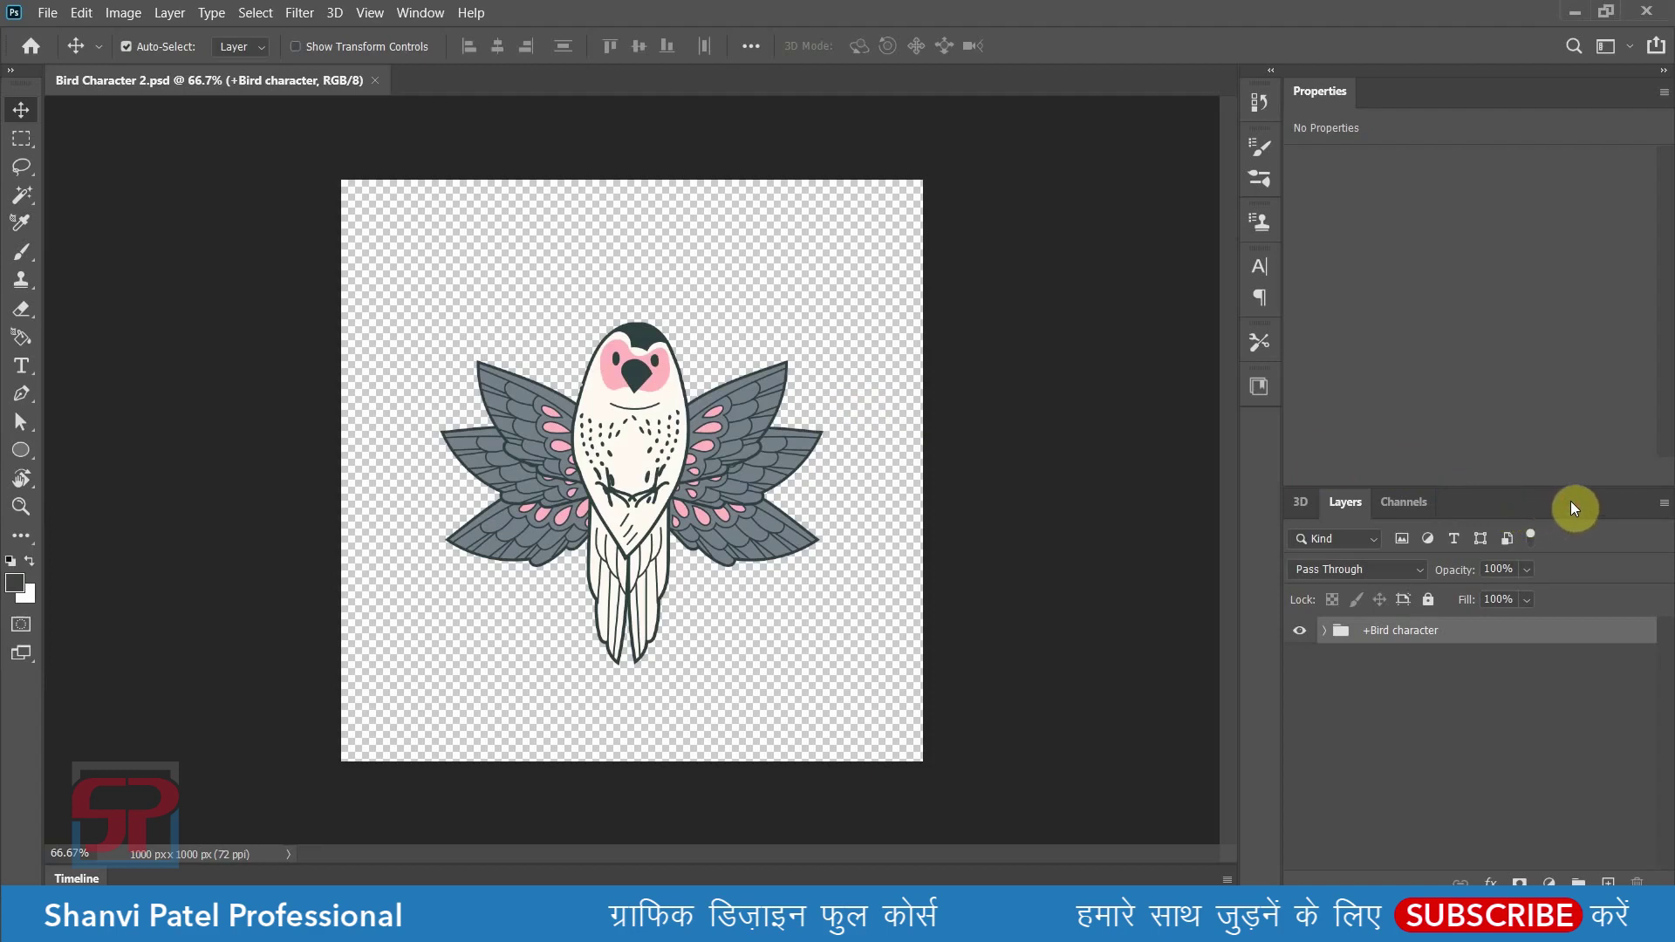
# - Float the Layers panel over the canvas, collapse Properties to icons, and move and enlarge it
pyautogui.moveTo(1572, 506); pyautogui.dragTo(1063, 265)
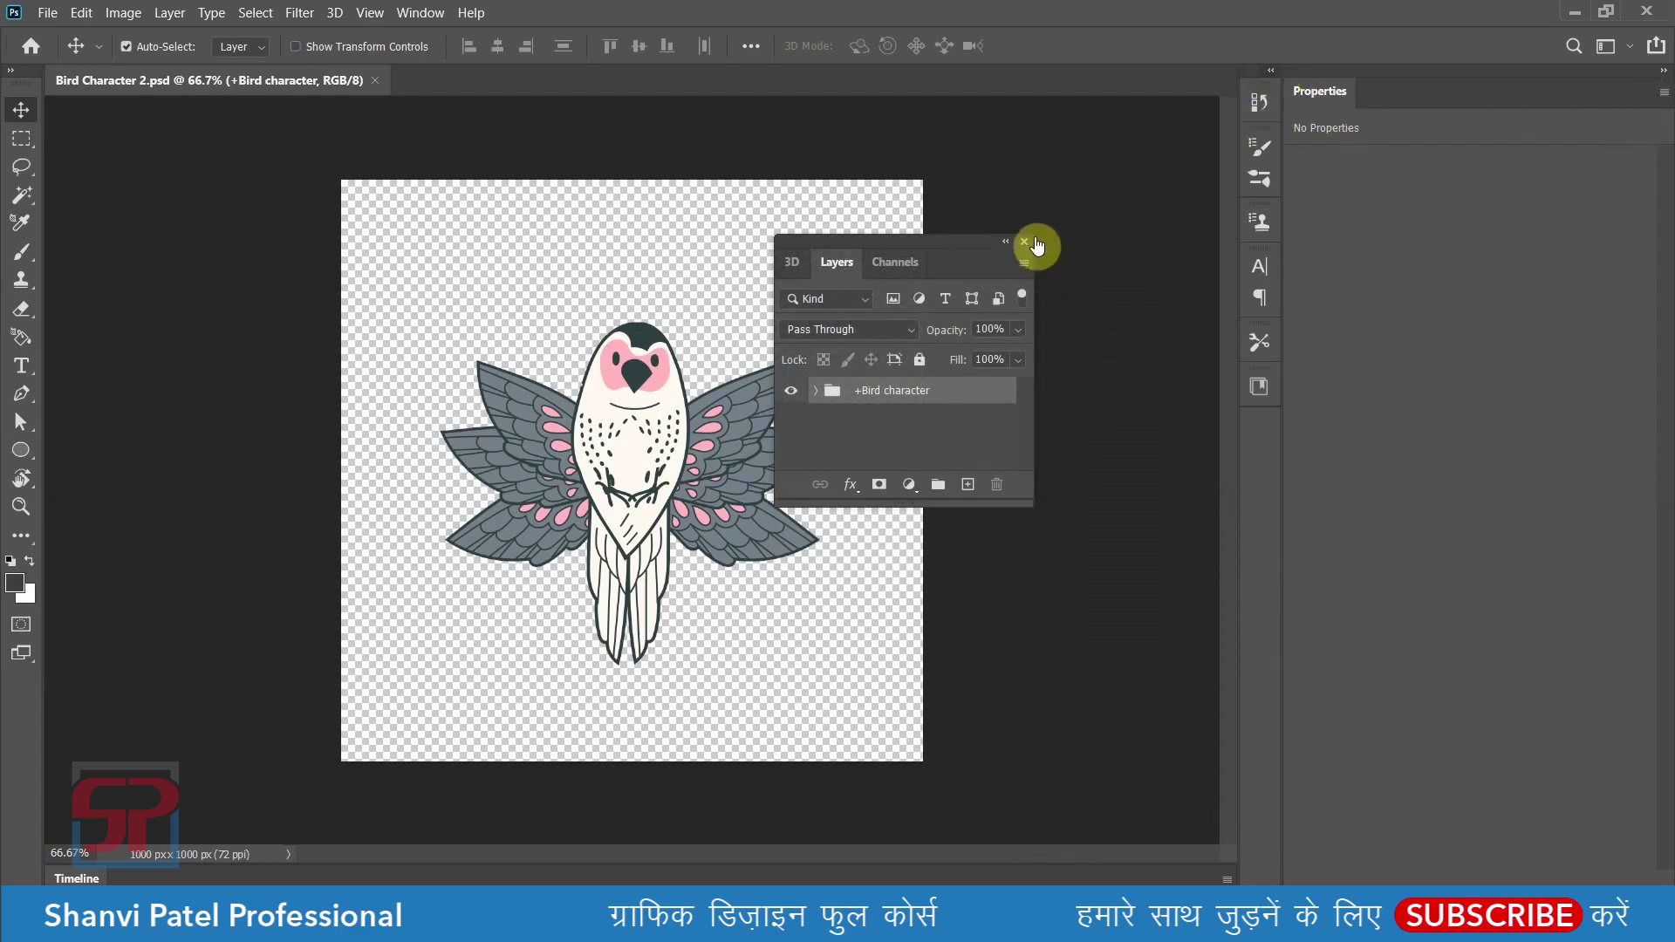
pyautogui.click(1270, 69)
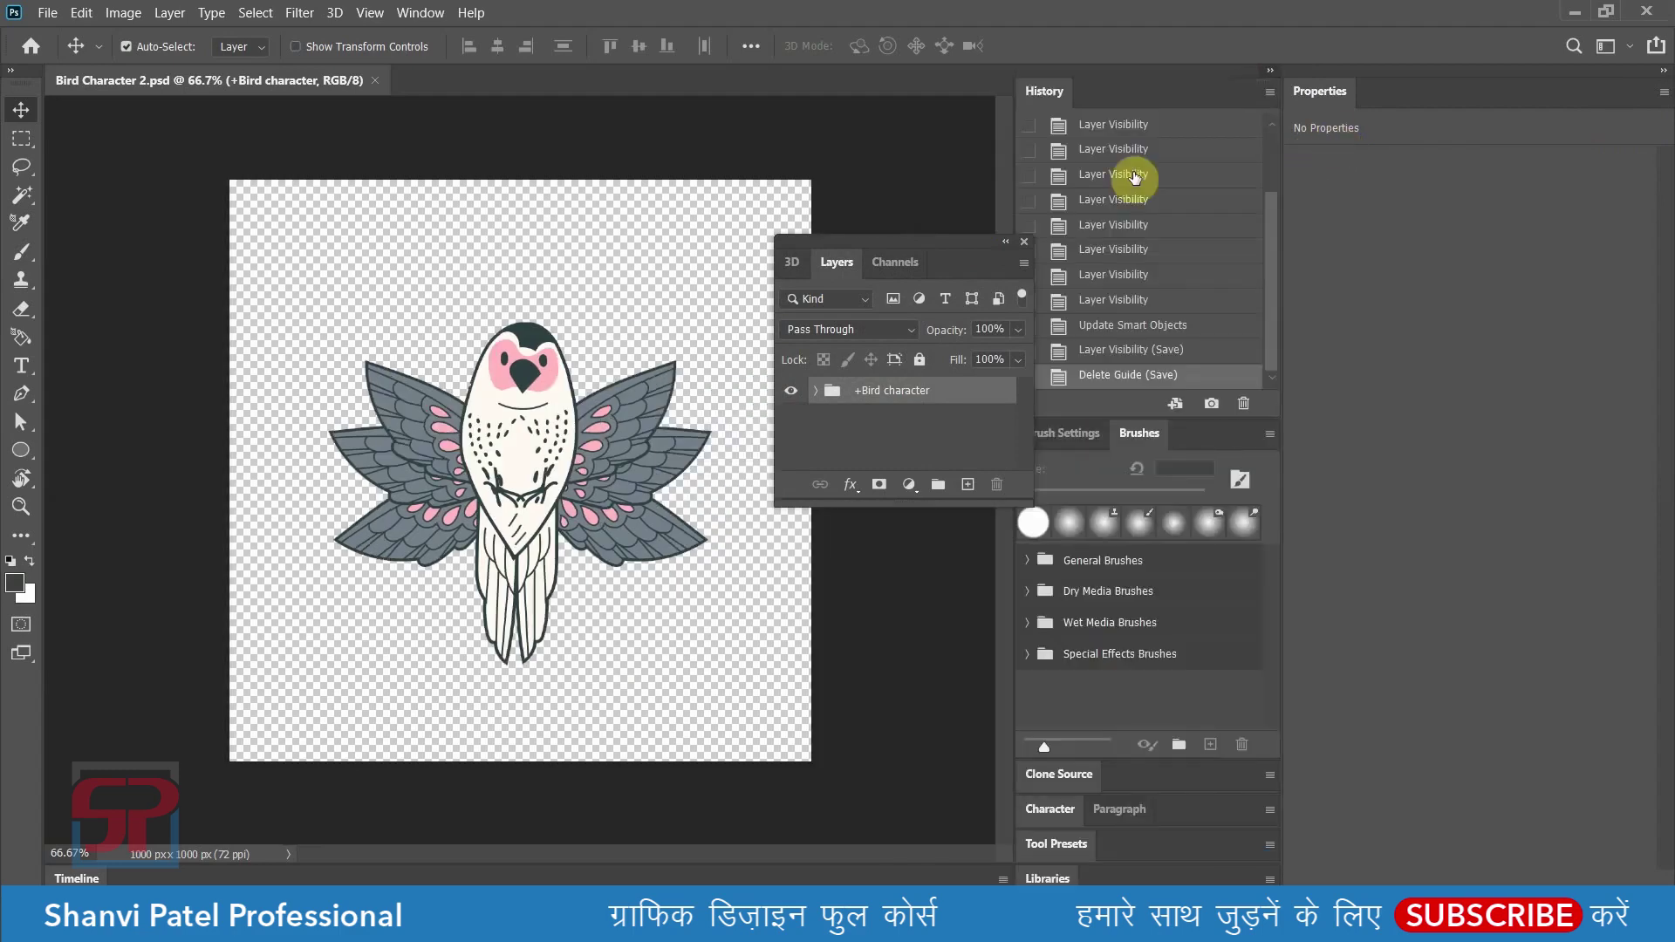
pyautogui.click(1271, 72)
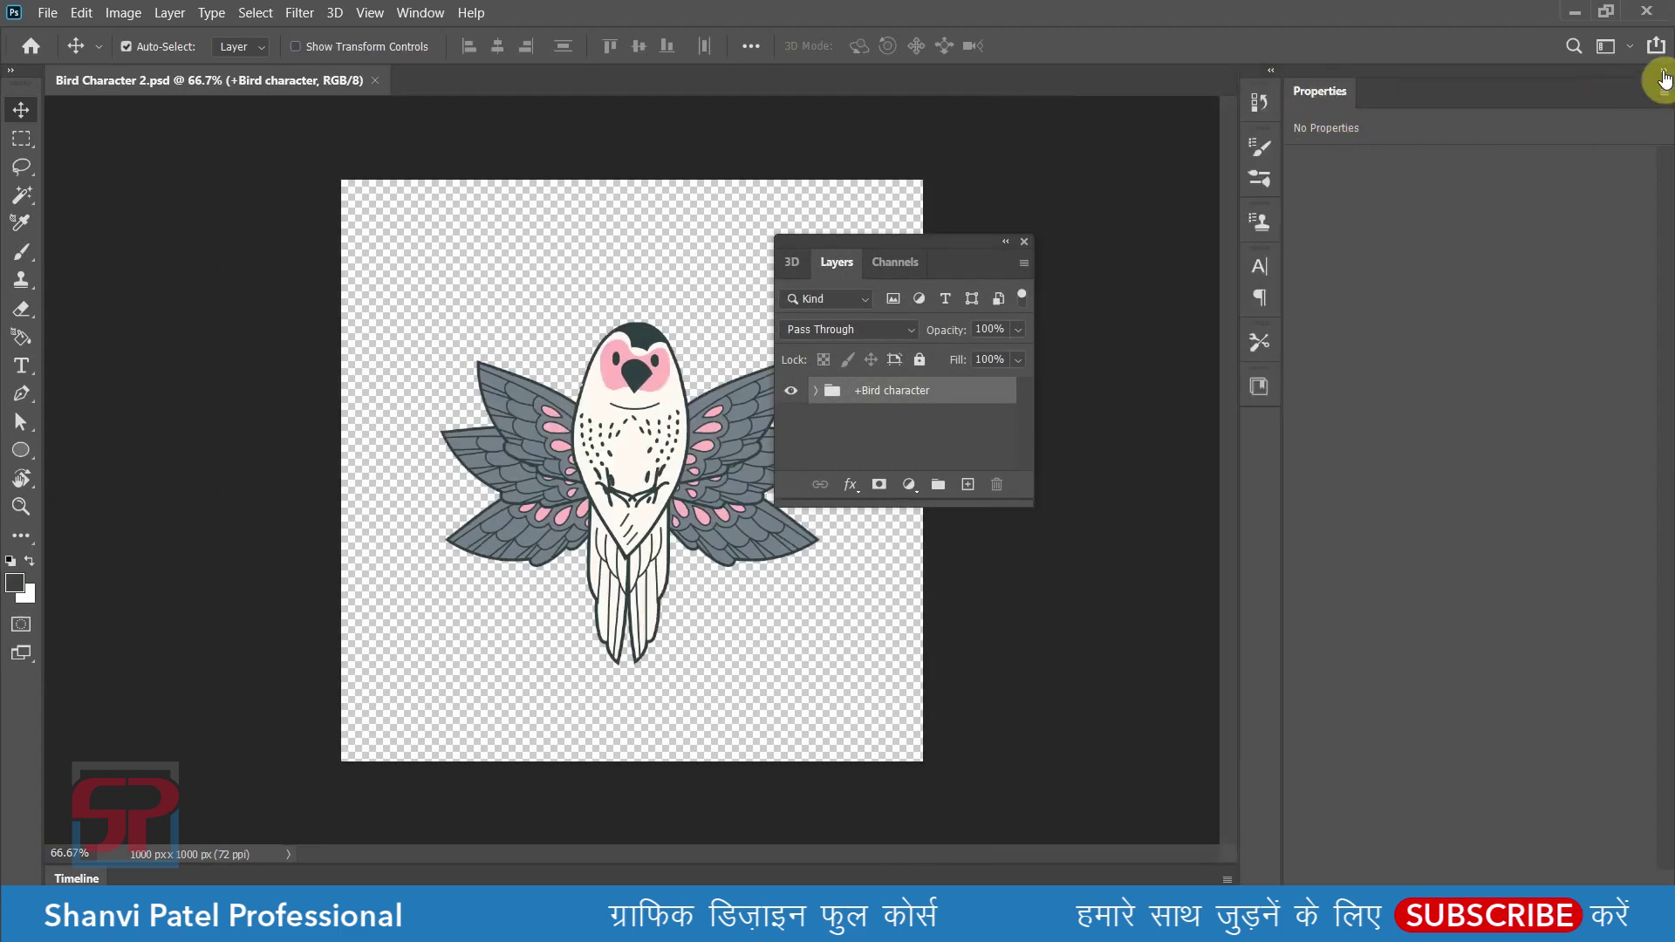
pyautogui.click(1665, 73)
pyautogui.moveTo(933, 241); pyautogui.dragTo(1137, 132)
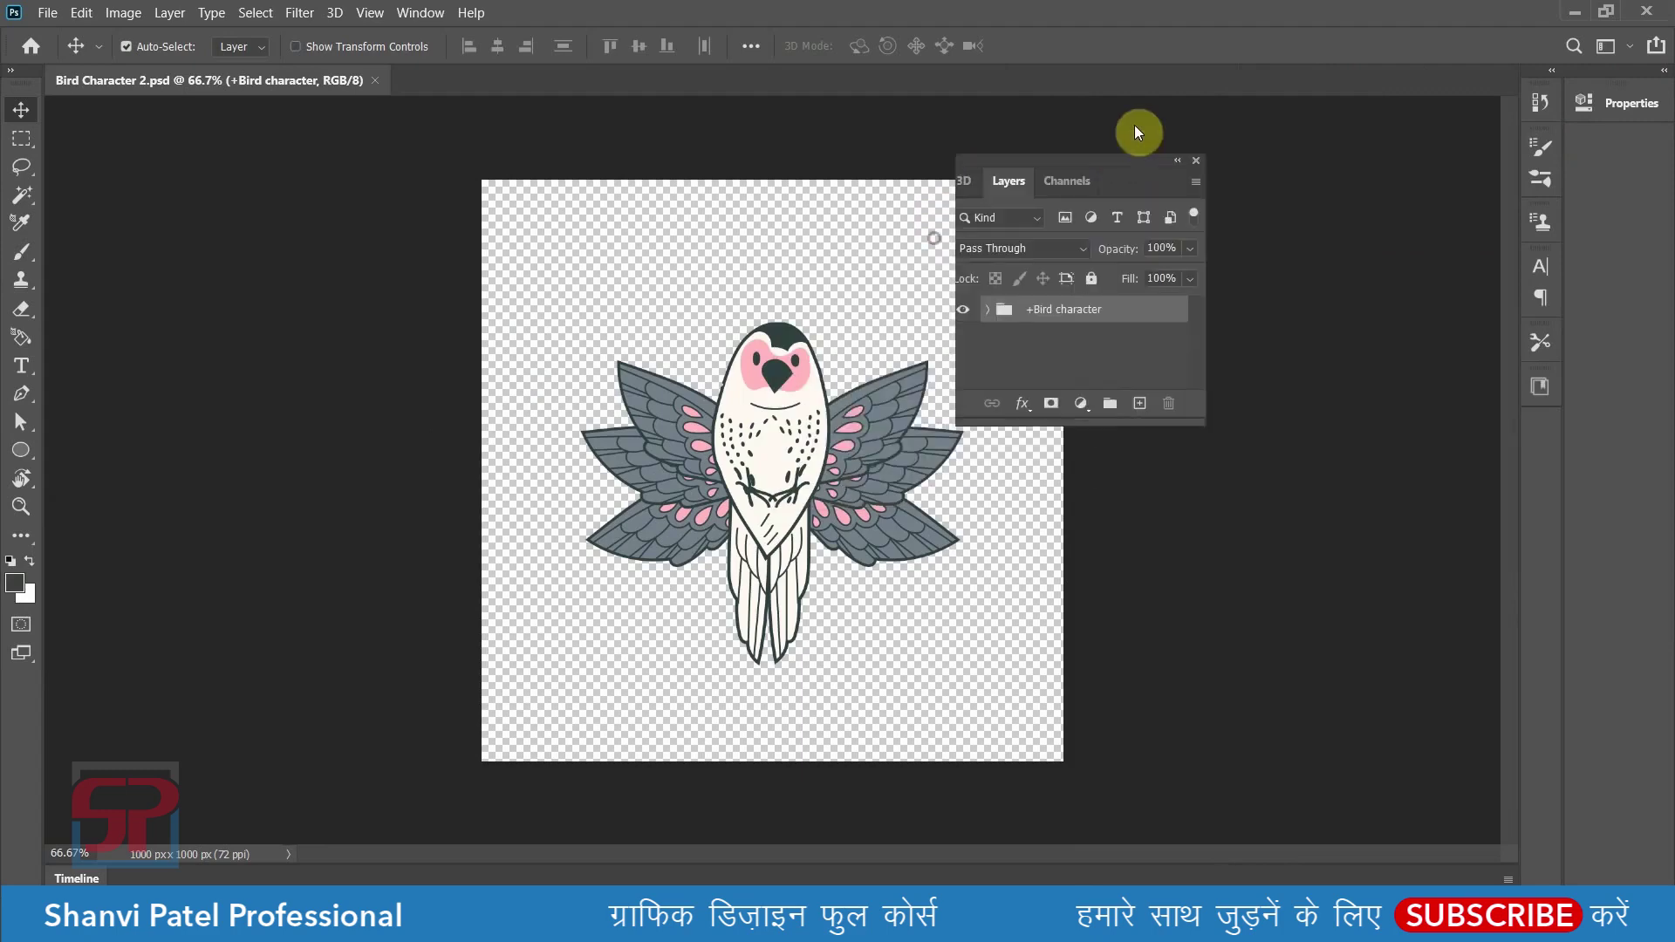
pyautogui.moveTo(1206, 424); pyautogui.dragTo(1271, 691)
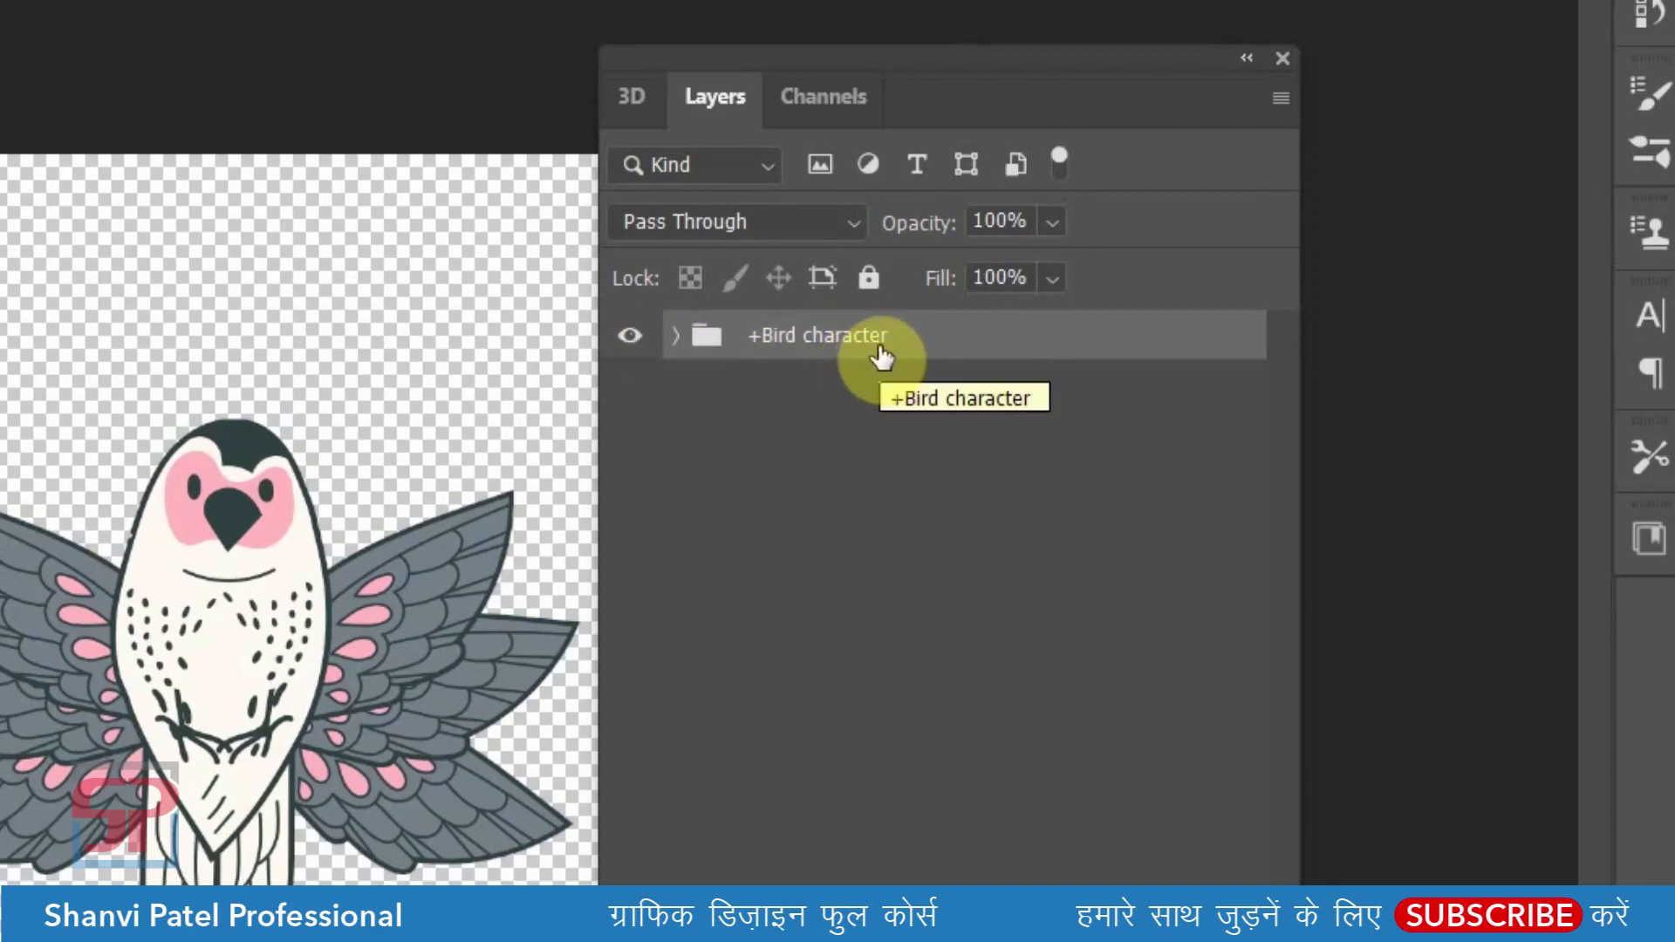
# - Expand +Bird character and rename its Head group to BIRD
pyautogui.click(676, 336)
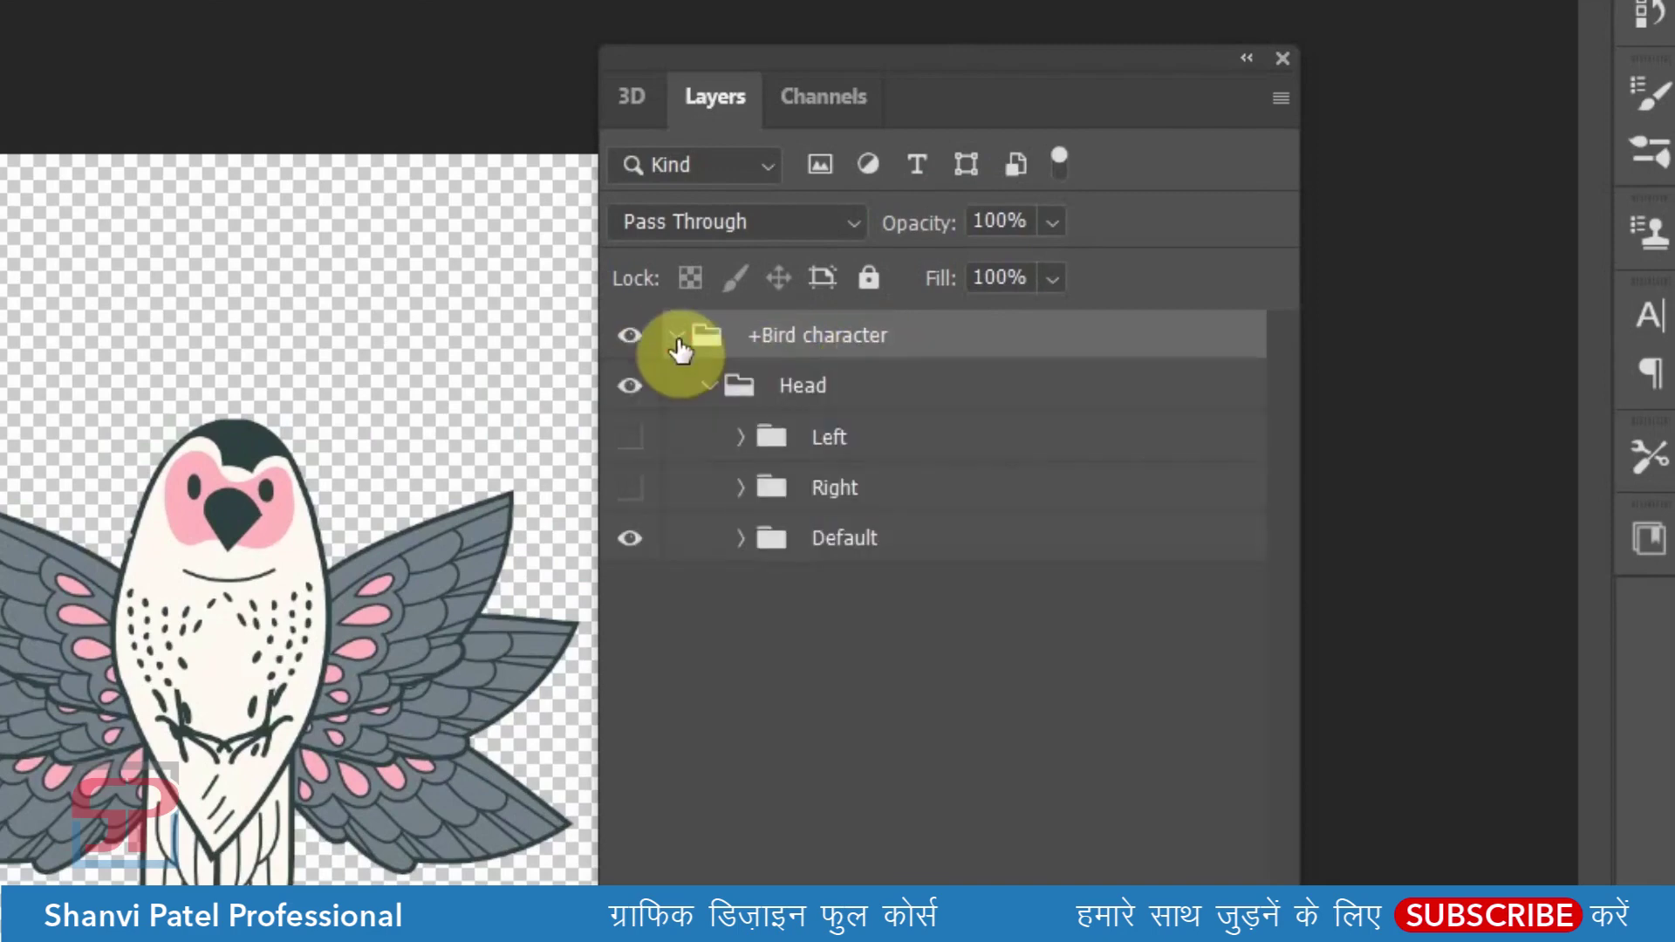
pyautogui.click(708, 394)
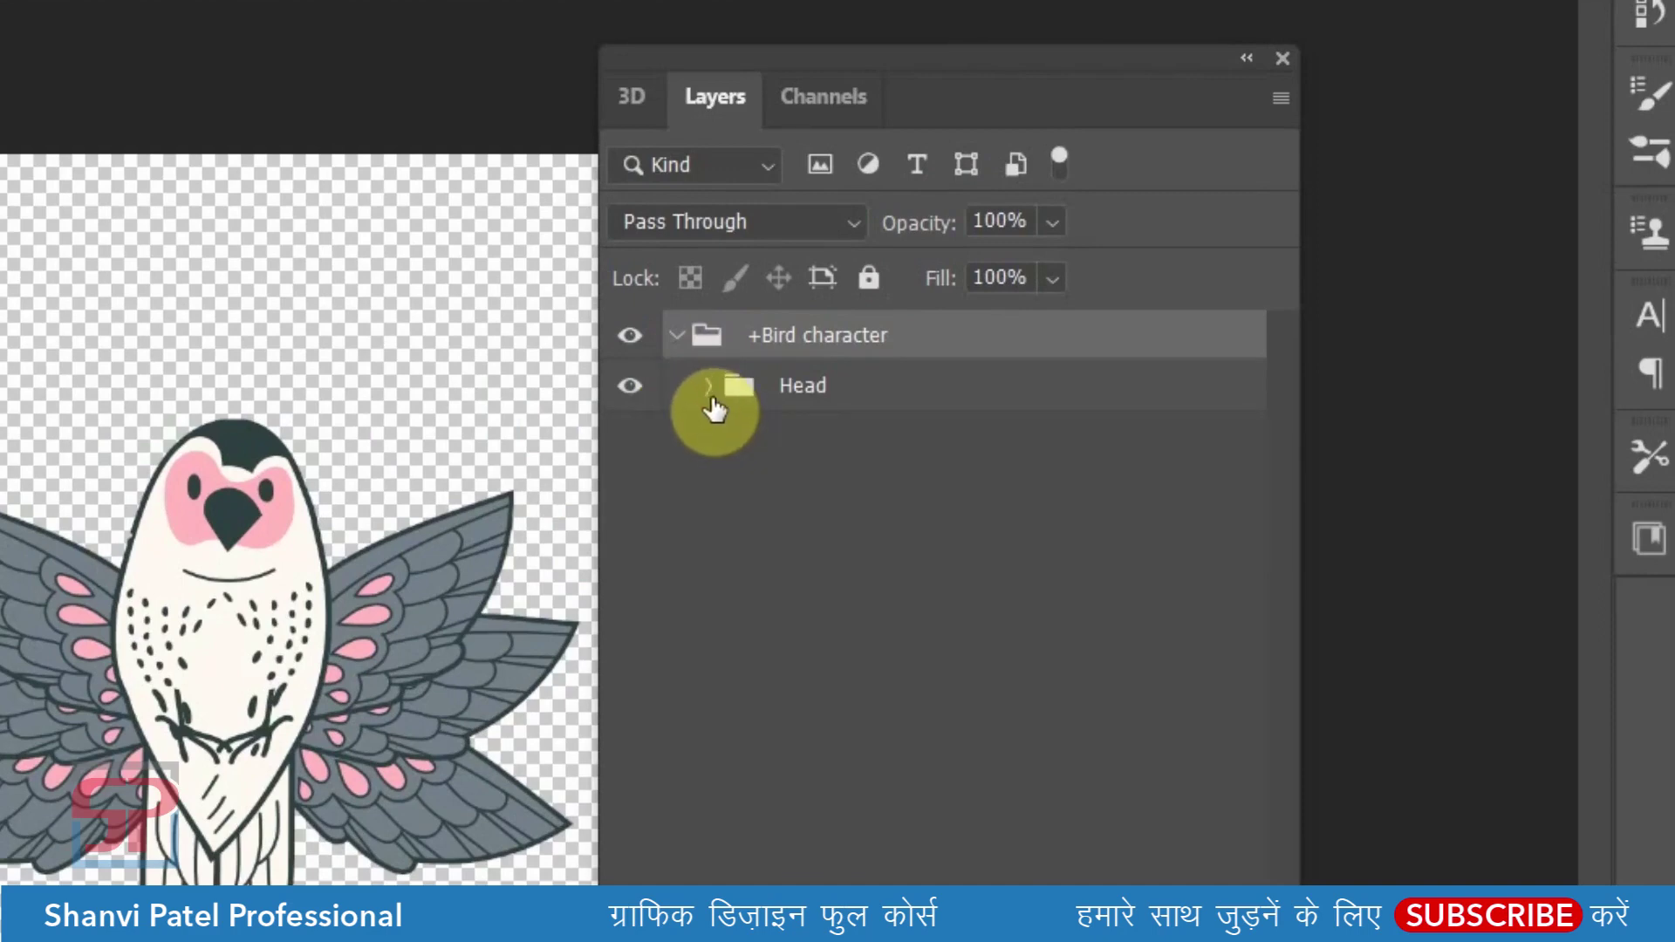
pyautogui.click(712, 396)
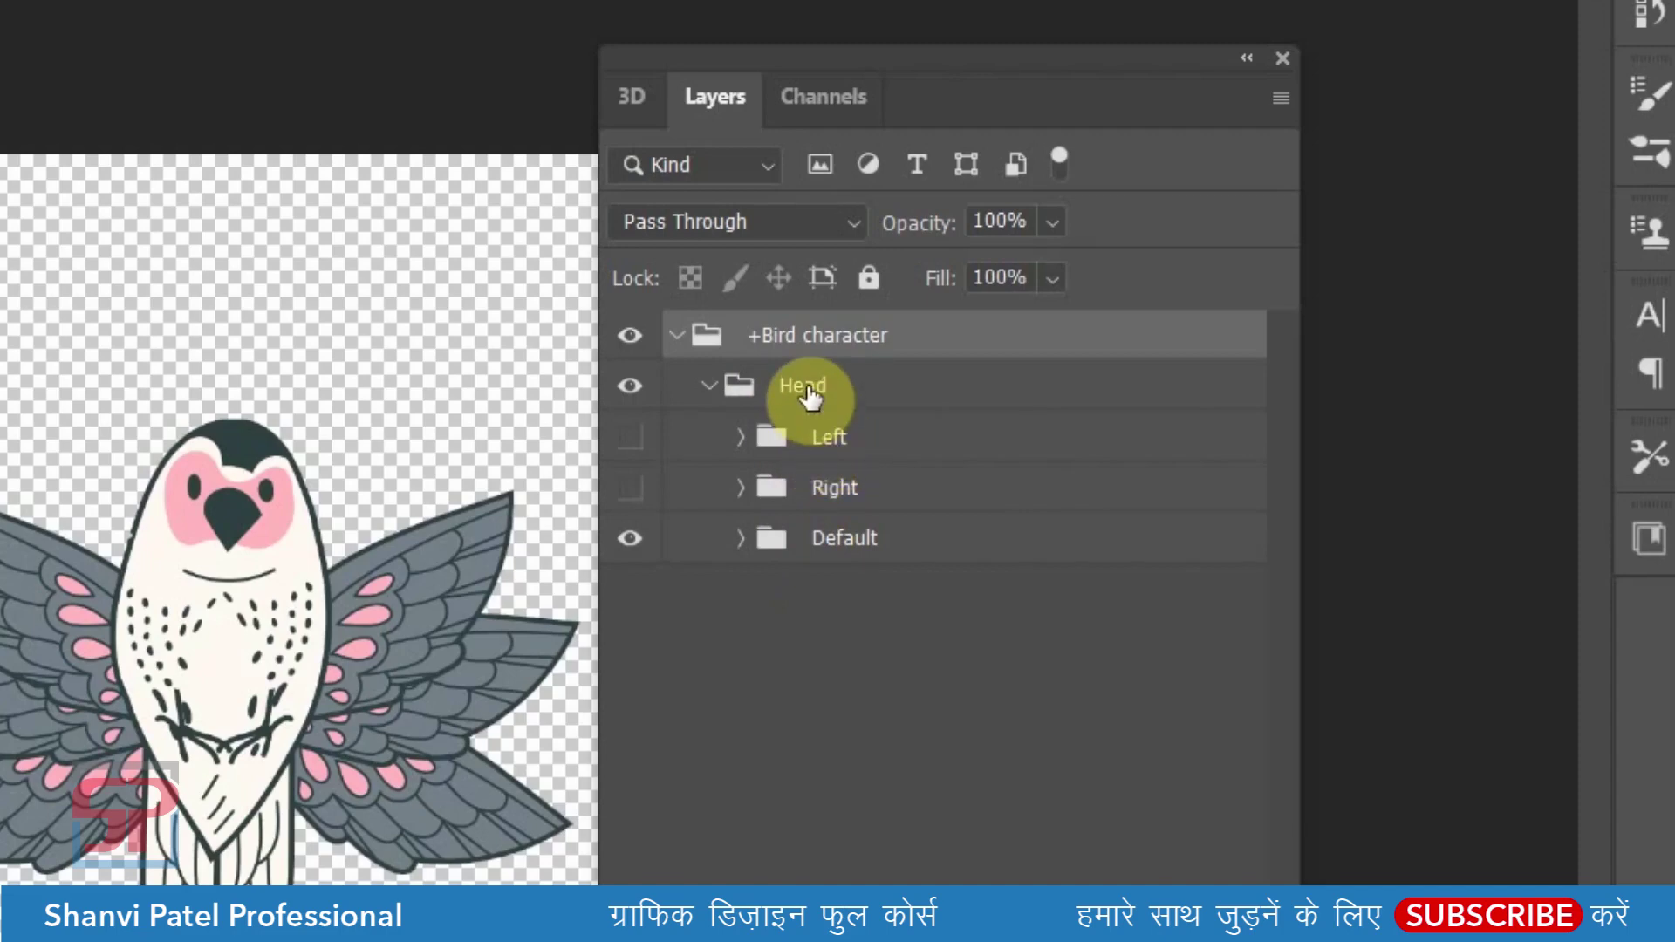
pyautogui.click(809, 394)
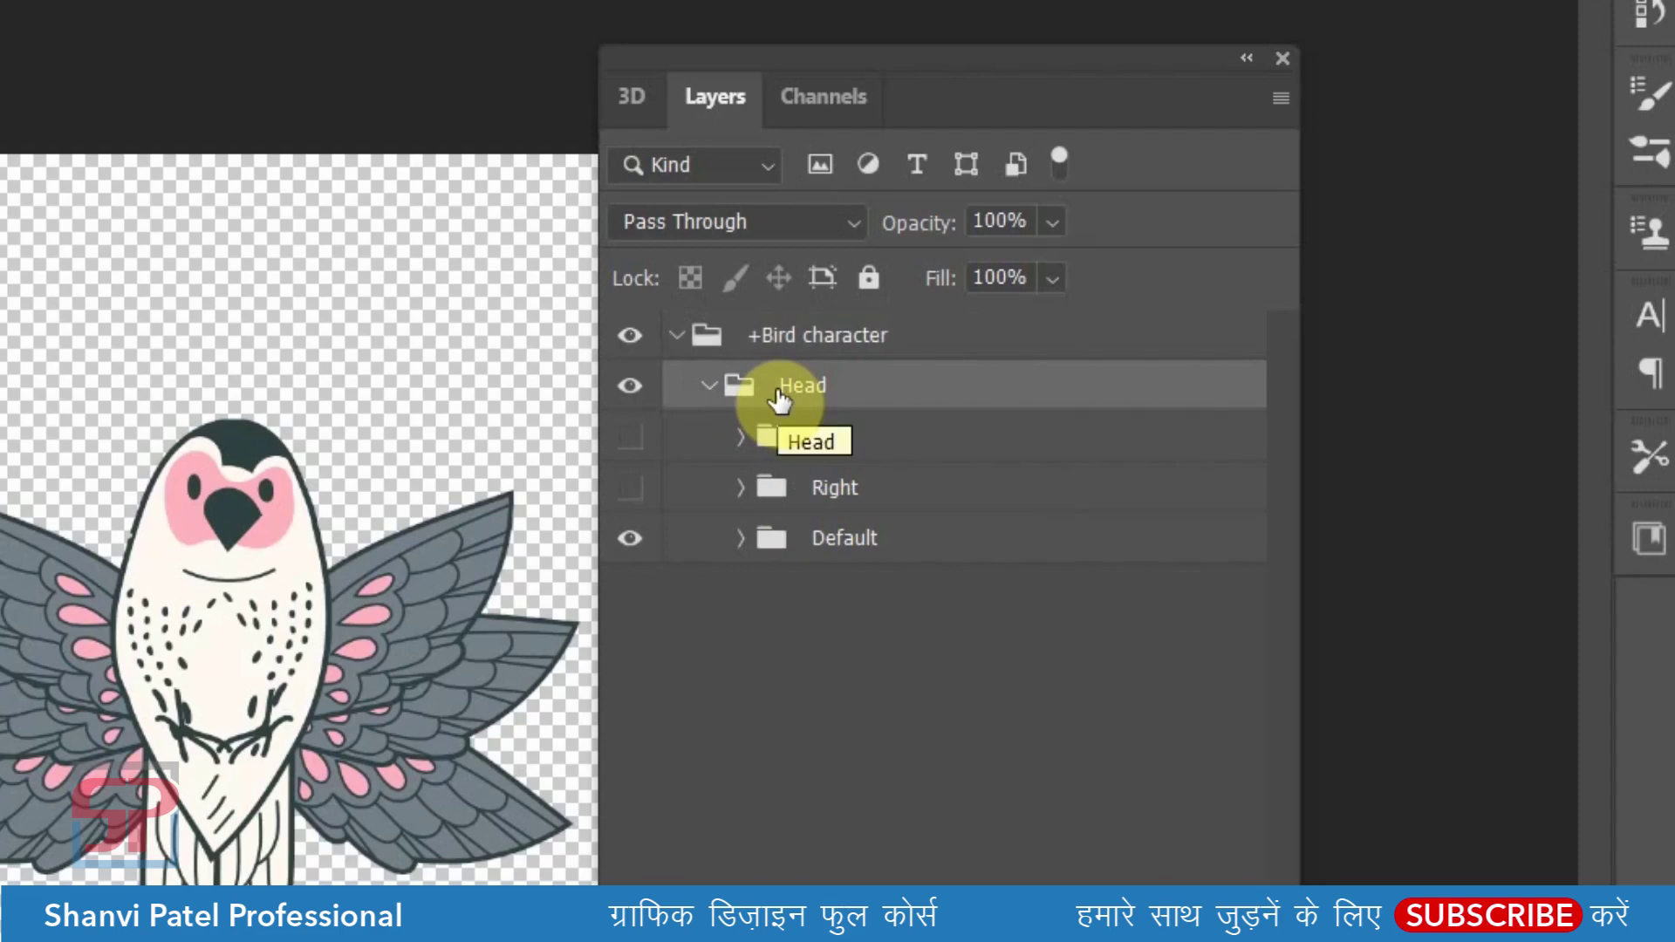
pyautogui.doubleClick(826, 388)
pyautogui.write('BIRD')
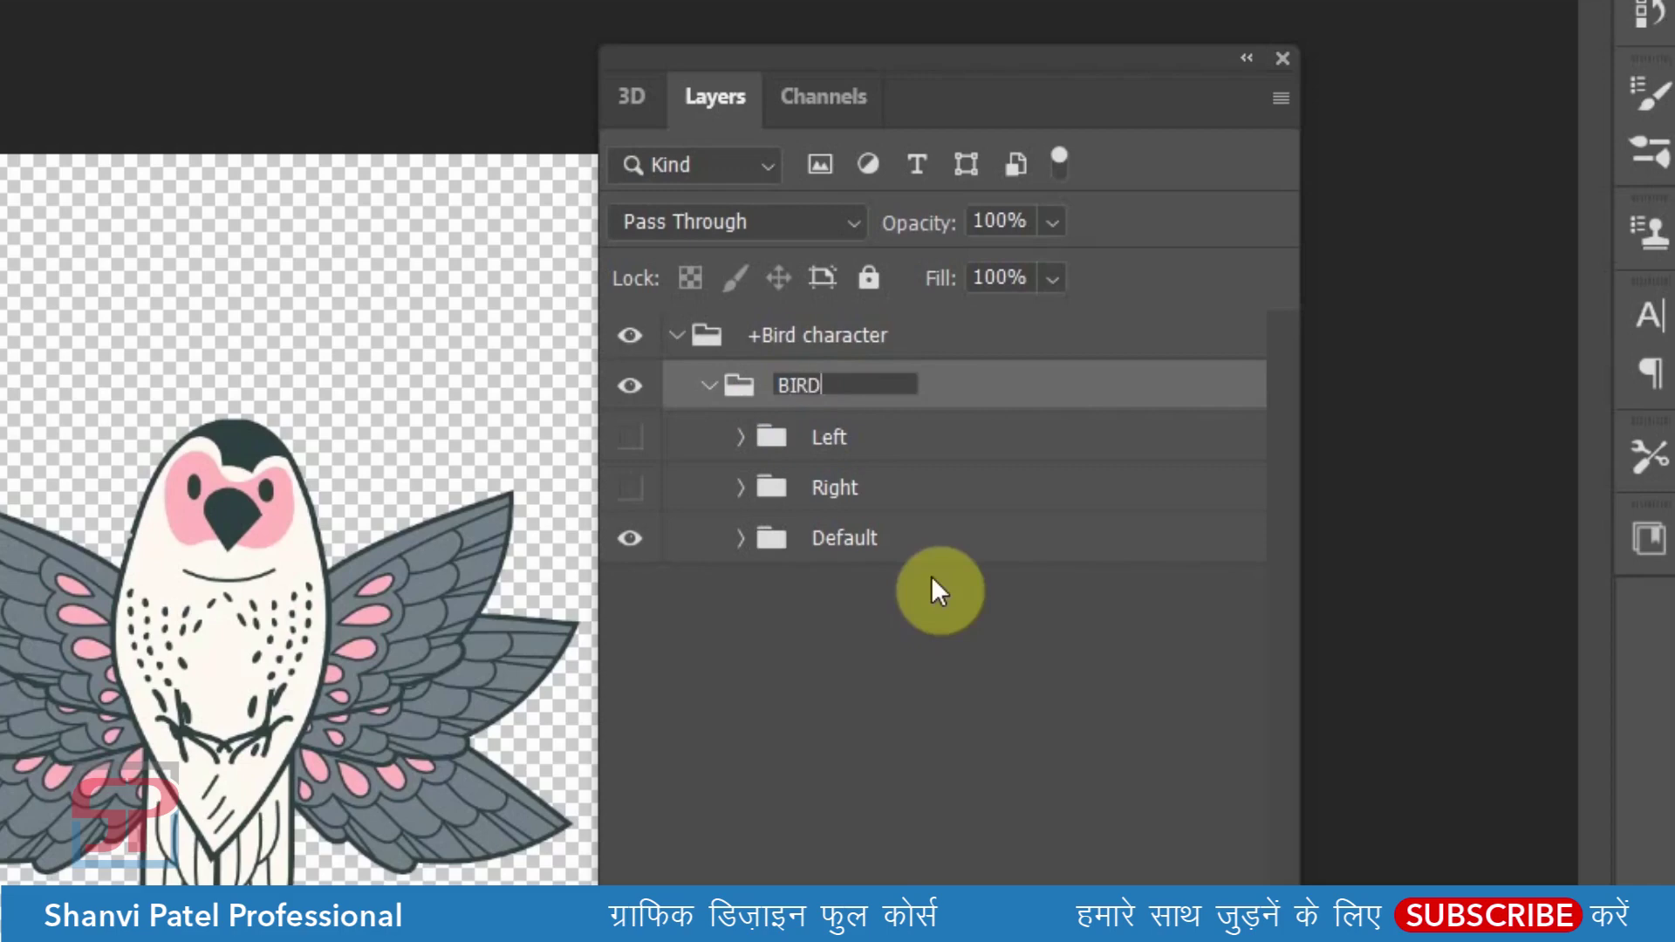
pyautogui.press('Return')
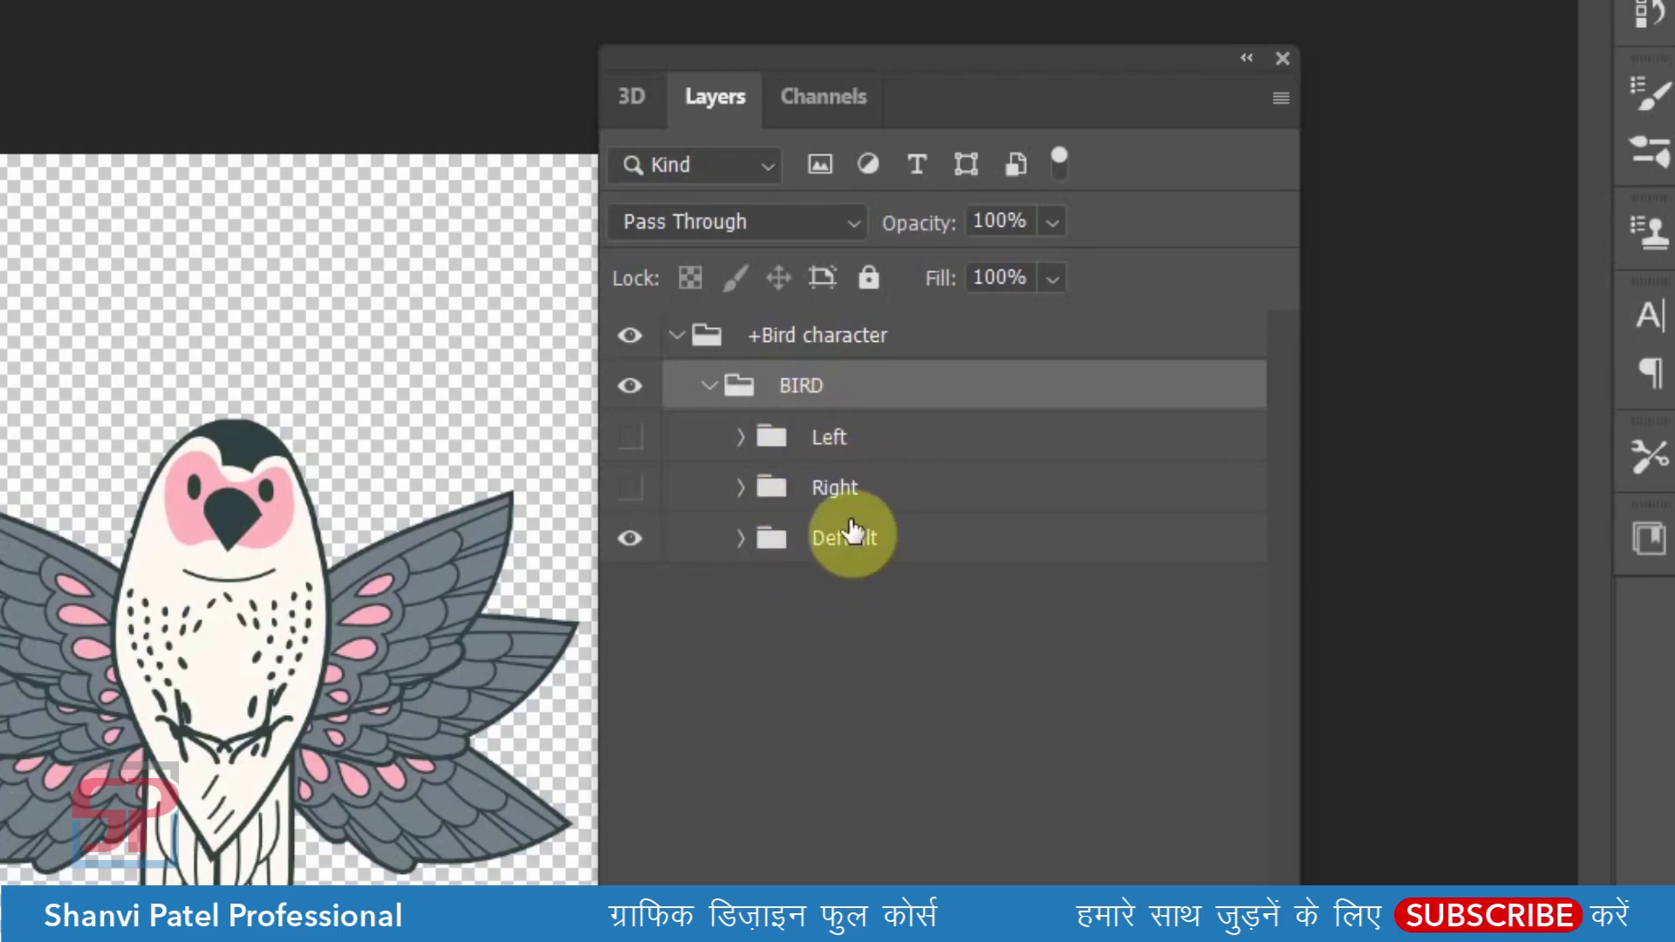
# - Preview the Left and Right views, restore the Default view, and shift the Layers panel right
pyautogui.click(630, 538)
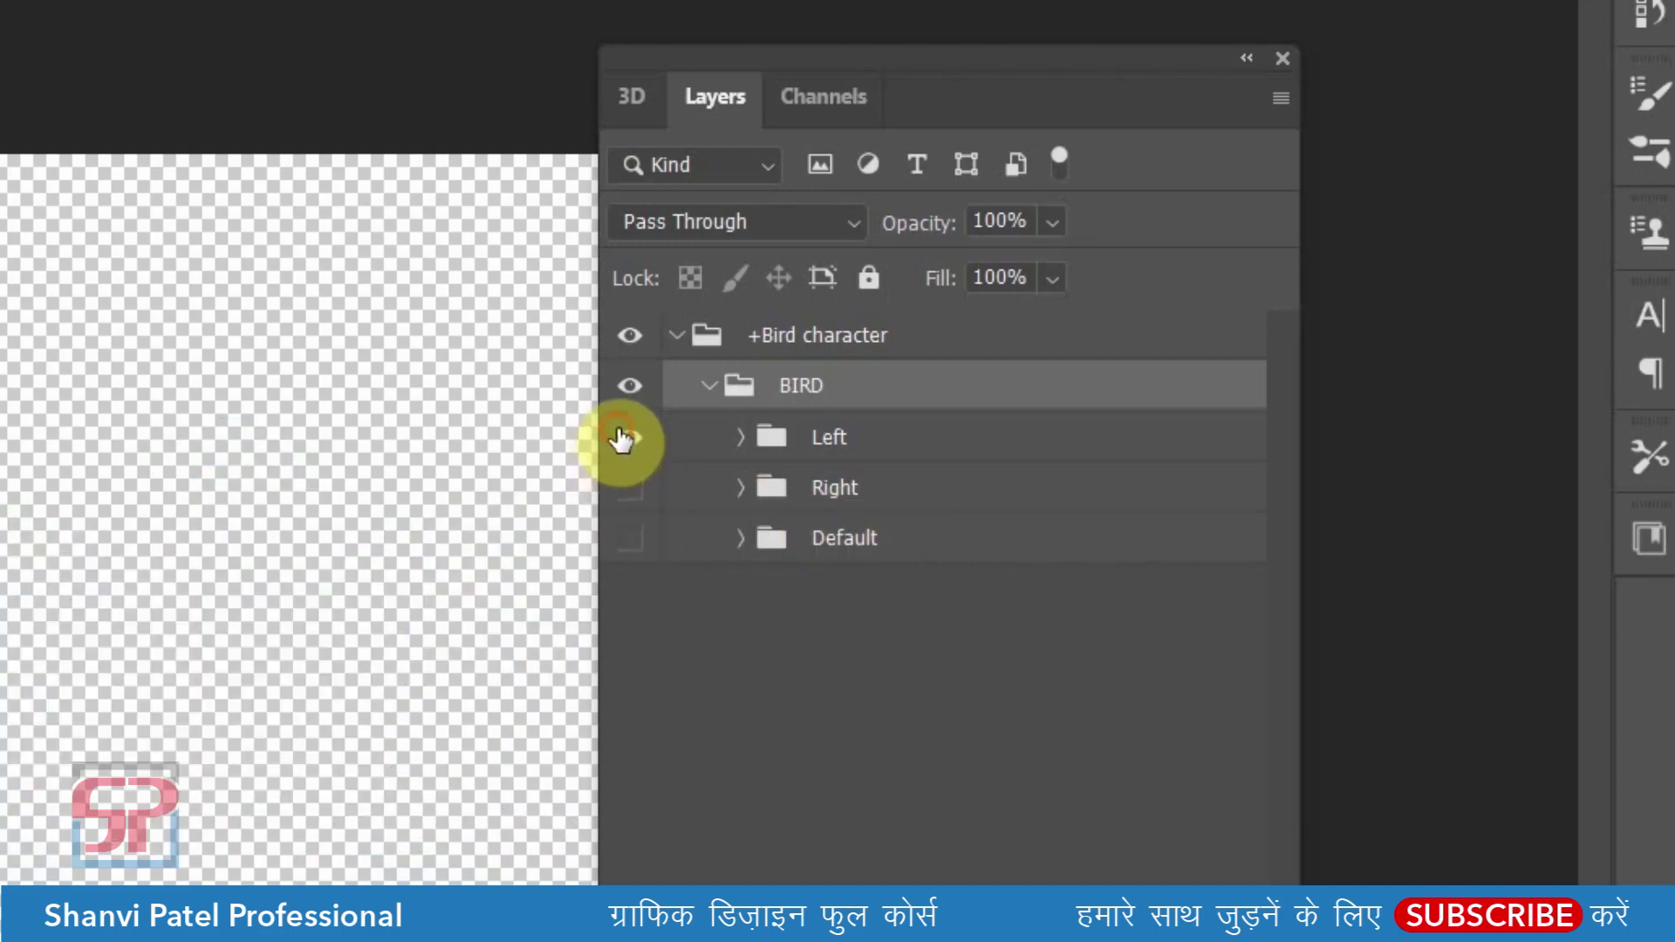
pyautogui.click(628, 437)
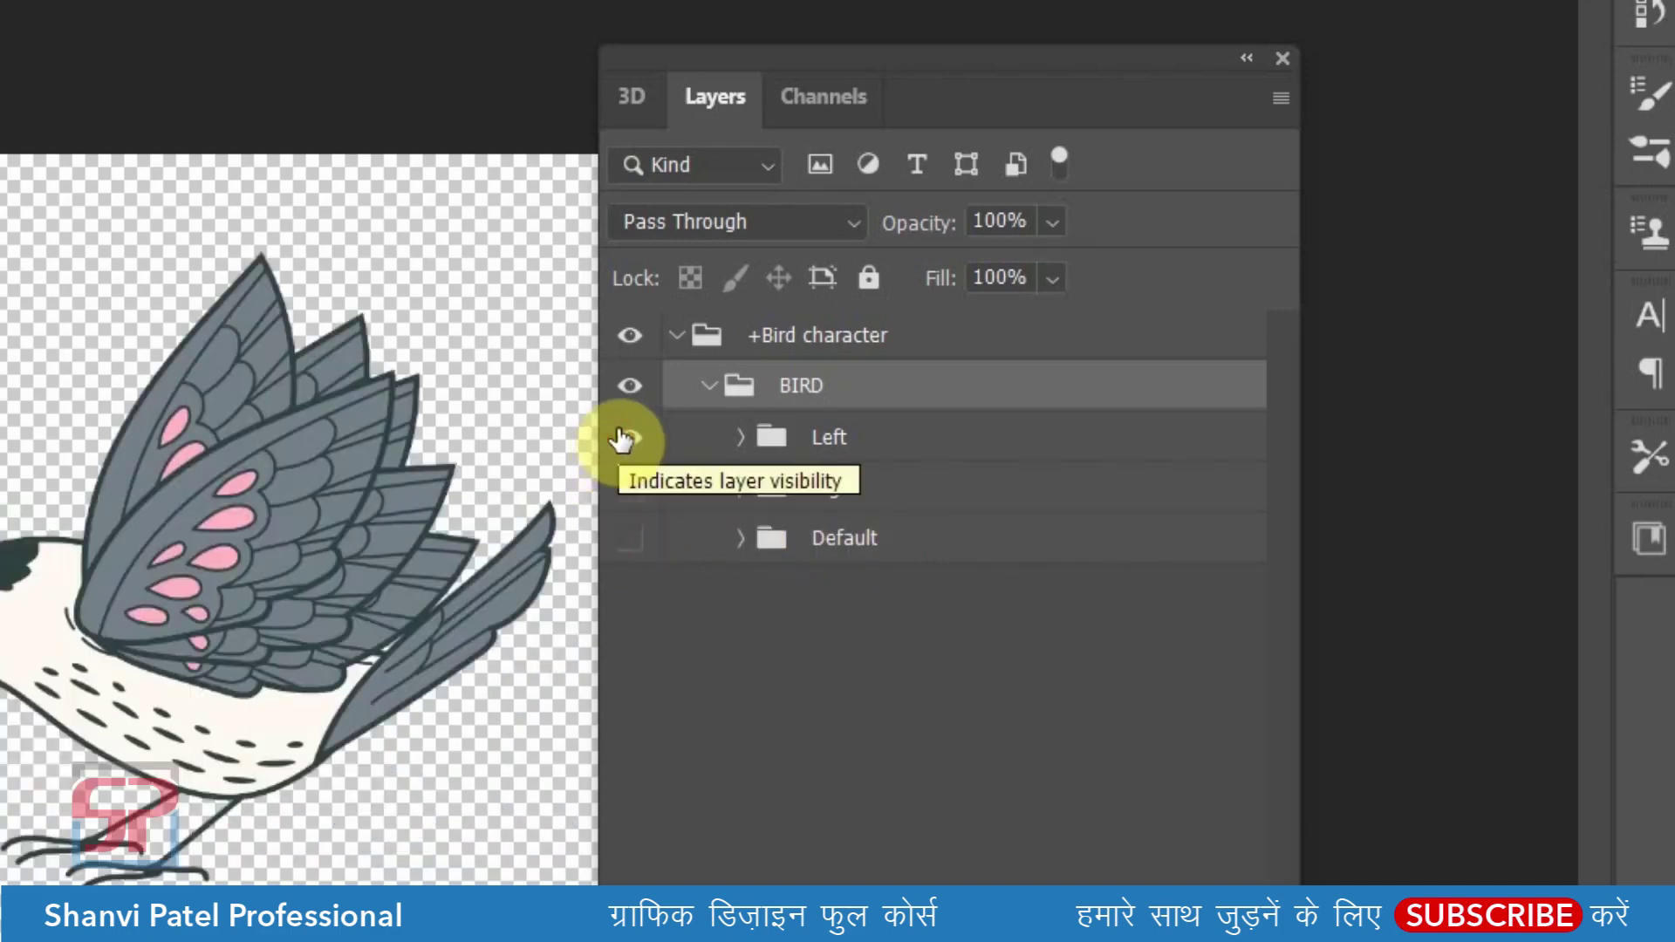
pyautogui.click(621, 439)
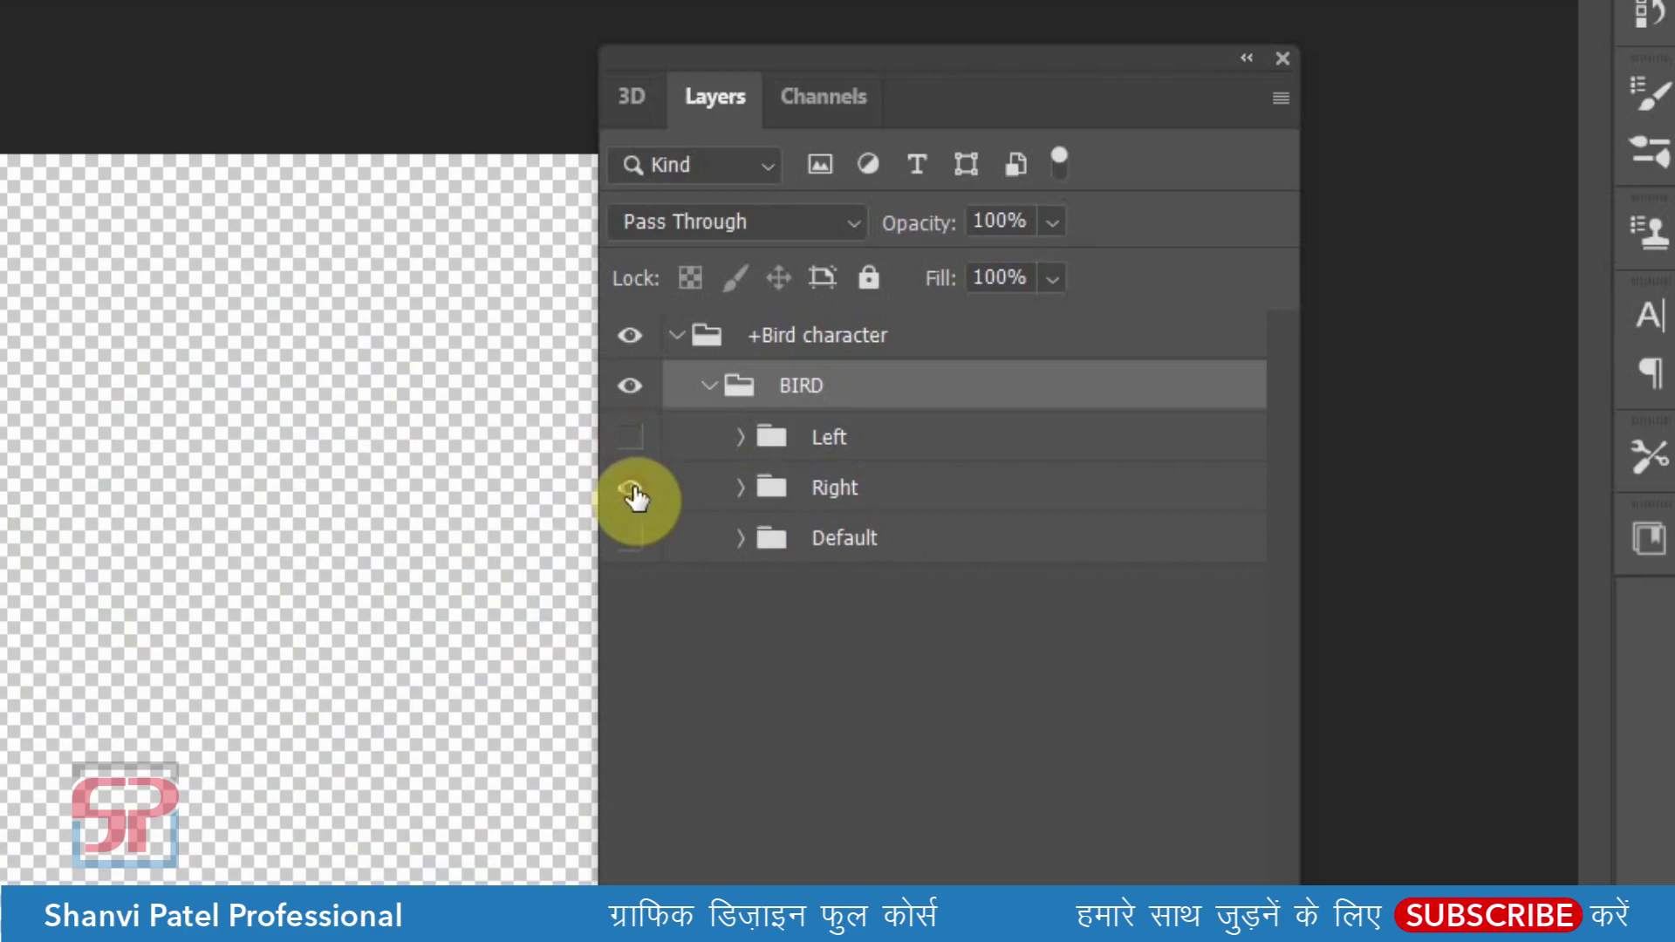
pyautogui.click(635, 495)
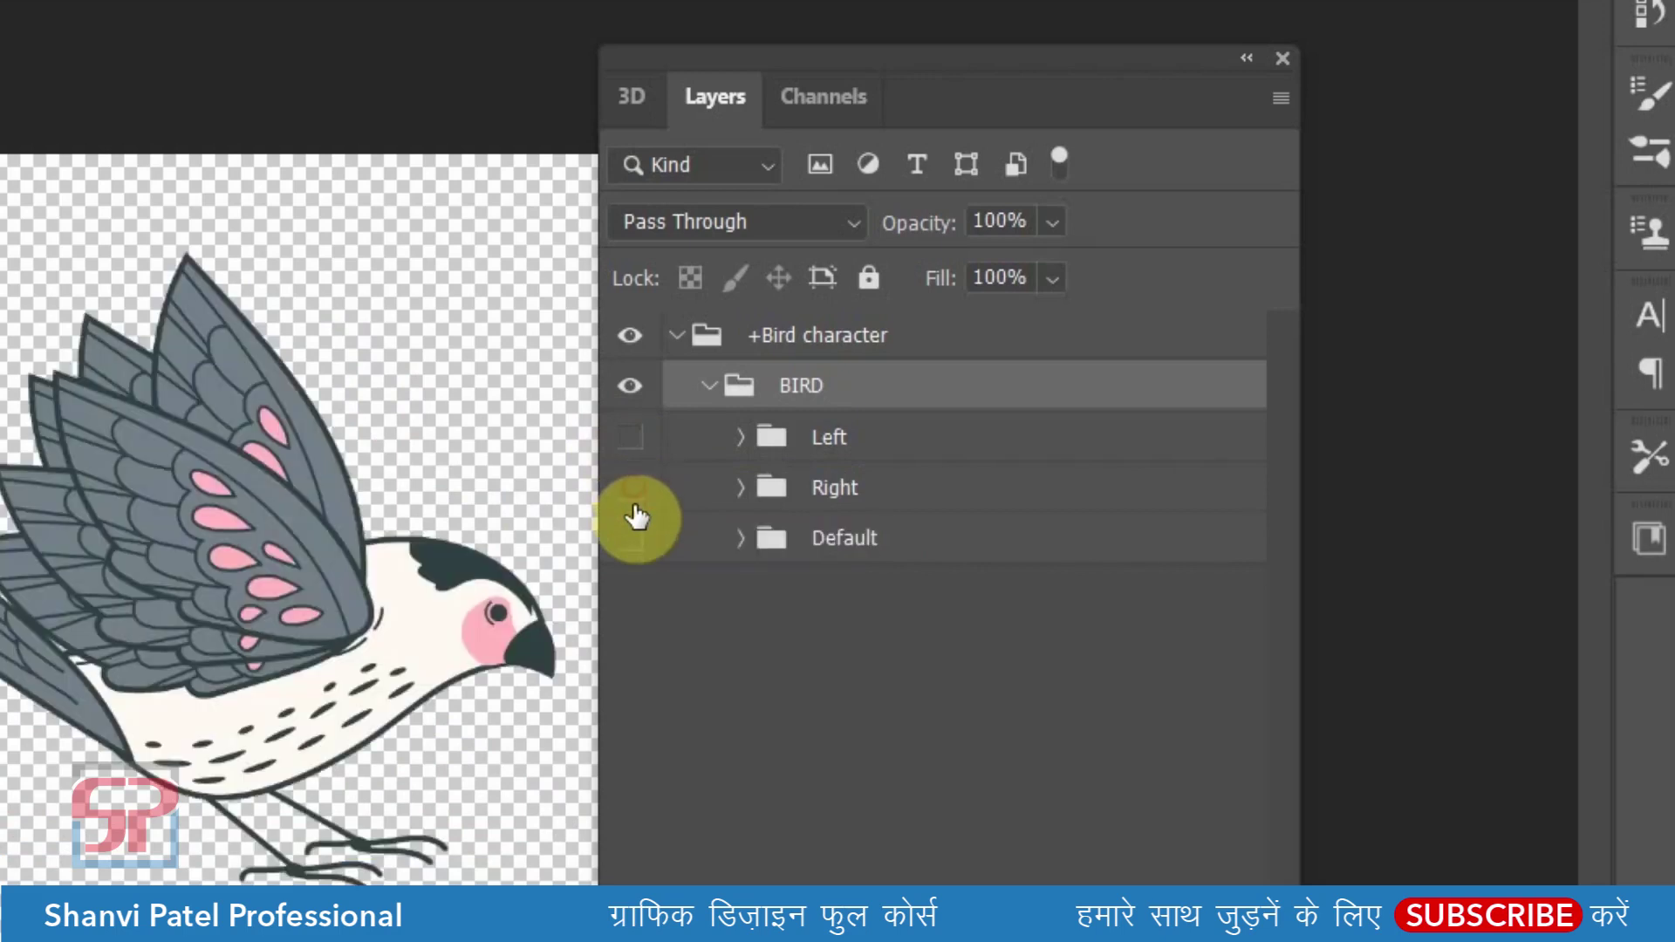
pyautogui.click(632, 499)
pyautogui.click(630, 538)
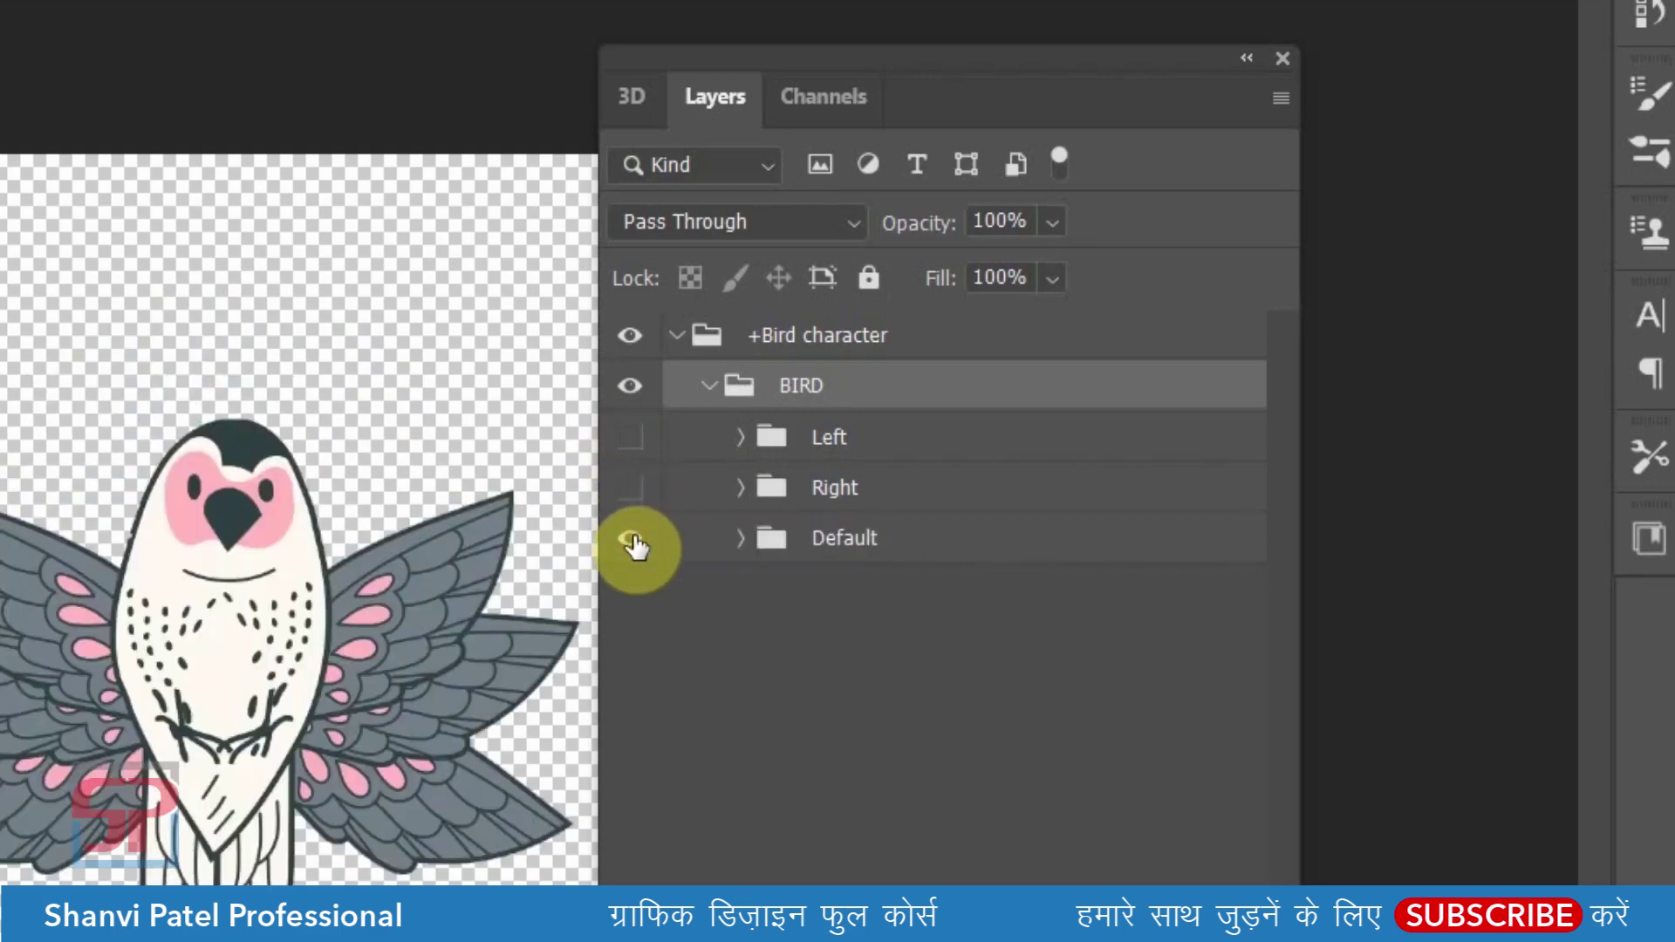
pyautogui.moveTo(986, 77); pyautogui.dragTo(1176, 80)
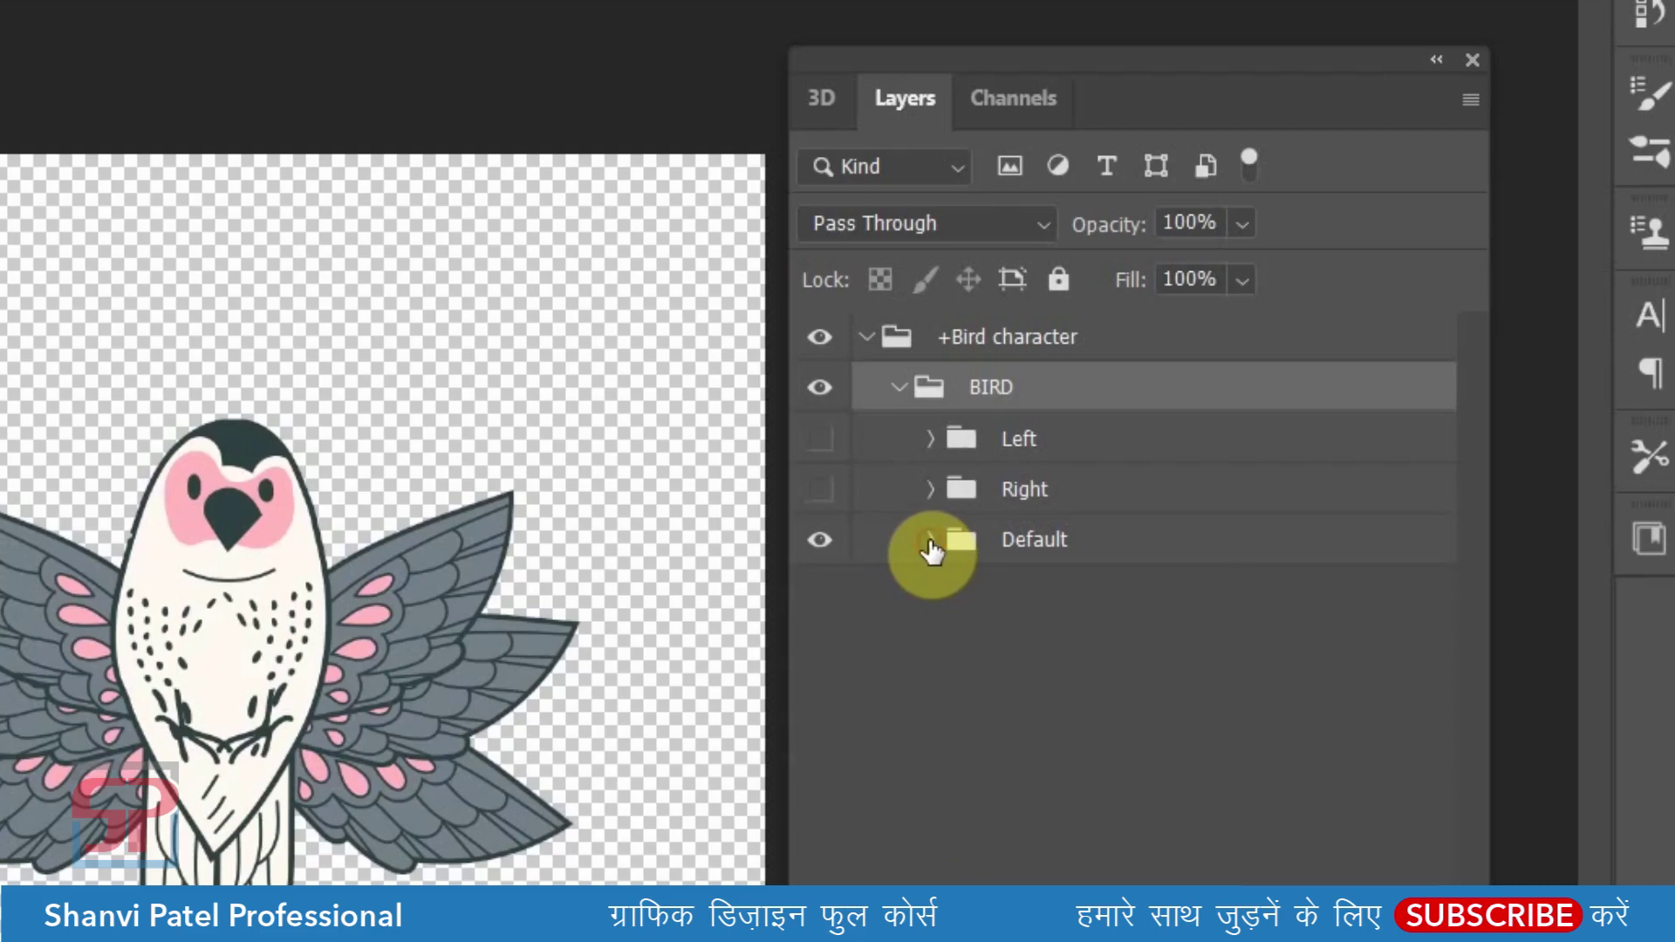
# - Expand the Default group and switch the origin body layer's visibility off
pyautogui.click(928, 540)
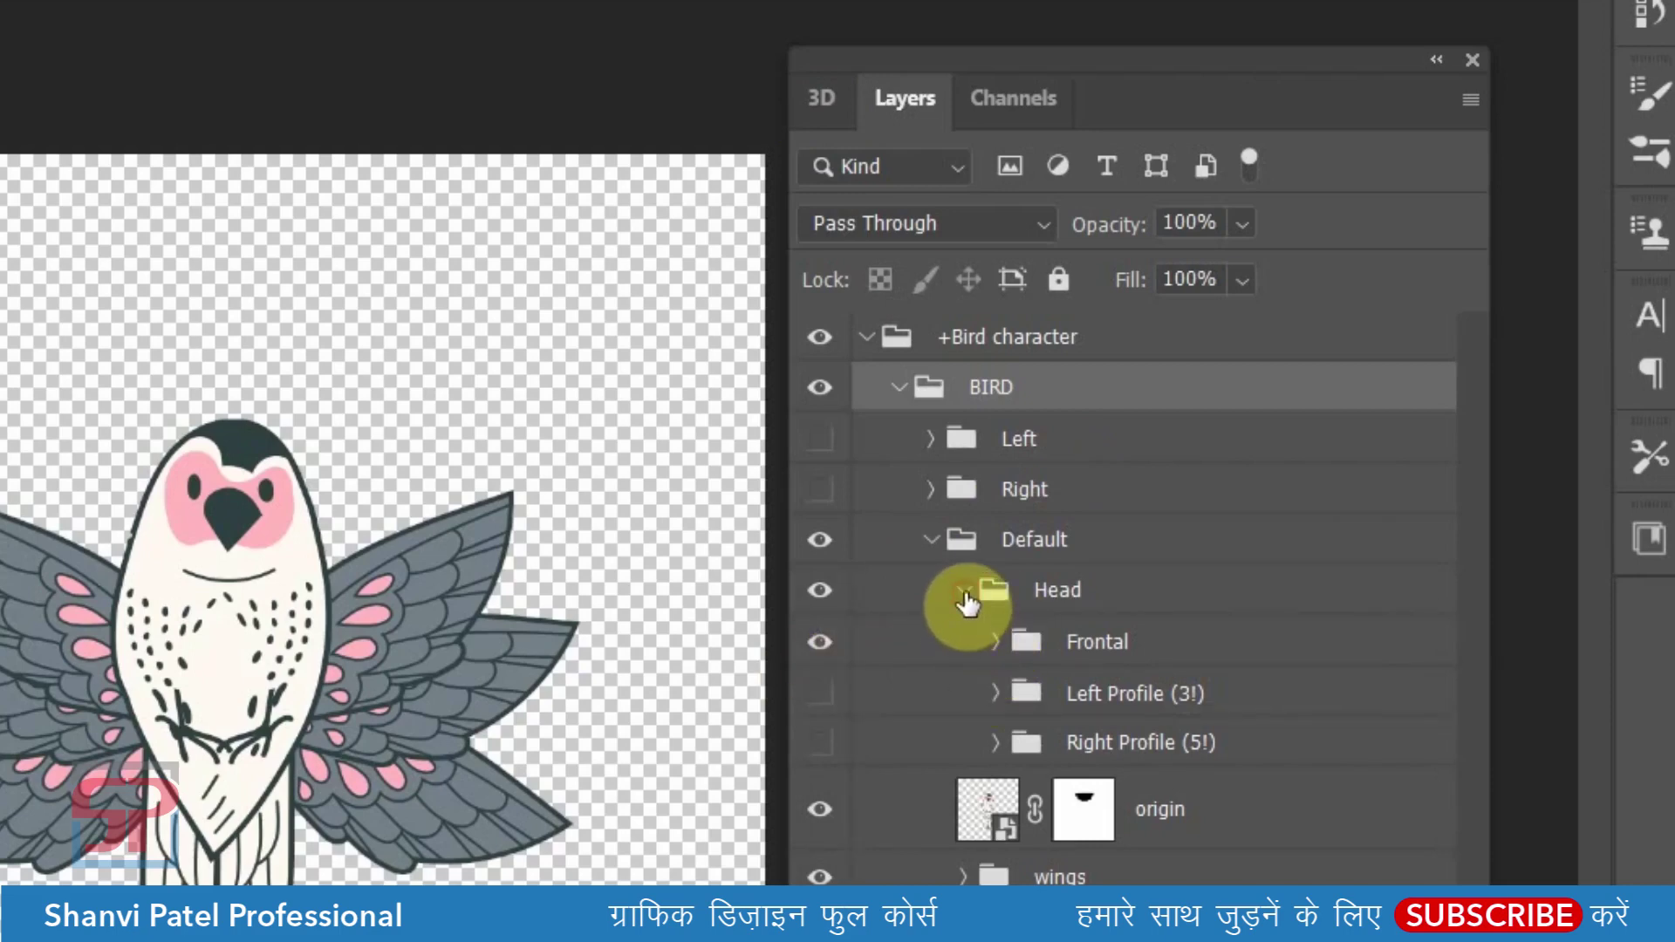
pyautogui.click(964, 592)
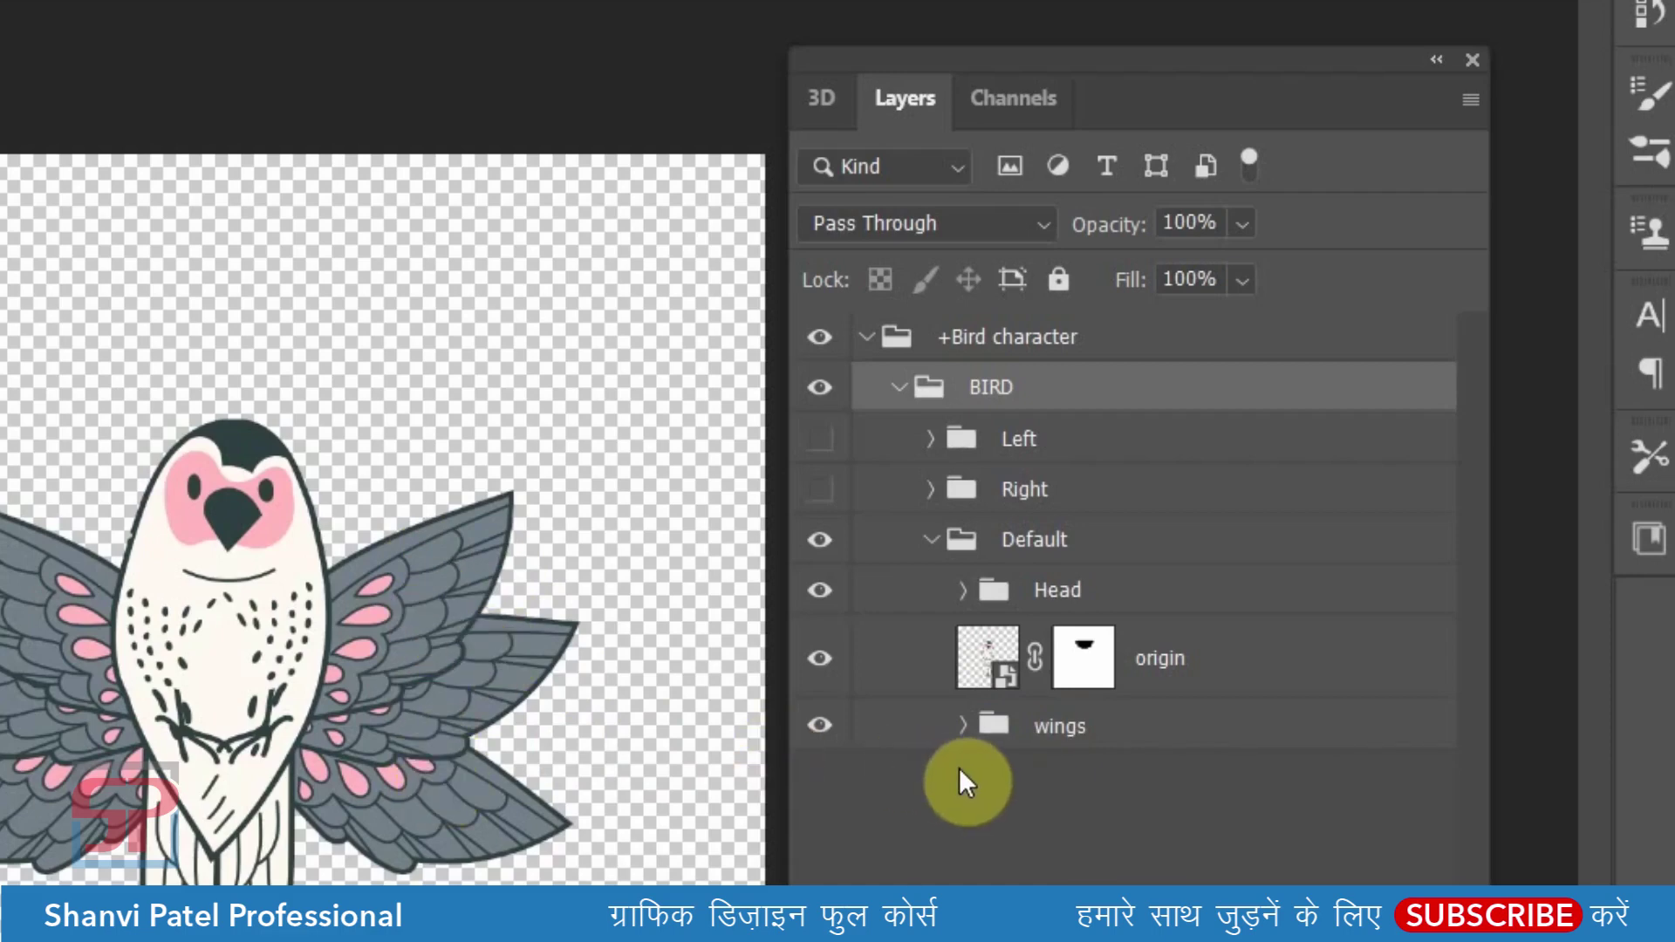
pyautogui.click(1192, 665)
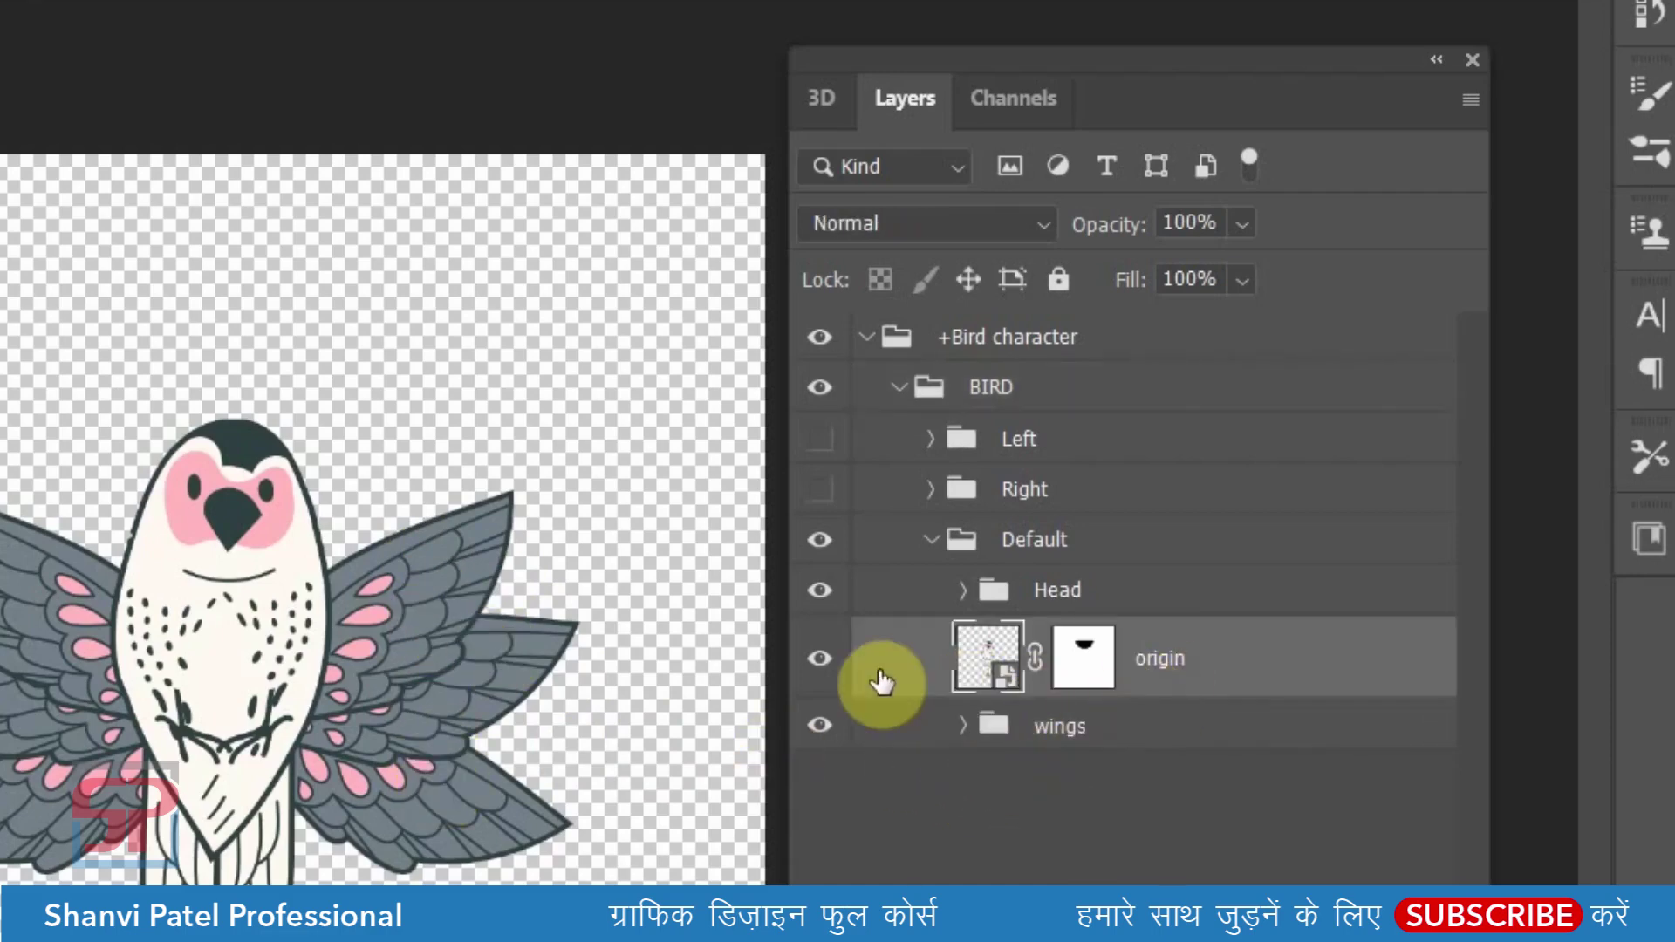
pyautogui.click(824, 661)
pyautogui.click(825, 663)
pyautogui.click(825, 663)
pyautogui.click(825, 663)
pyautogui.click(824, 663)
# - Hide origin and wings so only the Head group shows, then expand Head
pyautogui.click(824, 663)
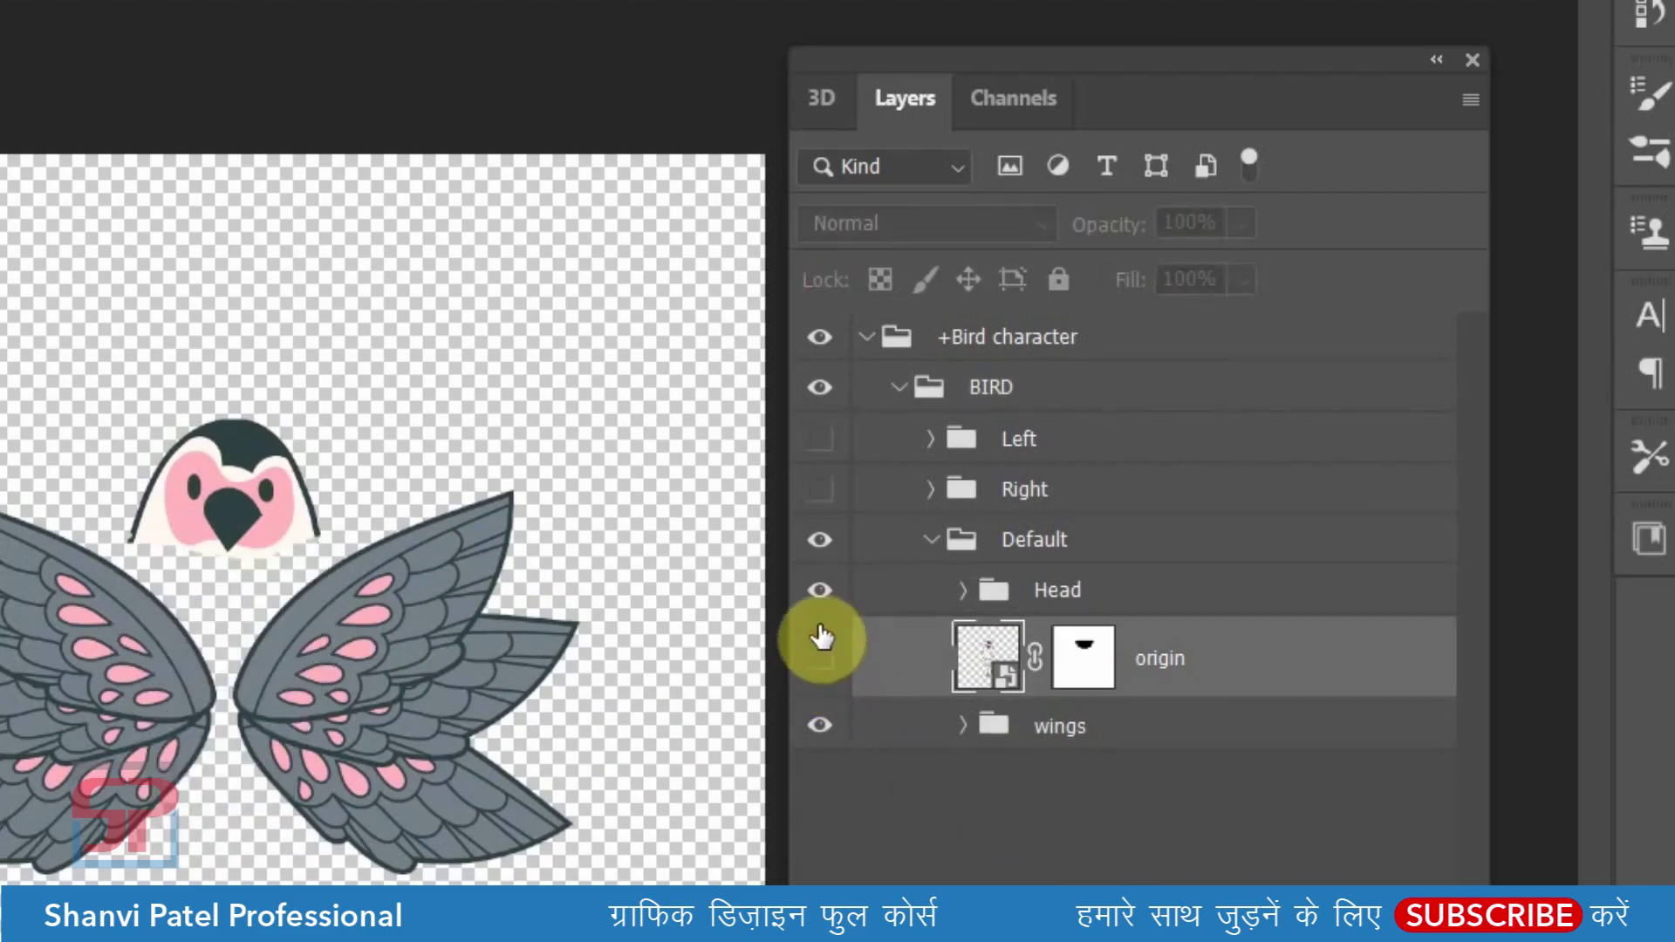
pyautogui.click(820, 592)
pyautogui.click(818, 728)
pyautogui.click(818, 664)
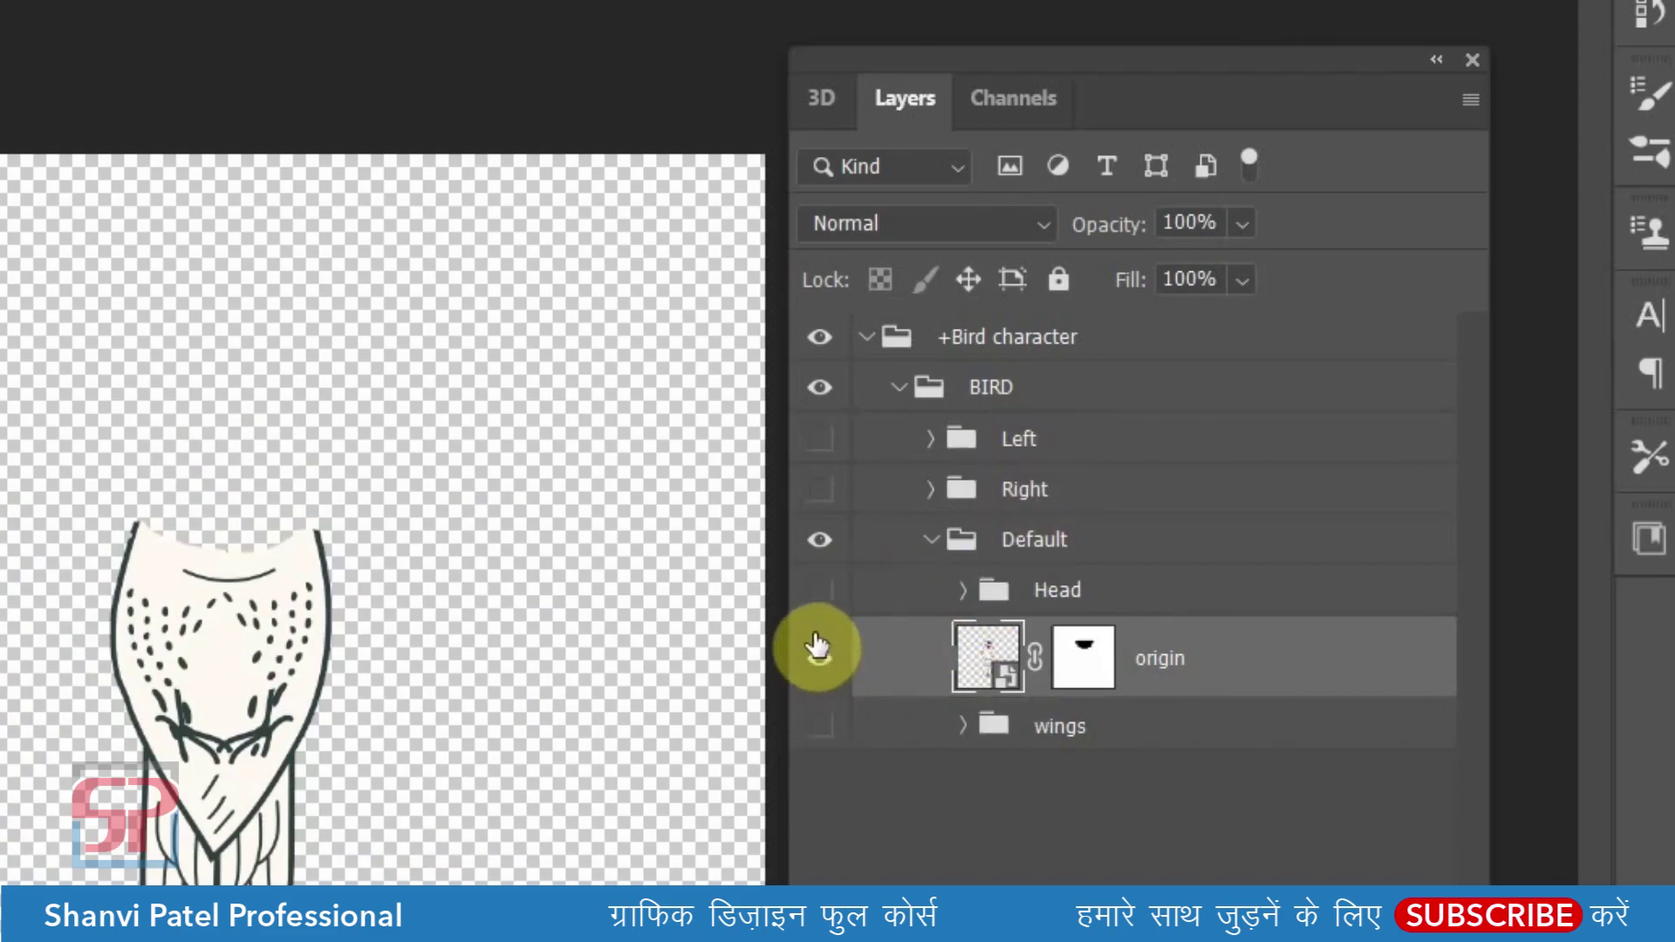
pyautogui.click(819, 590)
pyautogui.click(818, 656)
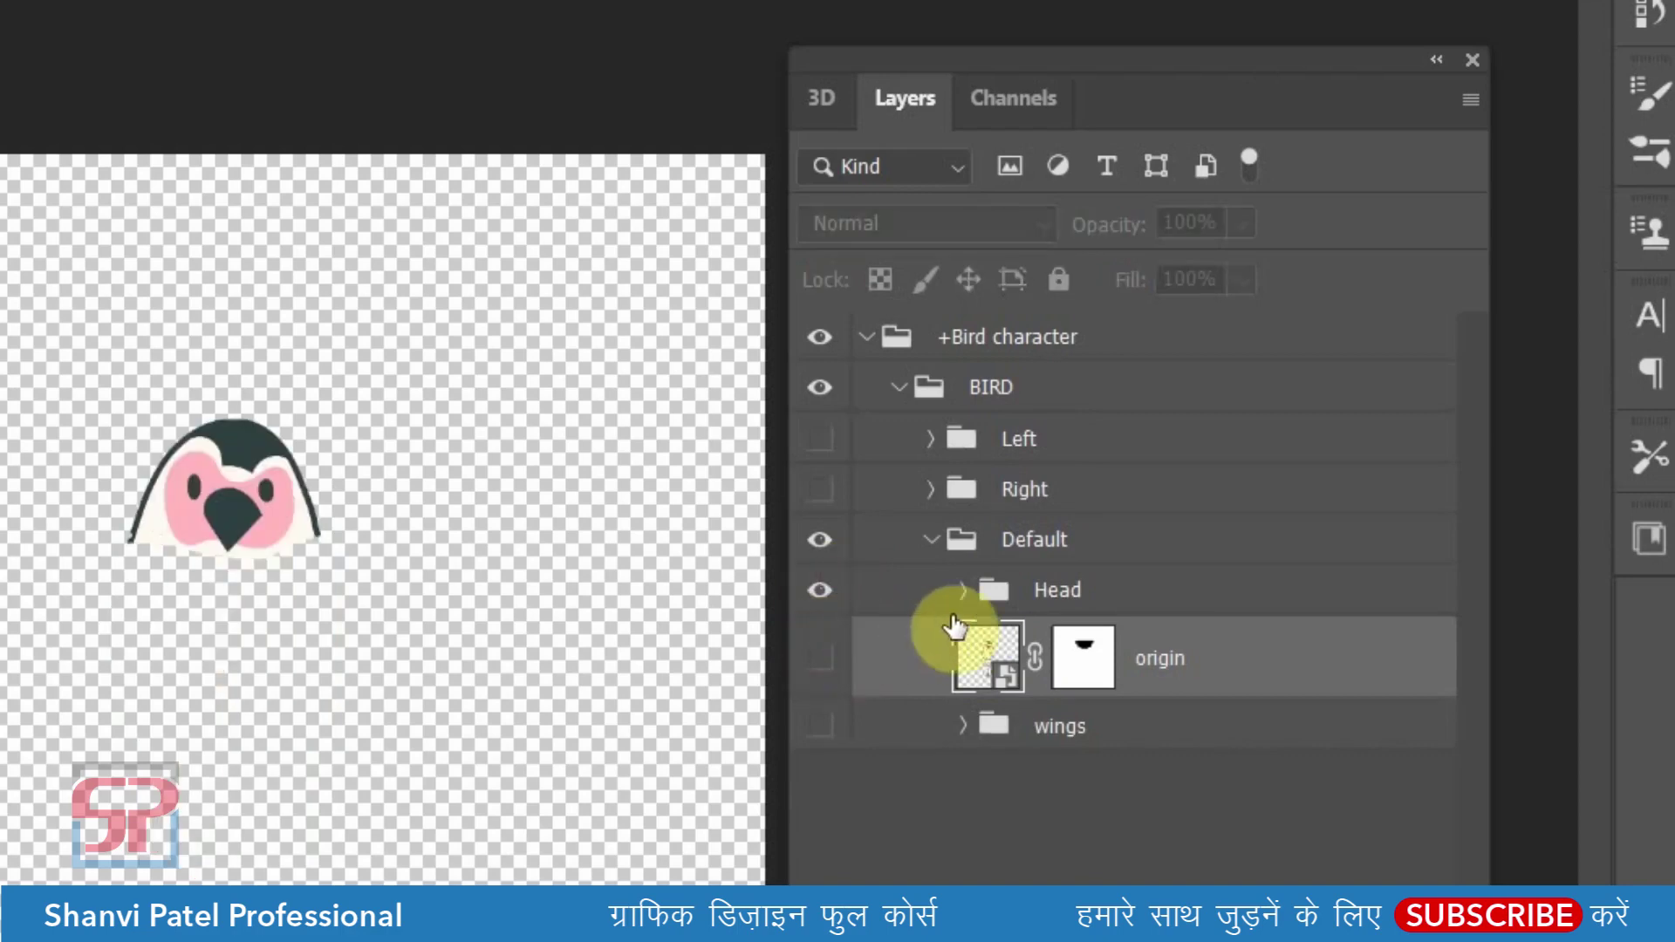
pyautogui.click(963, 591)
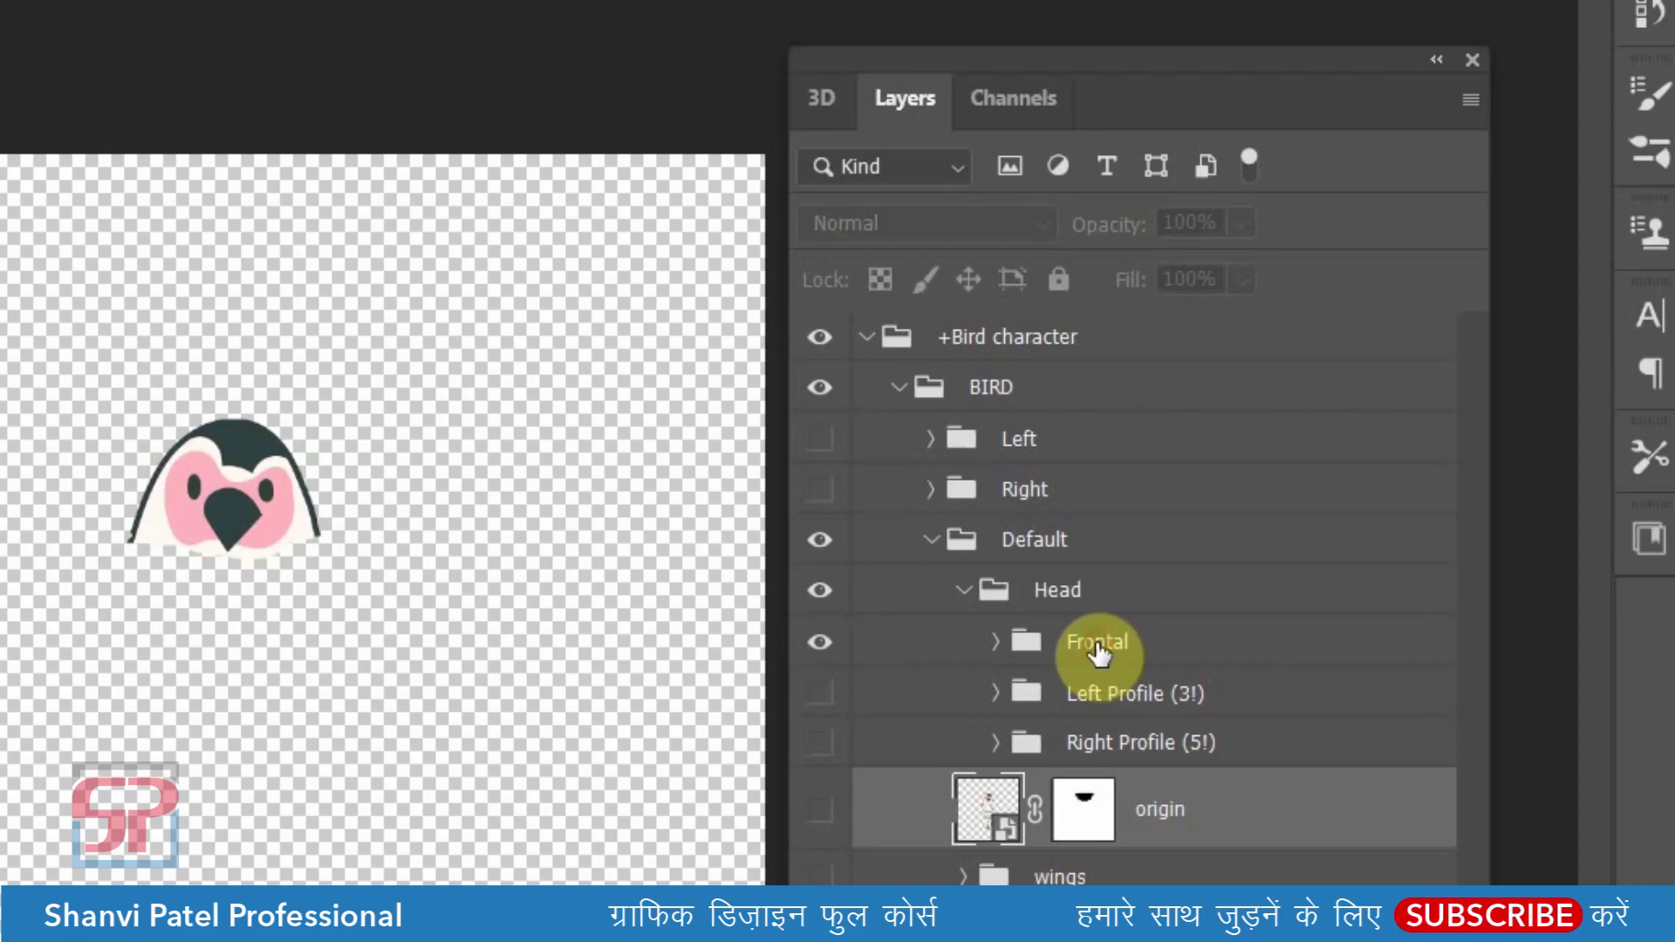
# - Compare the Frontal, Left Profile and Right Profile heads, leaving only Frontal visible
pyautogui.click(1097, 650)
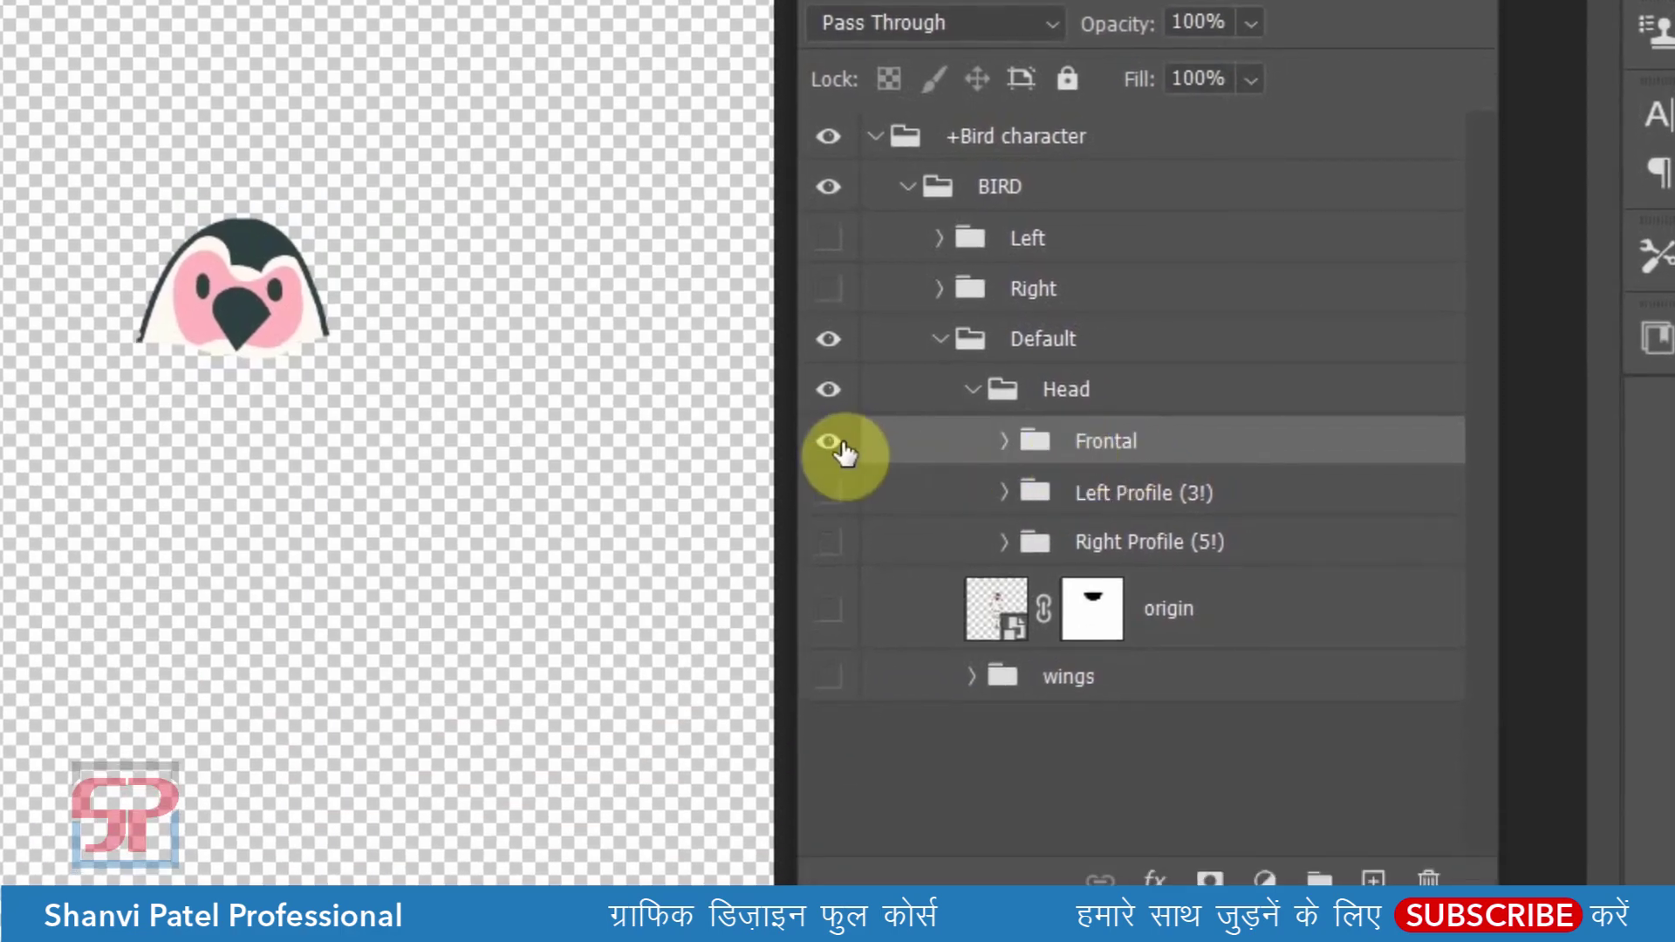
pyautogui.click(829, 445)
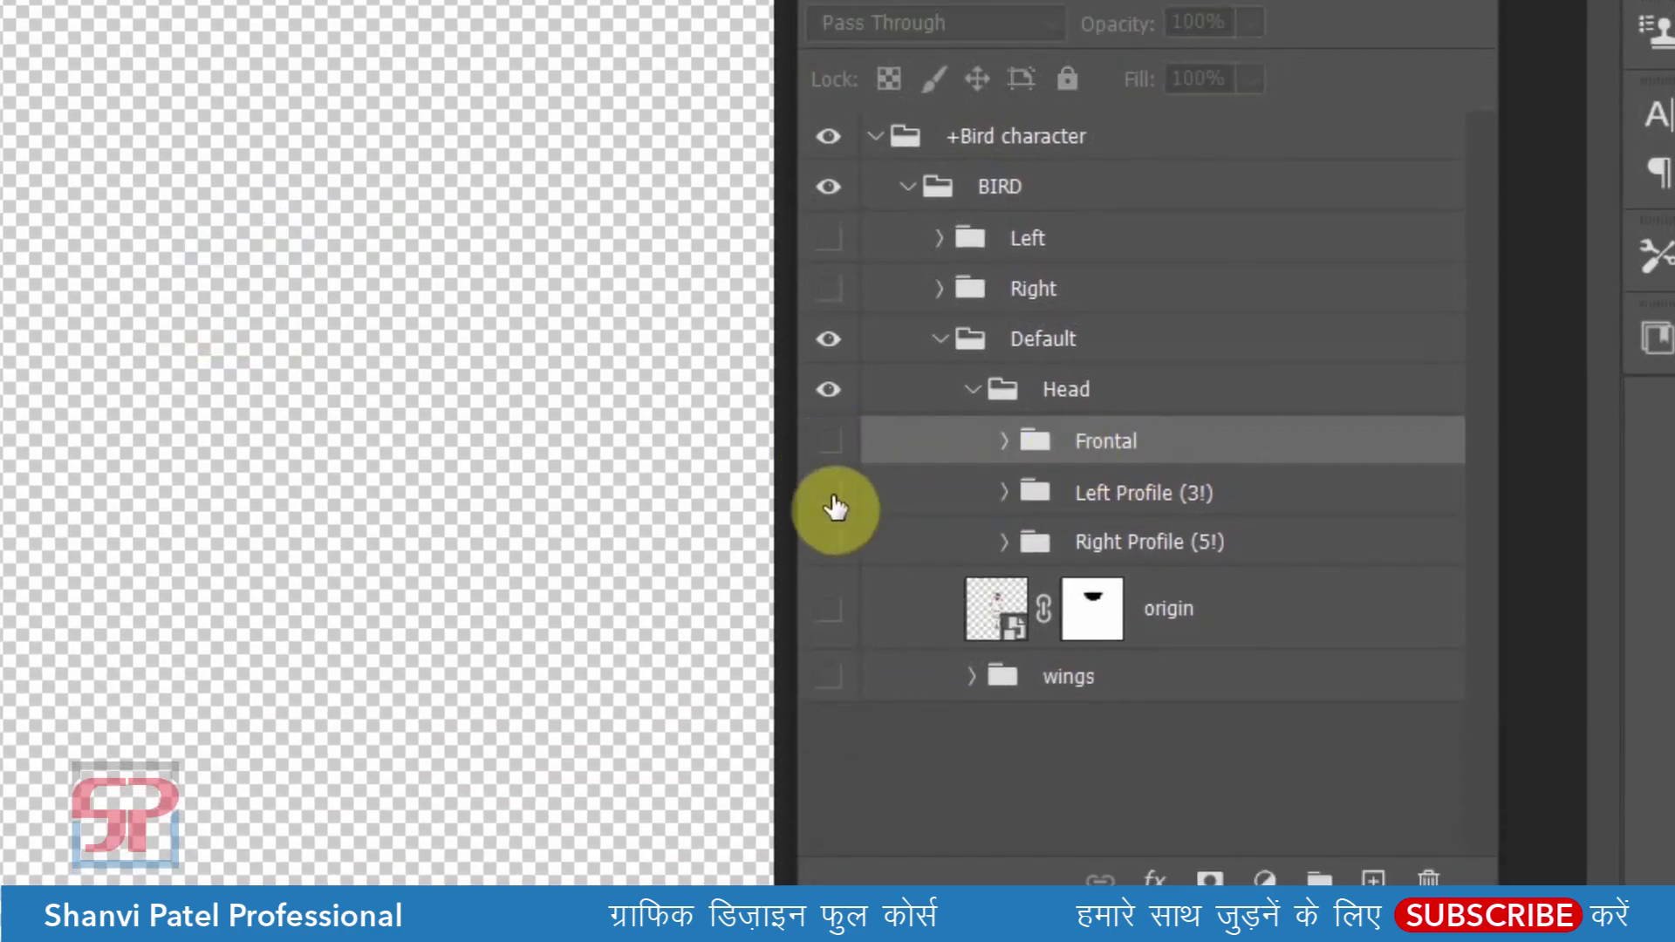
pyautogui.click(829, 494)
pyautogui.click(829, 541)
pyautogui.click(822, 494)
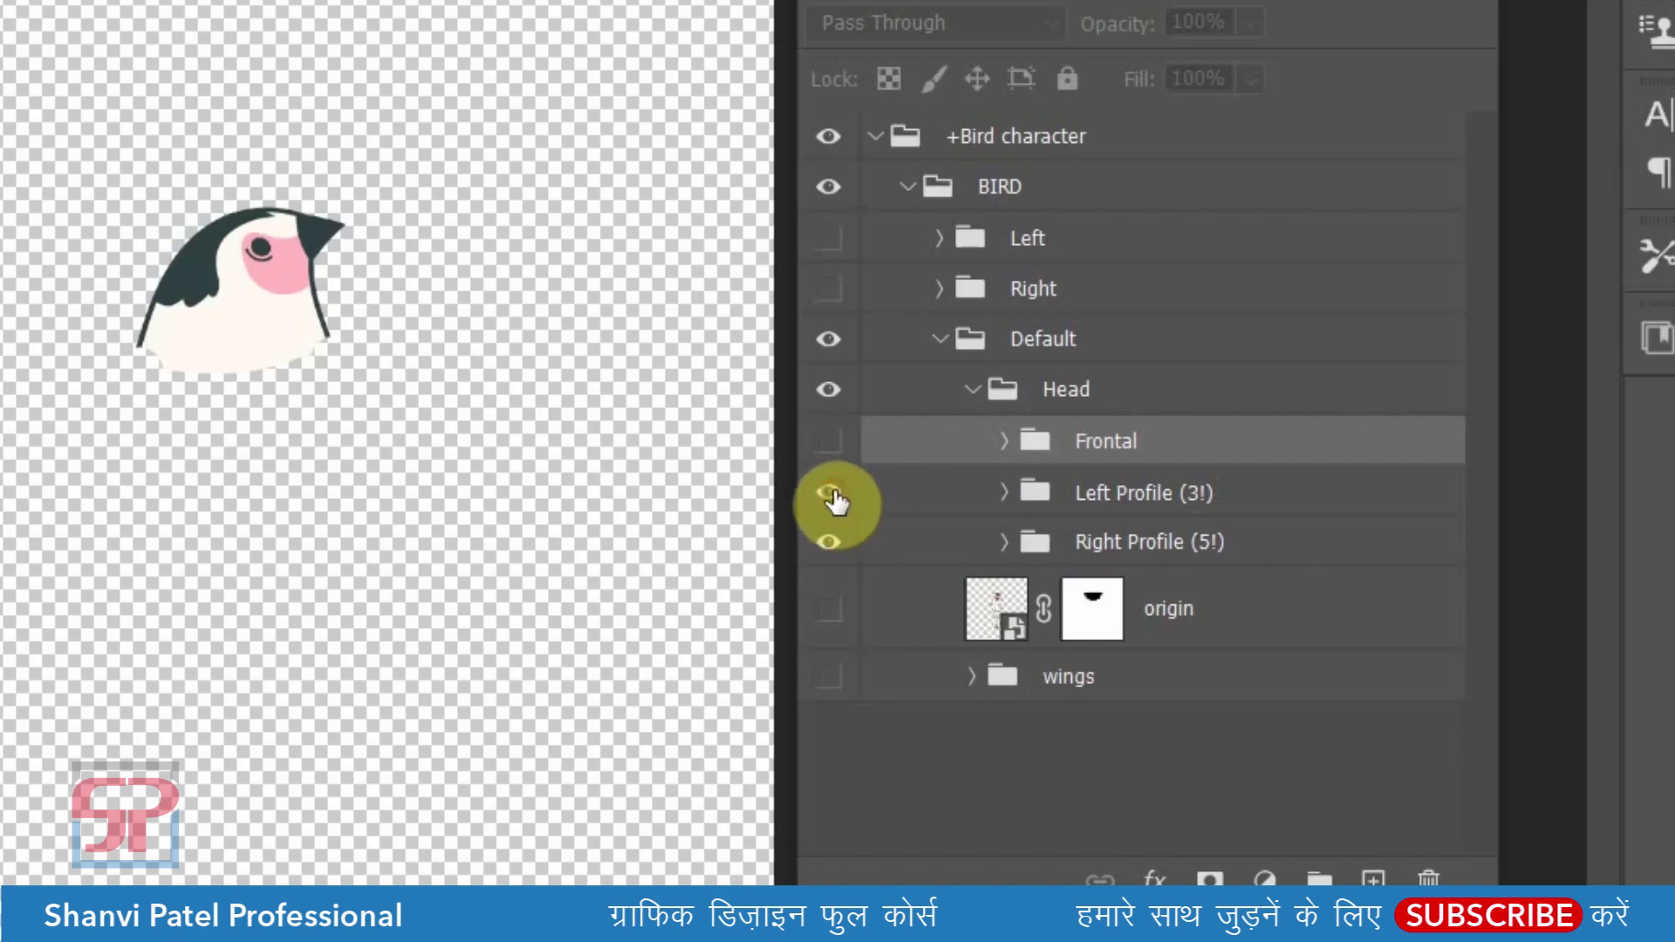
pyautogui.click(829, 443)
pyautogui.click(833, 494)
pyautogui.click(829, 542)
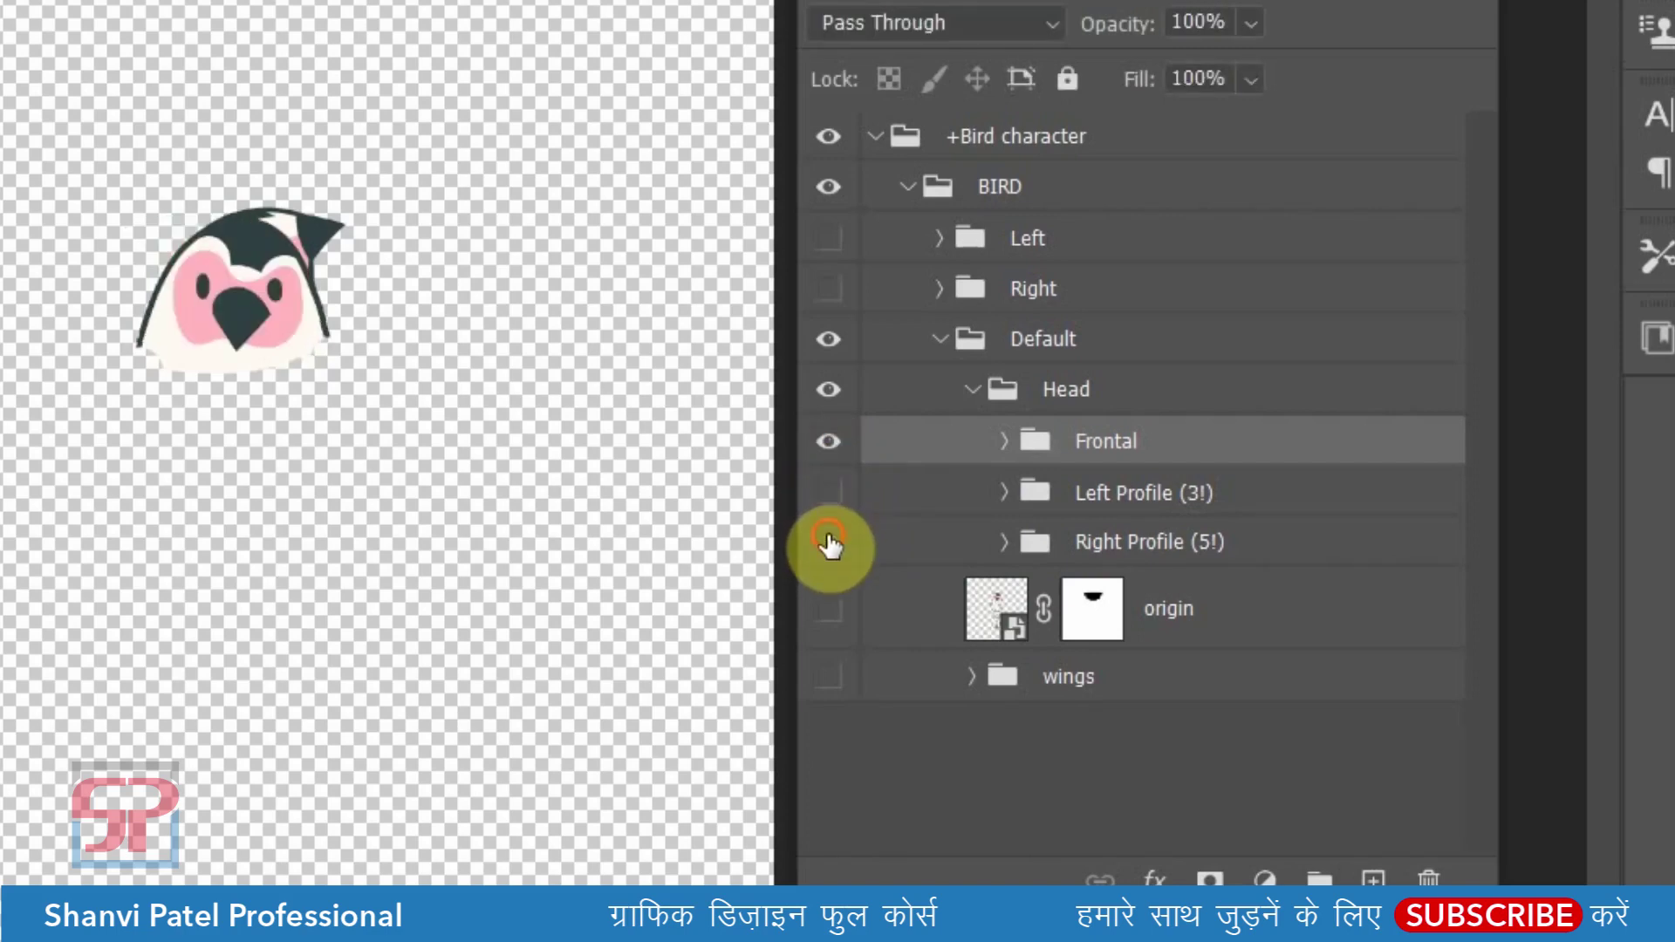
# - Check the Frontal beak layer, keep Right Profile hidden, and show the origin body
pyautogui.click(1005, 442)
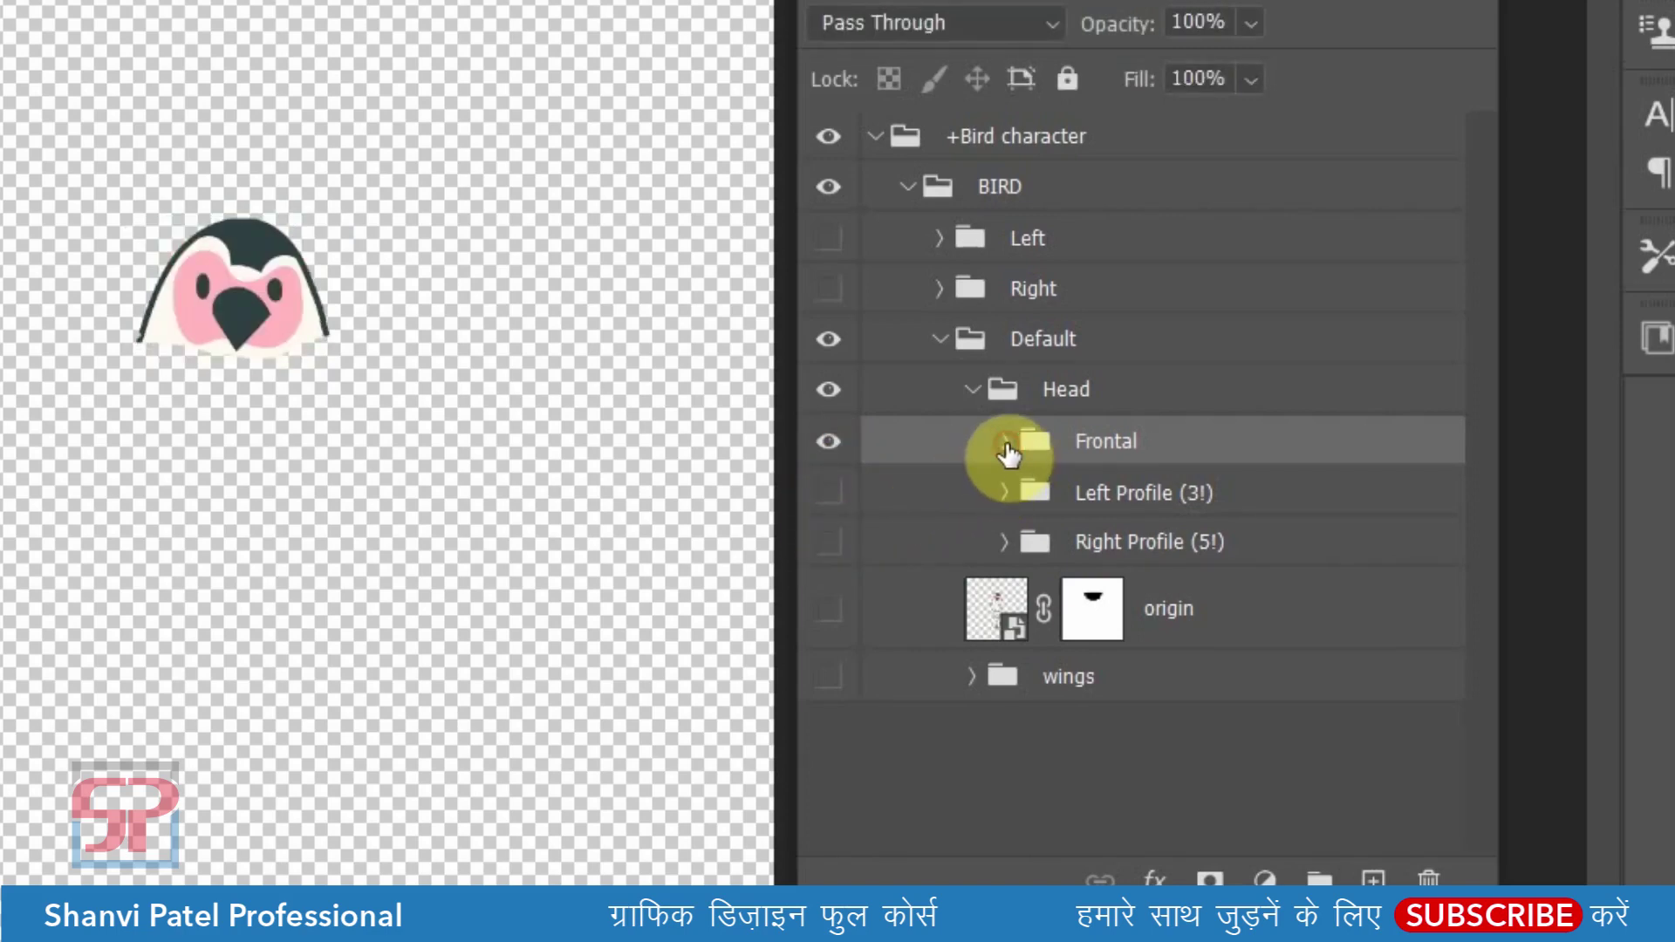
pyautogui.click(839, 508)
pyautogui.click(834, 506)
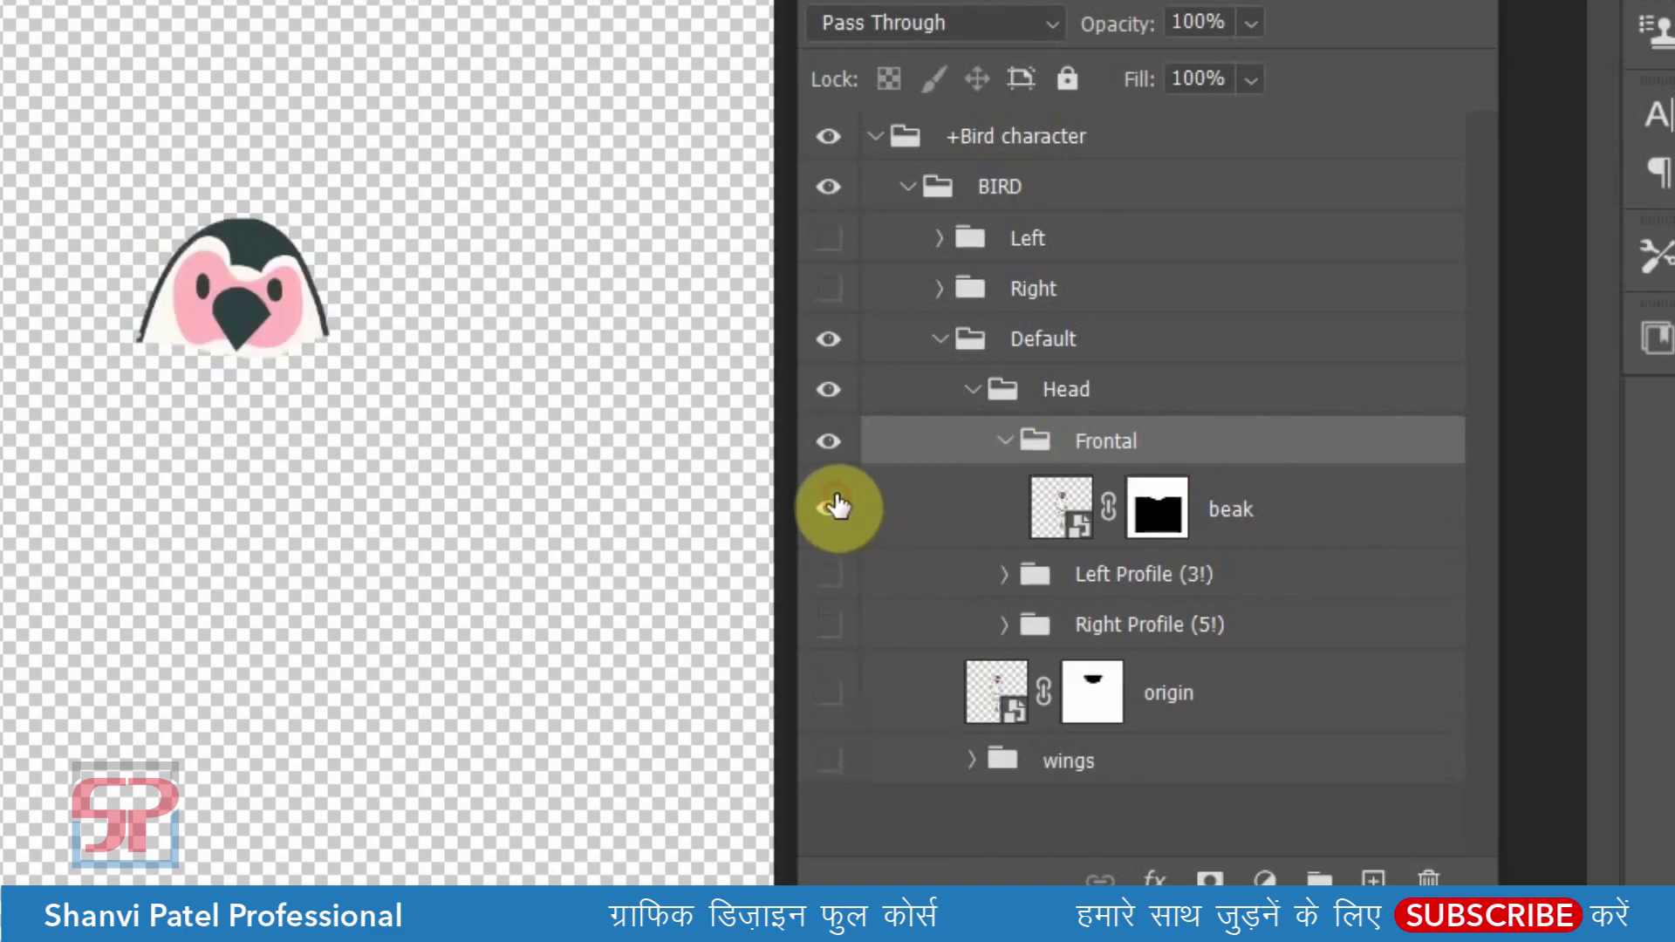
pyautogui.click(1005, 442)
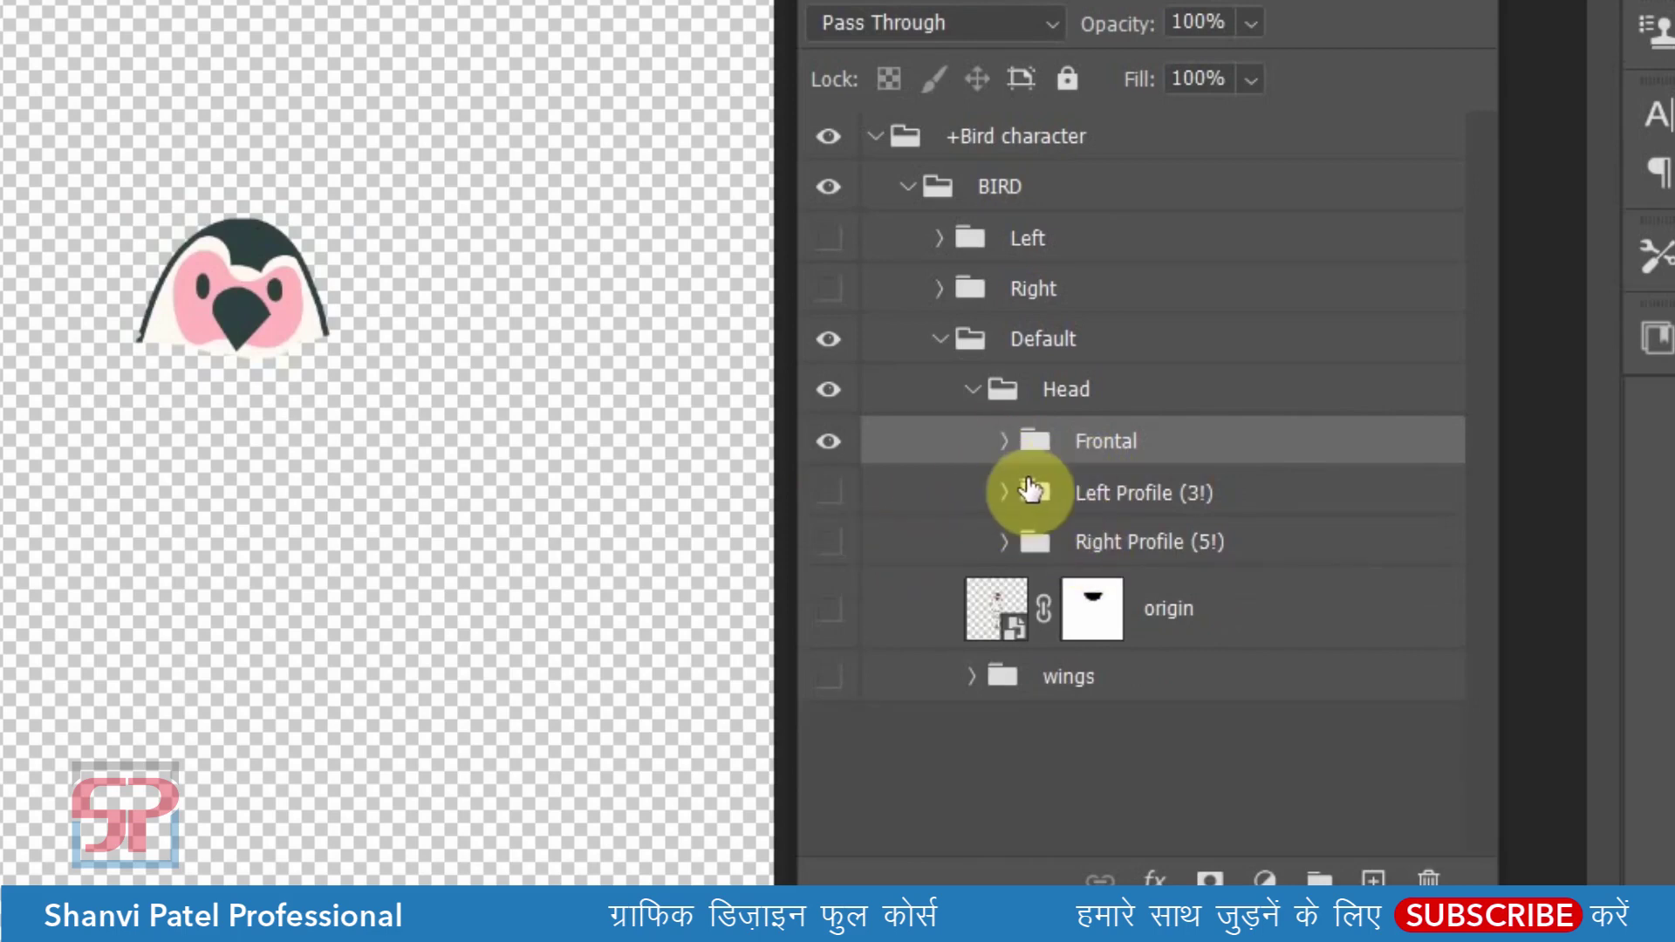
pyautogui.click(1103, 493)
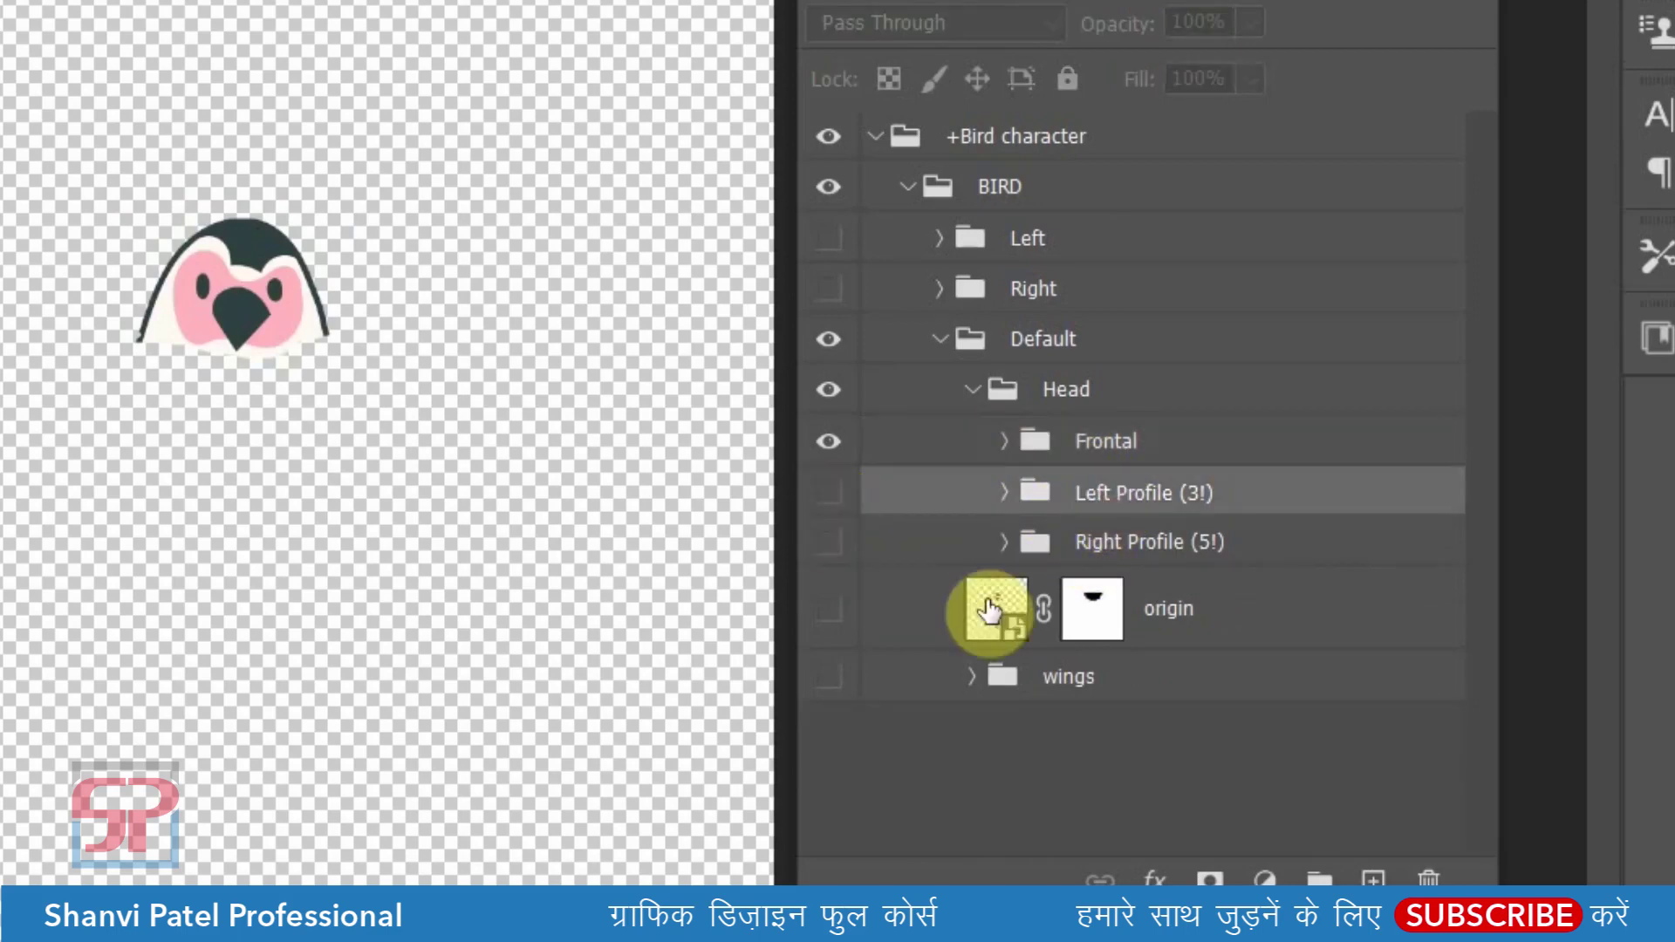
pyautogui.click(830, 546)
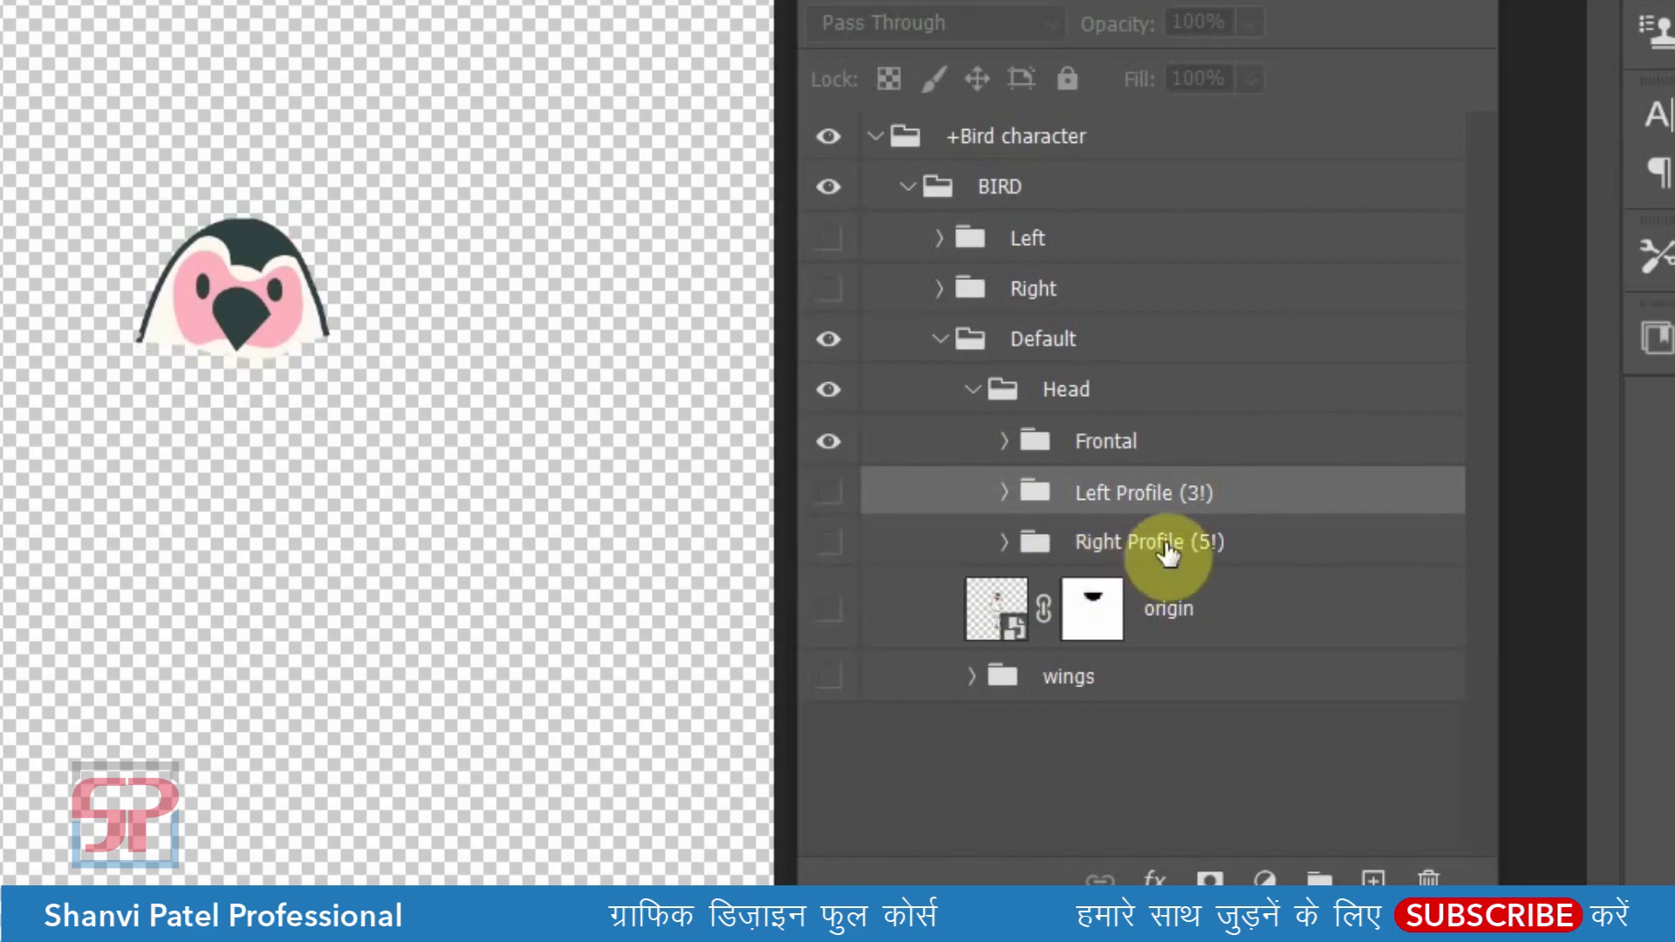
pyautogui.click(831, 611)
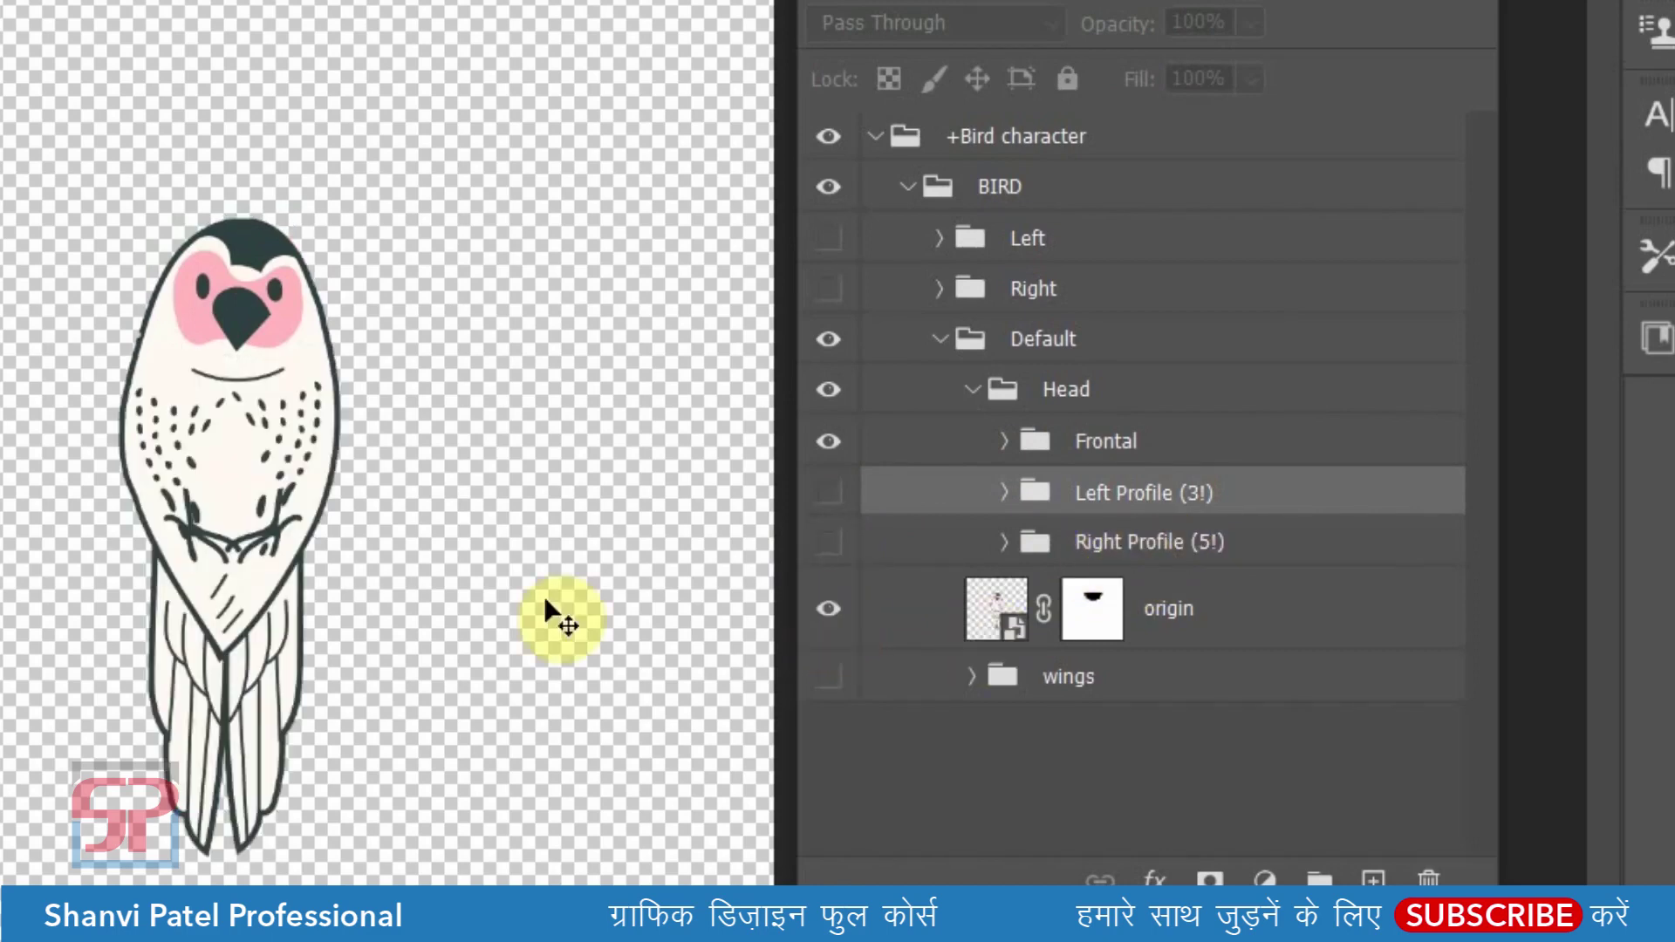
# - Show the bird's body and wings, and expand the wings group to list its beats
pyautogui.click(261, 652)
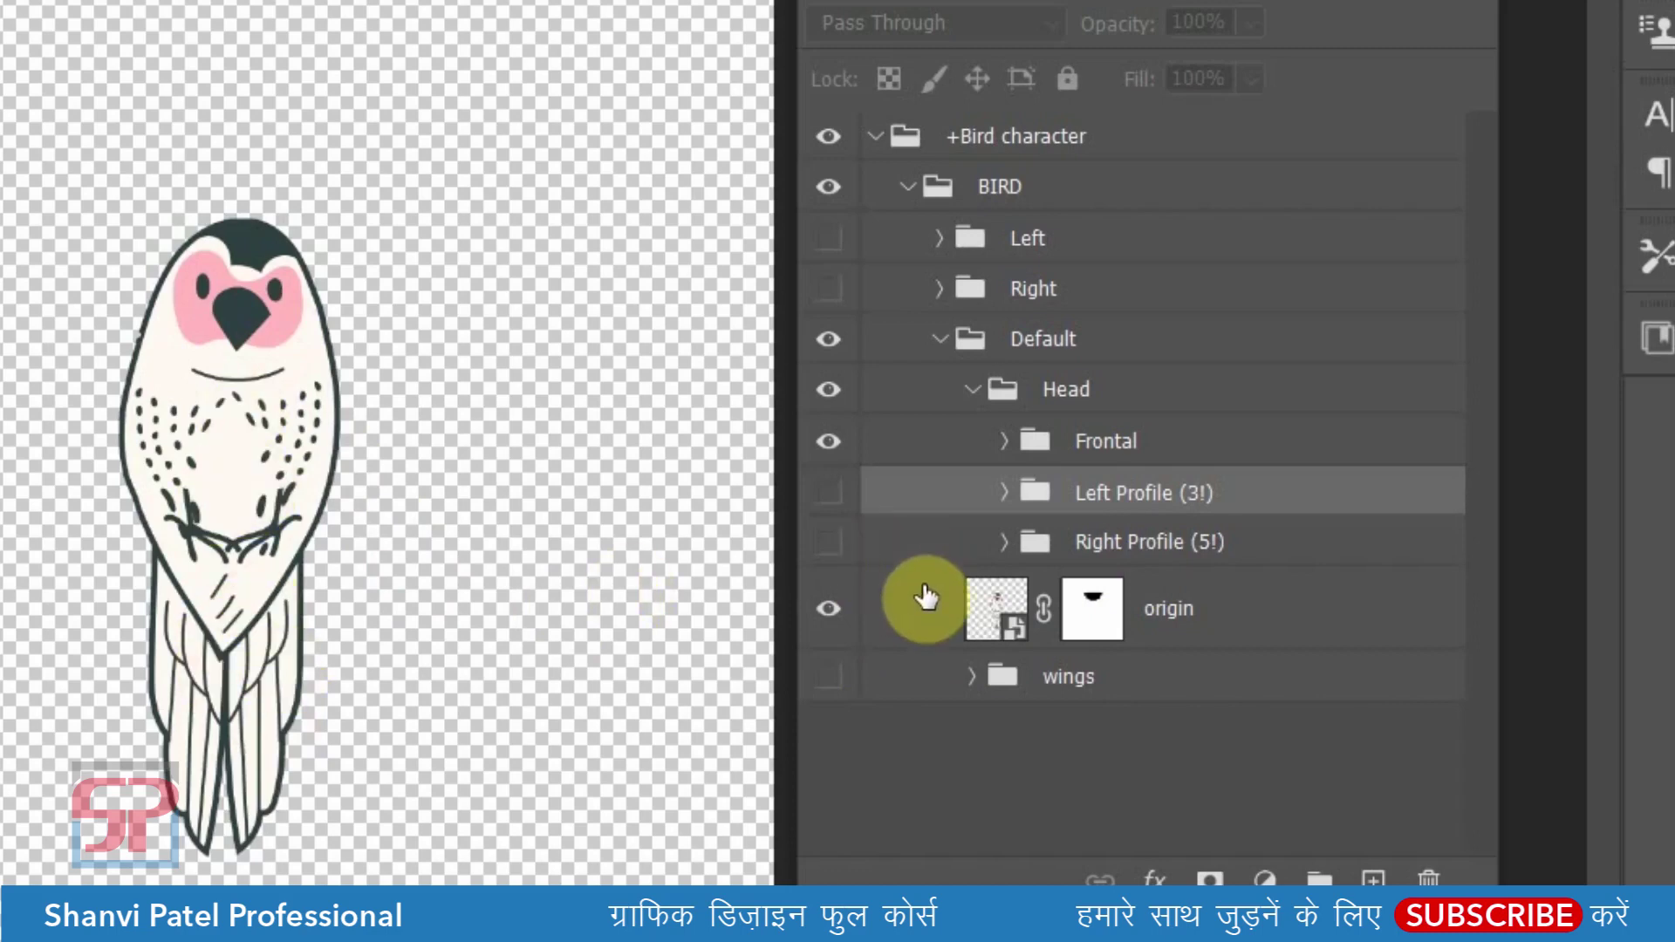
pyautogui.click(828, 609)
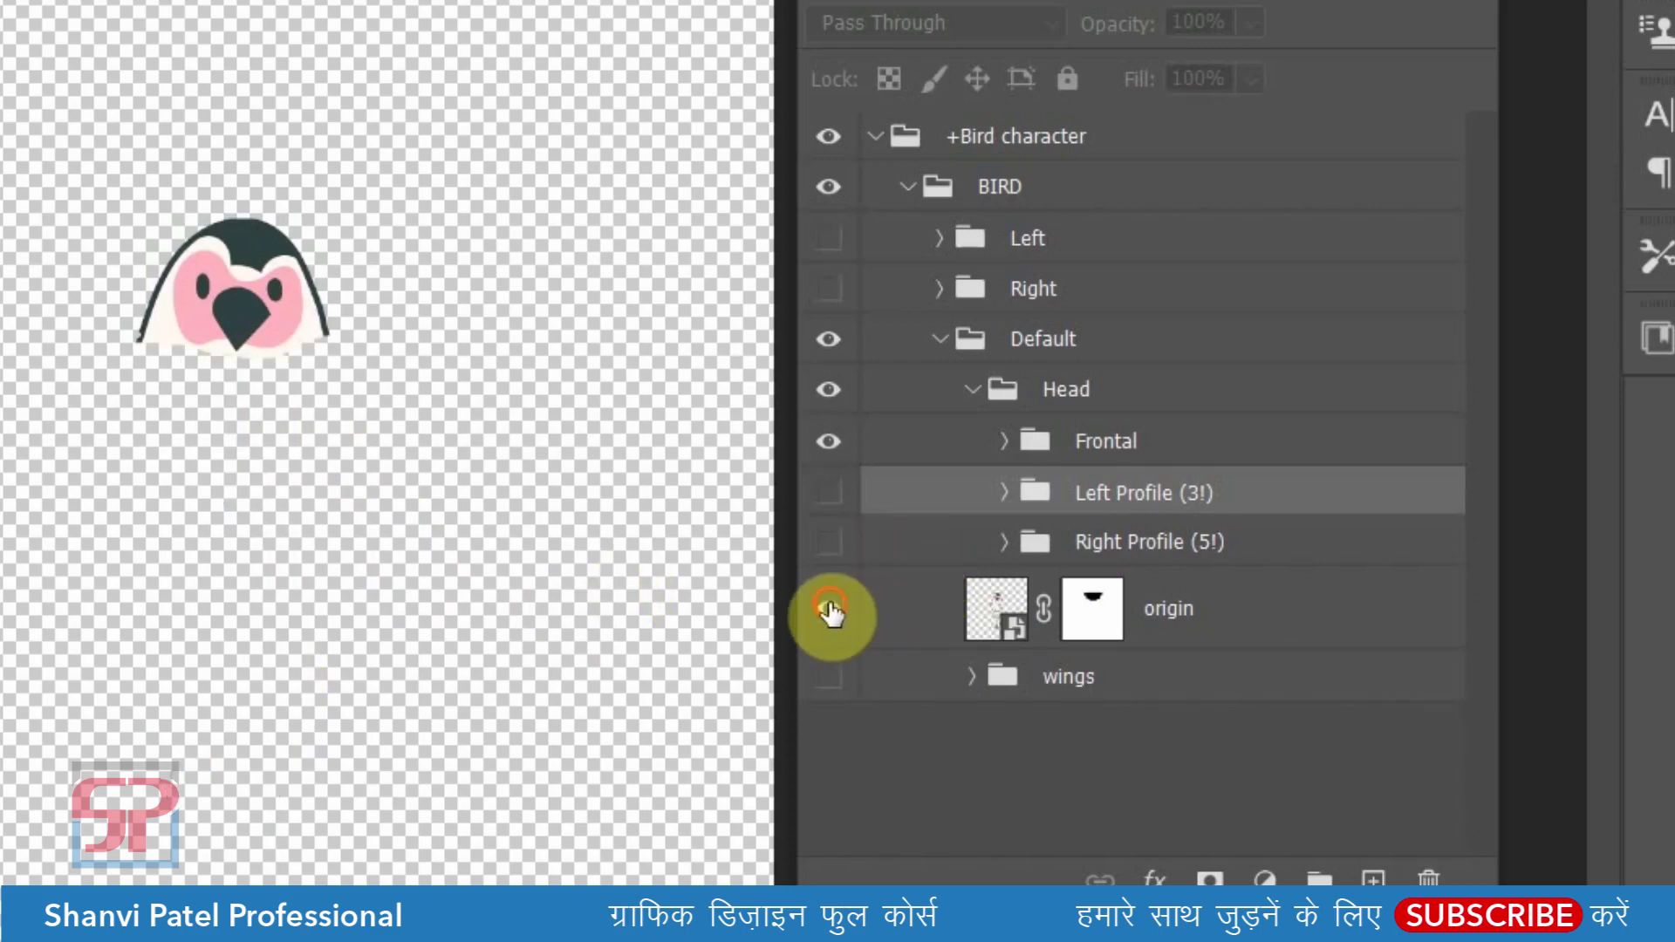
pyautogui.click(829, 609)
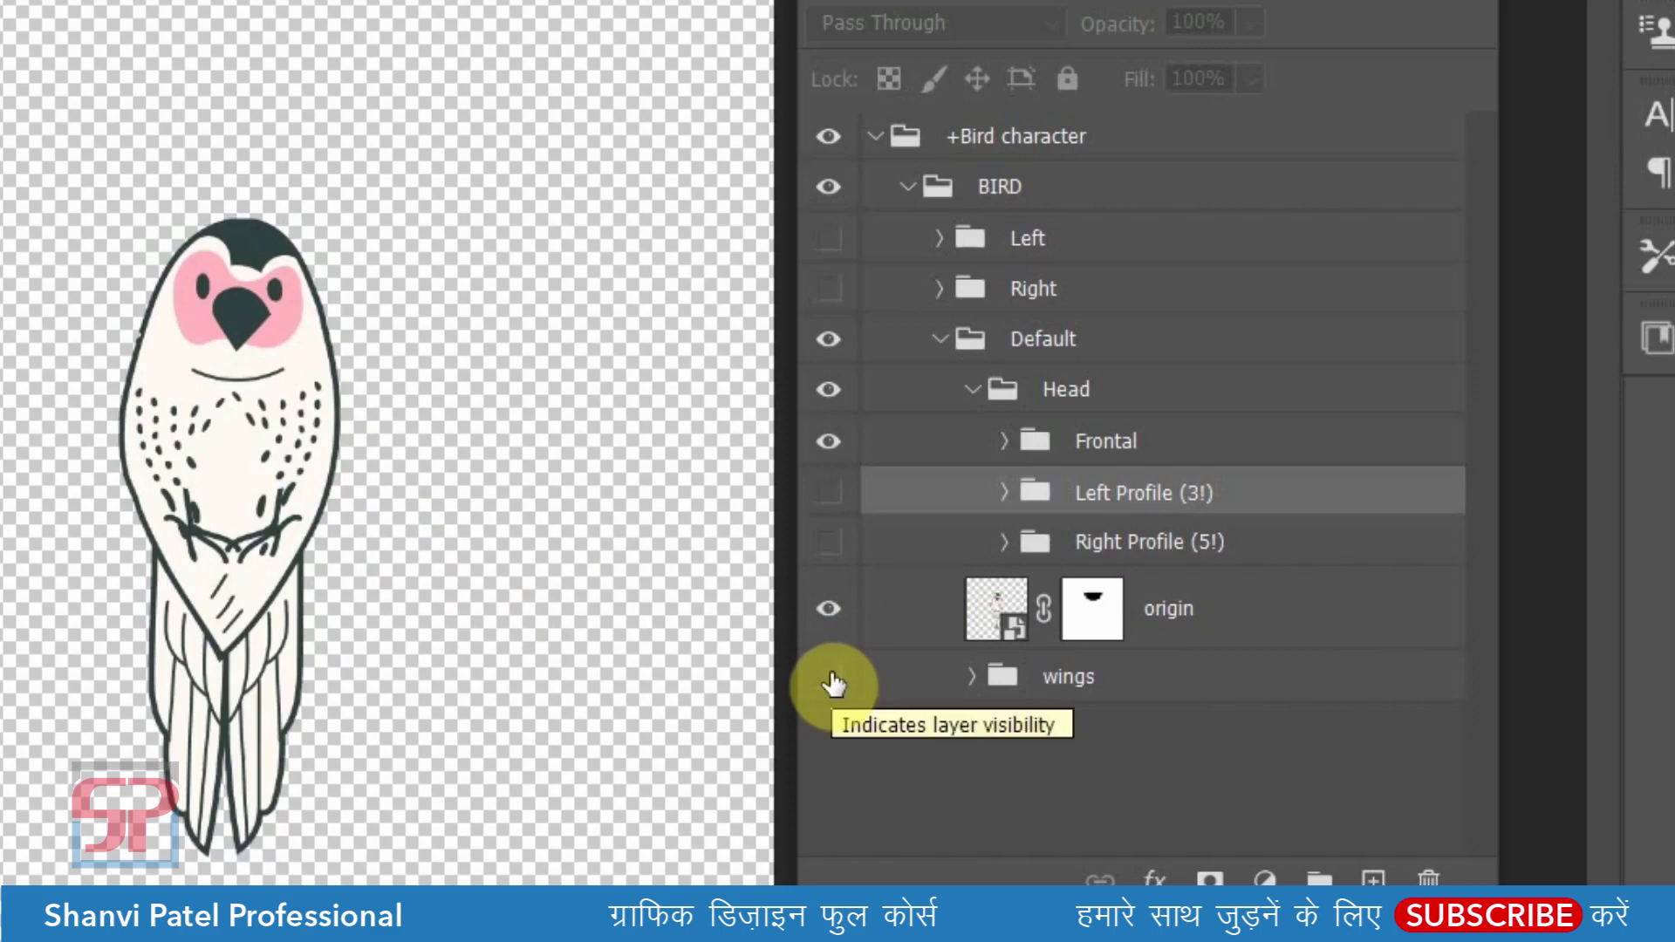
pyautogui.click(831, 679)
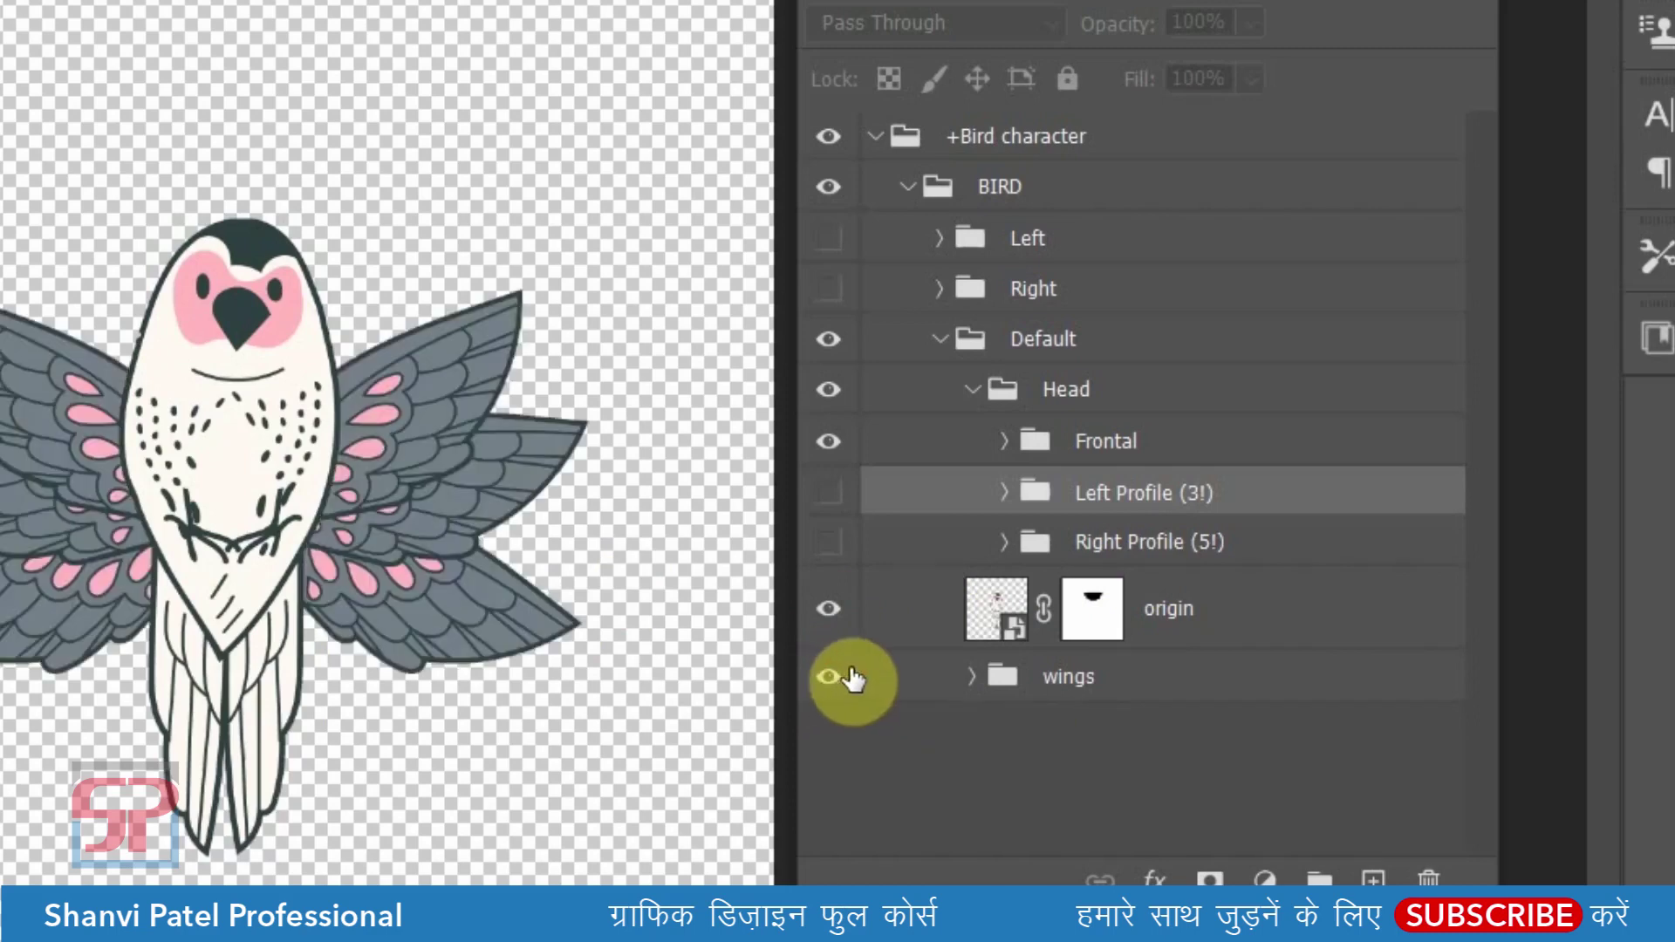
pyautogui.click(1071, 689)
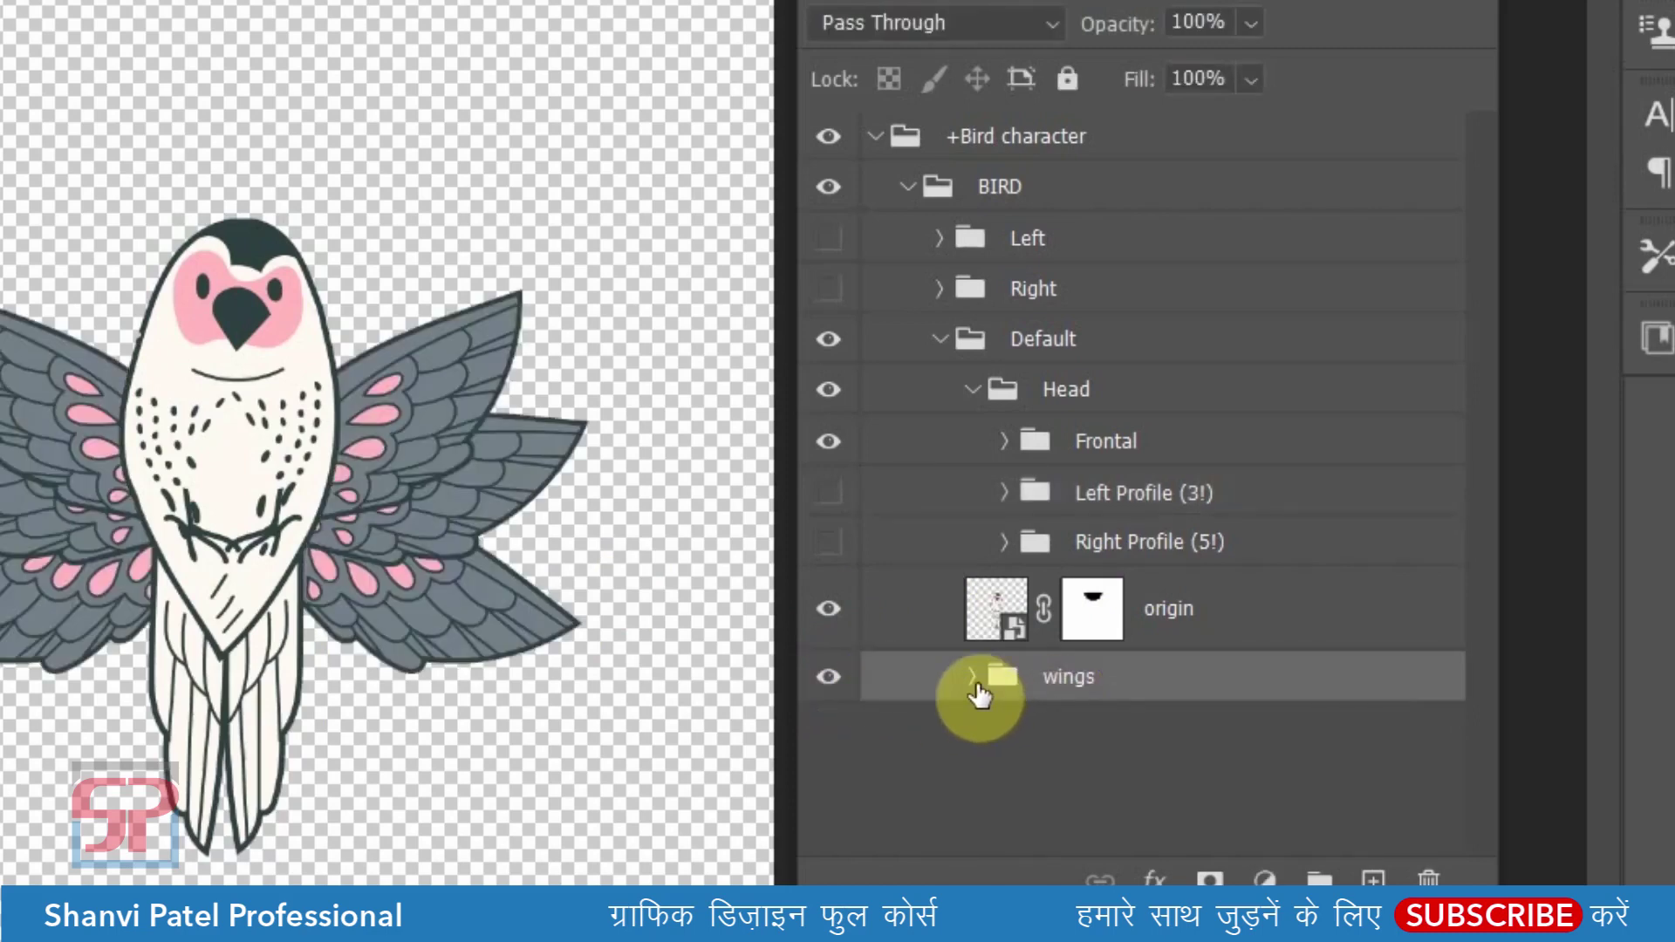
pyautogui.click(973, 678)
pyautogui.scroll(-1, 1073, 684)
pyautogui.scroll(-1, 1110, 666)
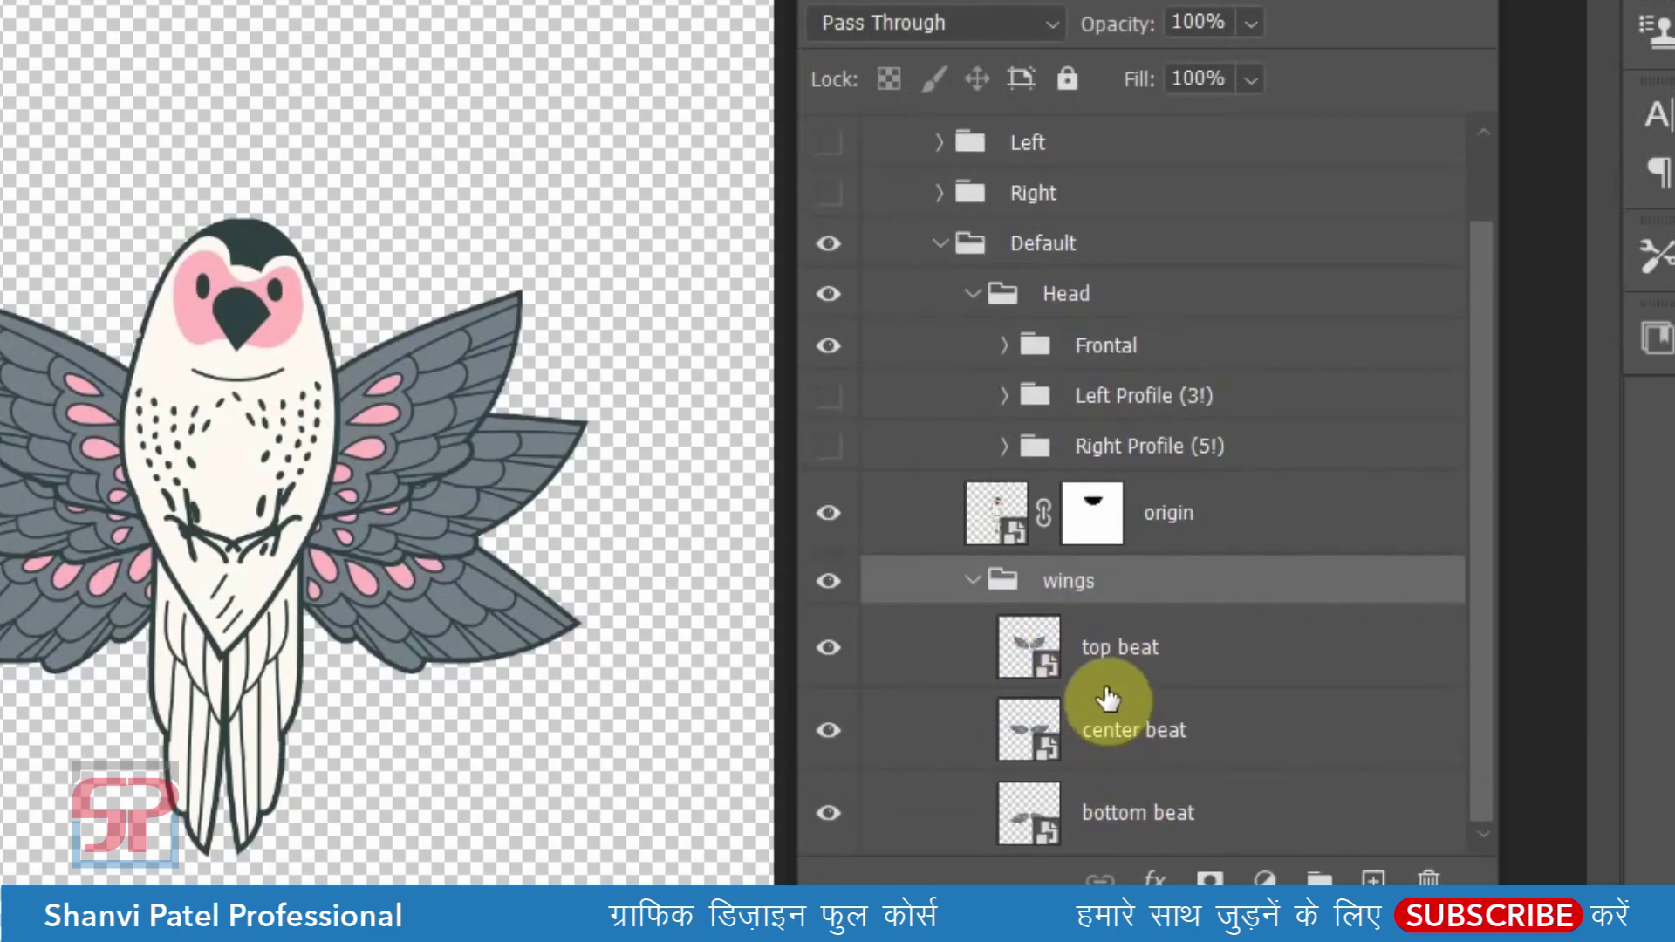
# - Test the top, center and bottom beat layers, then turn all three on and collapse
pyautogui.click(844, 737)
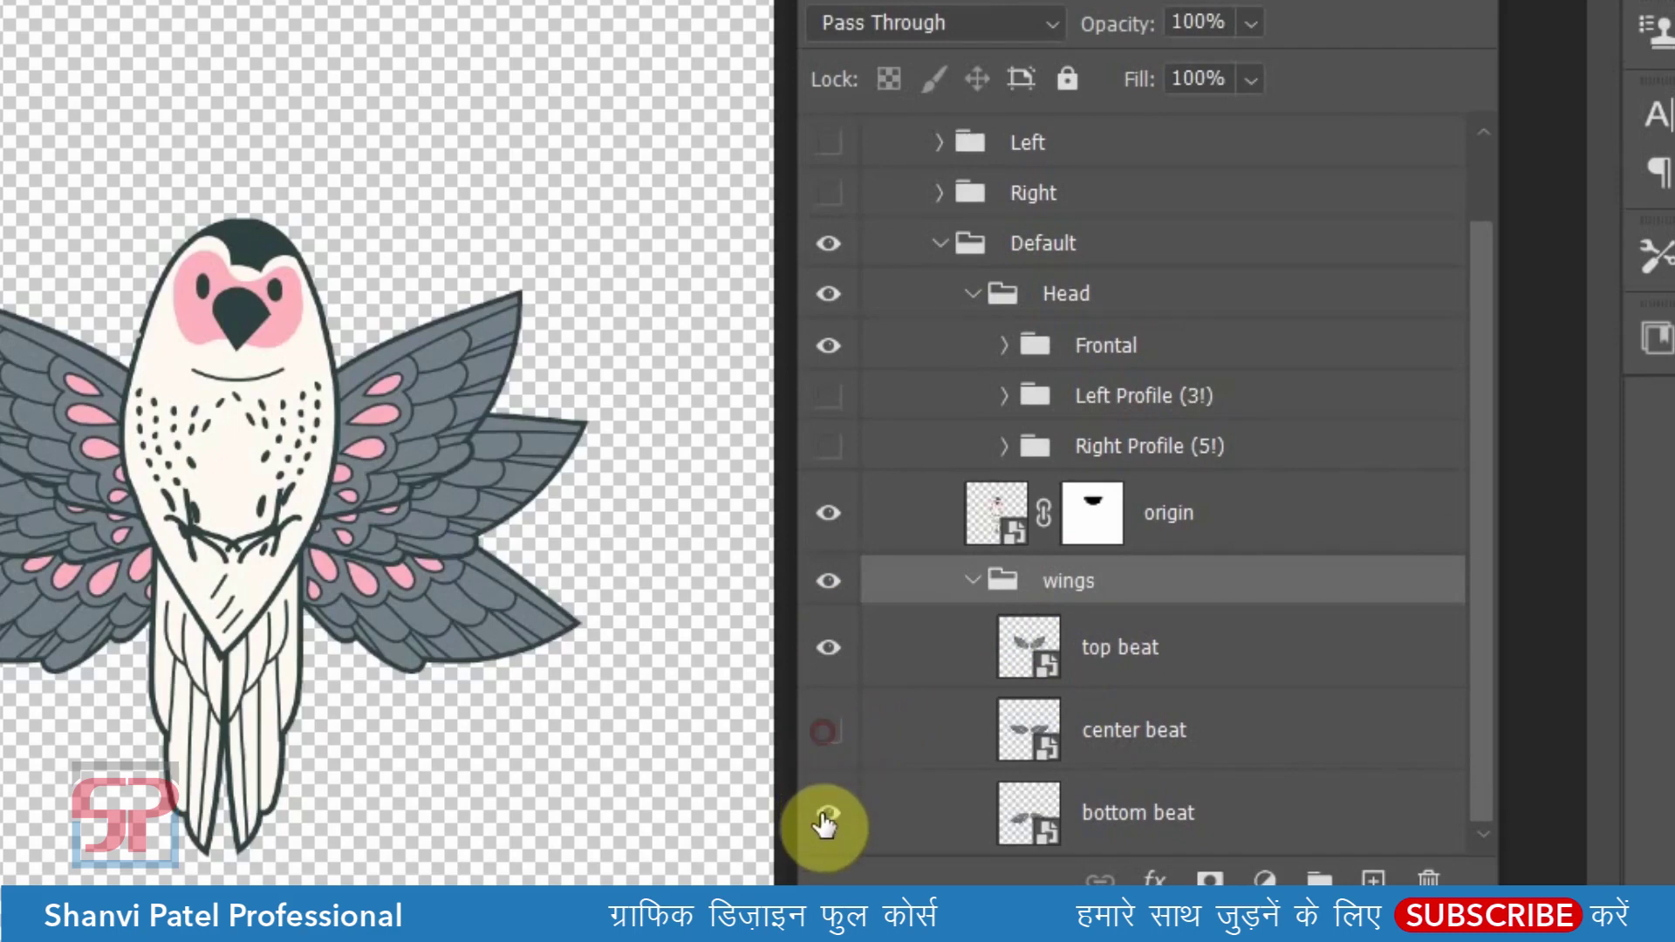
pyautogui.click(827, 811)
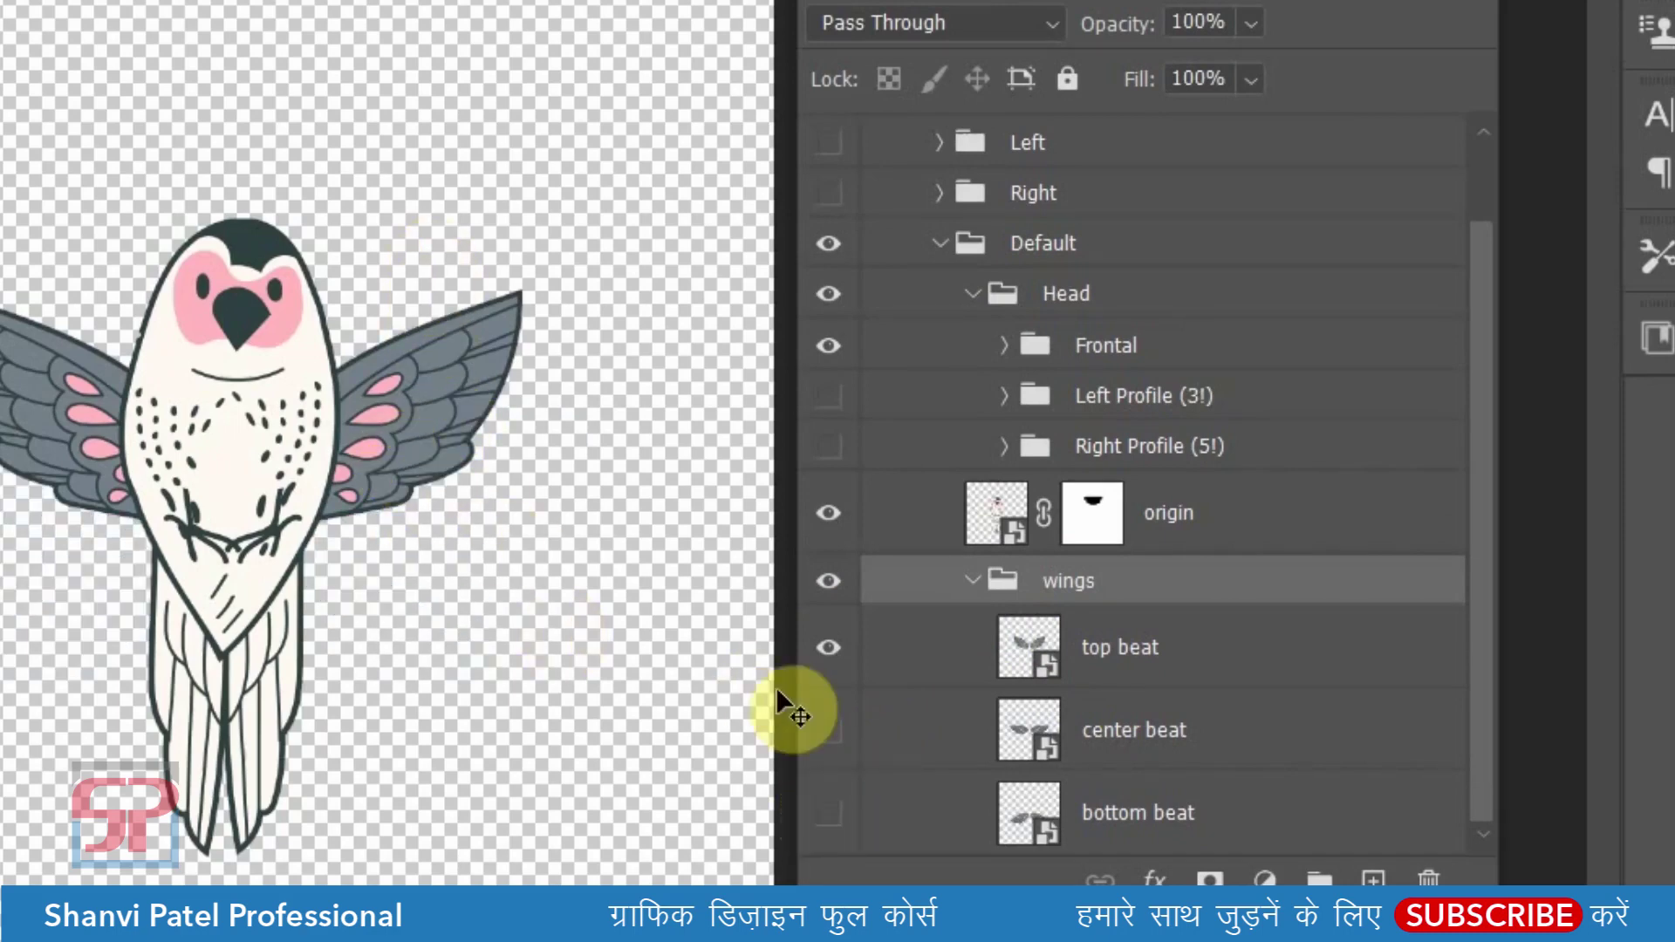
pyautogui.click(829, 648)
pyautogui.click(827, 733)
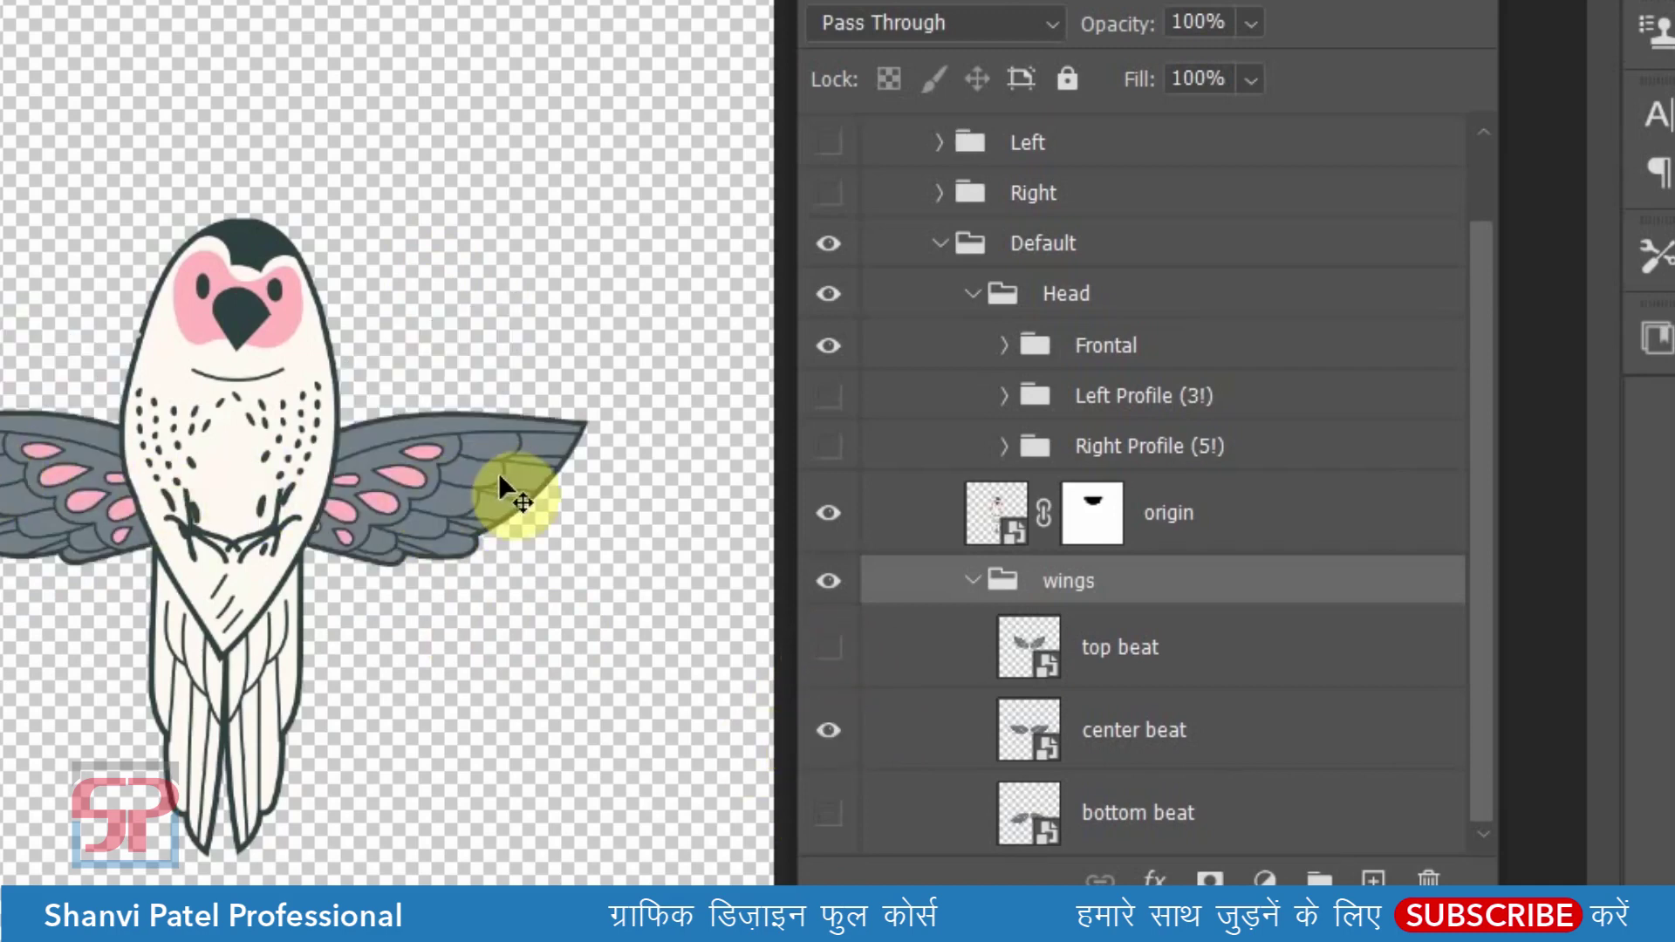
pyautogui.click(829, 733)
pyautogui.click(829, 813)
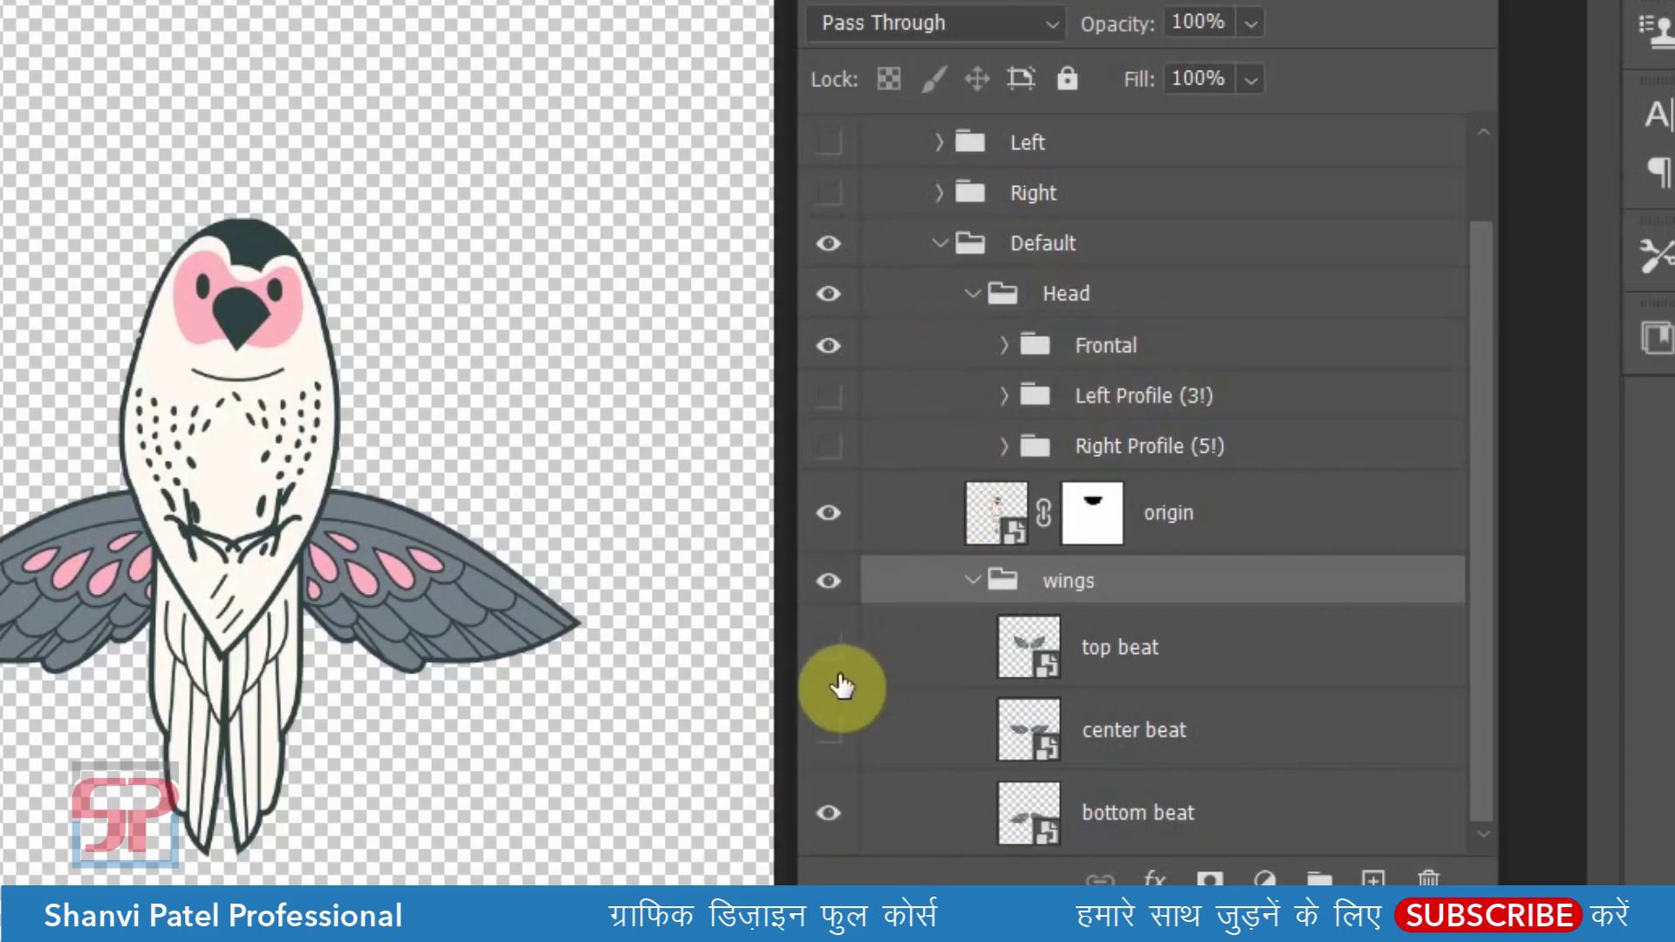
pyautogui.moveTo(829, 653); pyautogui.dragTo(848, 768)
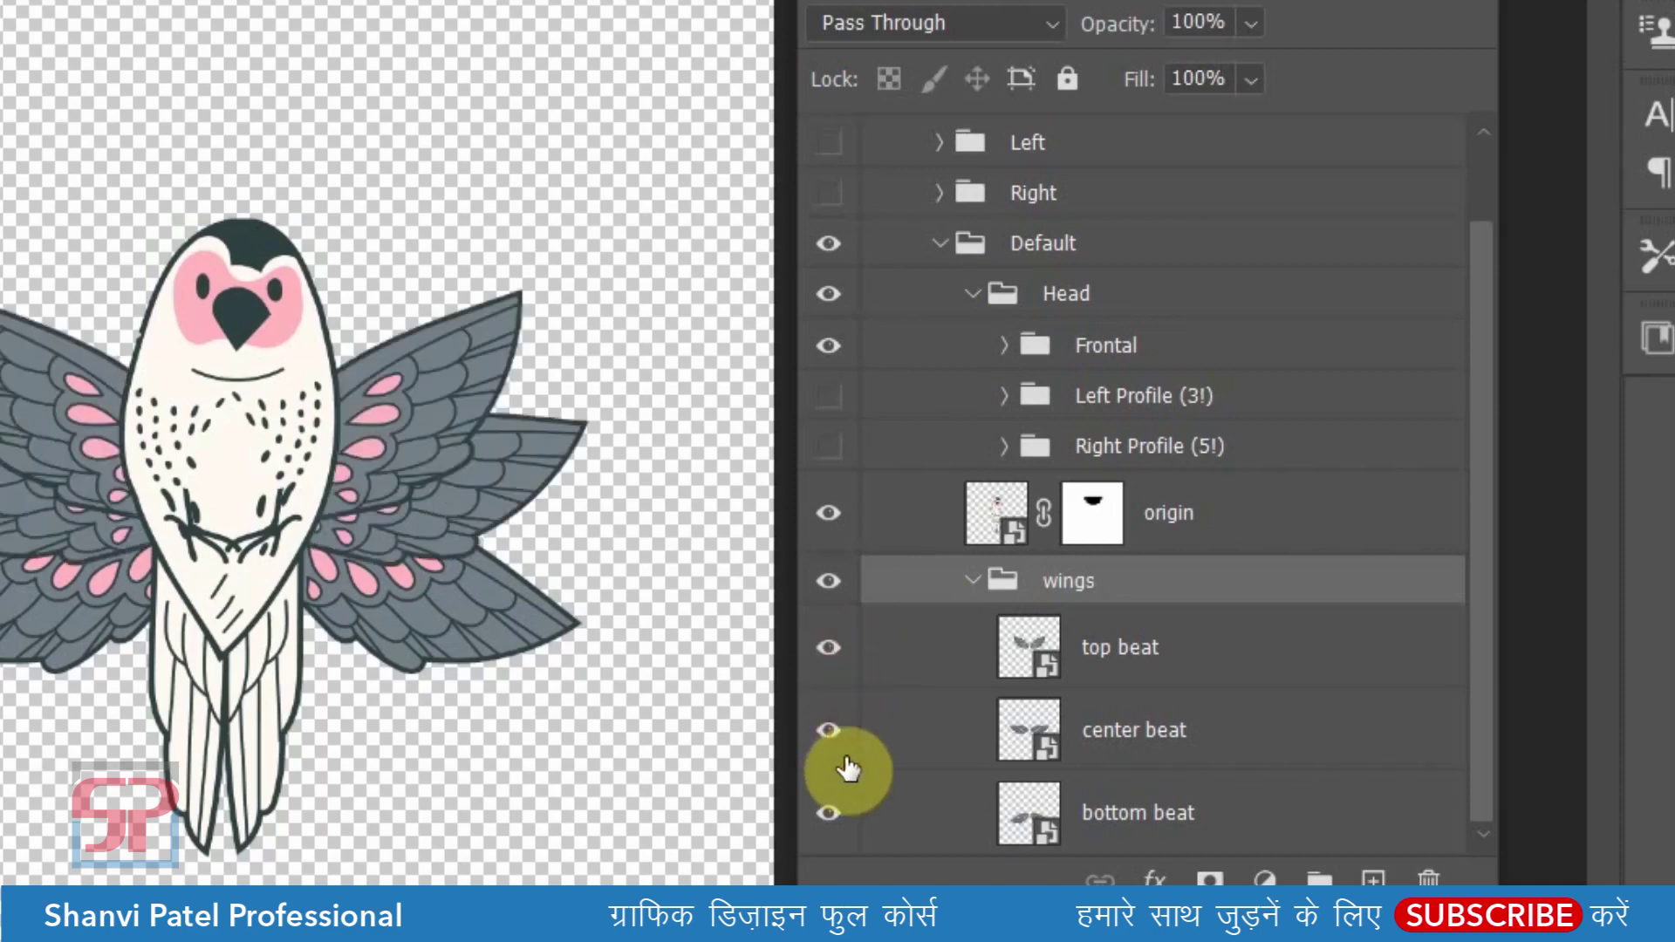
pyautogui.click(972, 580)
pyautogui.click(940, 340)
# - Hide the Default bird, show the Right bird, and expand its wings group
pyautogui.click(844, 343)
pyautogui.click(828, 290)
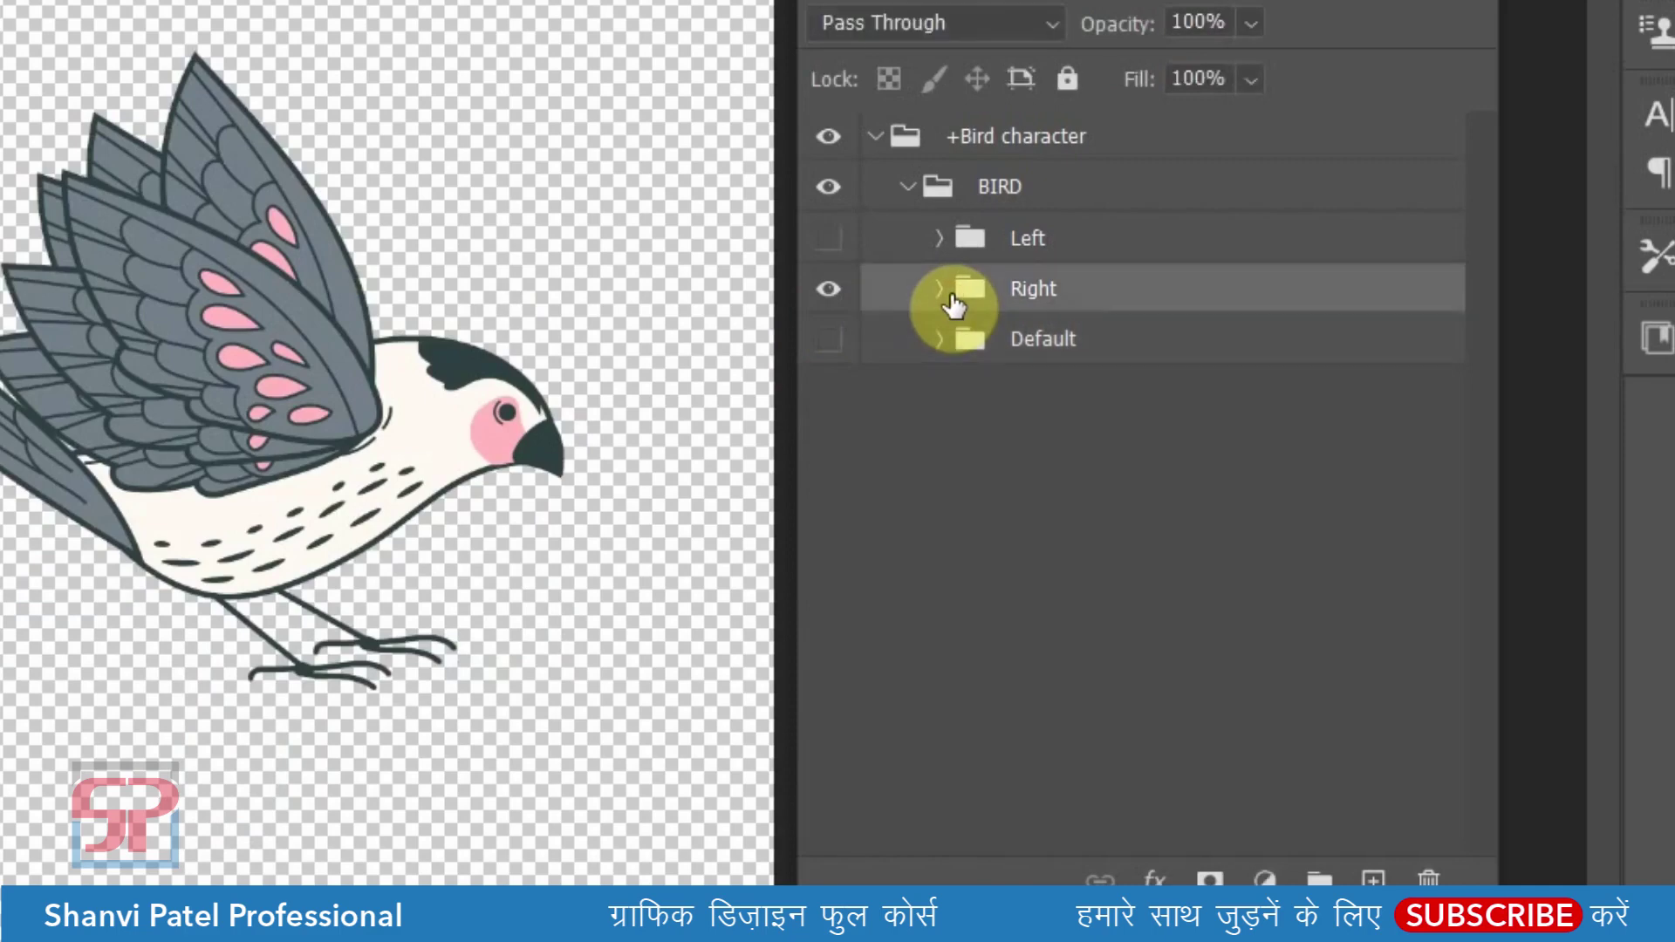
pyautogui.click(942, 290)
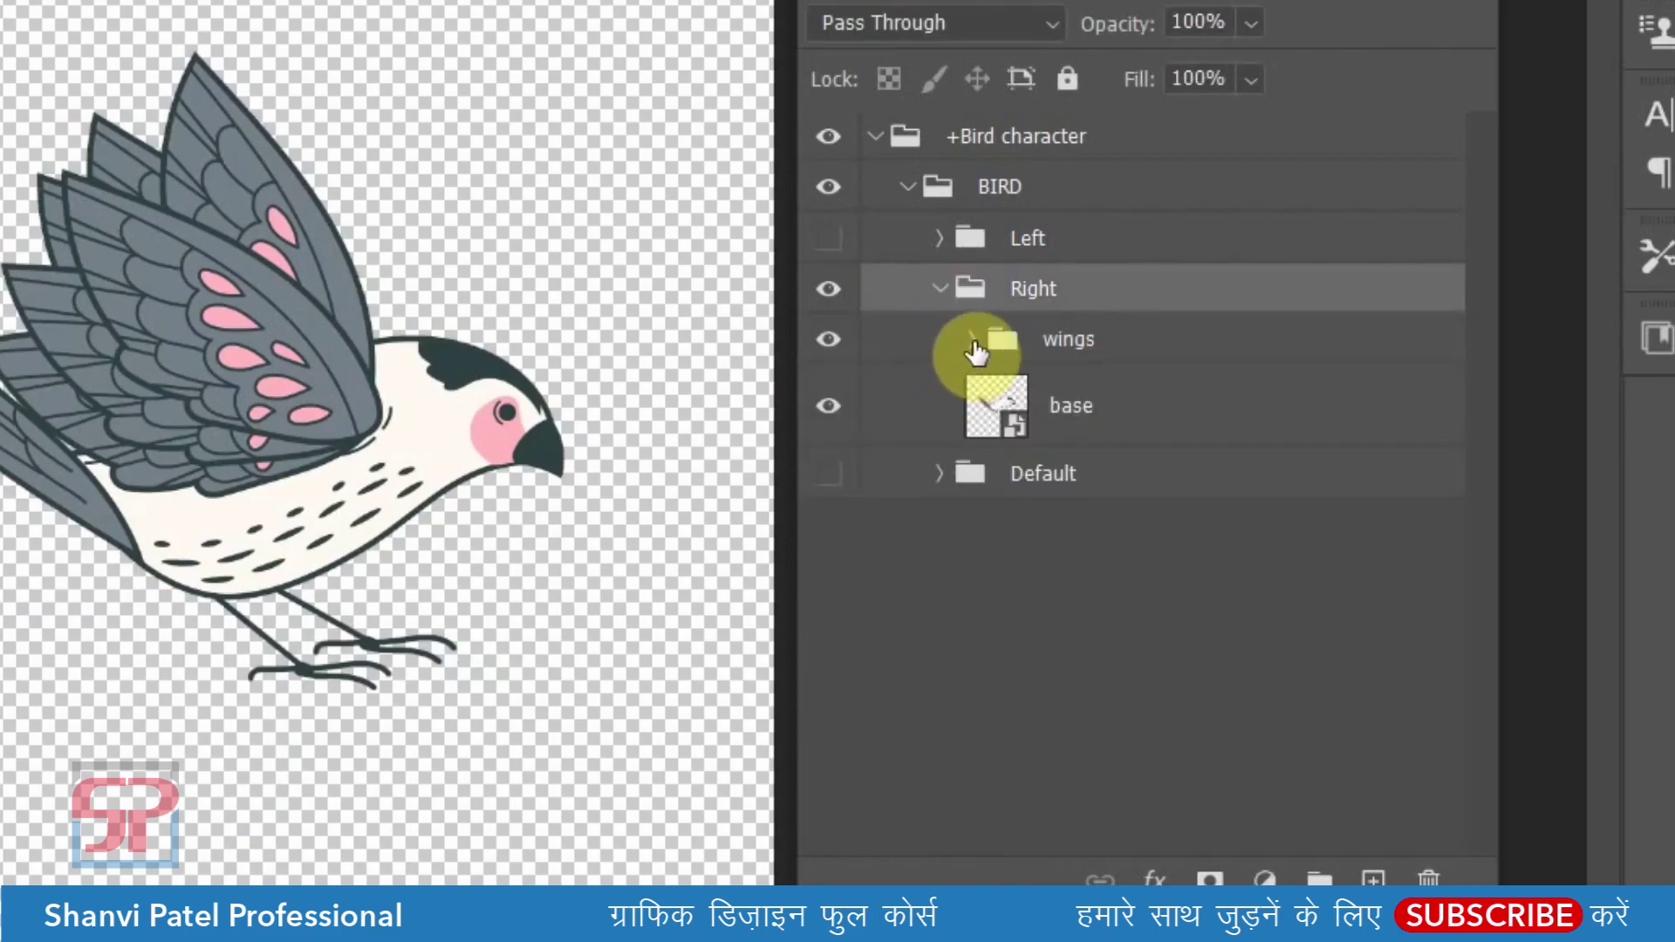
pyautogui.click(829, 339)
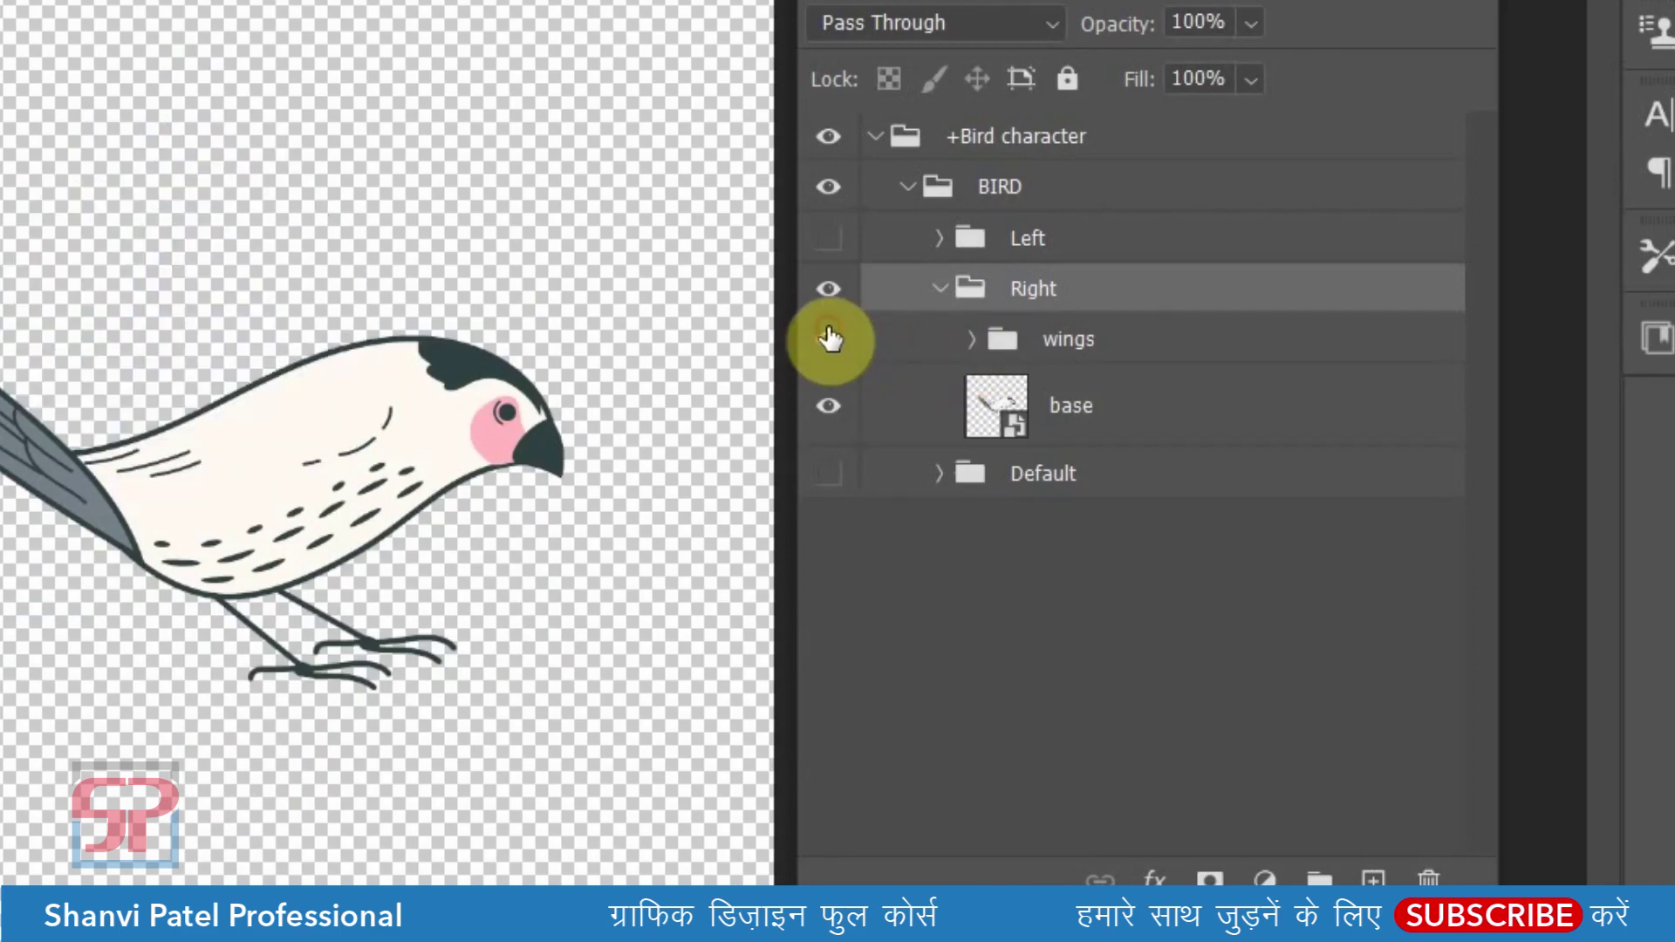
pyautogui.click(829, 340)
pyautogui.click(972, 339)
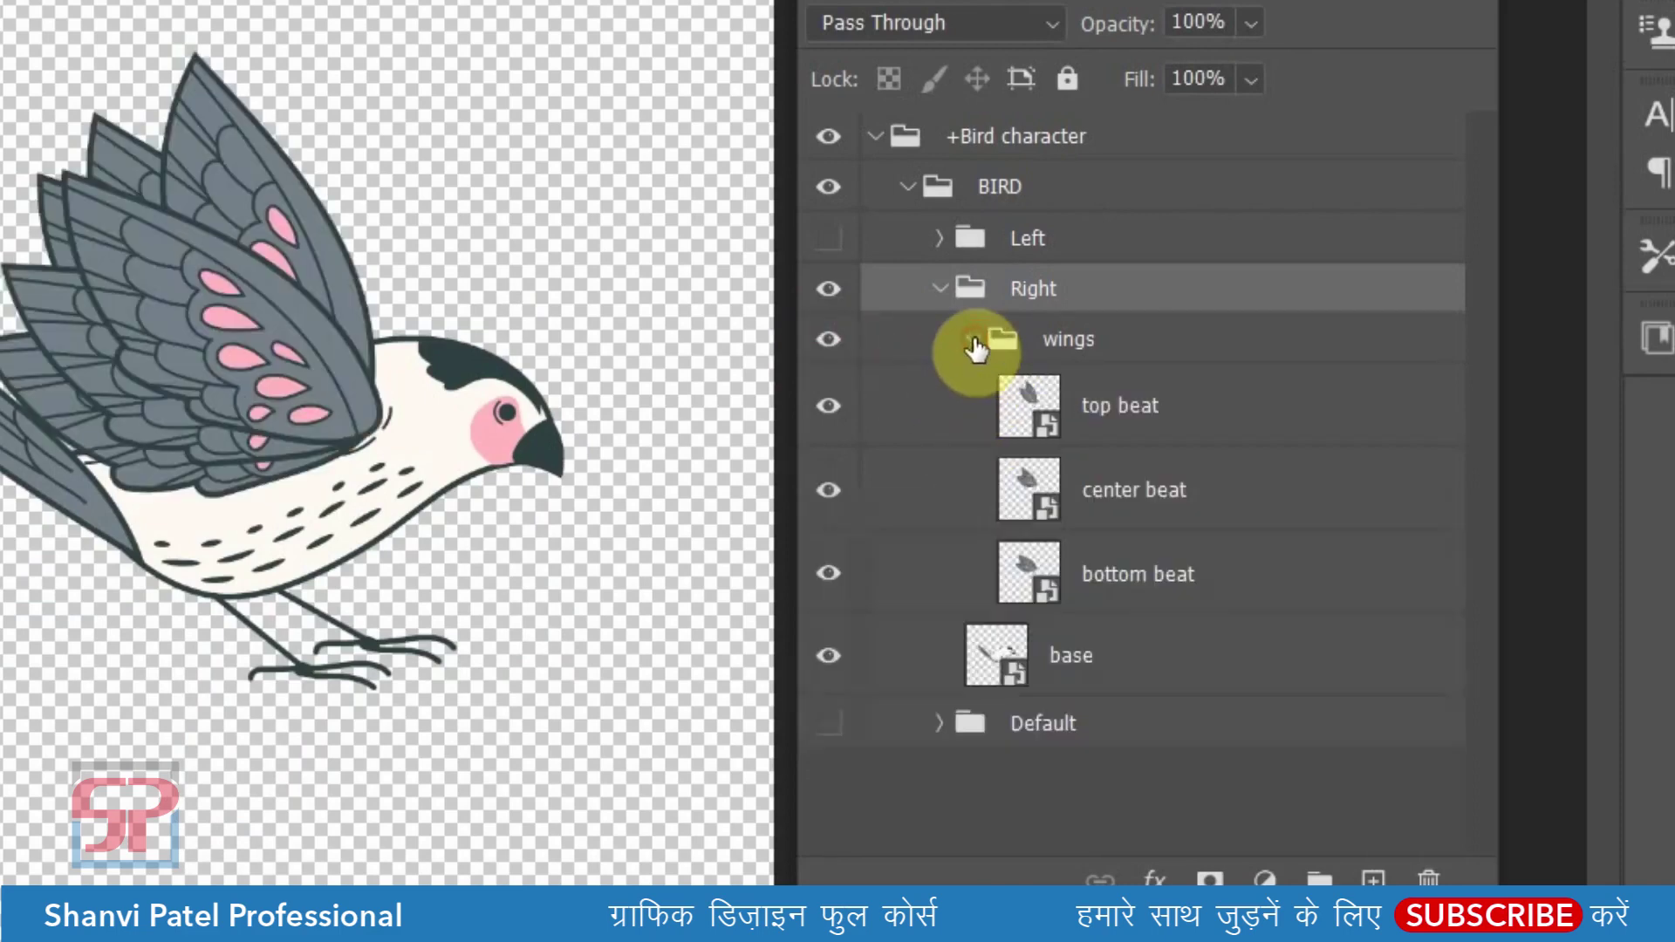
# - Check the Right bird's top, center and bottom beat wings, leaving all visible
pyautogui.click(1118, 425)
pyautogui.click(824, 410)
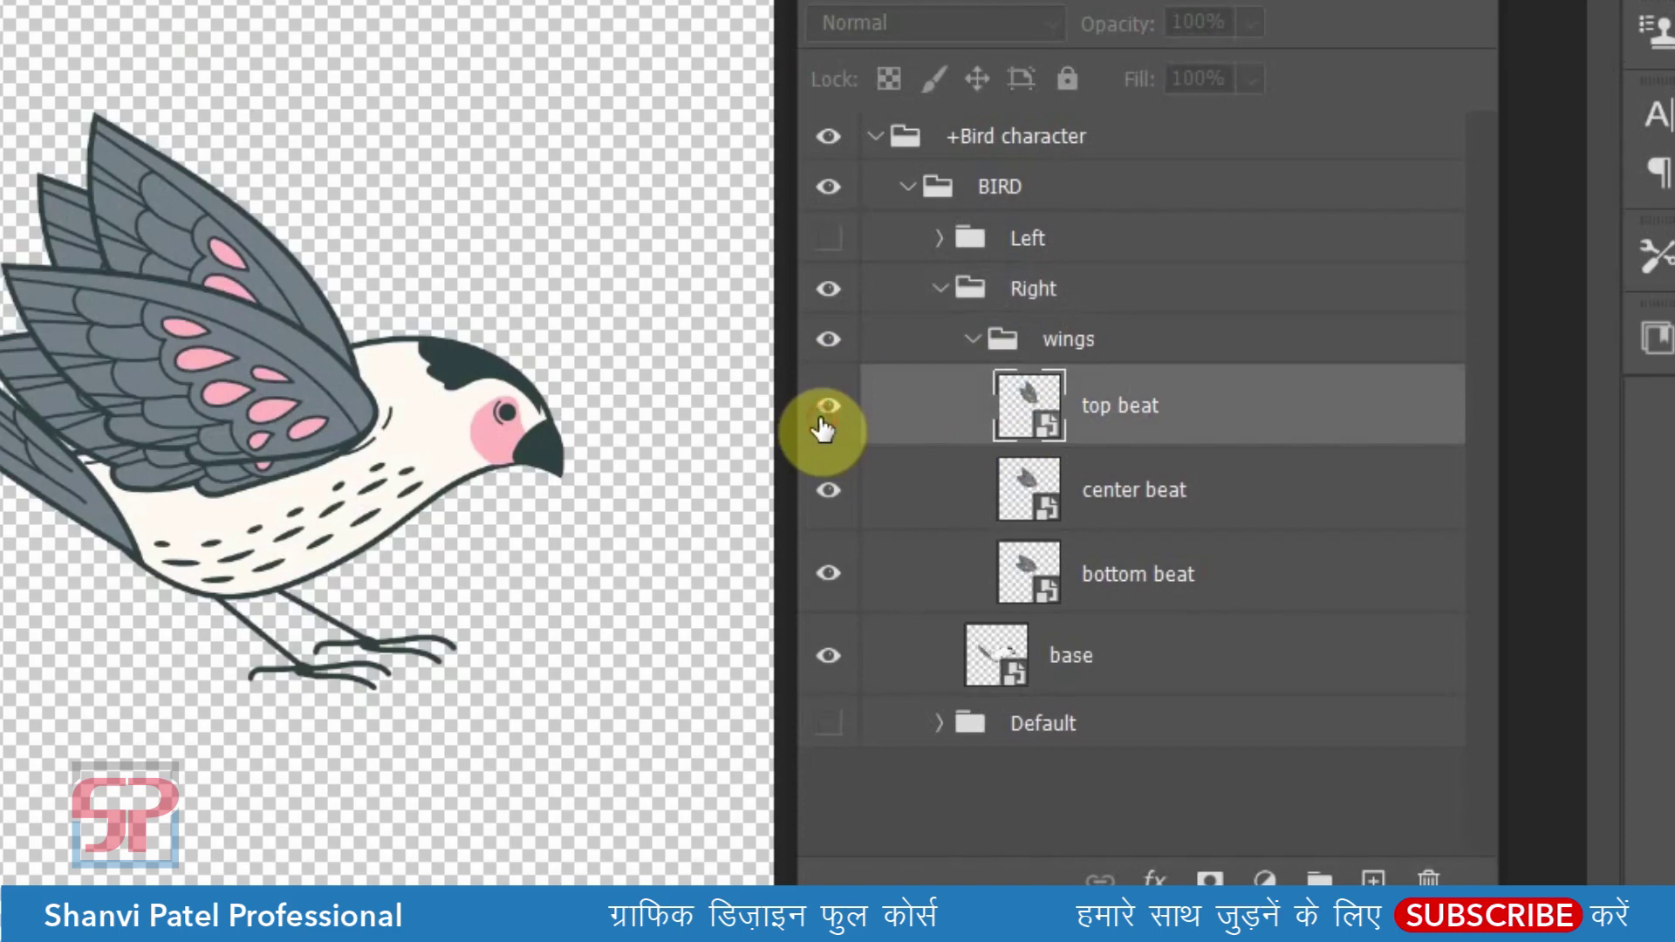
pyautogui.click(826, 408)
pyautogui.click(831, 493)
pyautogui.click(830, 493)
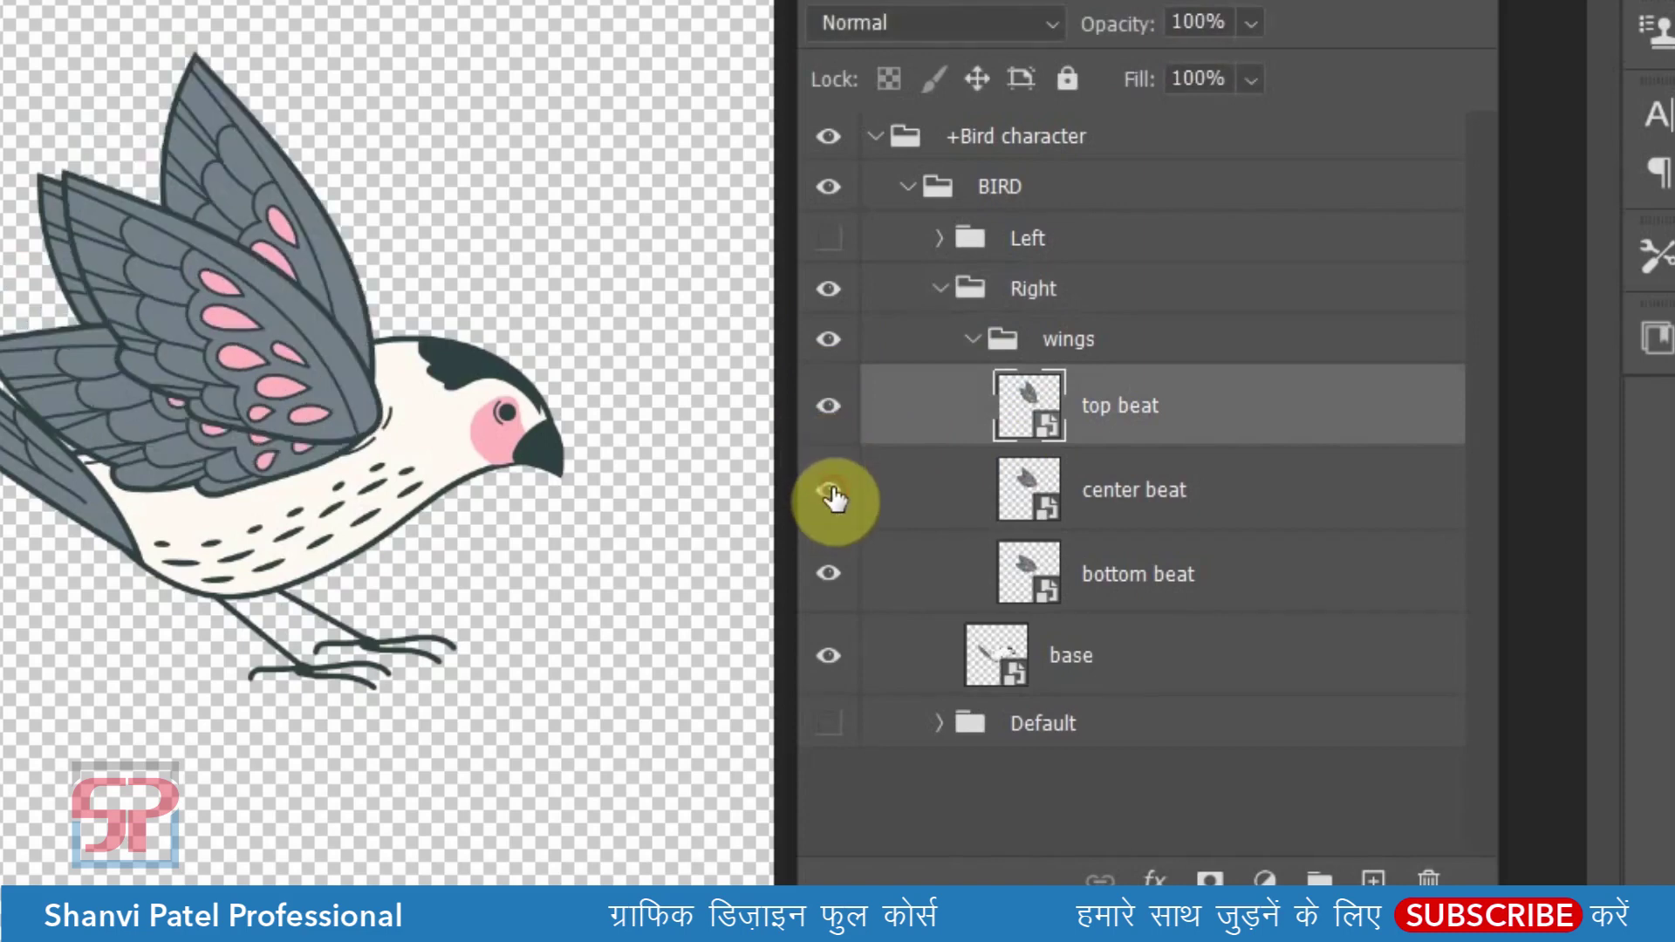
pyautogui.click(830, 494)
pyautogui.click(831, 578)
pyautogui.click(831, 577)
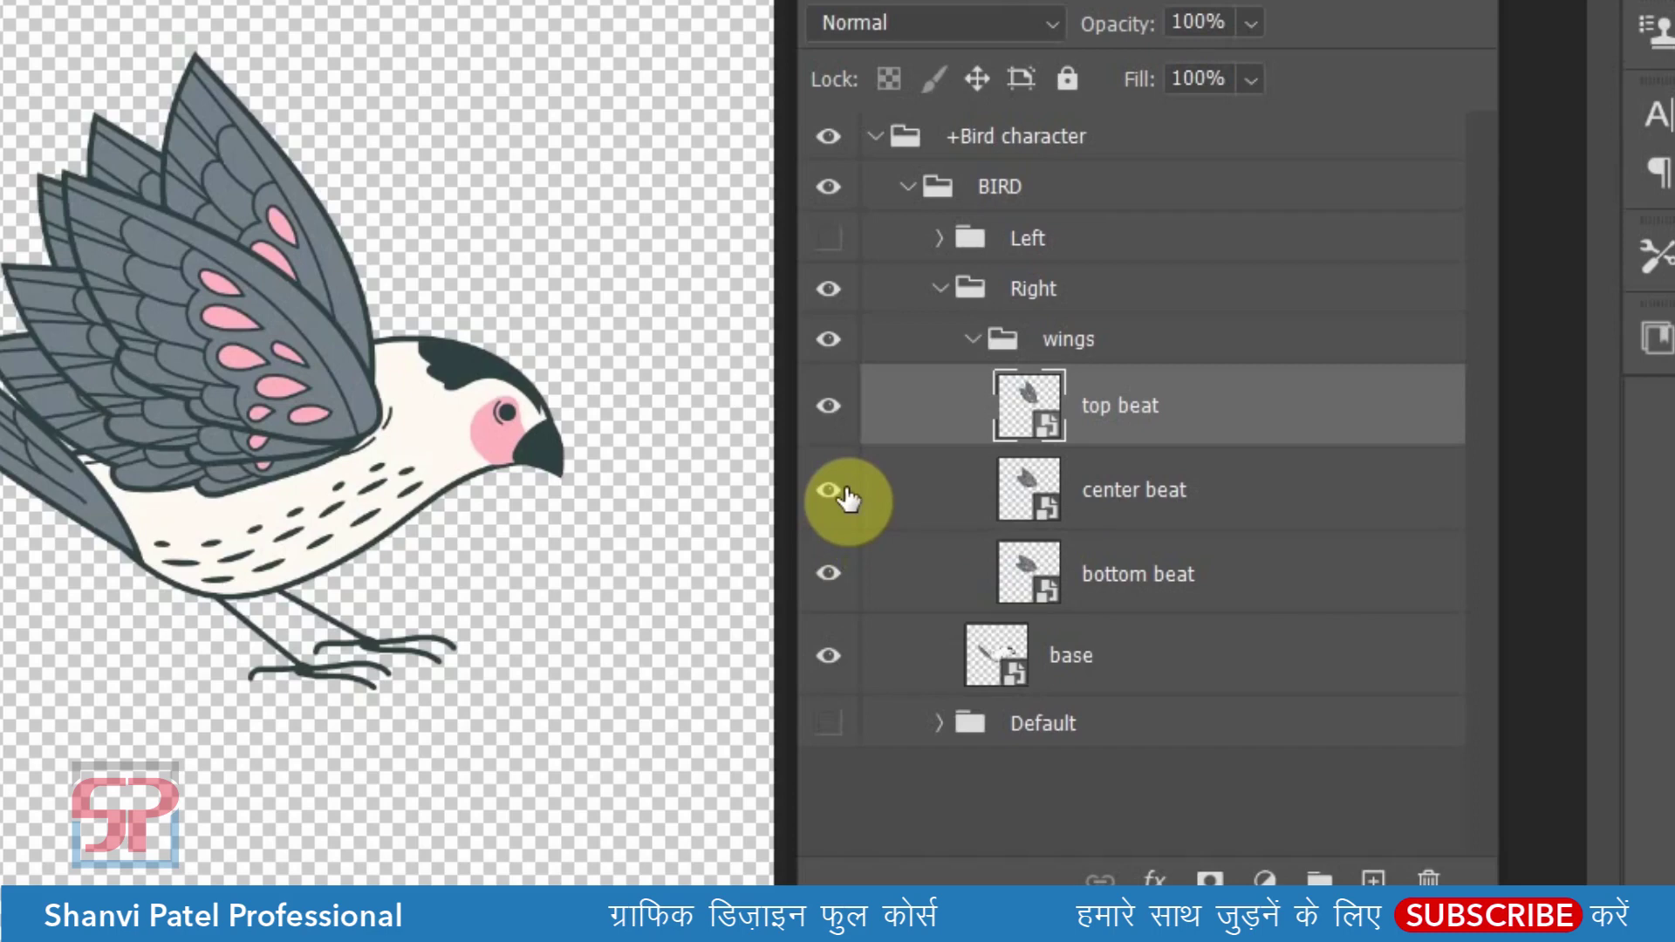
pyautogui.click(971, 340)
# - Check the Right bird's base body, restore its wings, and show Default alongside it
pyautogui.moveTo(829, 339); pyautogui.dragTo(828, 405)
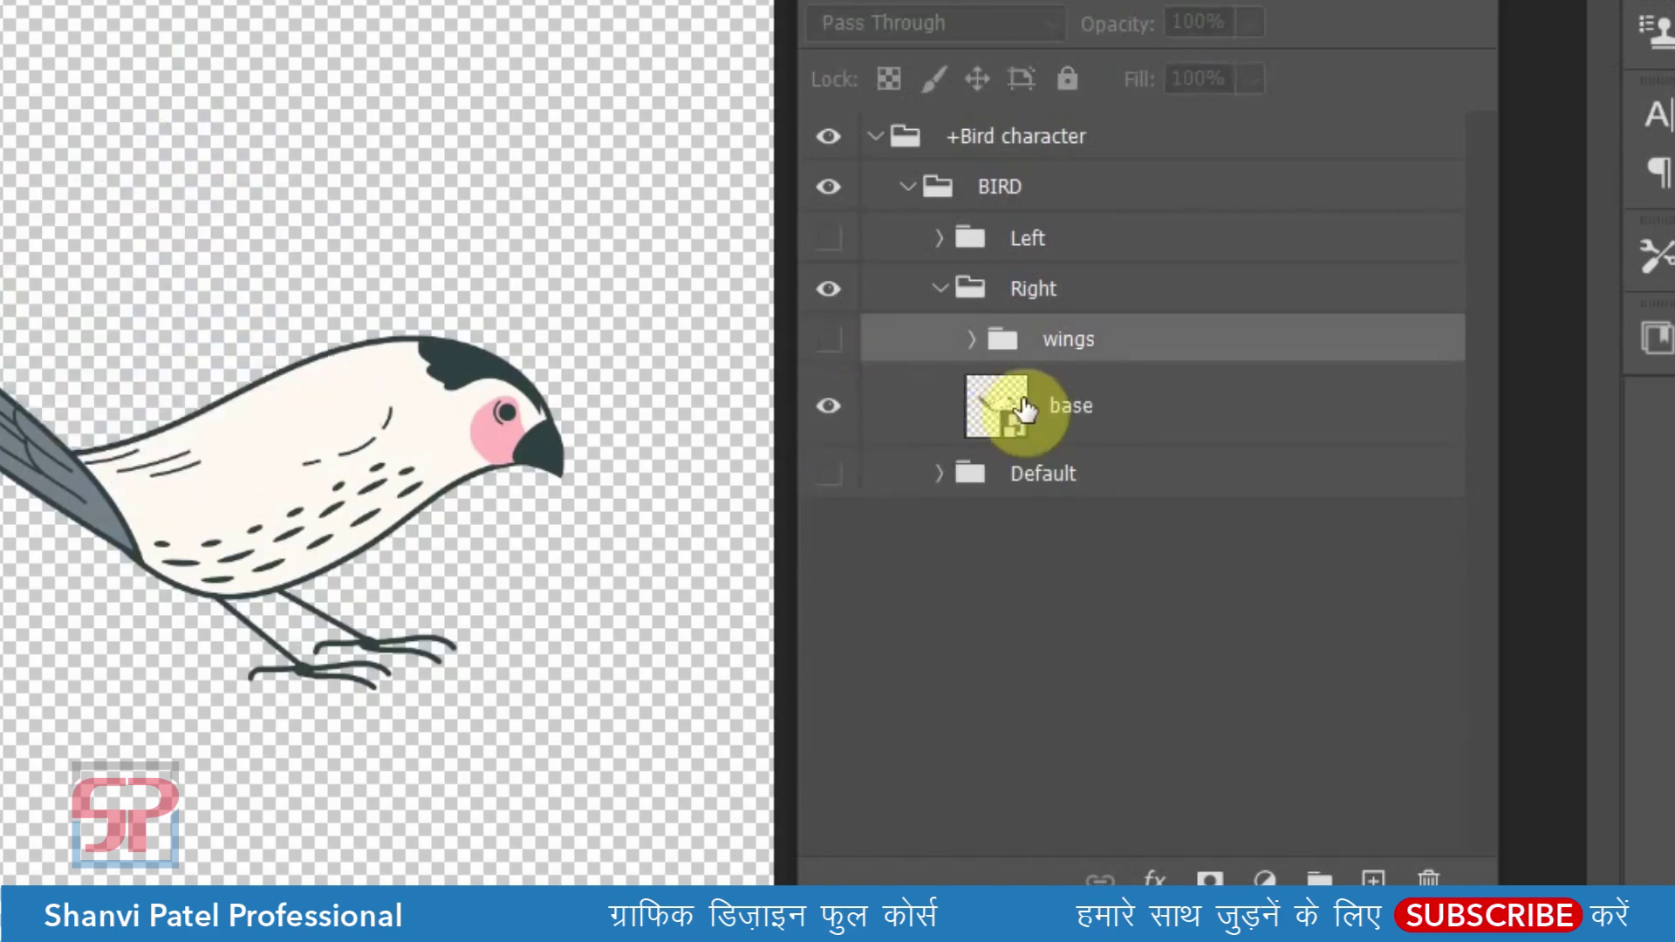
pyautogui.click(969, 419)
pyautogui.click(837, 410)
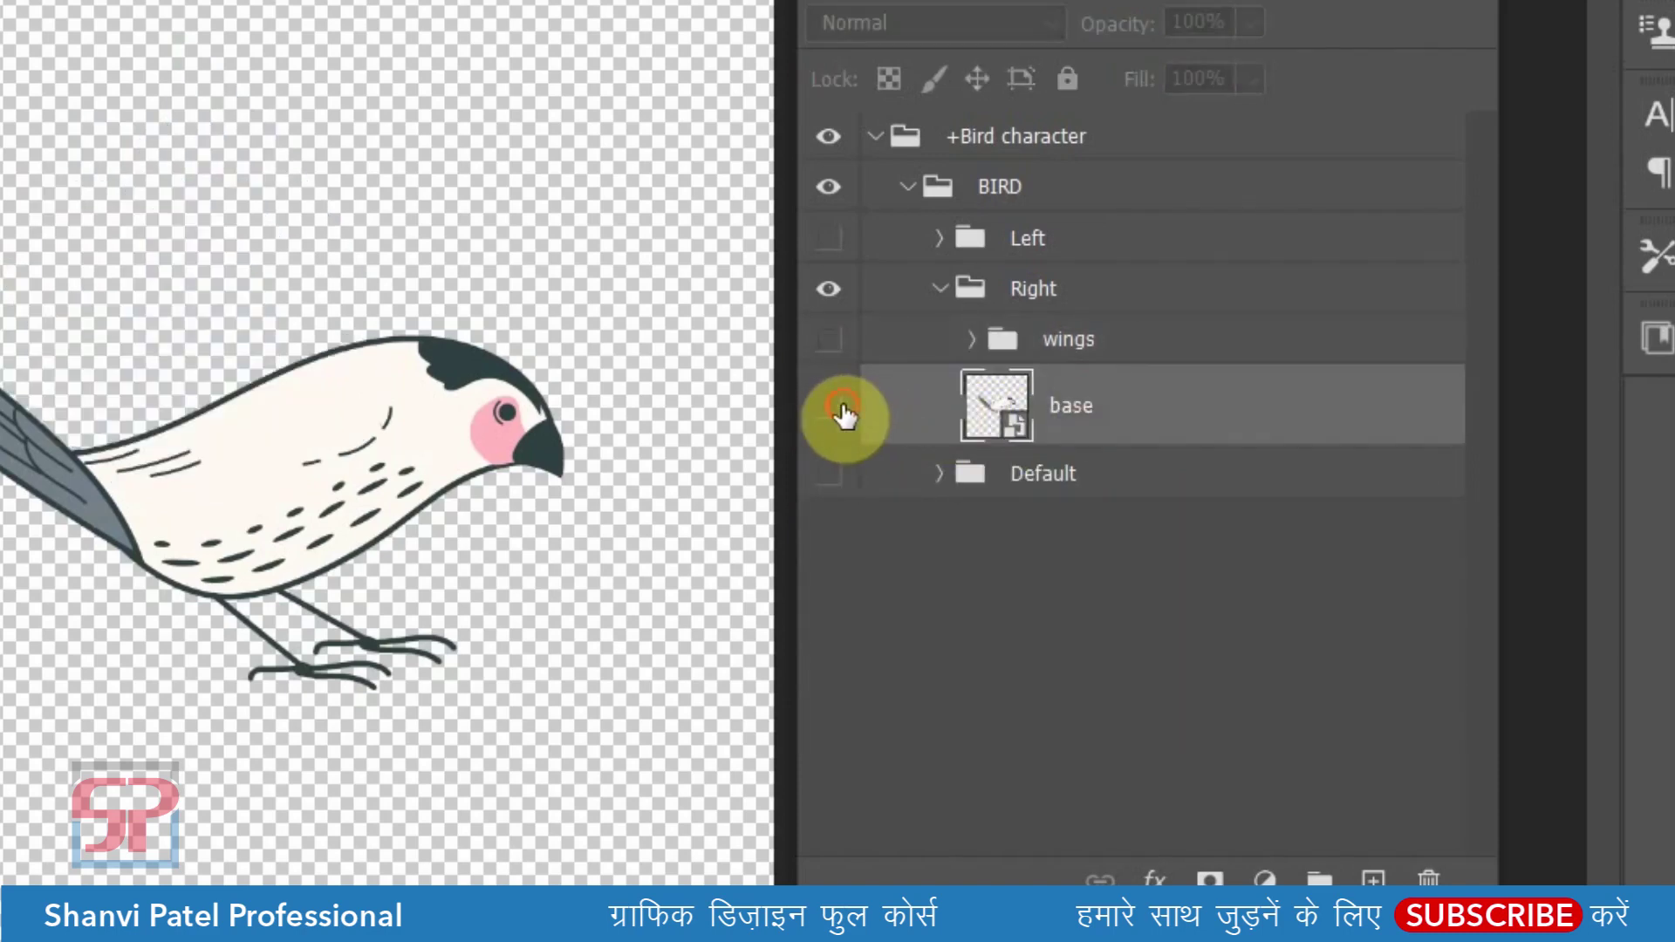
pyautogui.click(830, 407)
pyautogui.click(840, 408)
pyautogui.click(840, 408)
pyautogui.click(840, 411)
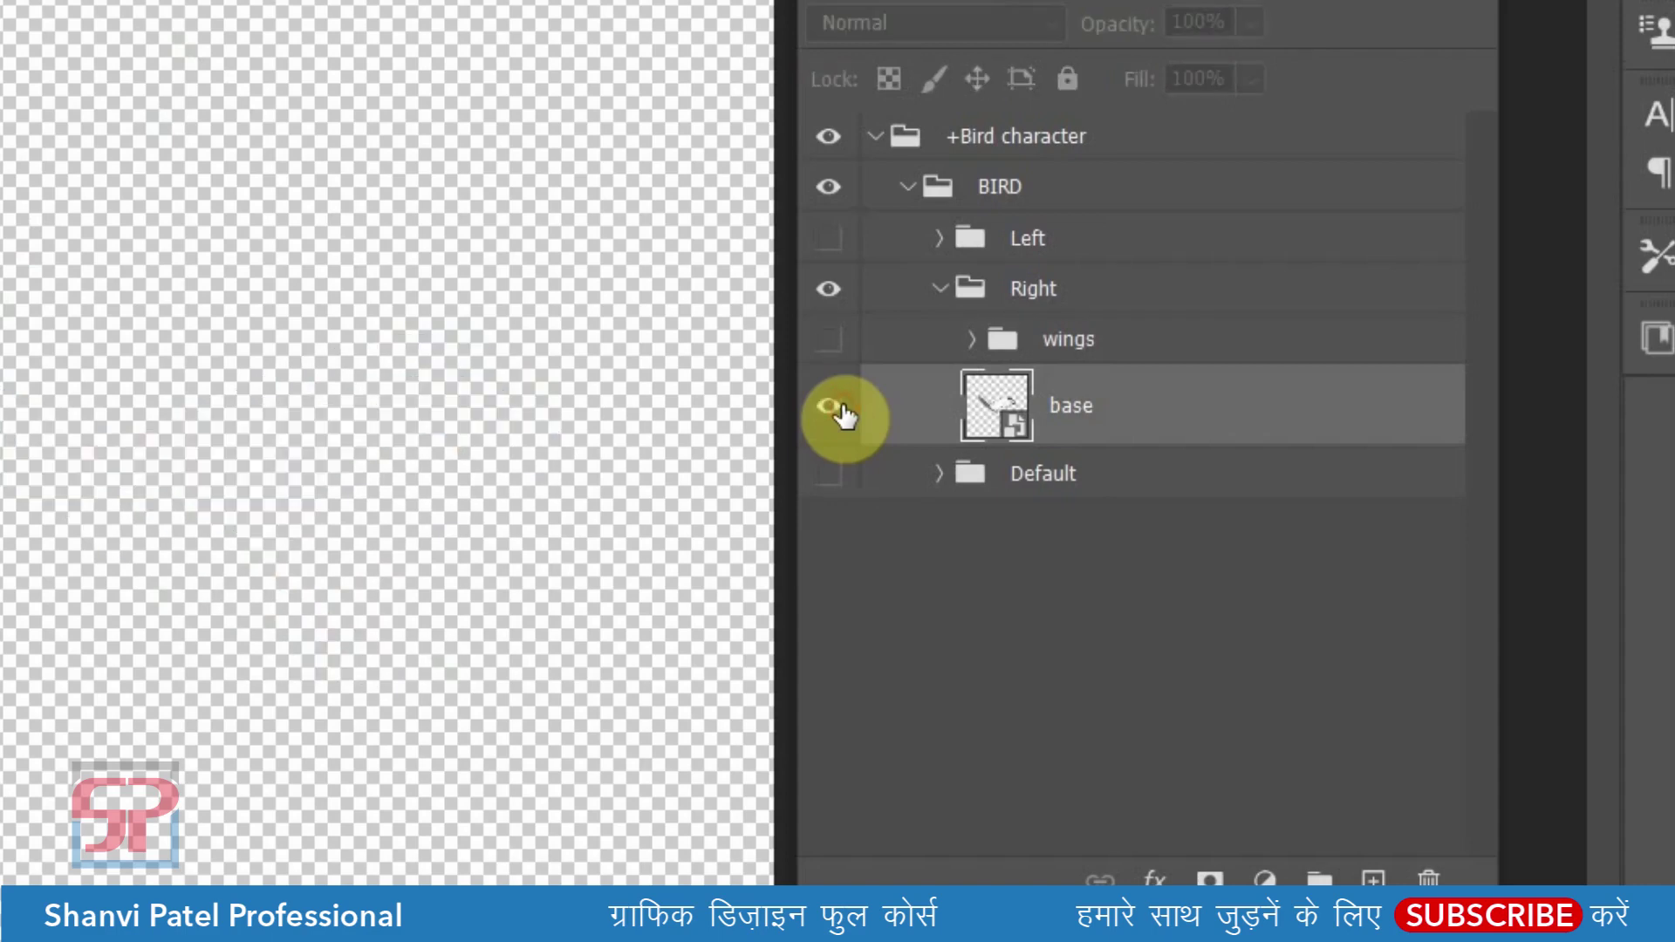
pyautogui.click(840, 412)
pyautogui.click(829, 342)
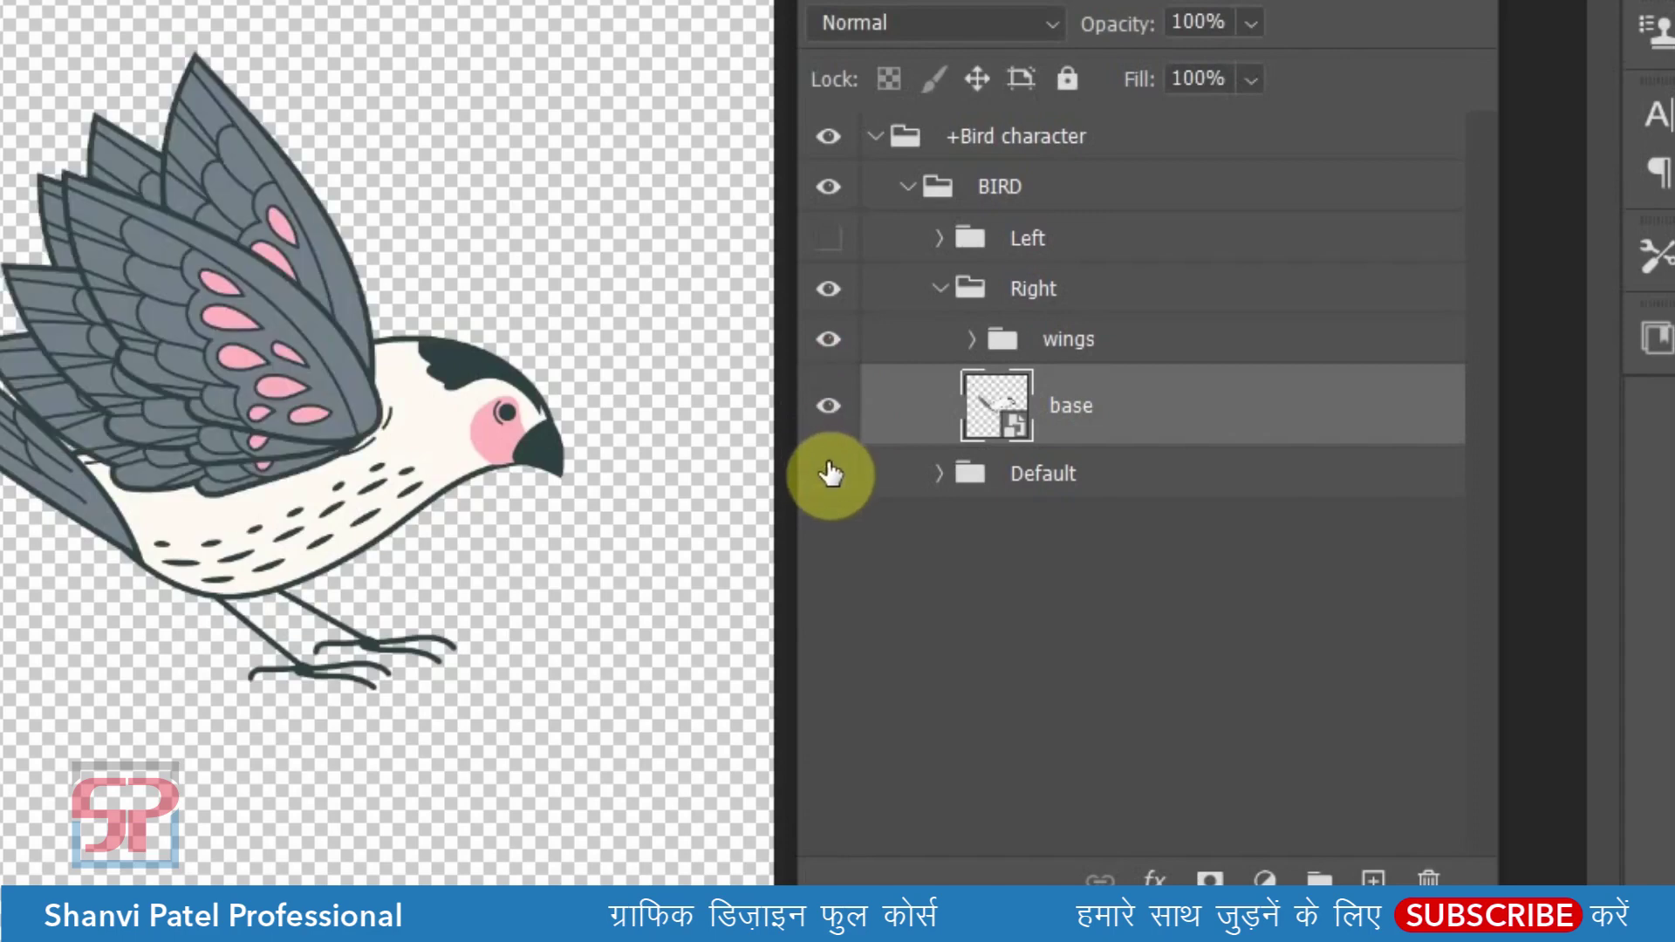
pyautogui.click(830, 474)
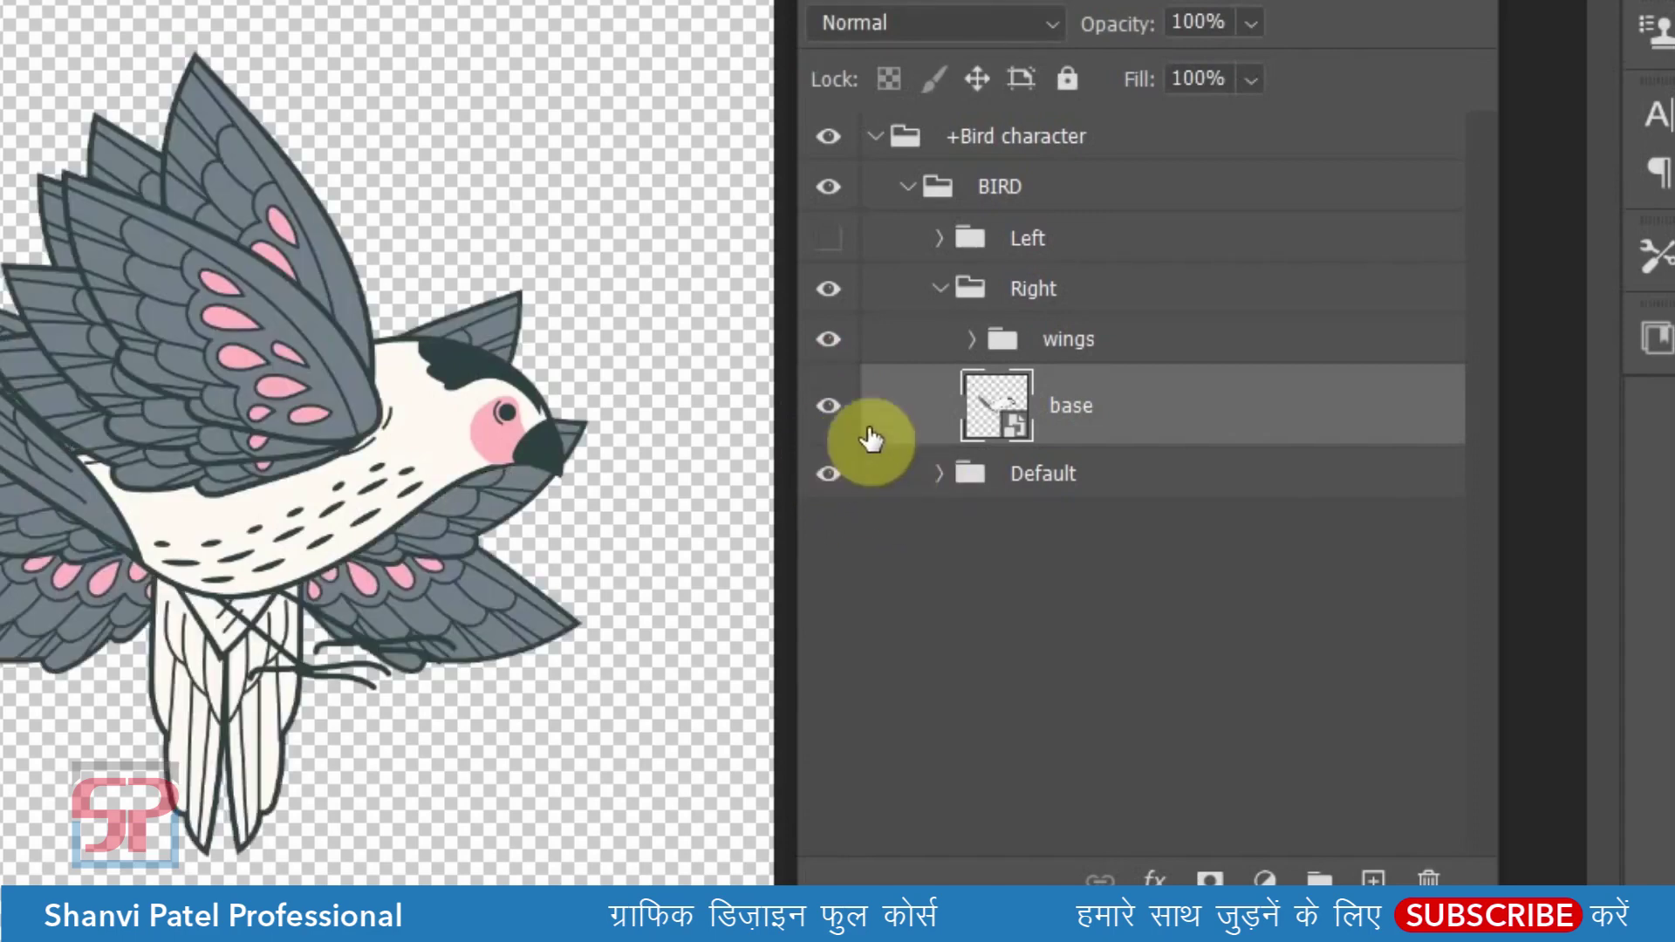
pyautogui.click(940, 288)
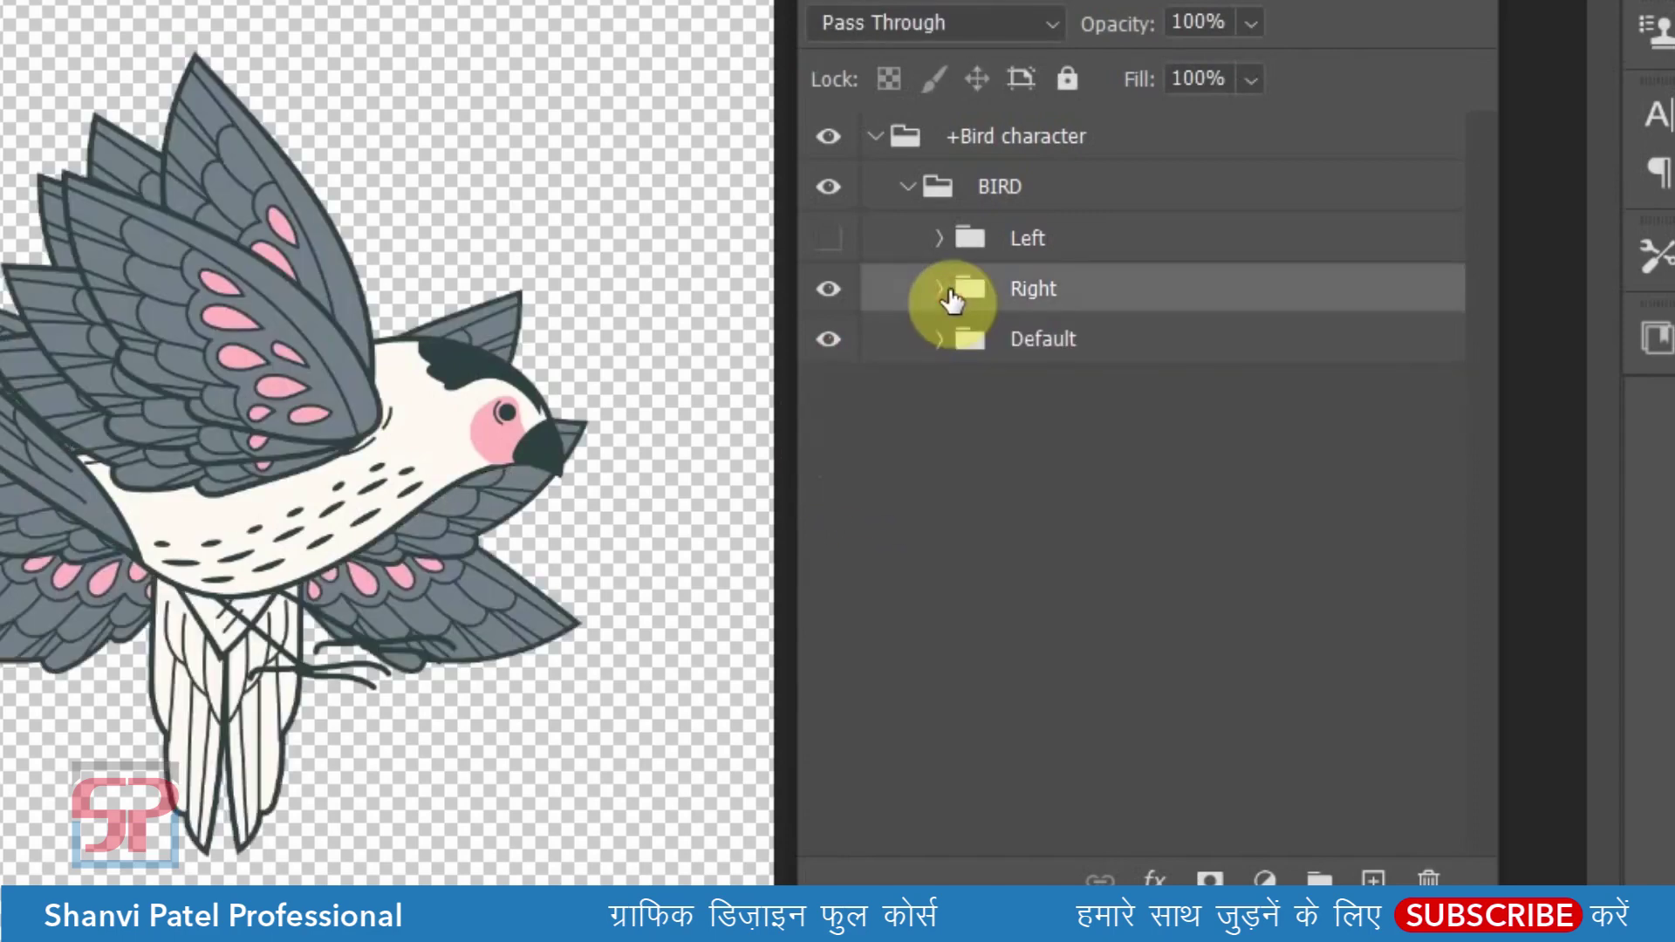
# - Review the beat layers in the Right group's wings with Default hidden
pyautogui.click(829, 289)
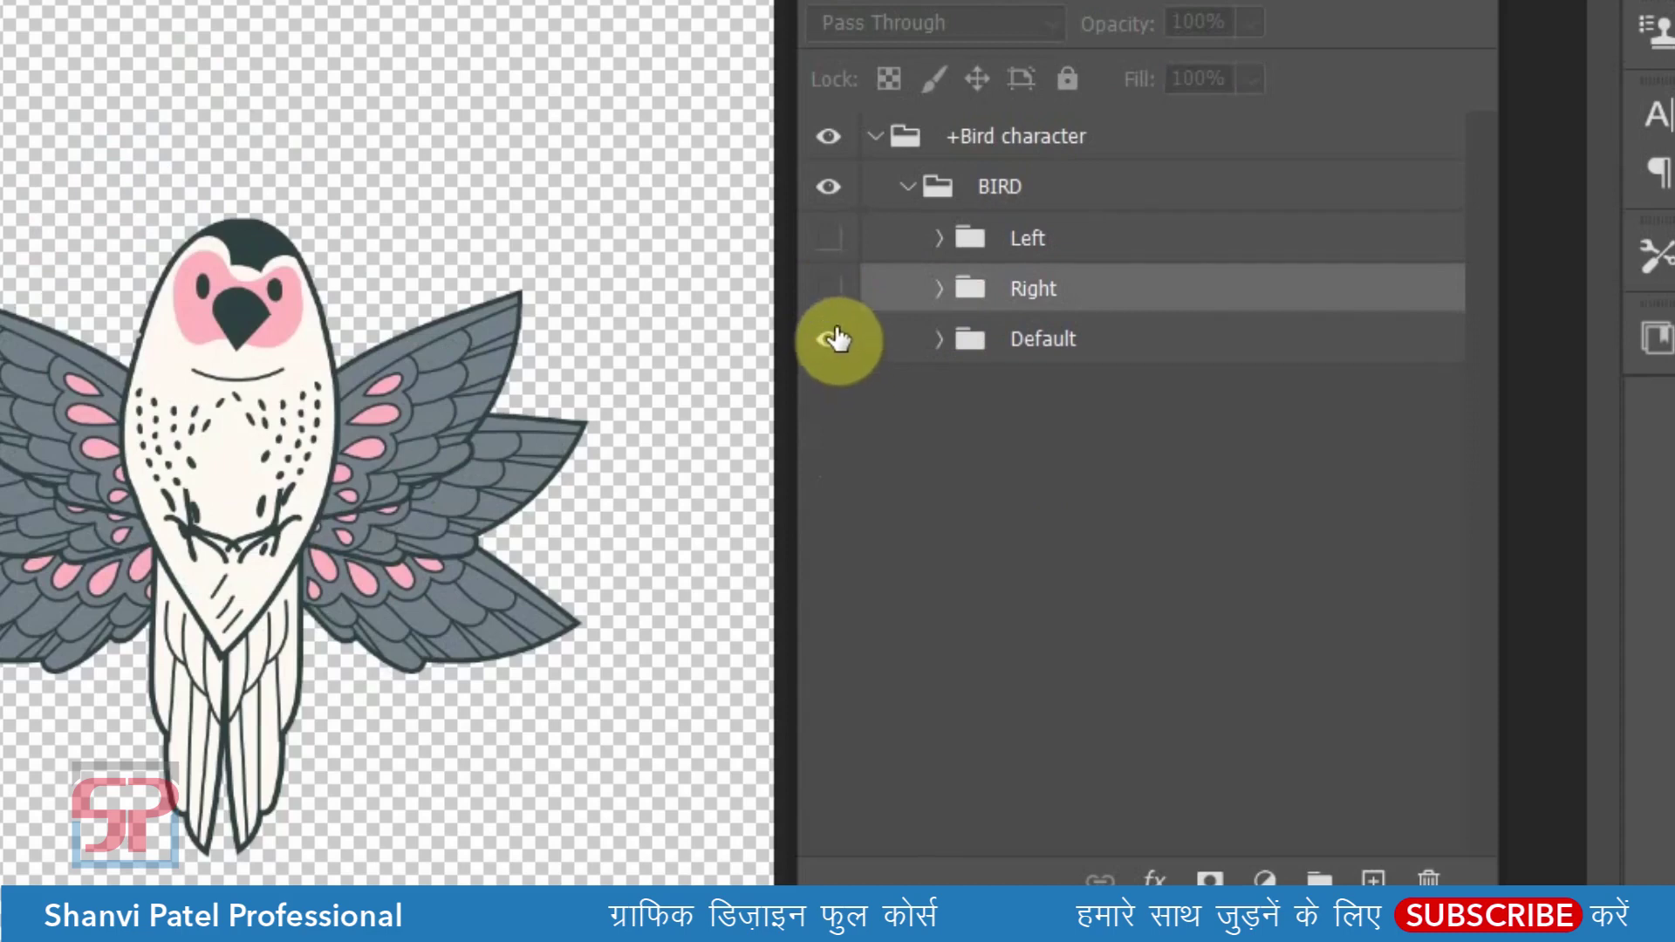
pyautogui.click(833, 291)
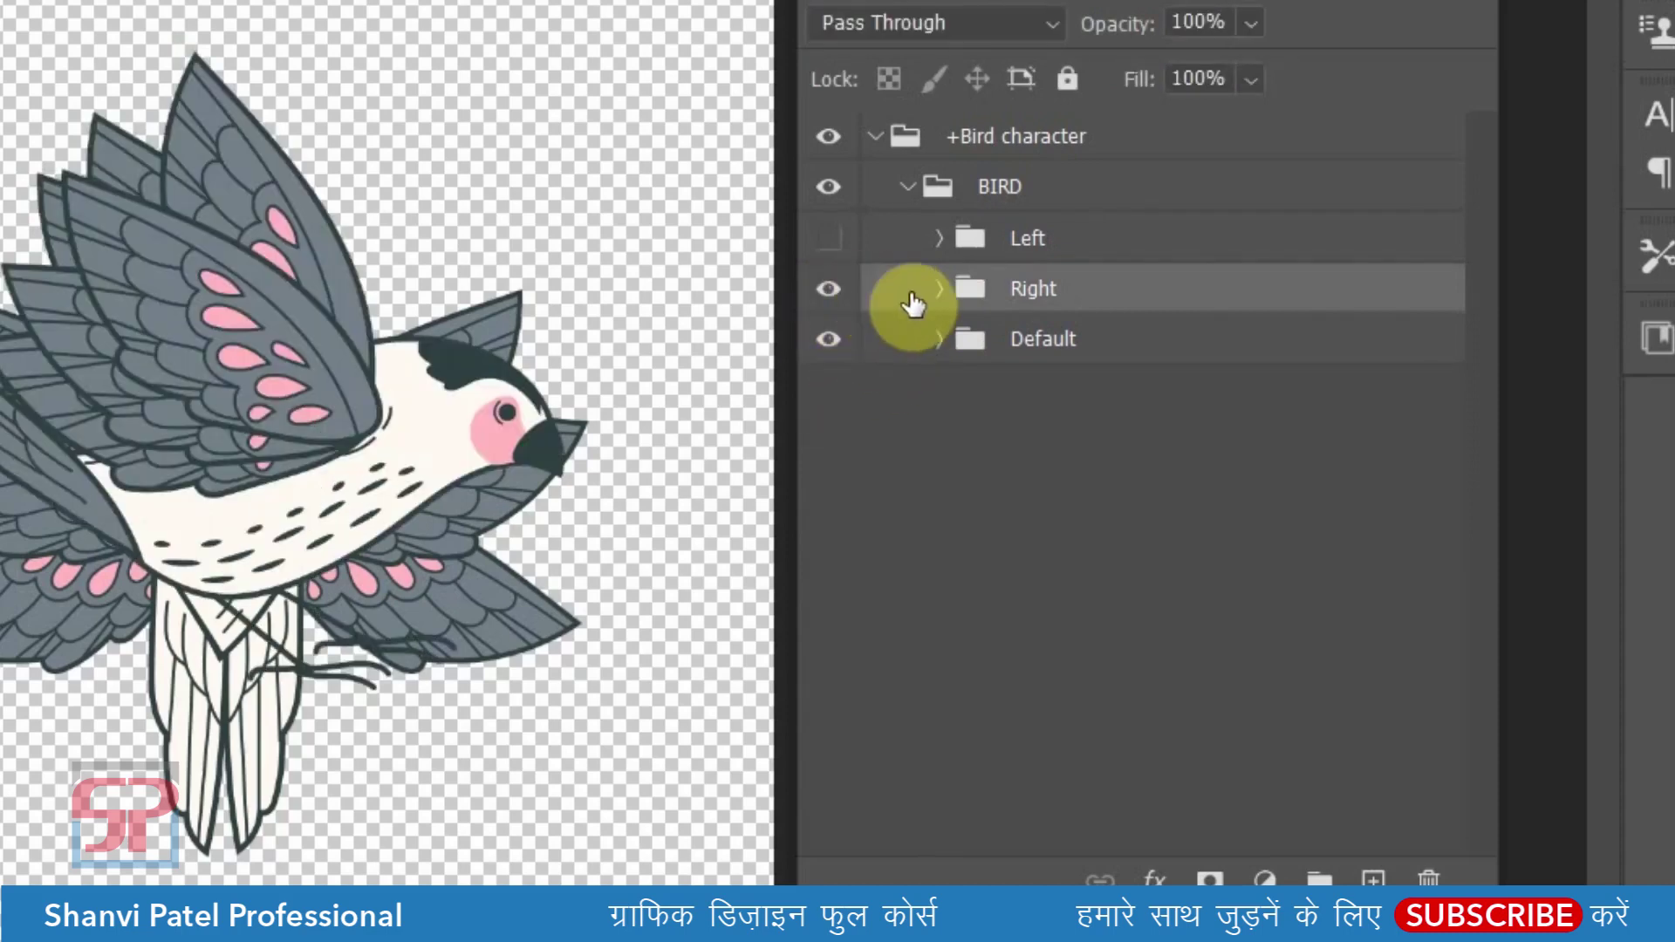
pyautogui.click(828, 339)
pyautogui.click(938, 292)
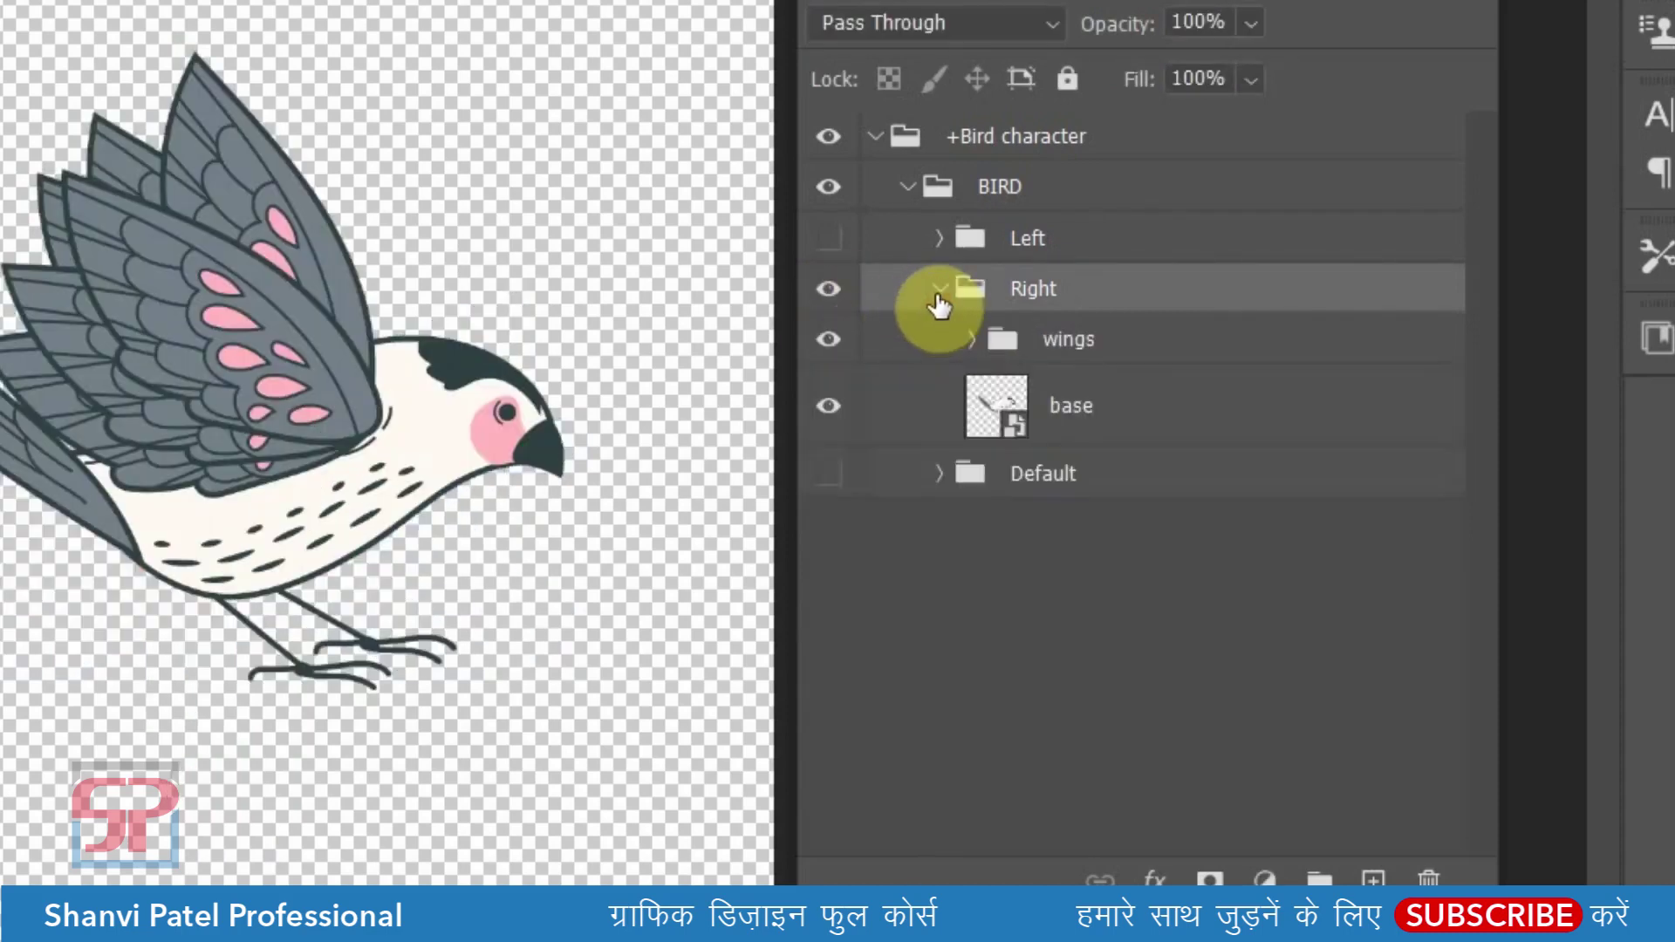
pyautogui.click(985, 353)
pyautogui.click(966, 342)
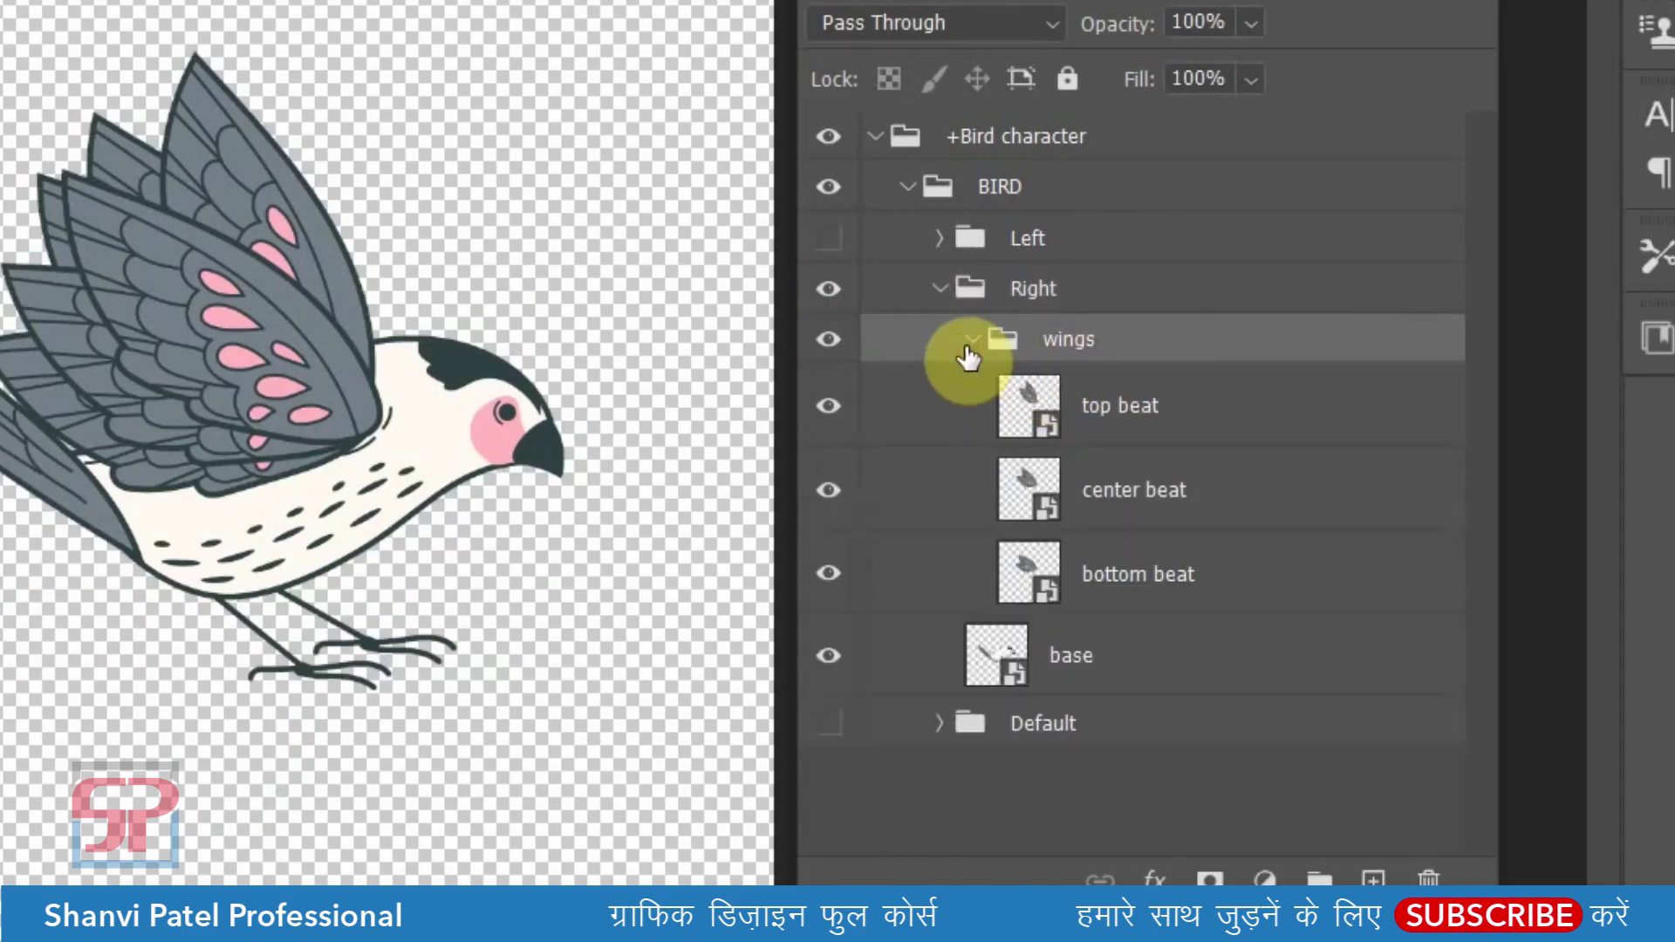
pyautogui.click(966, 345)
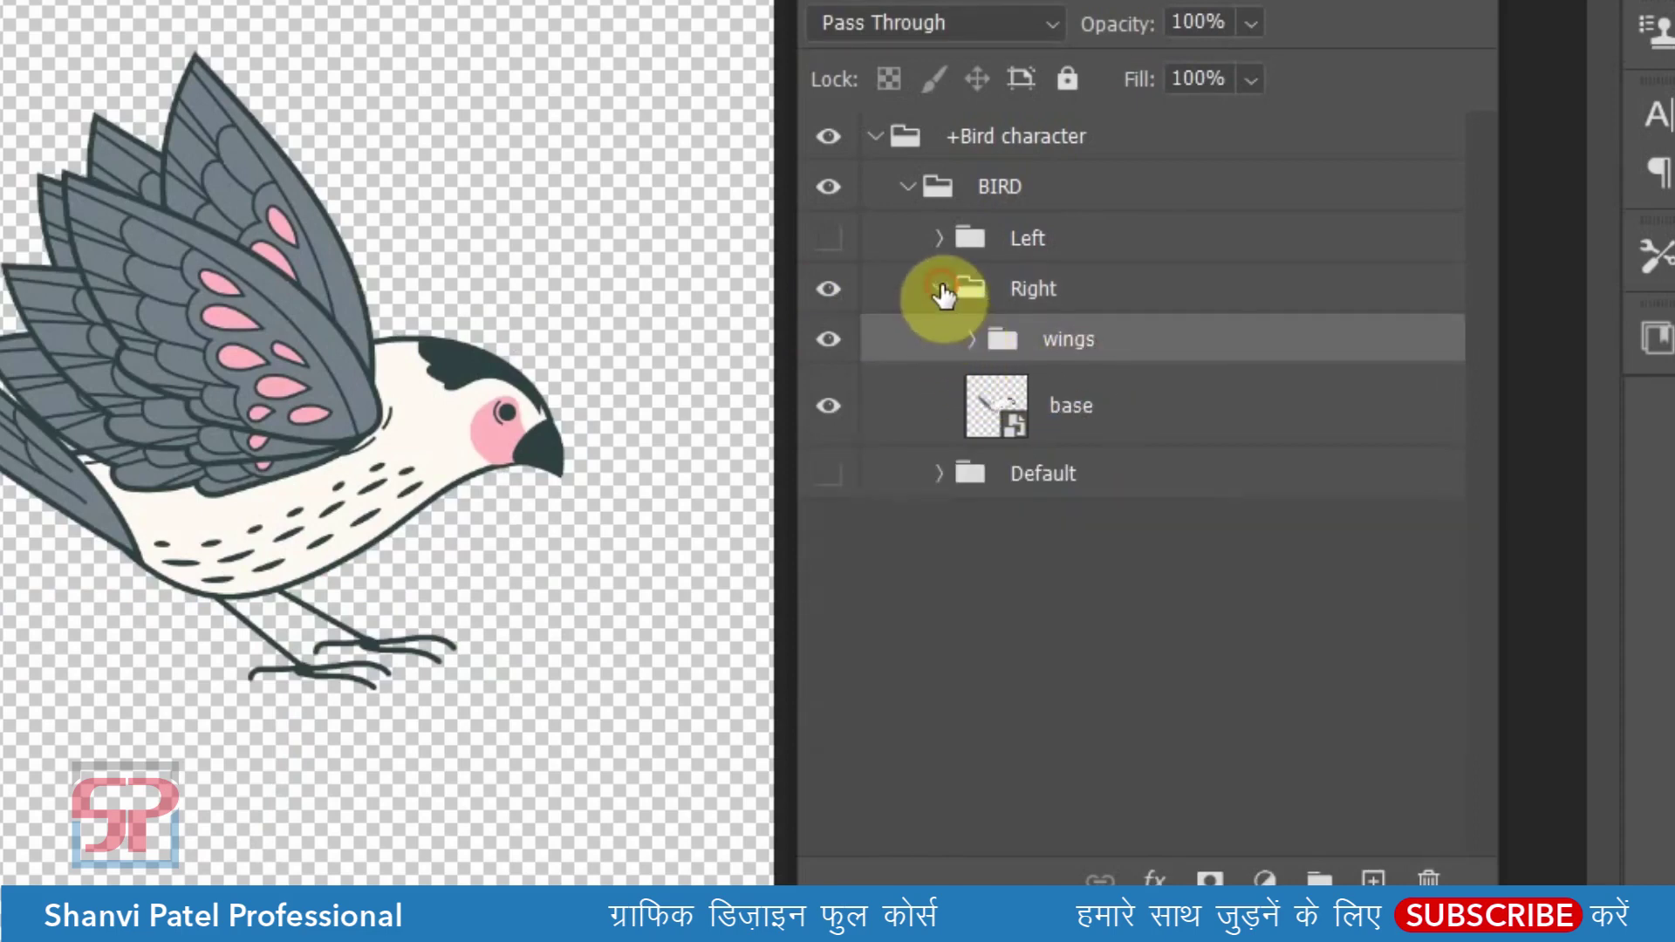
pyautogui.click(940, 289)
# - Inspect the Left group's wings and base, then leave only Default visible
pyautogui.click(829, 238)
pyautogui.click(829, 289)
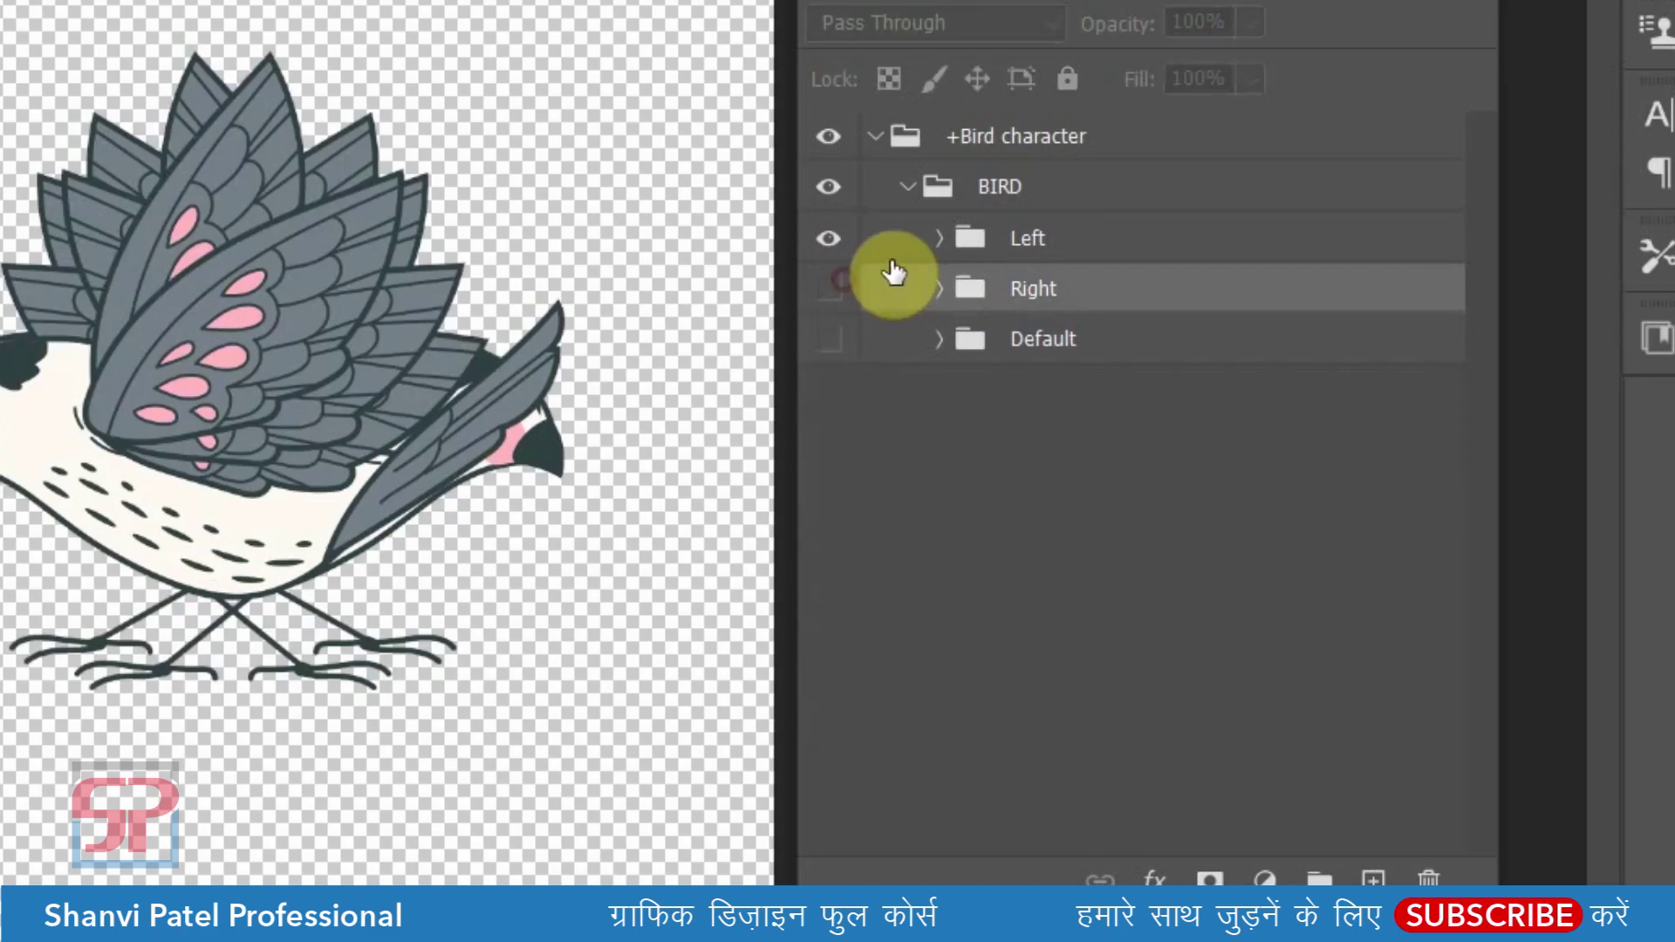
pyautogui.click(960, 247)
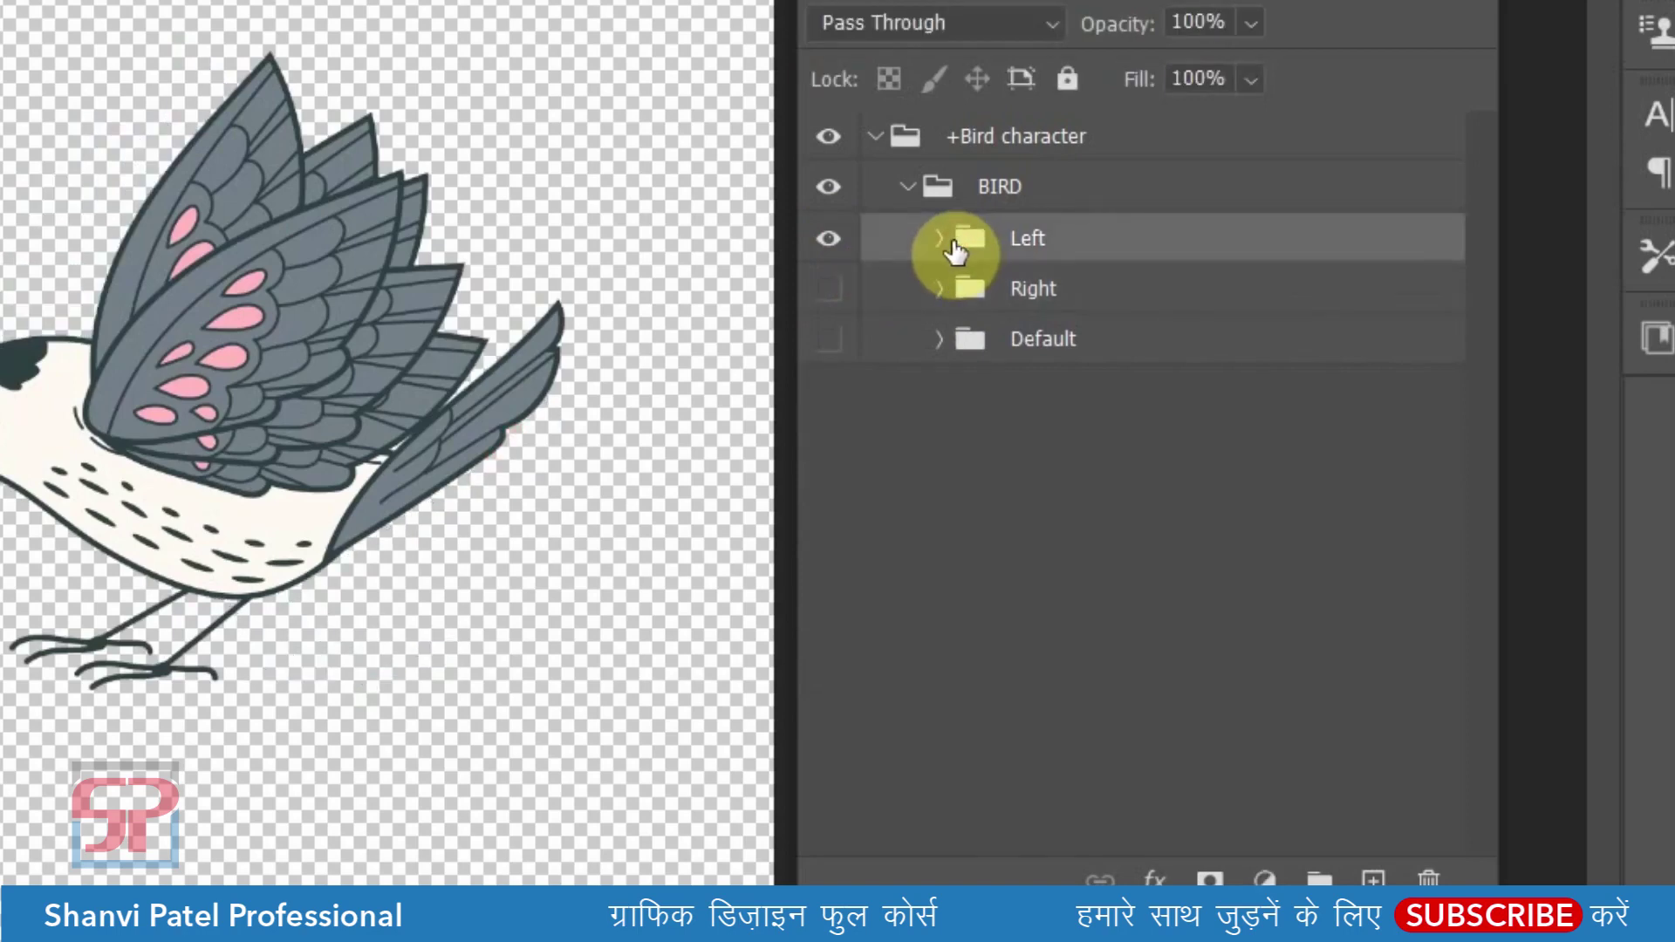
pyautogui.click(946, 241)
pyautogui.click(1084, 295)
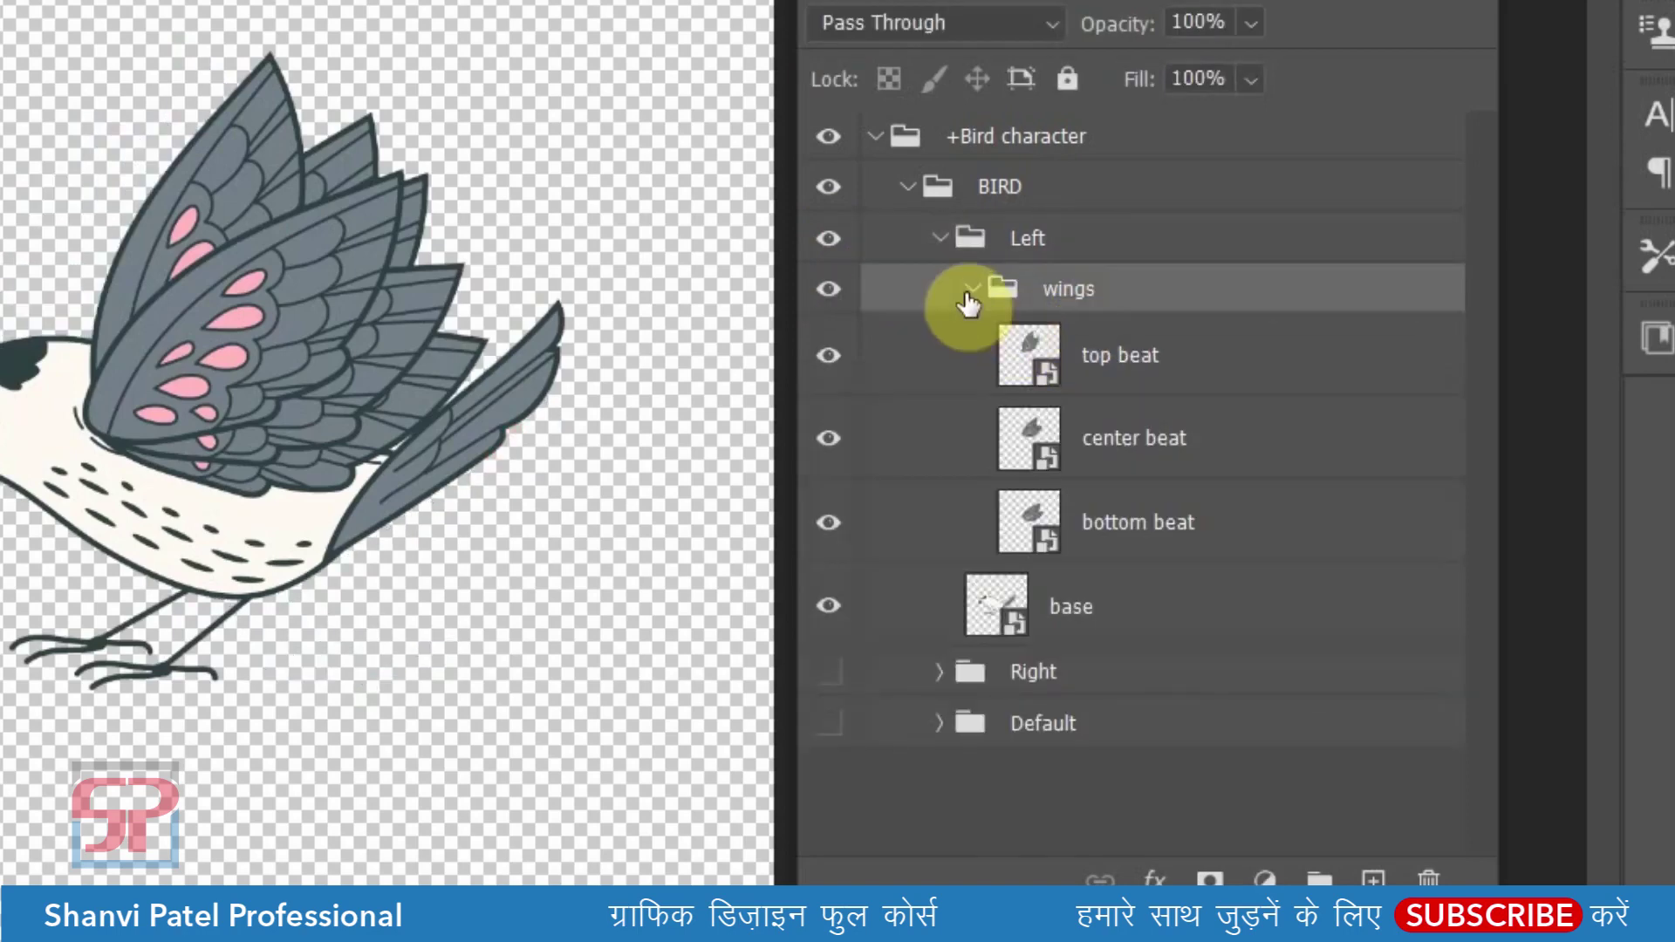
pyautogui.click(971, 289)
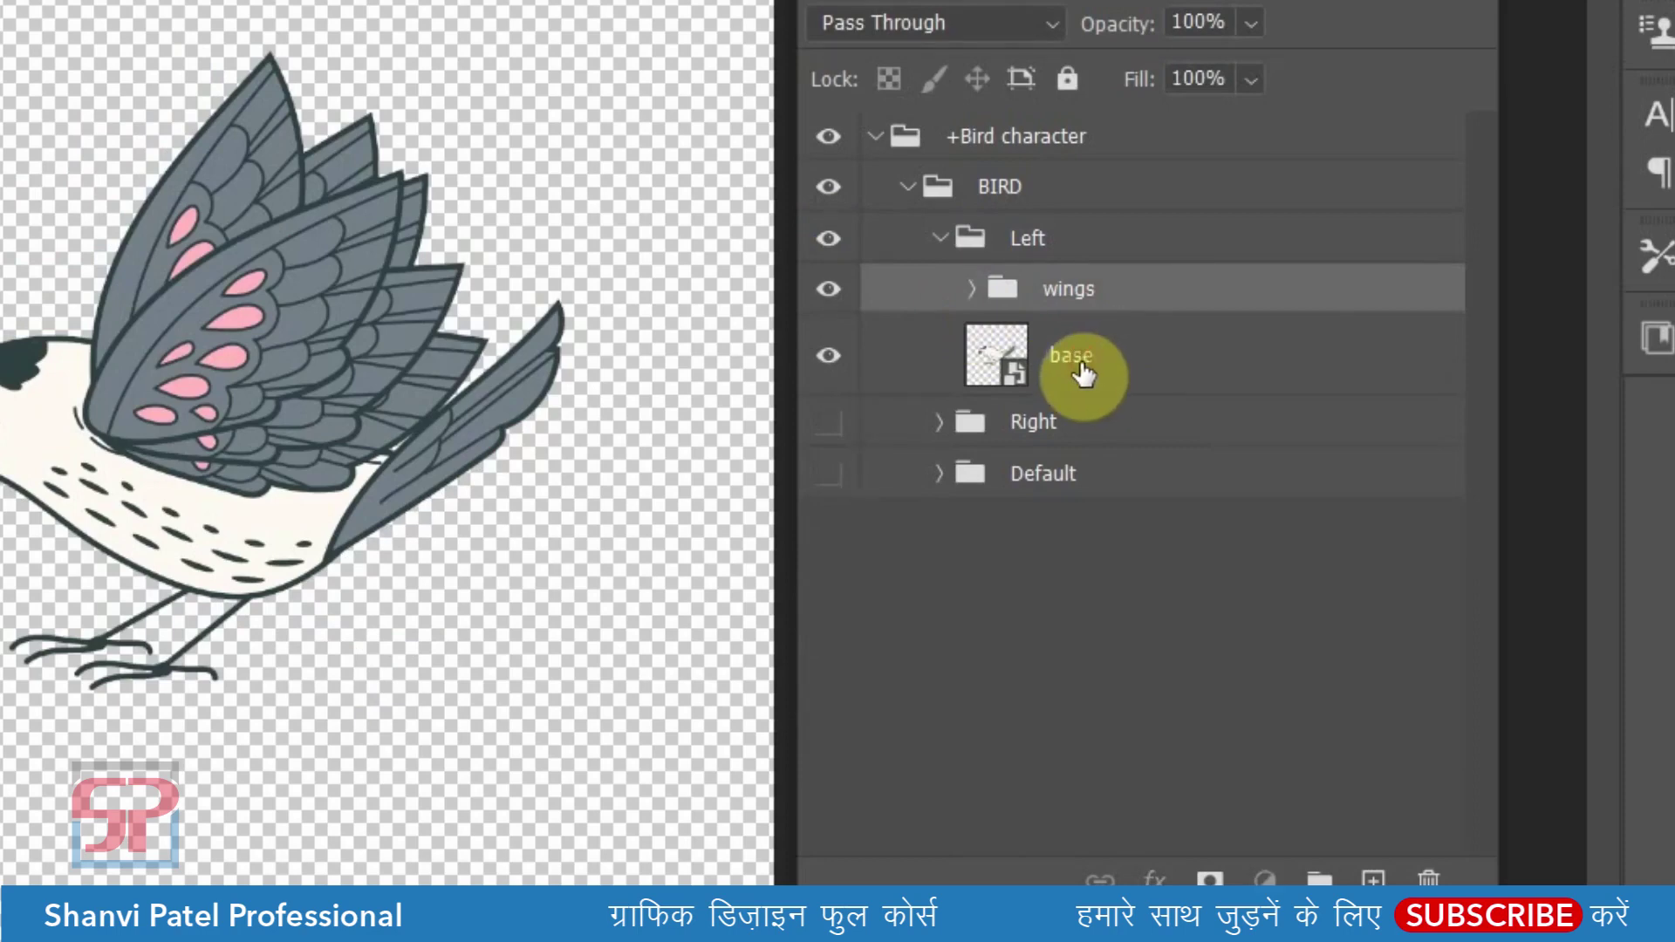
pyautogui.click(1088, 375)
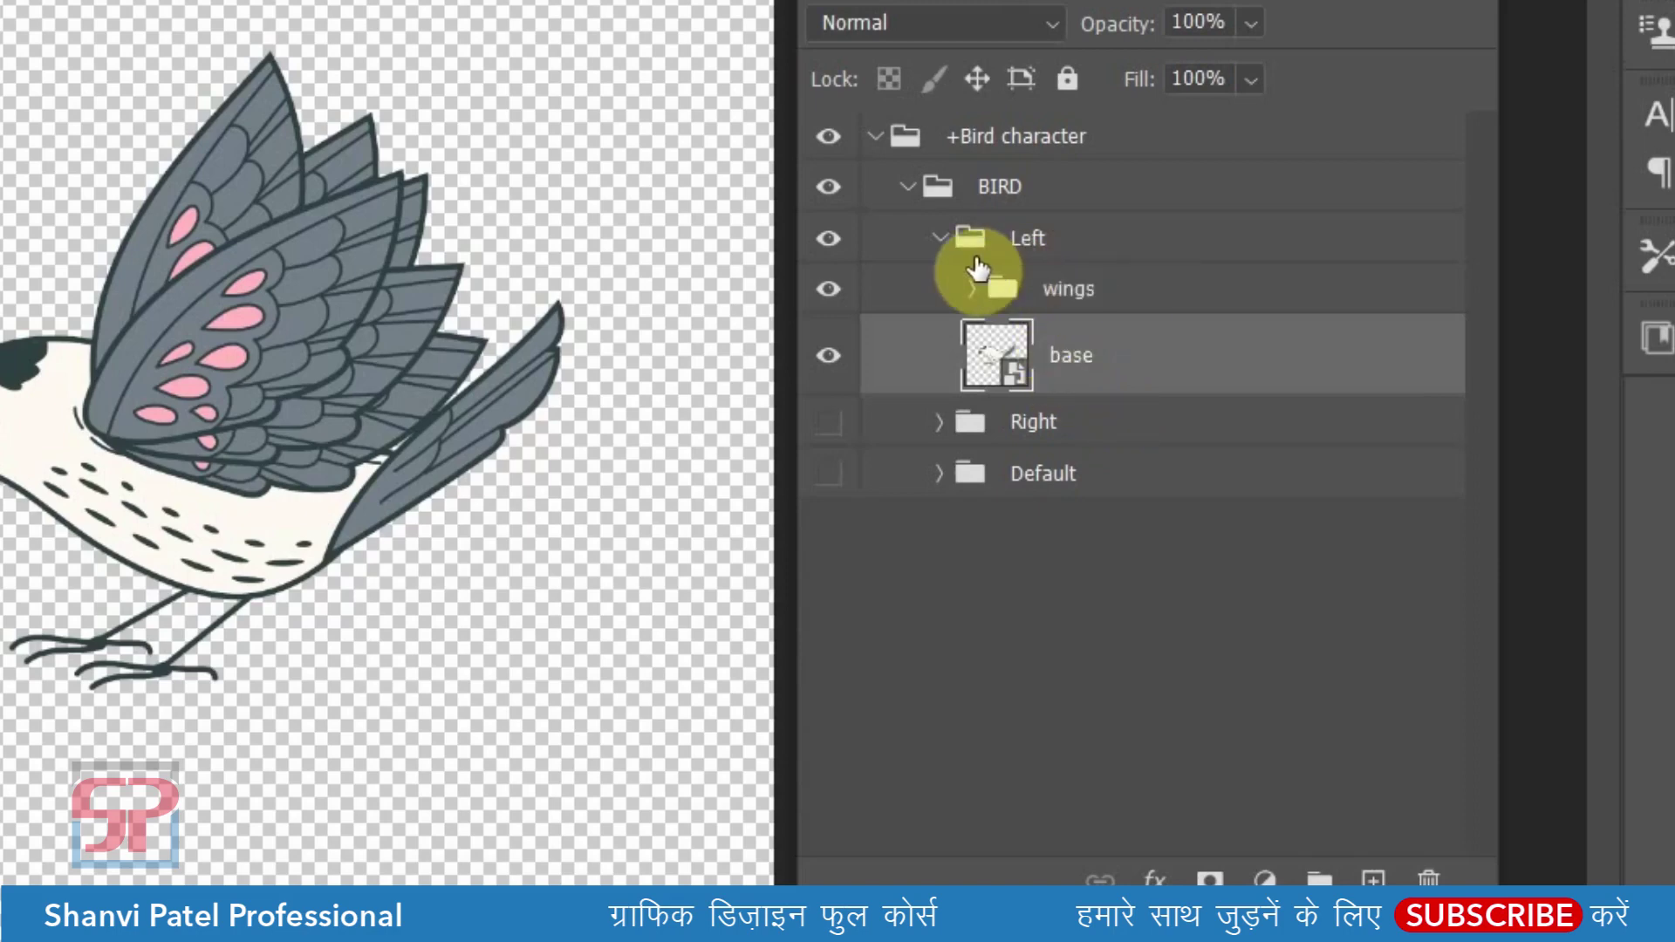
pyautogui.click(947, 242)
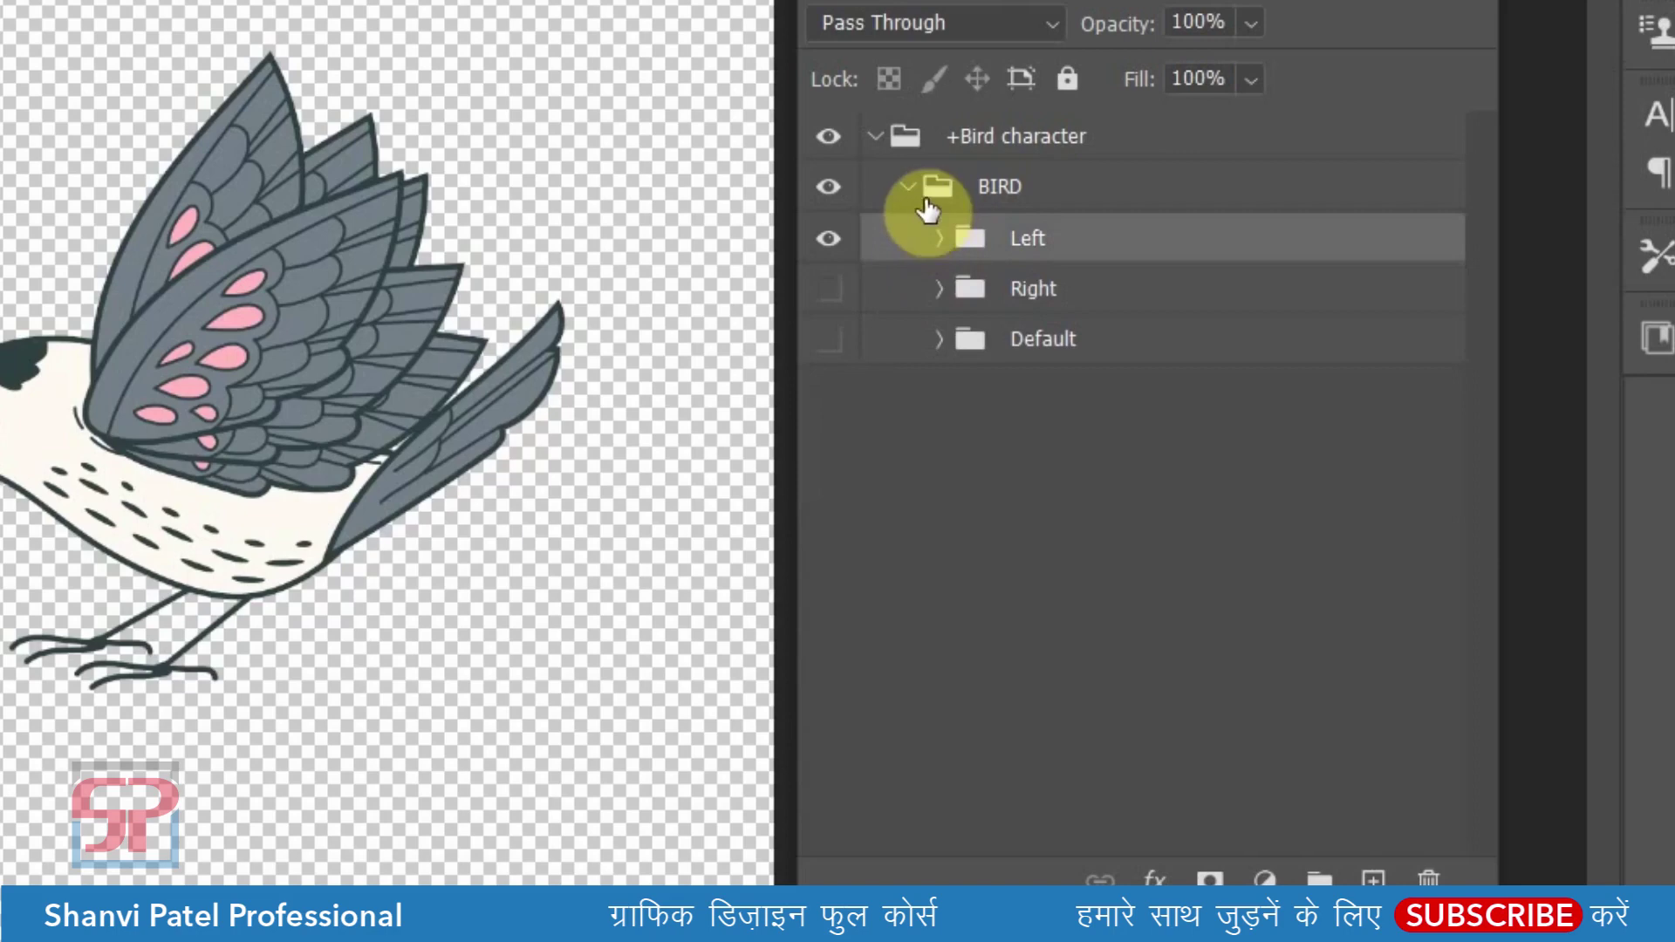
pyautogui.click(829, 238)
pyautogui.click(829, 289)
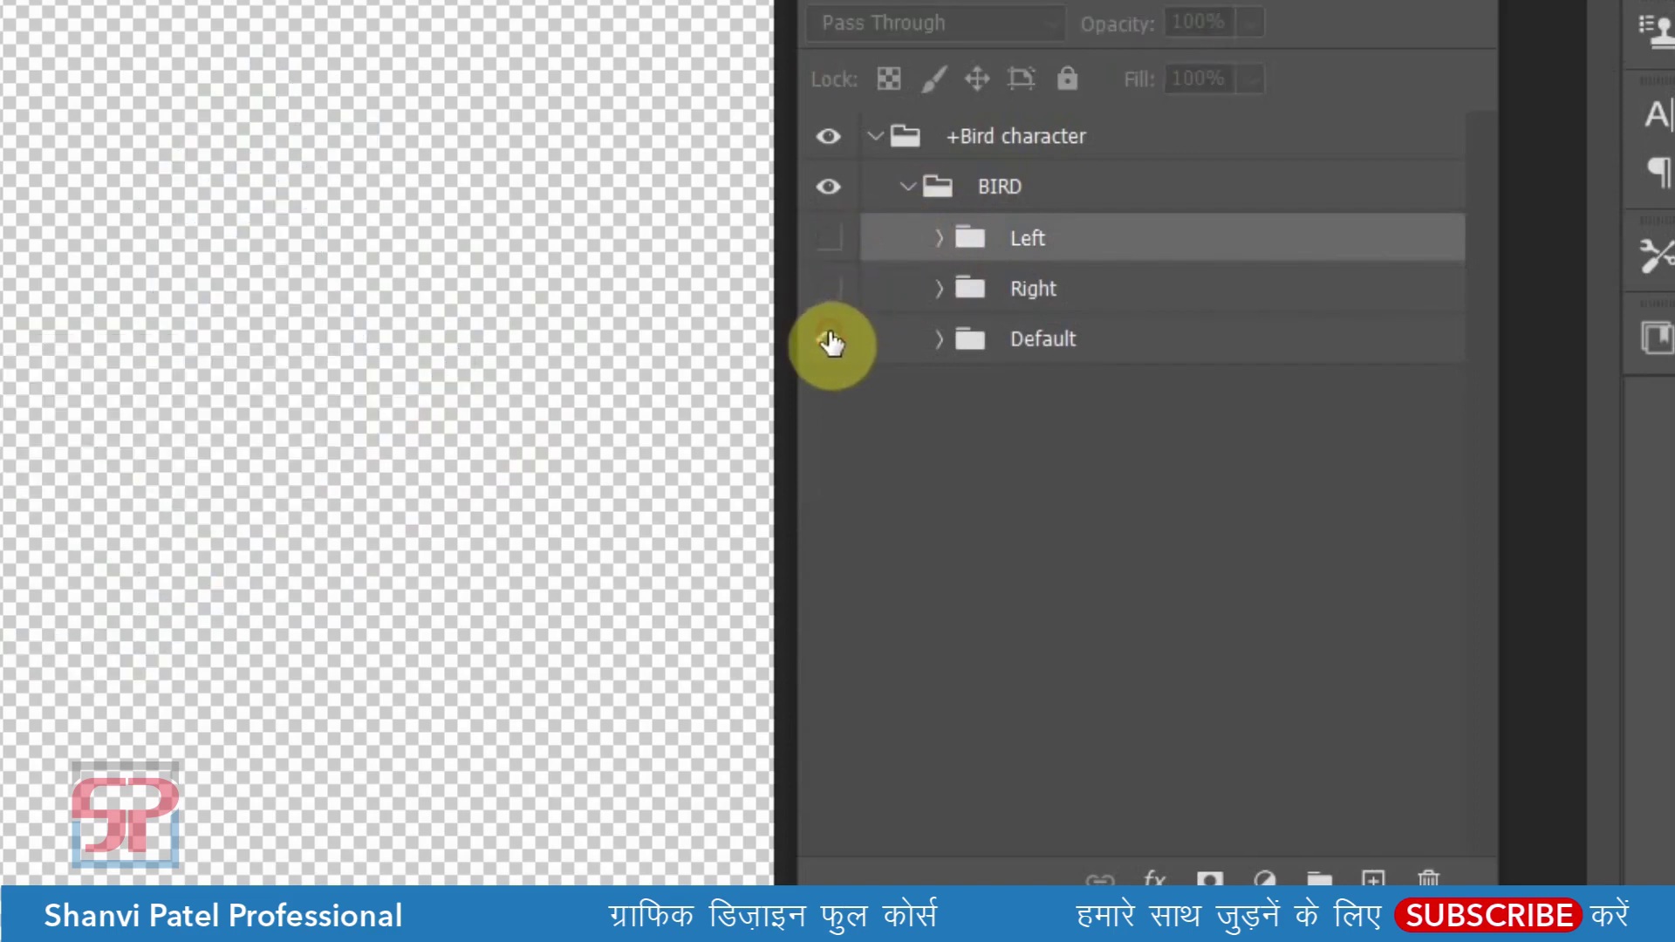
pyautogui.click(829, 339)
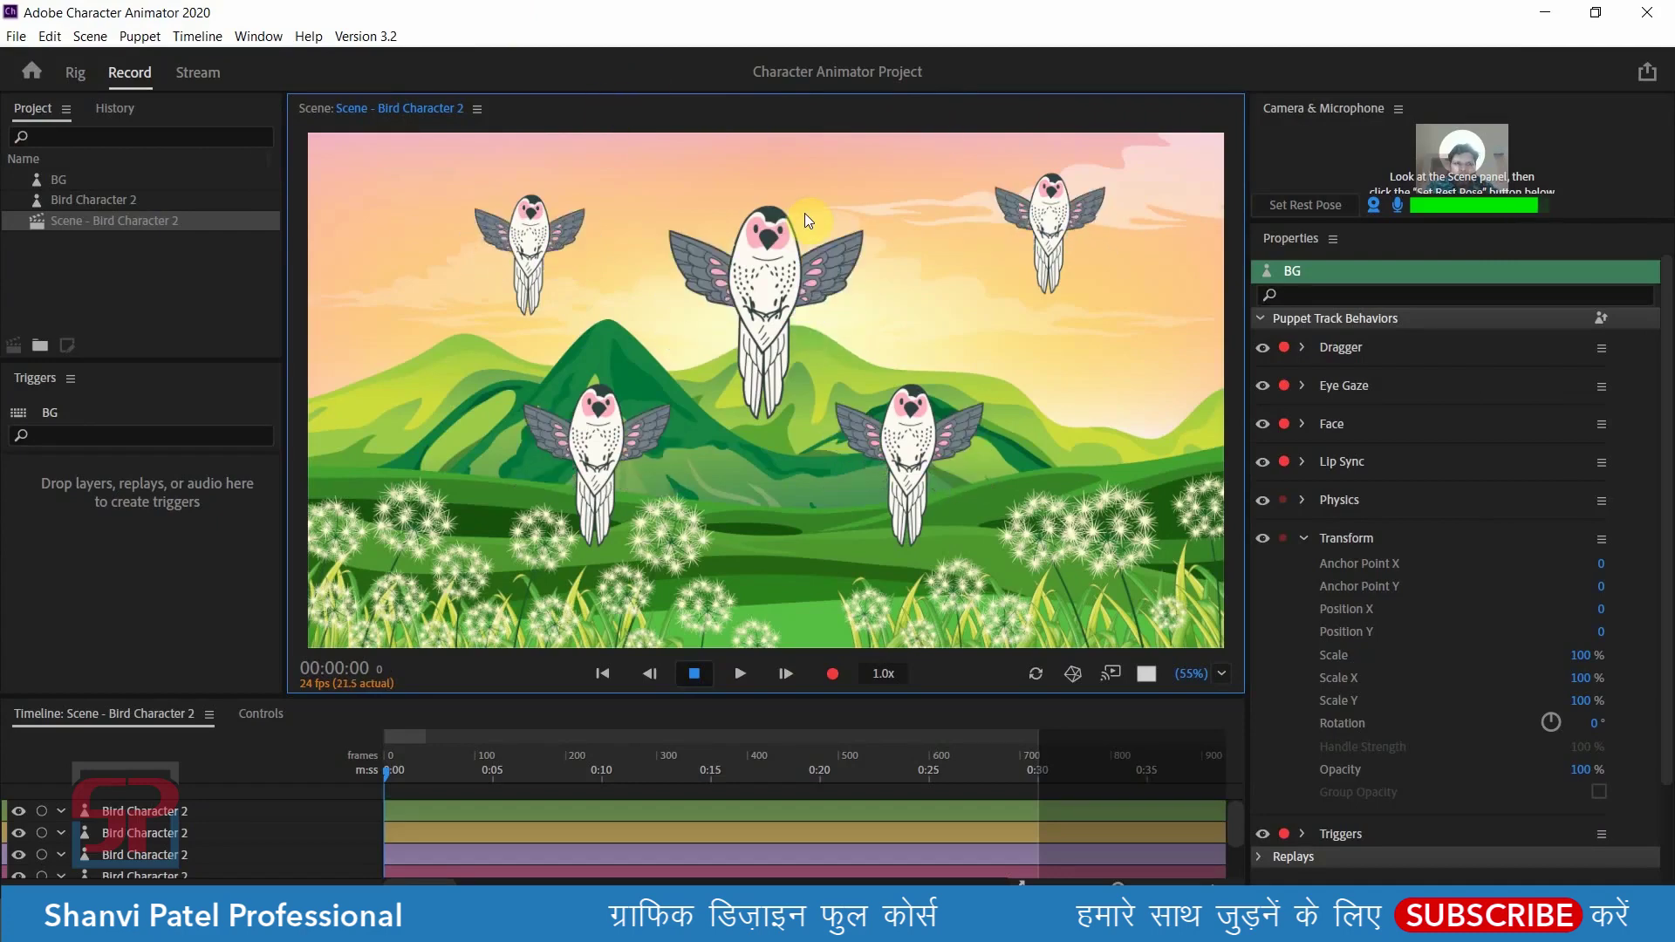
# - Marquee-select BG, Bird Character 2 and the scene in the Project panel
pyautogui.moveTo(129, 249); pyautogui.dragTo(86, 175)
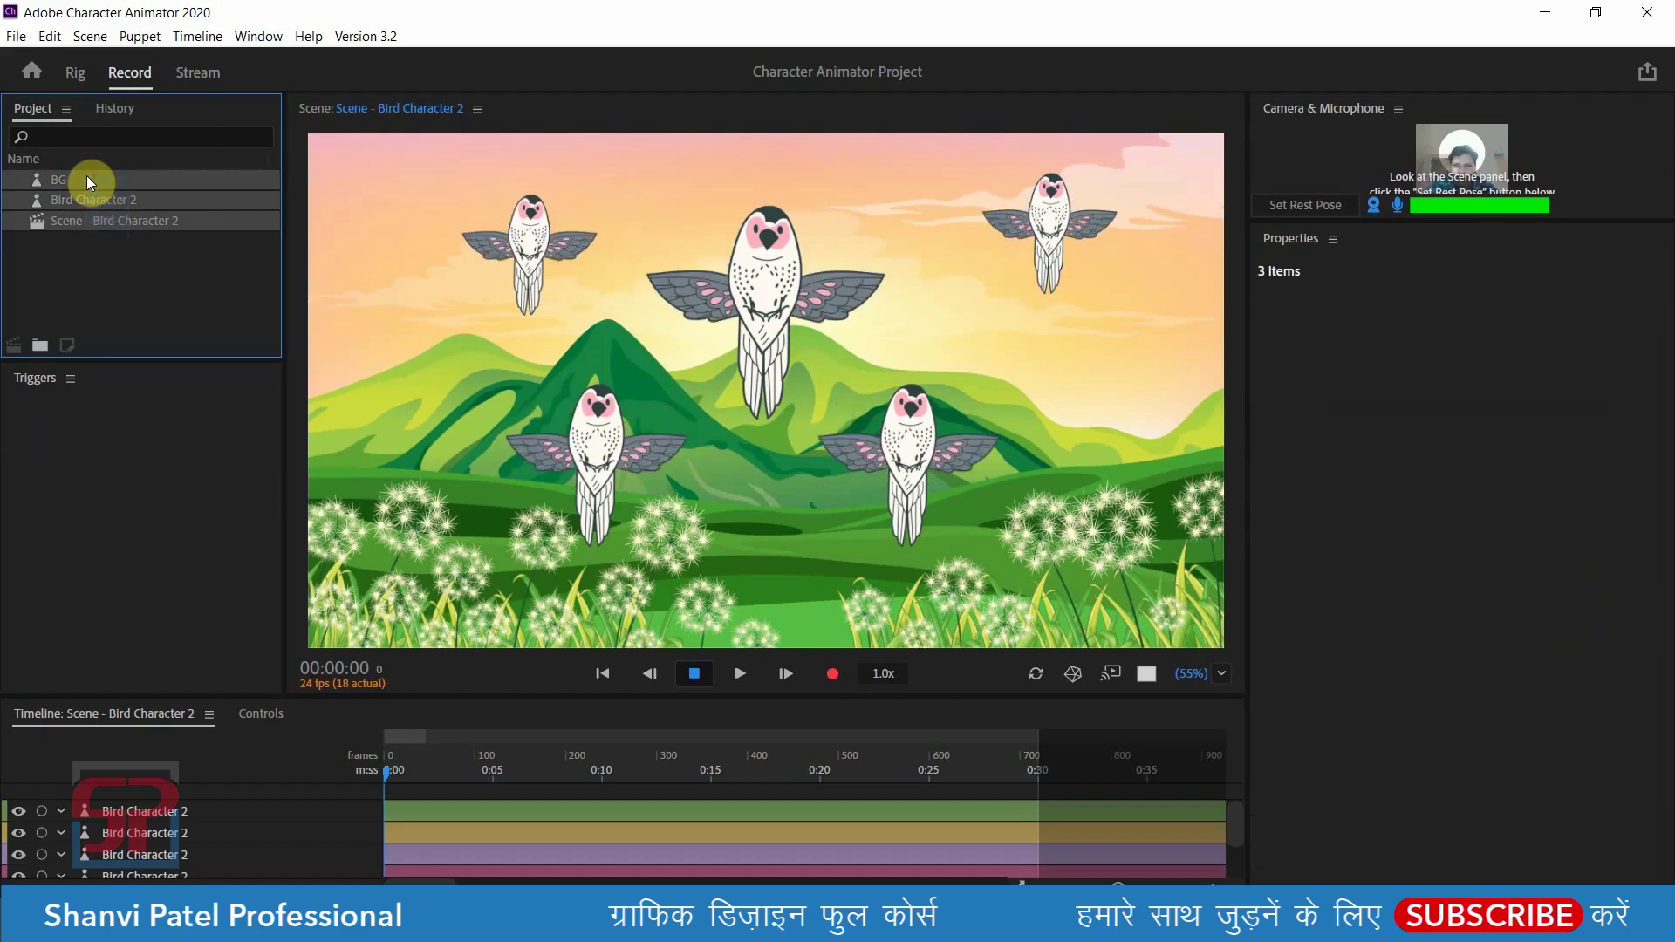
# - Delete the old project items, enlarge the Timeline, and import Bird Character 2.psd
pyautogui.press('Delete')
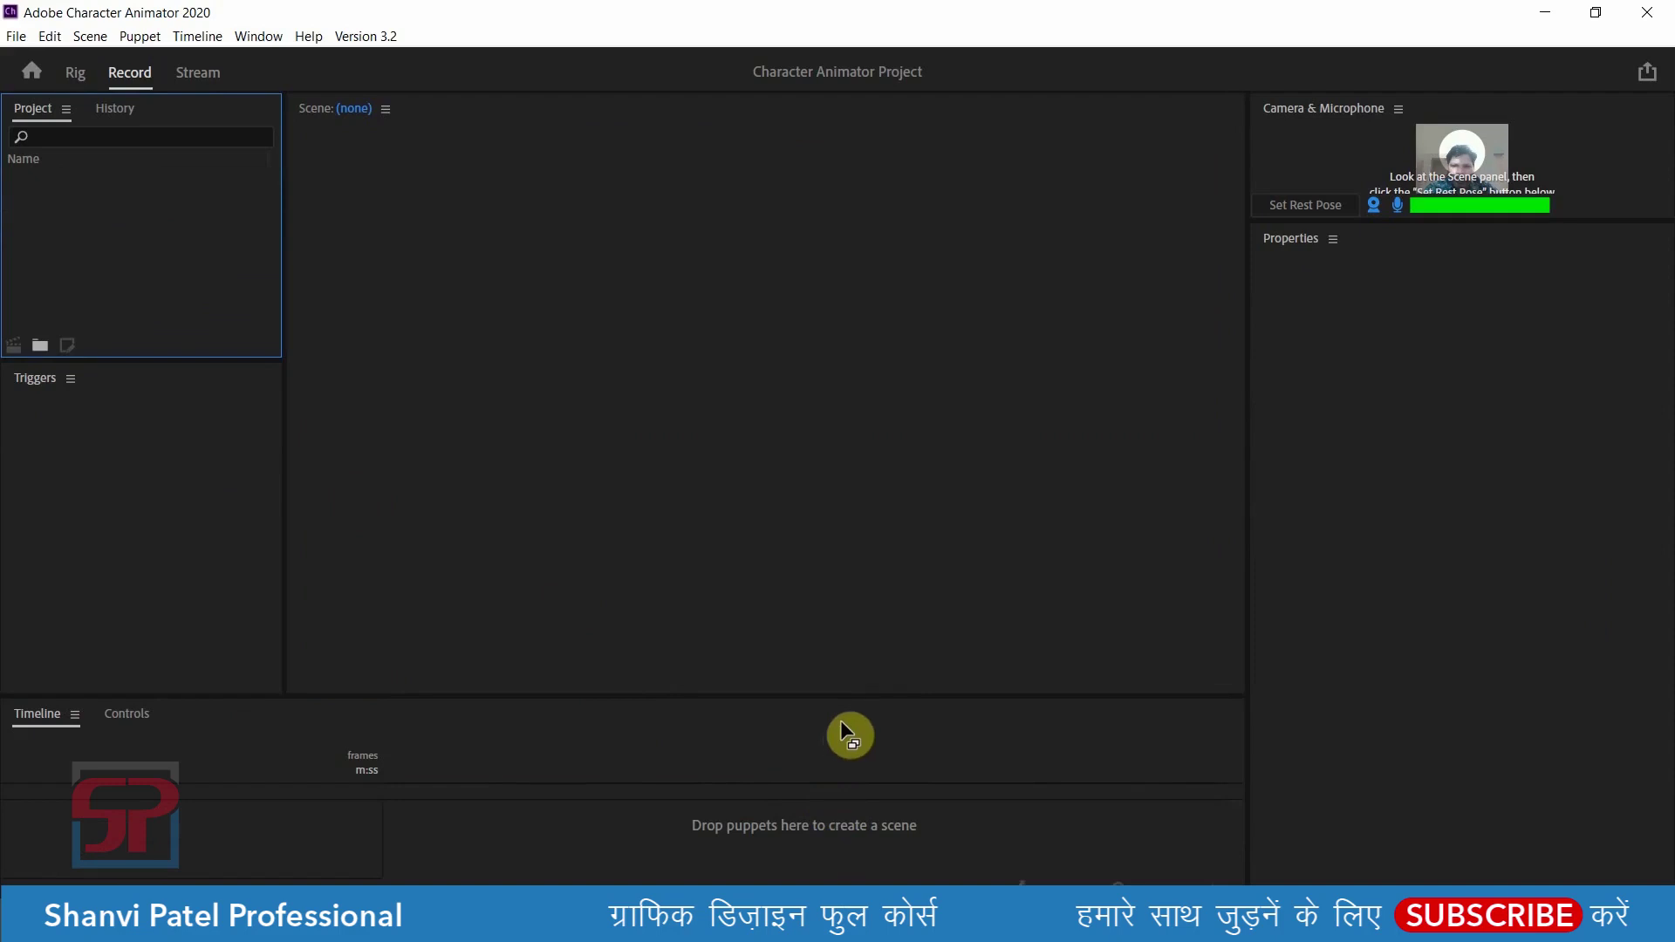
pyautogui.moveTo(851, 699); pyautogui.dragTo(850, 650)
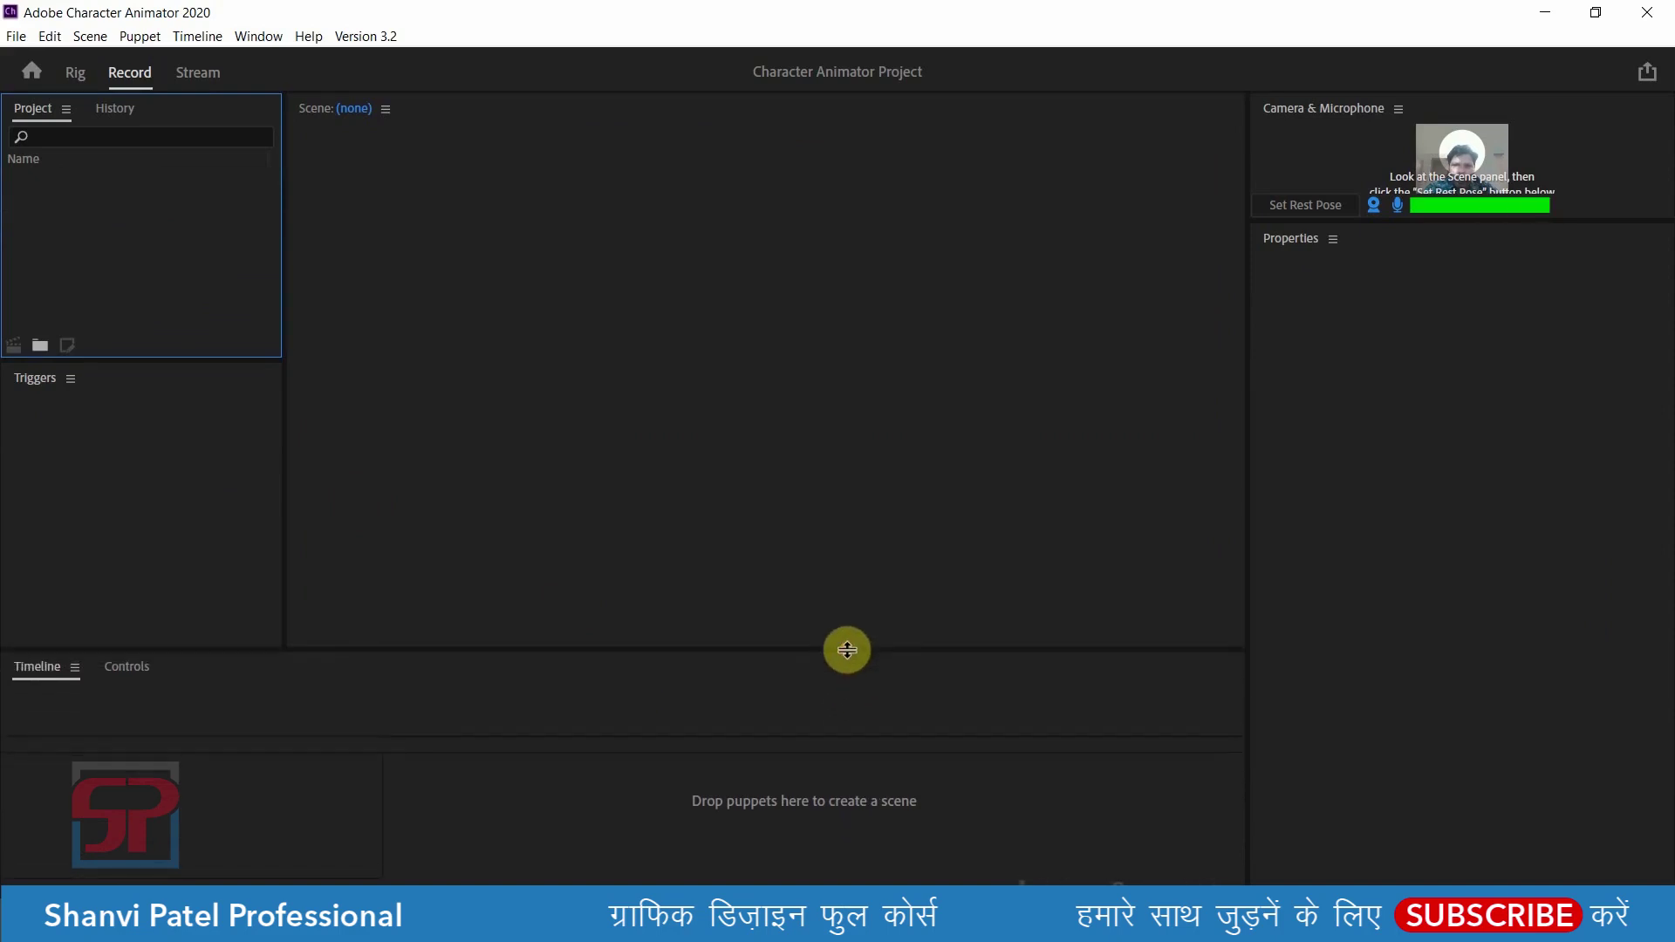
pyautogui.doubleClick(108, 215)
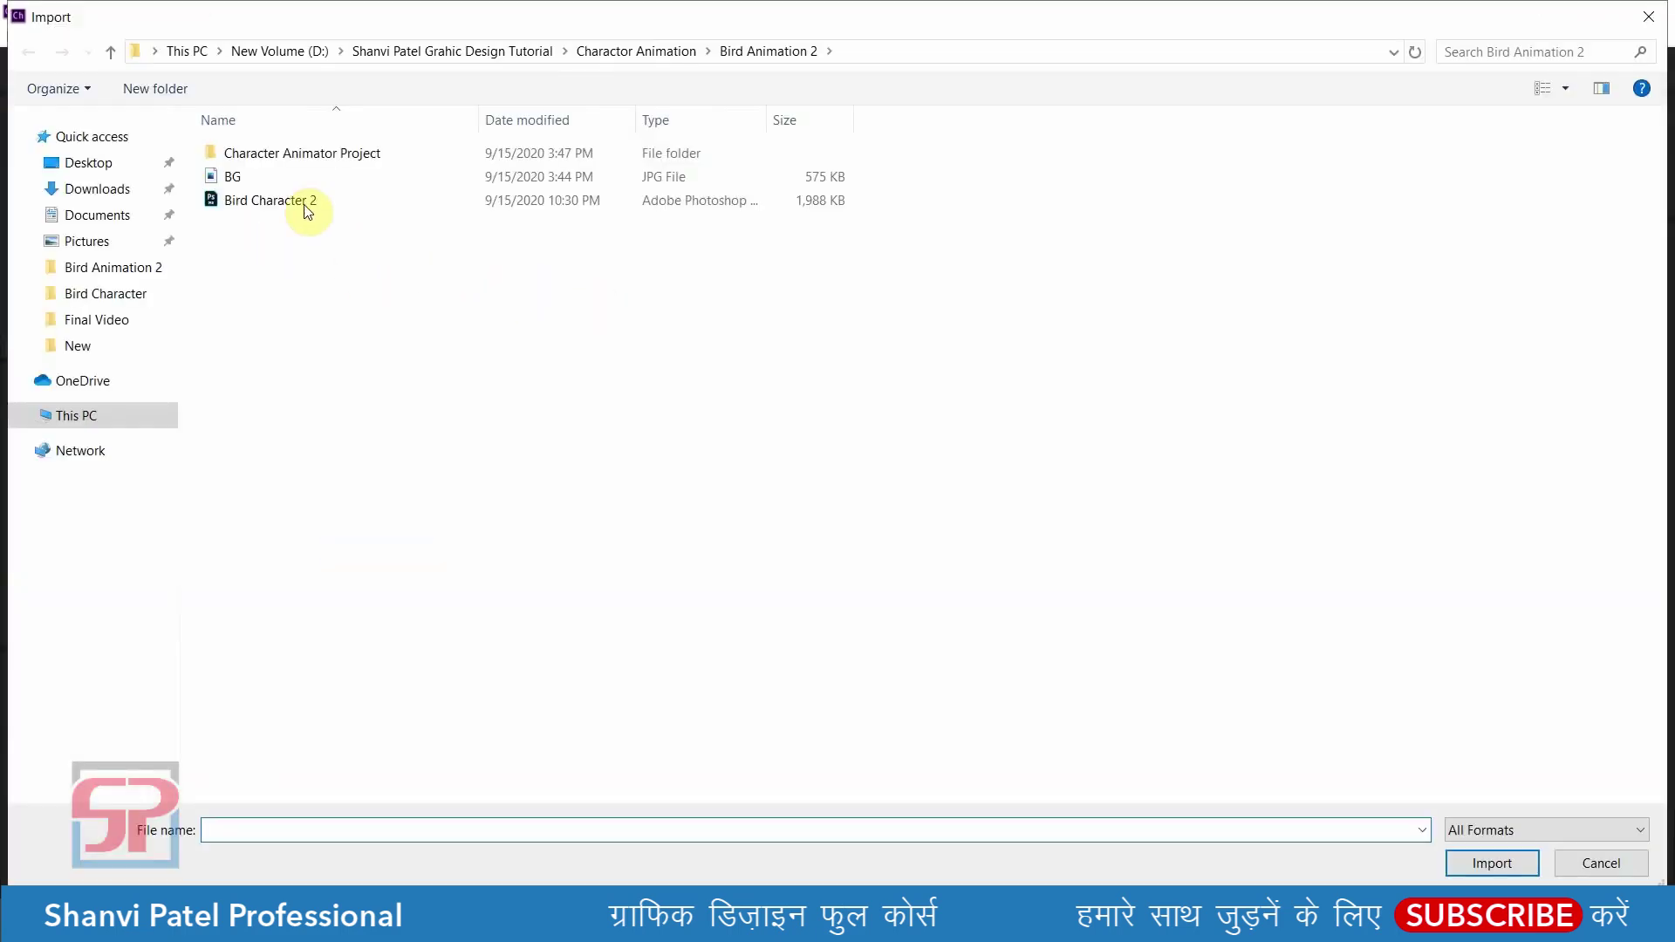
pyautogui.click(305, 203)
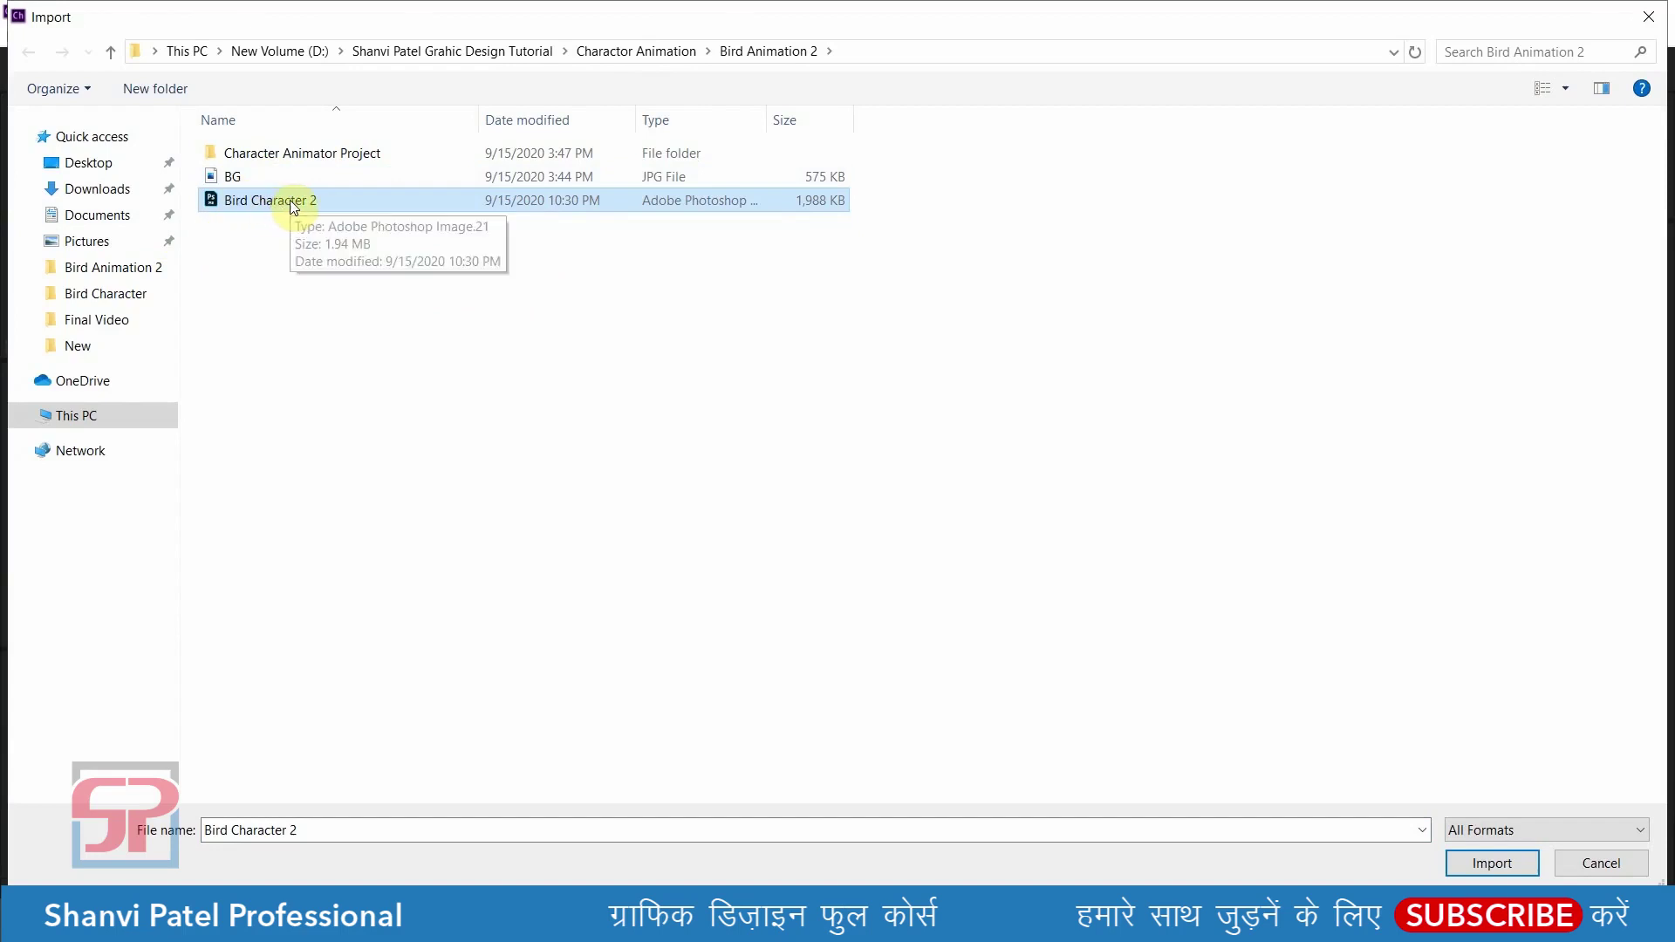
pyautogui.click(244, 174)
pyautogui.click(252, 201)
pyautogui.click(244, 176)
pyautogui.click(263, 203)
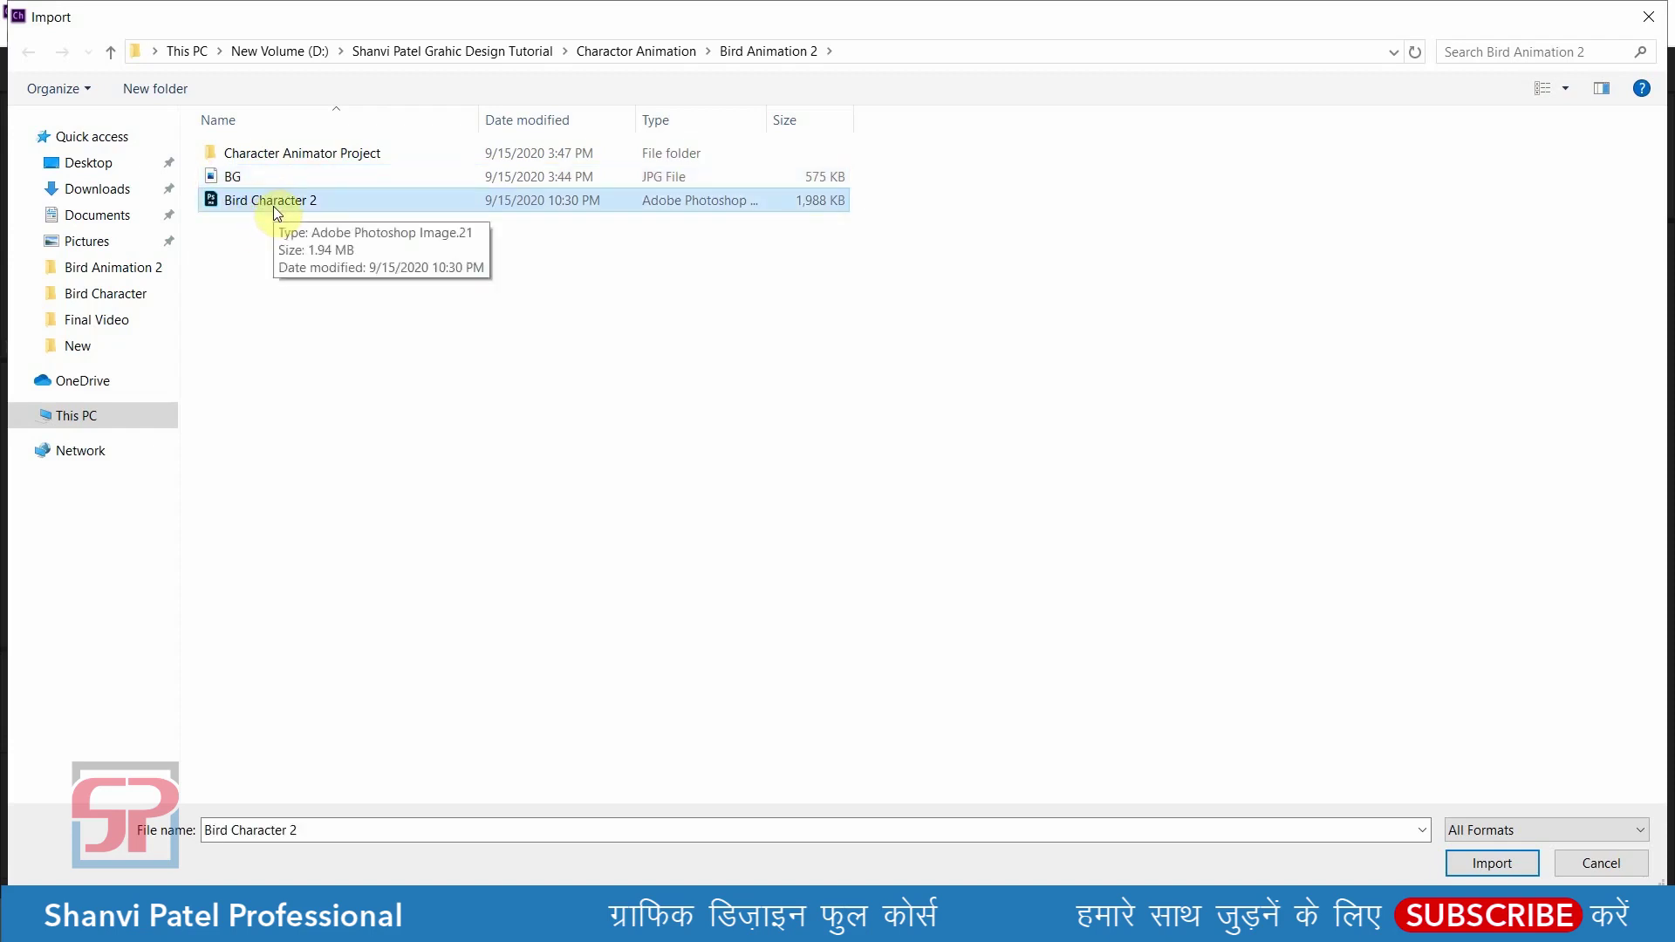
pyautogui.doubleClick(274, 208)
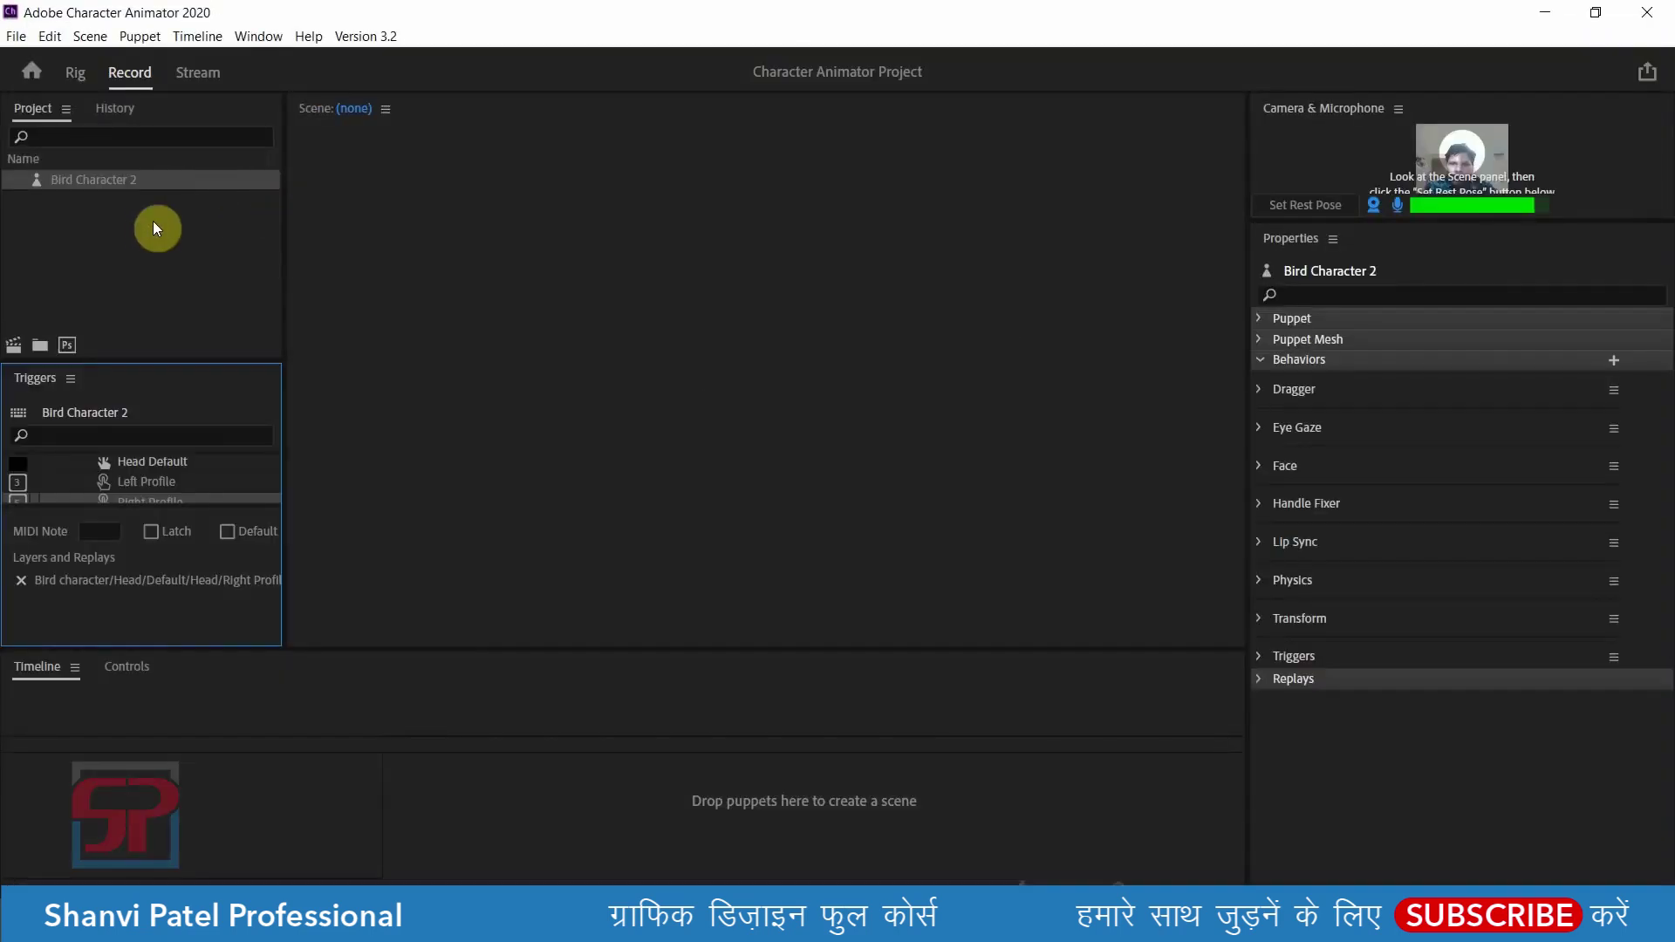
# - Open Bird Character 2 in Rig mode and select its Head layer group
pyautogui.click(92, 204)
pyautogui.click(91, 179)
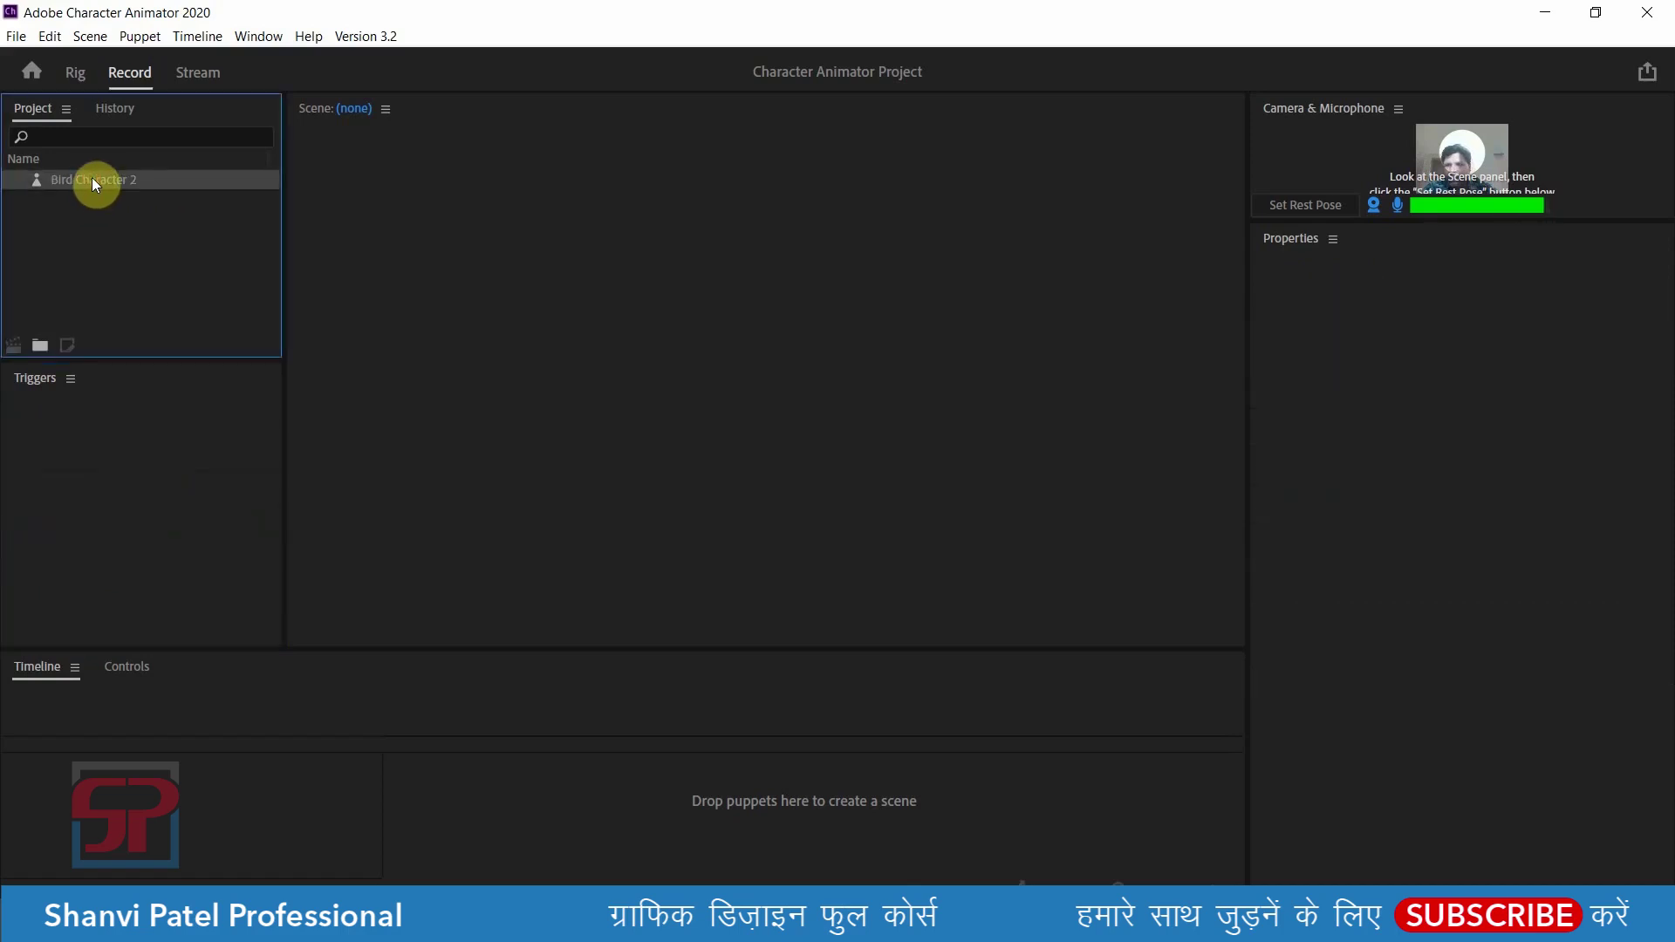
pyautogui.doubleClick(44, 180)
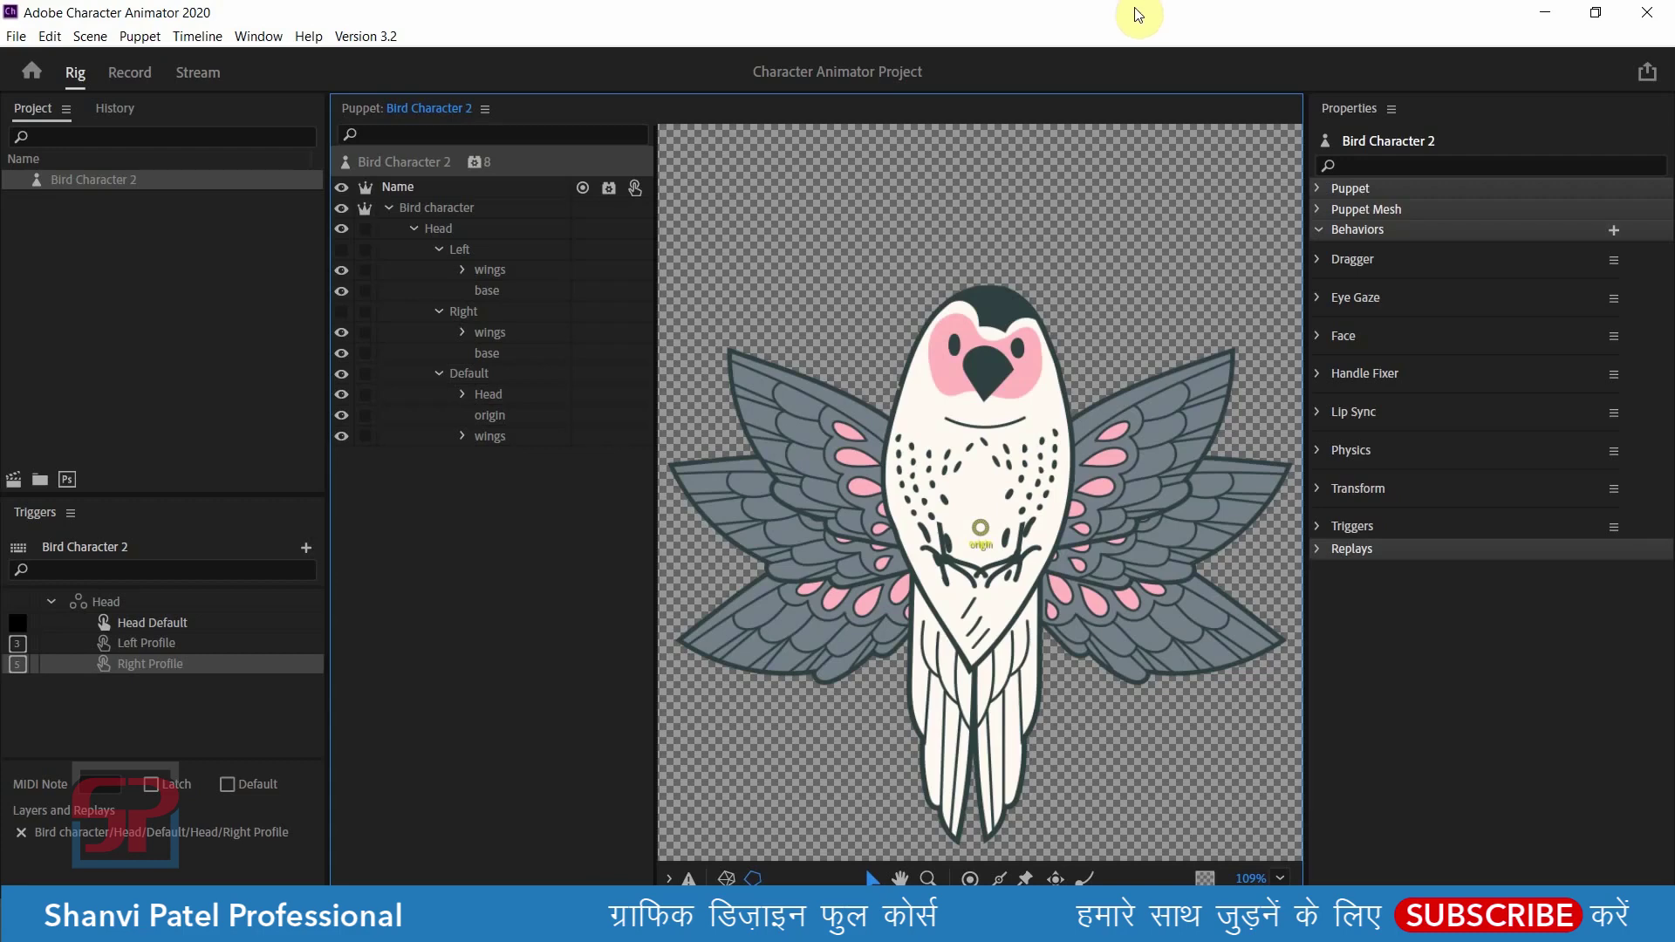
pyautogui.click(1323, 227)
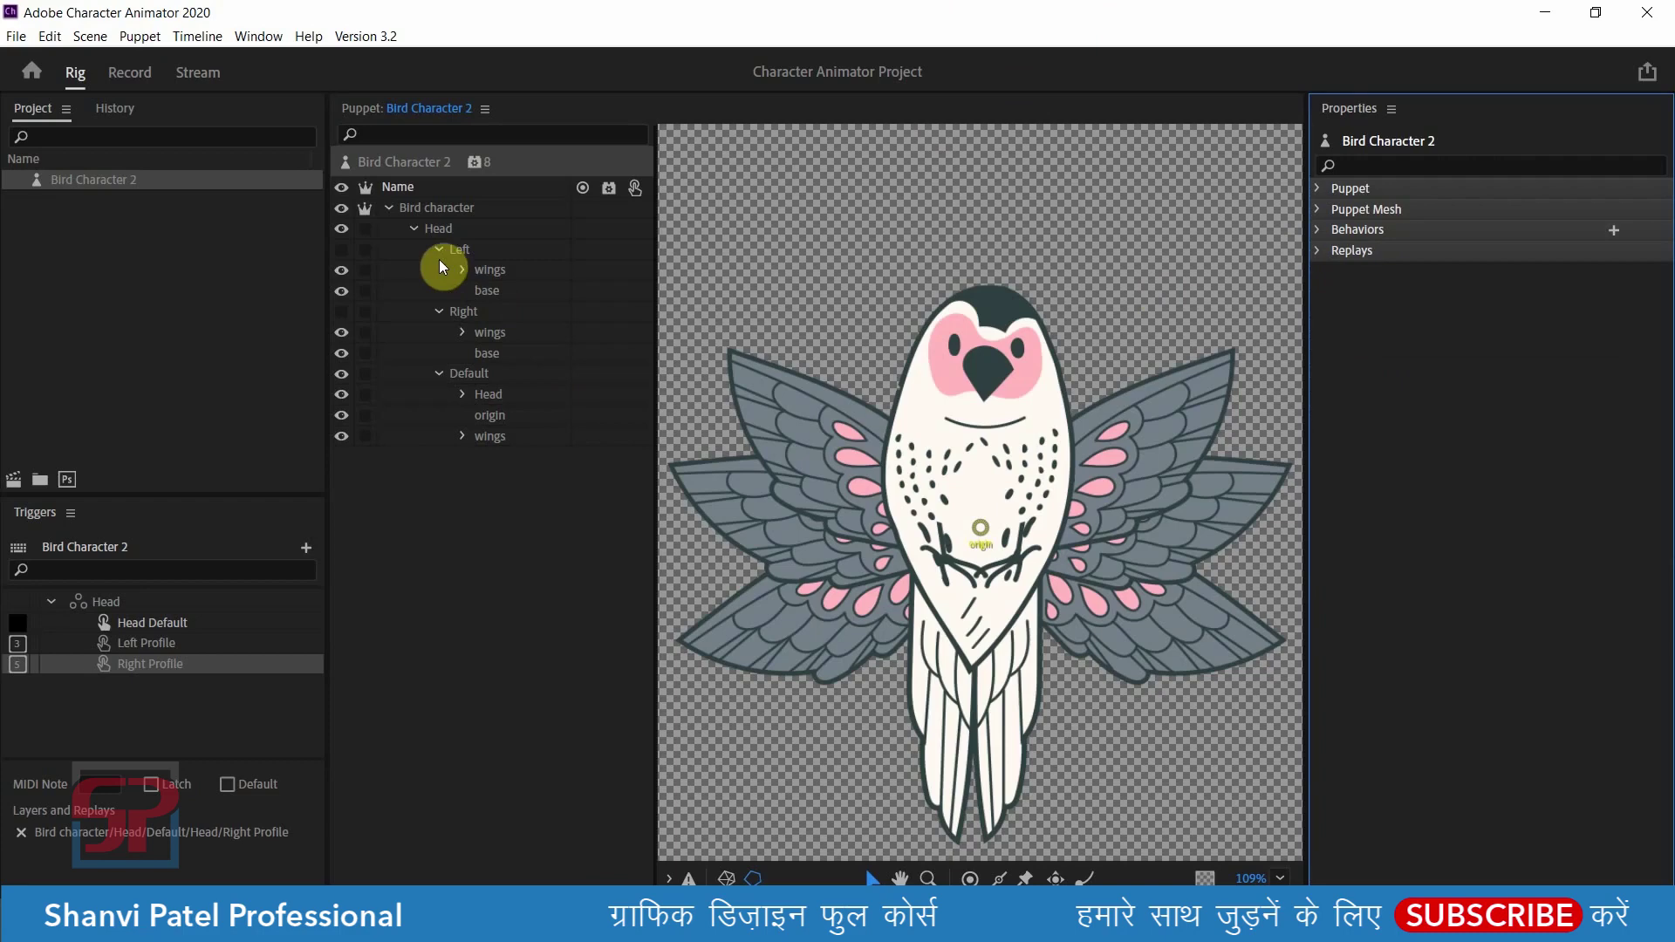
pyautogui.click(439, 229)
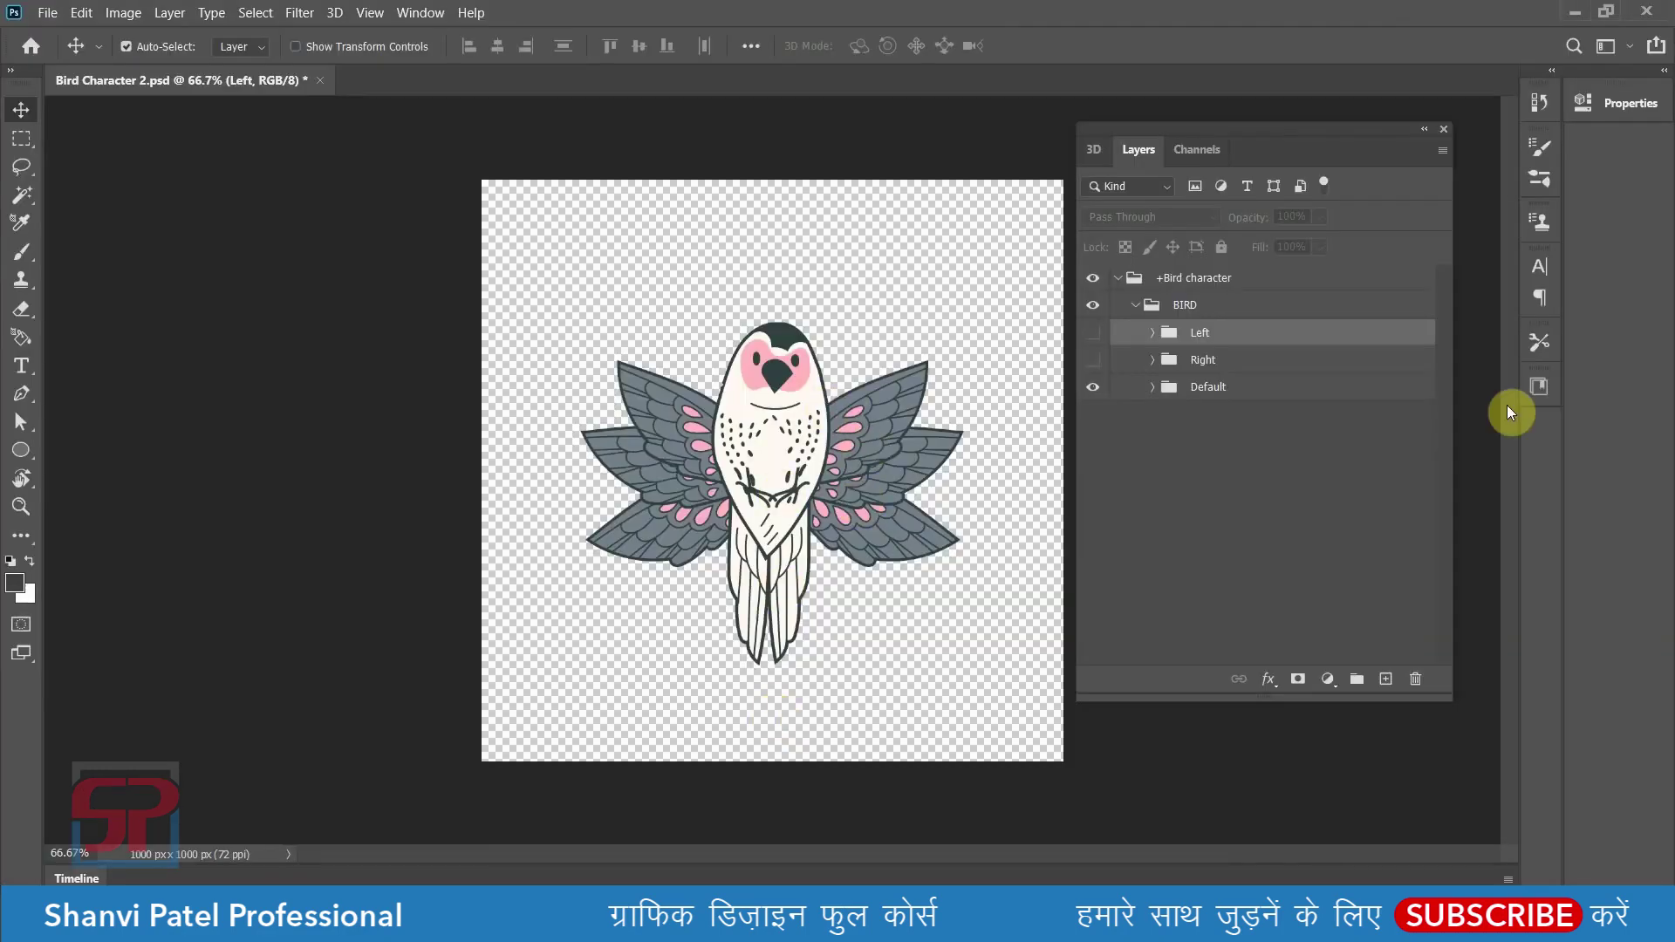
# - Save Bird Character 2.psd in Photoshop, then select the updated BIRD group in Character Animator
pyautogui.hotkey('ctrl', 's')
pyautogui.hotkey('alt', 'Tab')
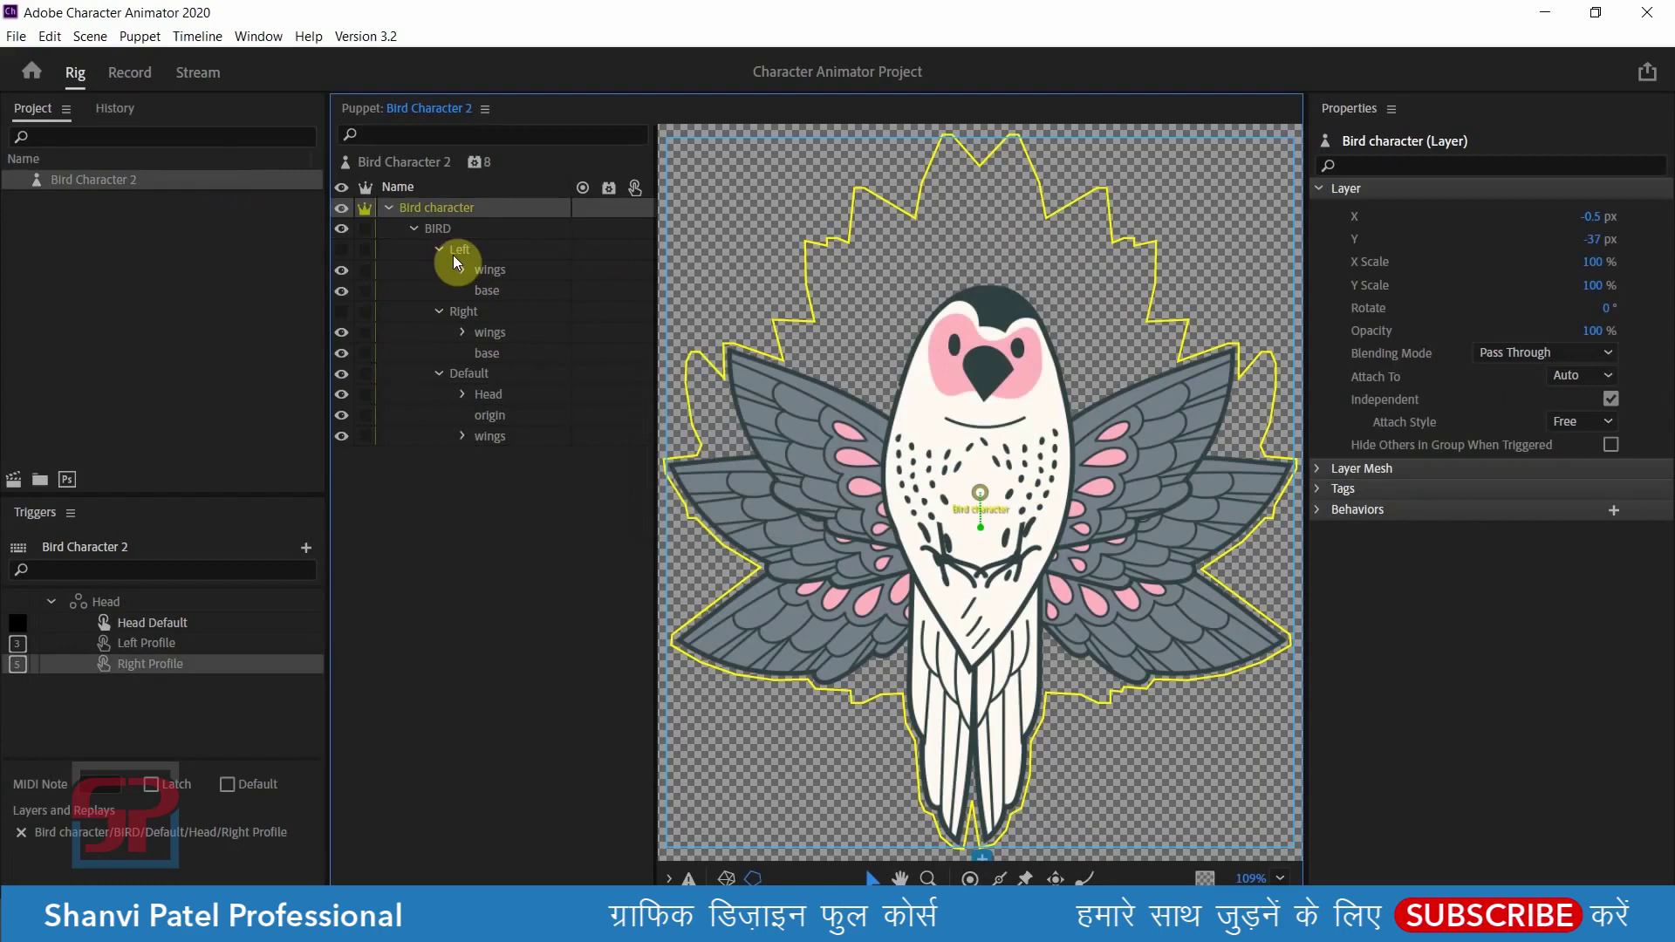
pyautogui.click(432, 228)
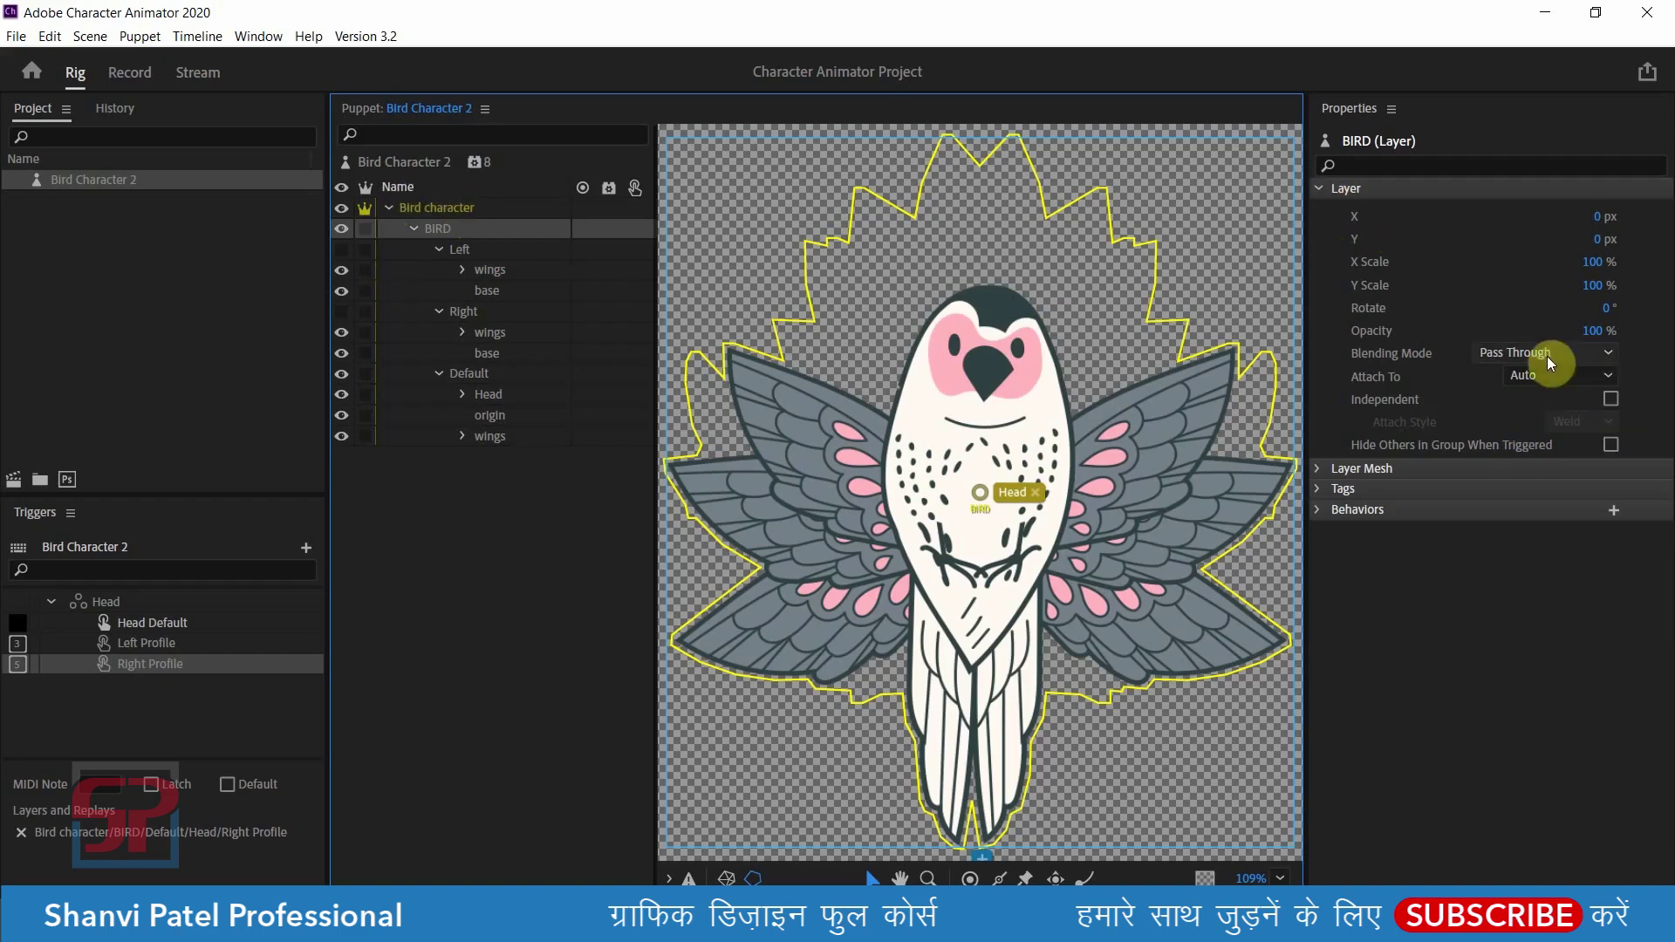
# - Turn on Independent and Hide Others in Group When Triggered for the BIRD and Bird character groups
pyautogui.click(1584, 382)
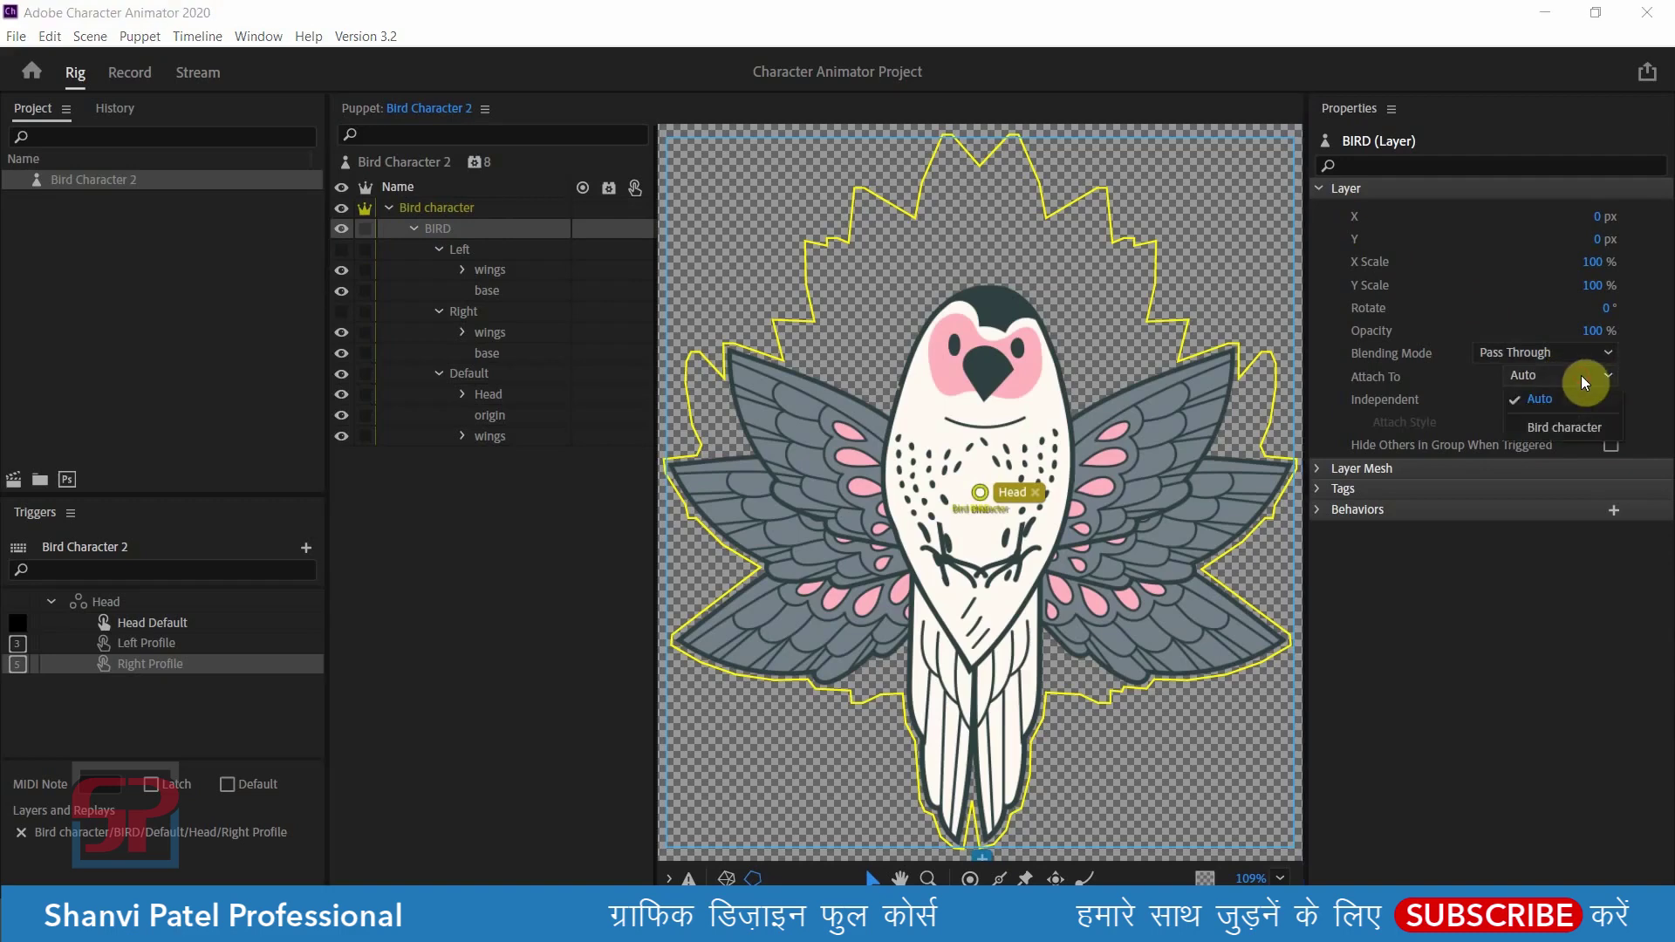
pyautogui.click(1583, 381)
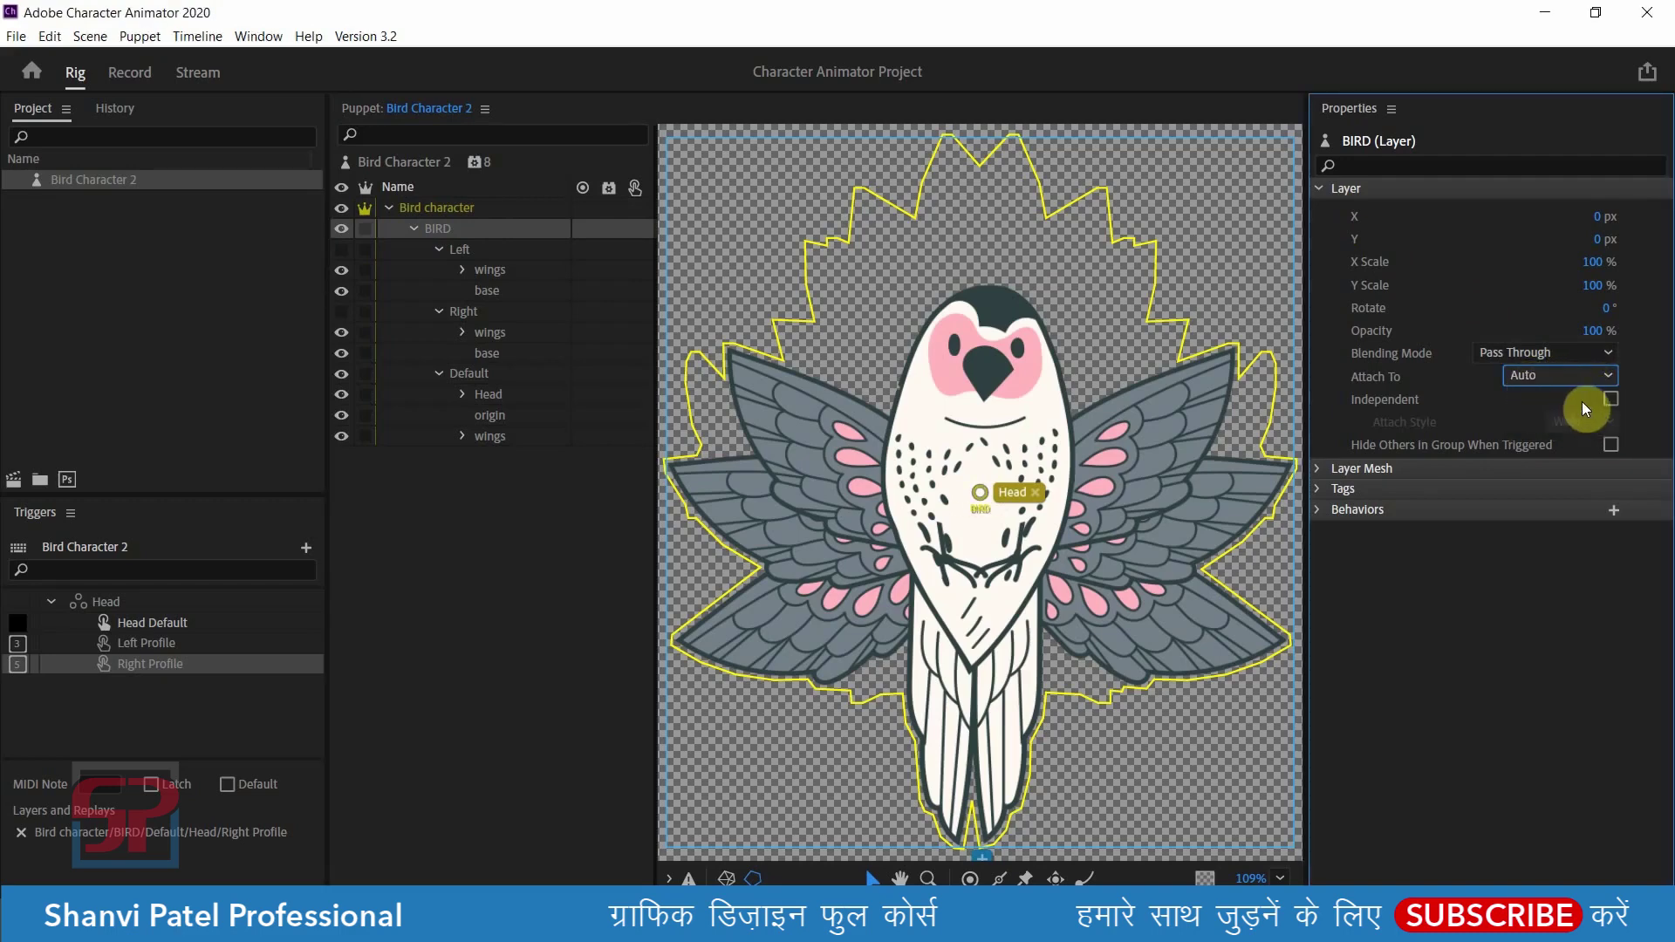
pyautogui.click(1609, 399)
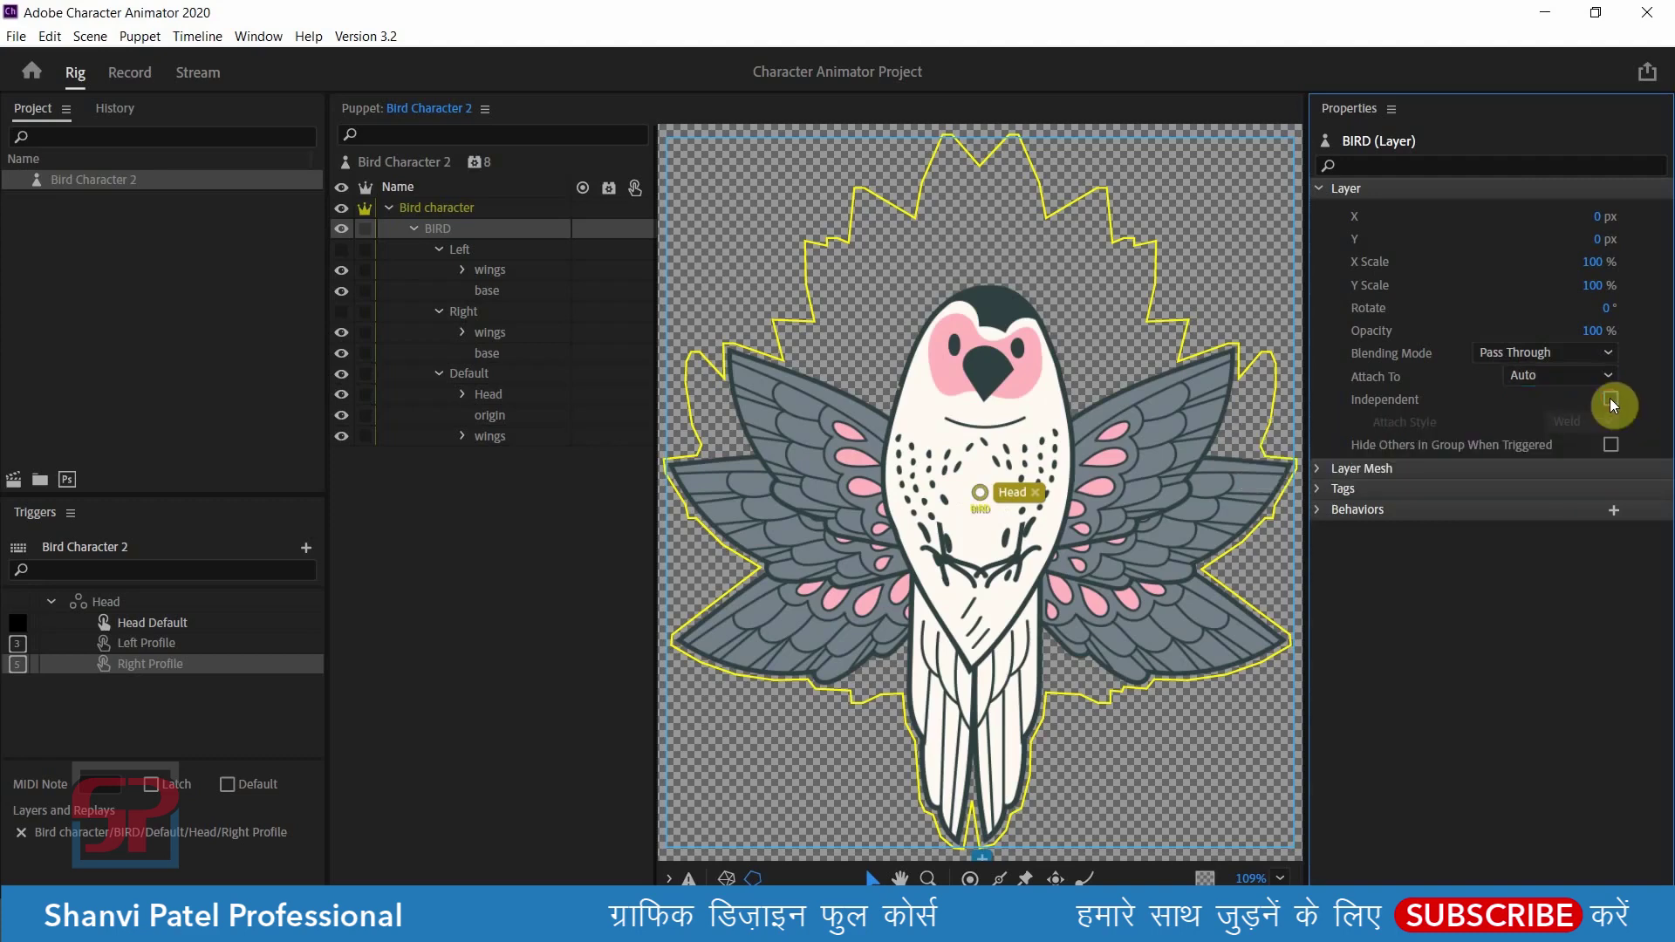
pyautogui.click(1610, 446)
pyautogui.click(463, 208)
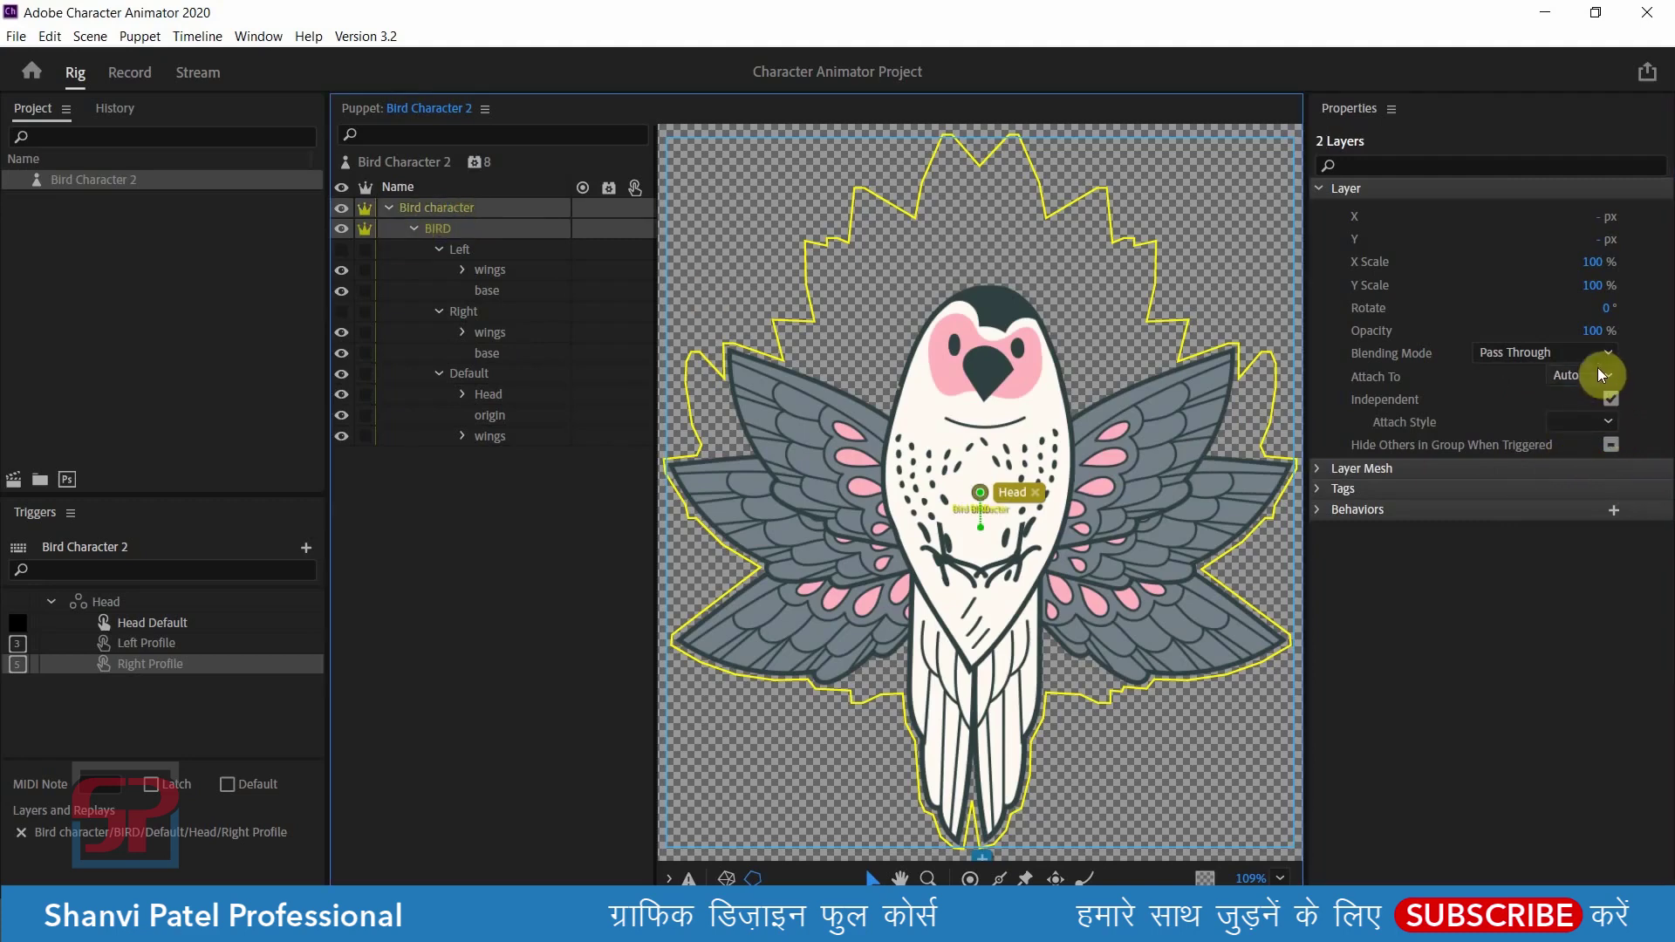
pyautogui.click(1613, 436)
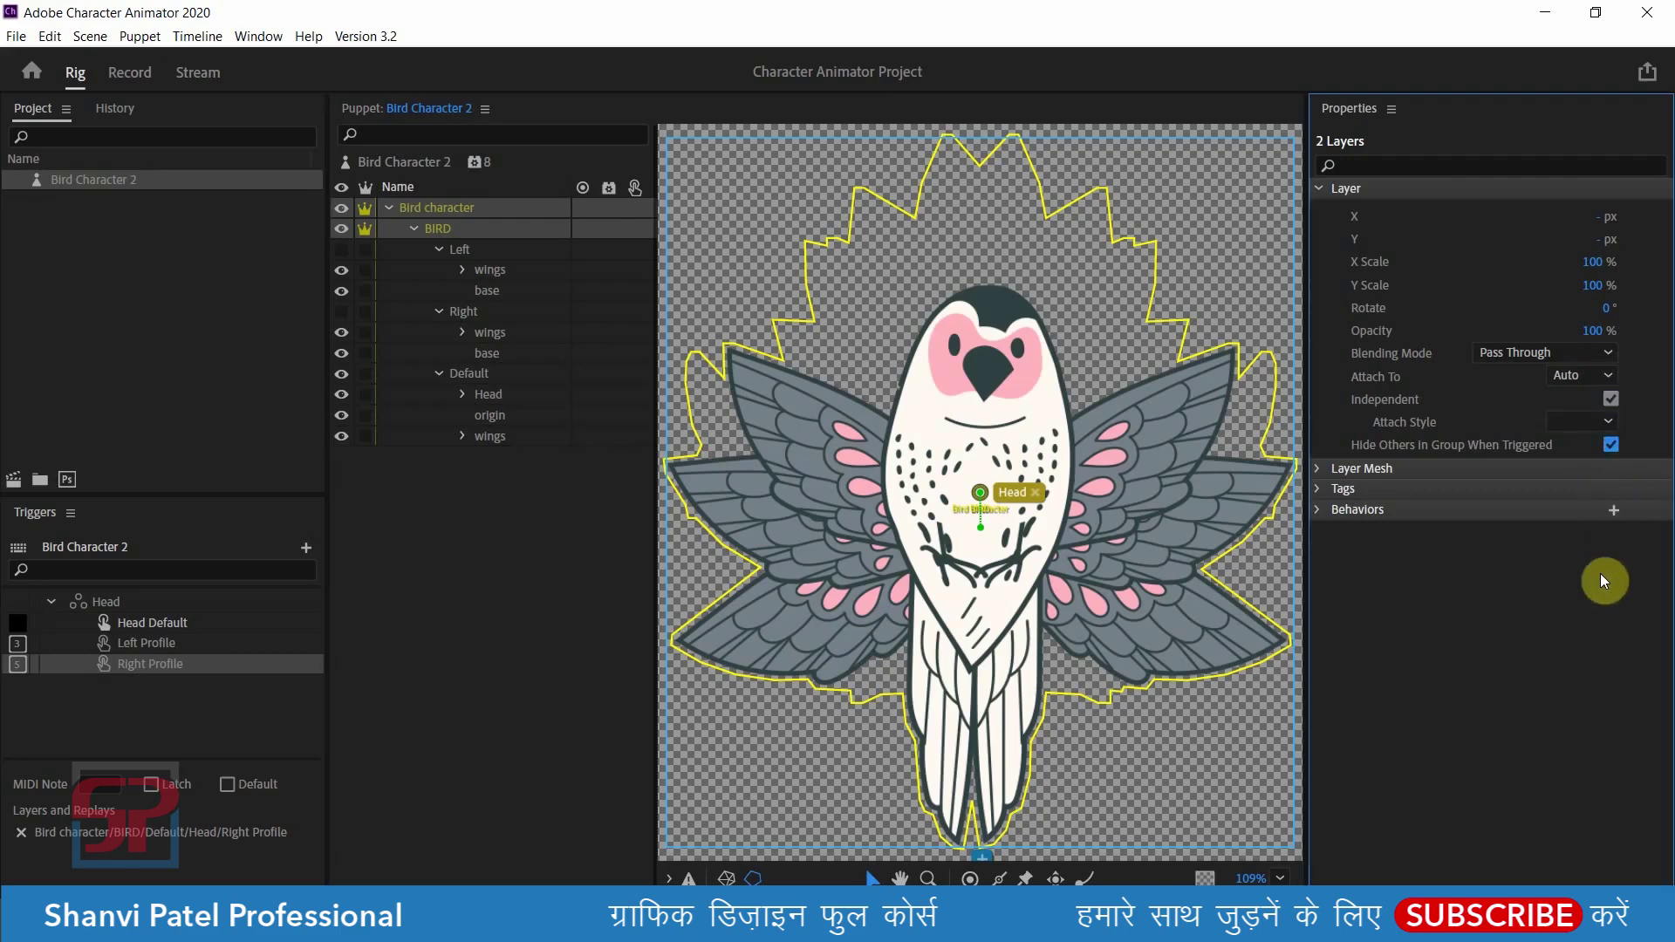
pyautogui.click(1323, 188)
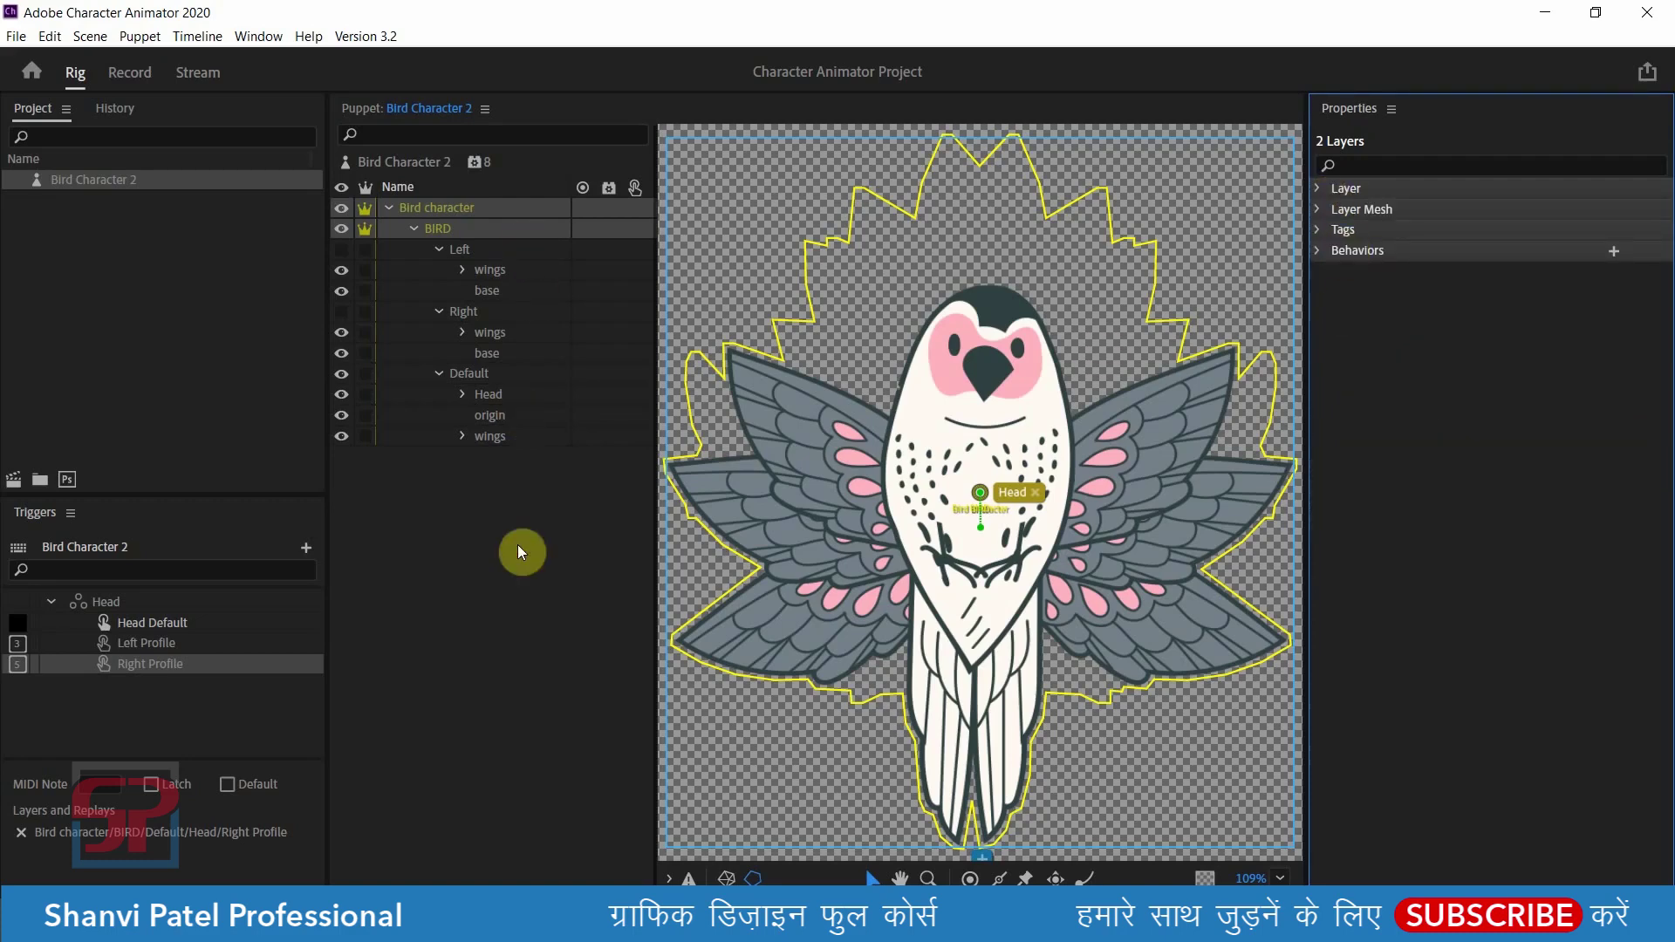
pyautogui.click(469, 227)
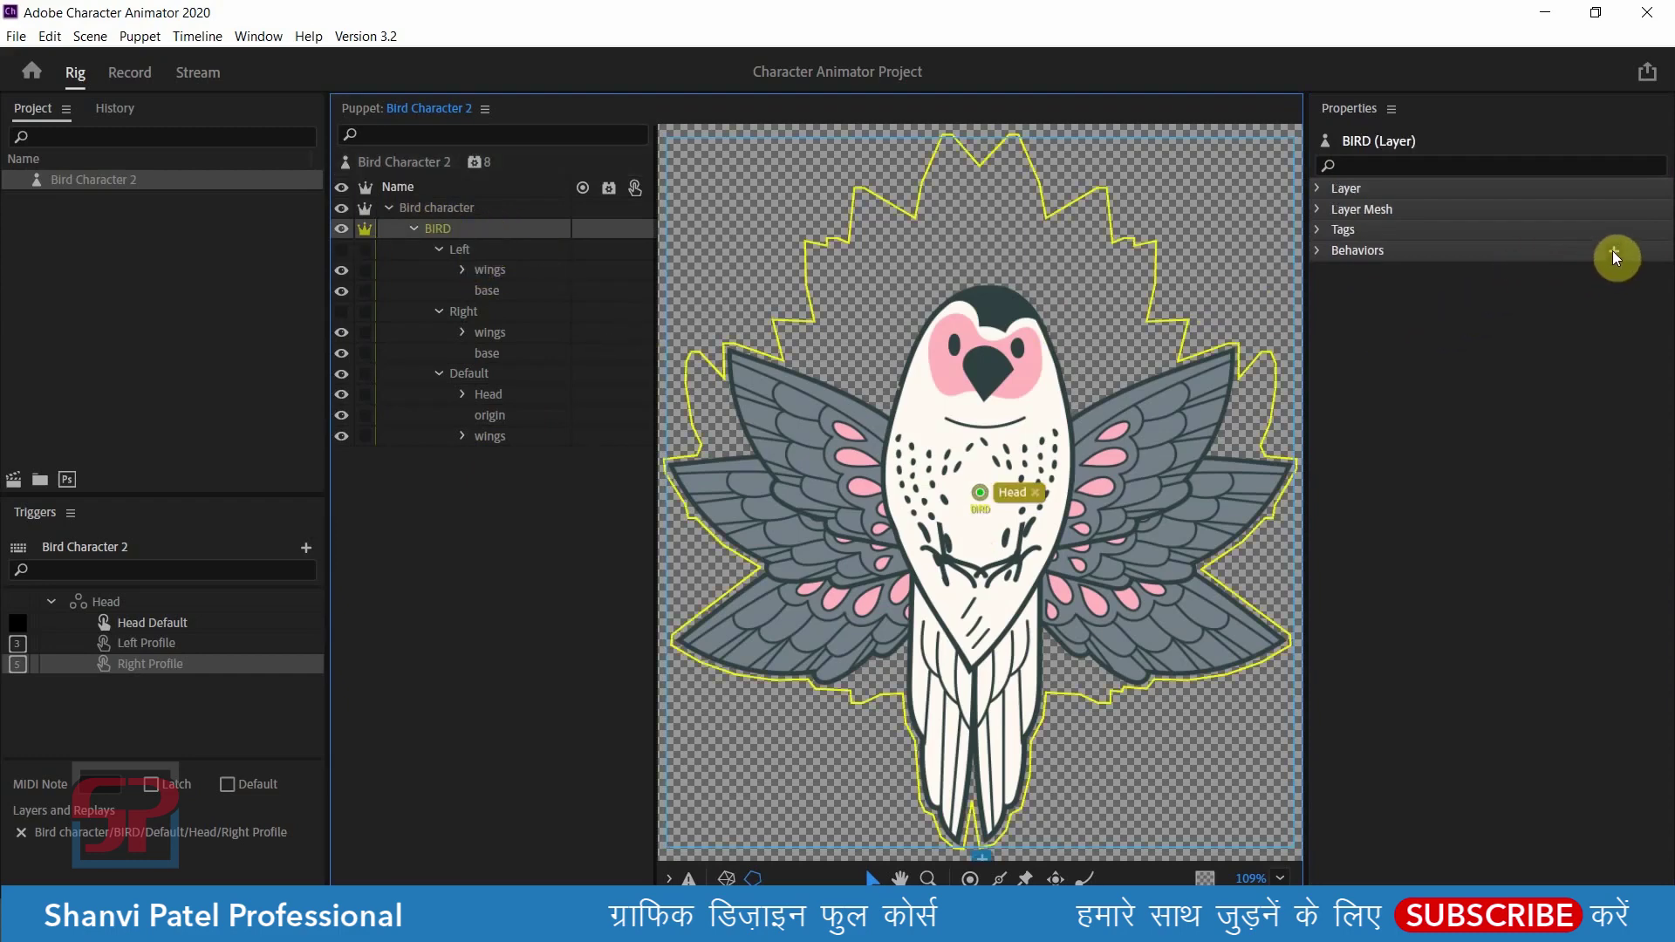
# - Add a Motion Trigger behavior to the BIRD layer and expand its settings
pyautogui.click(474, 163)
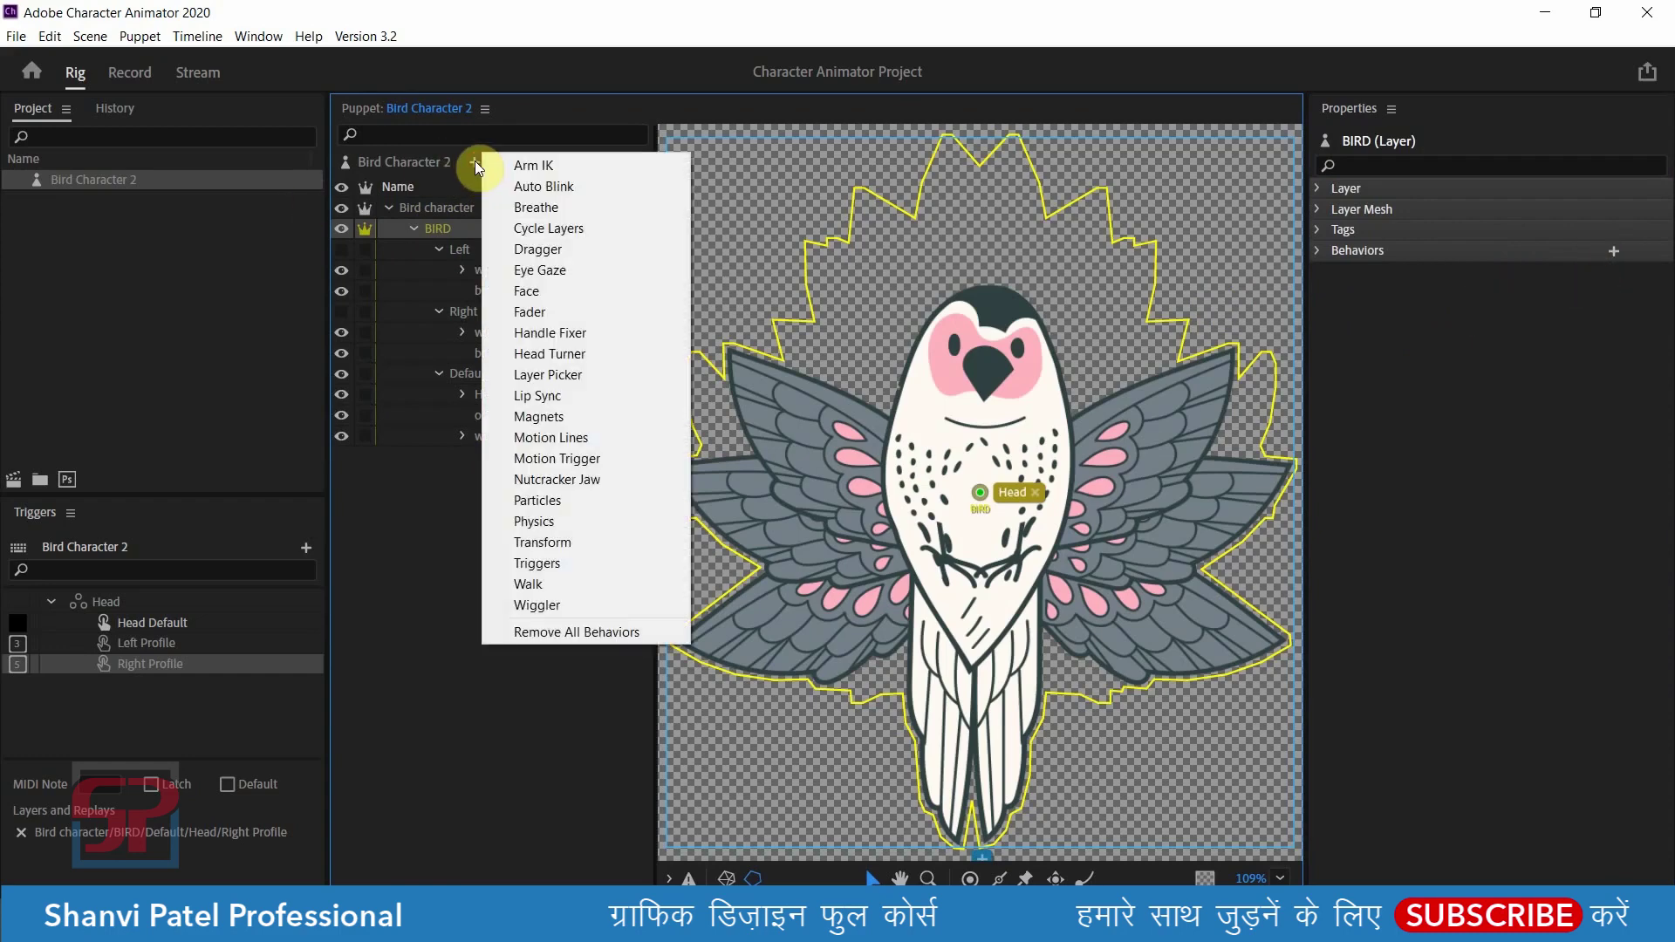
pyautogui.click(975, 415)
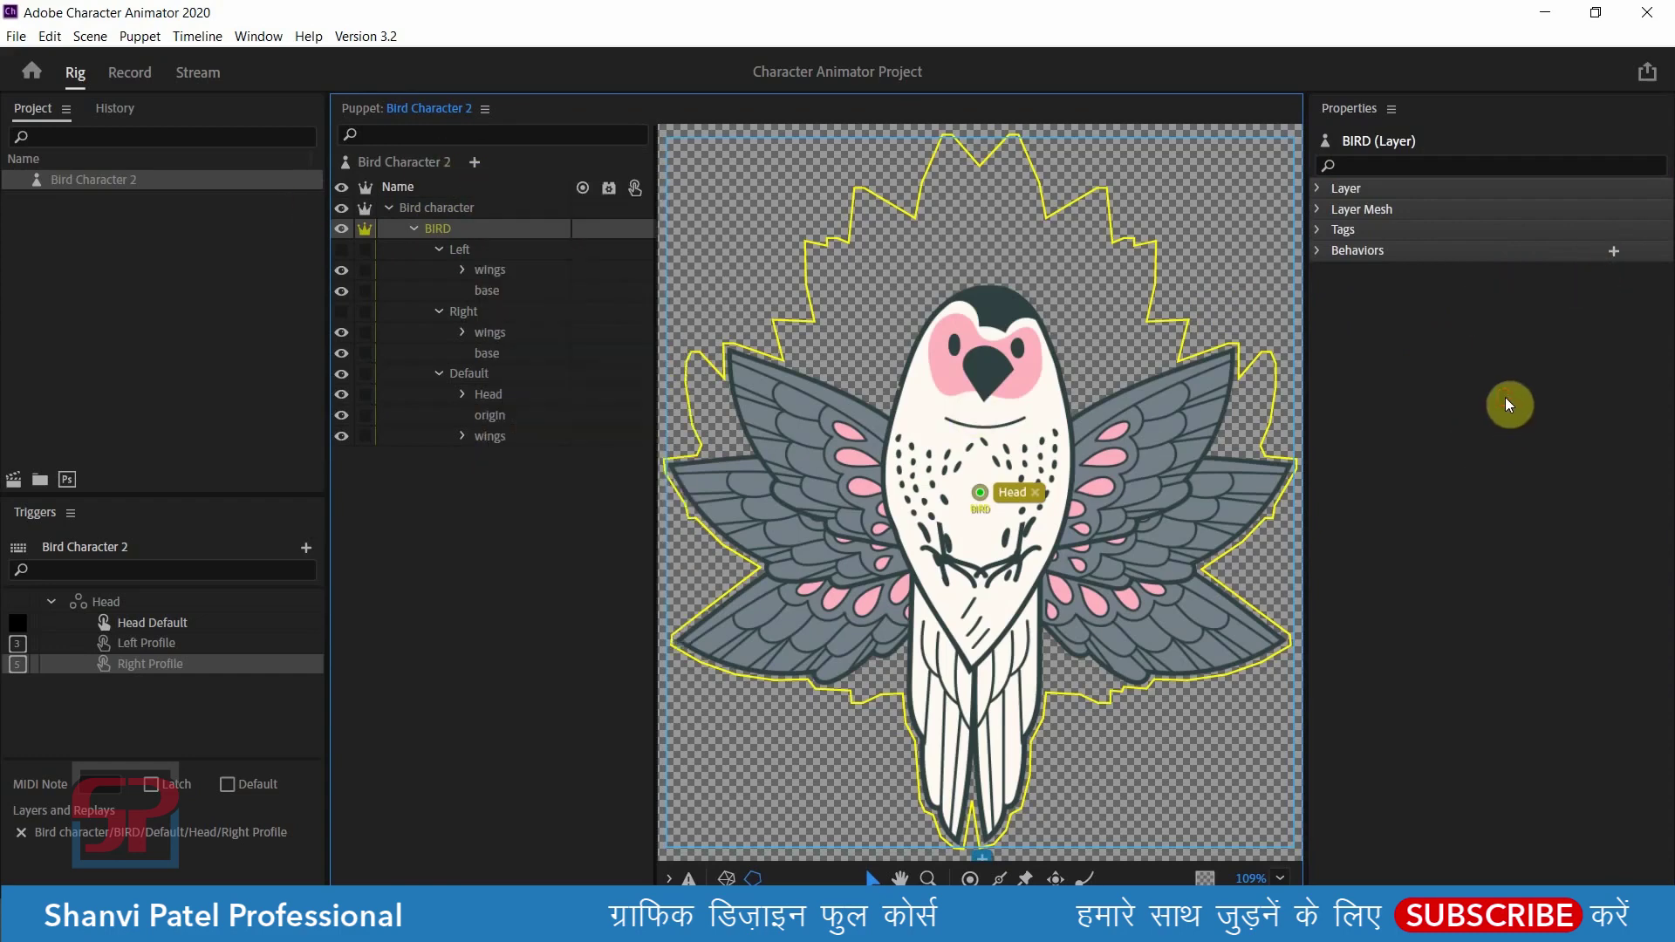
pyautogui.click(1619, 263)
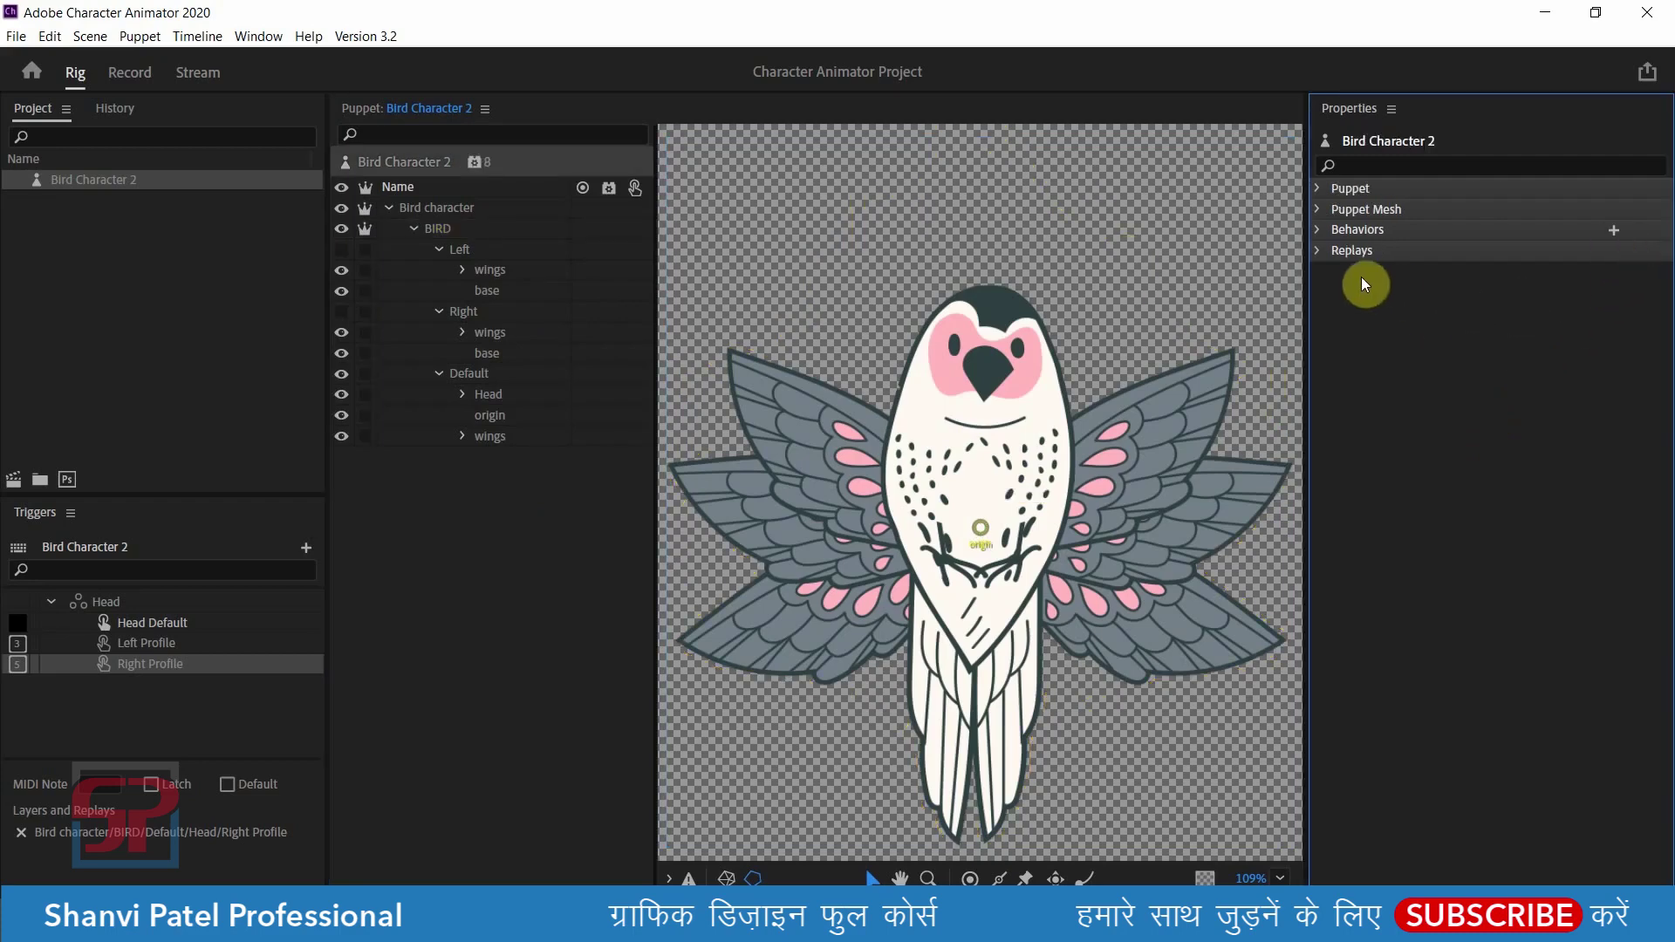
pyautogui.click(437, 228)
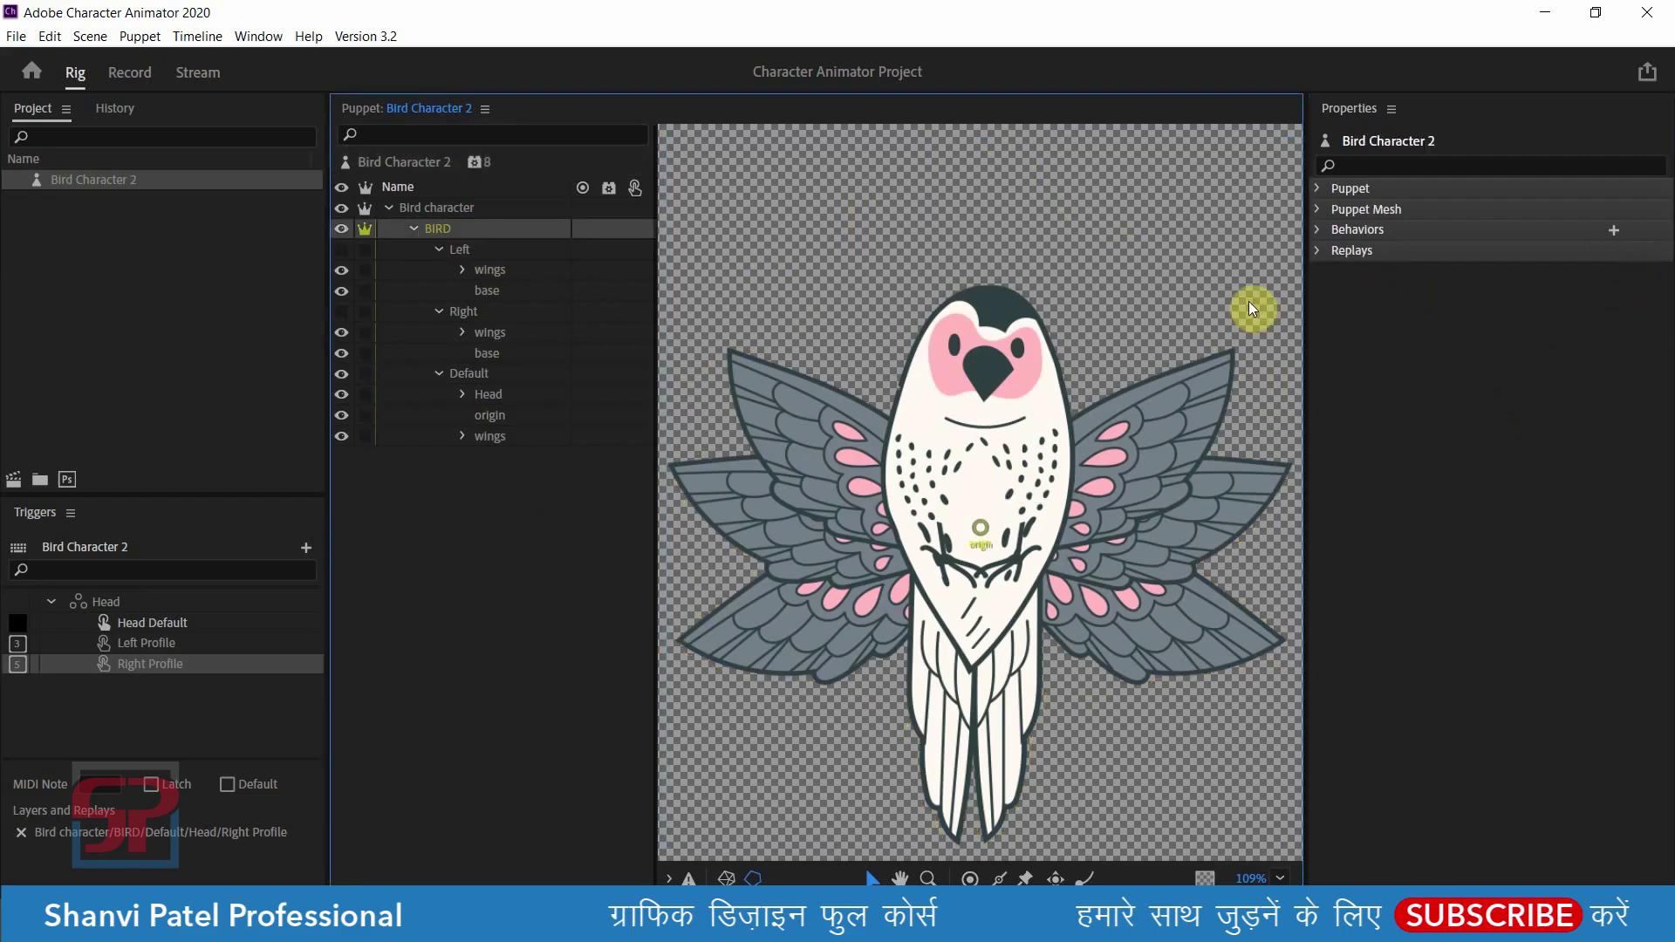
pyautogui.click(1607, 252)
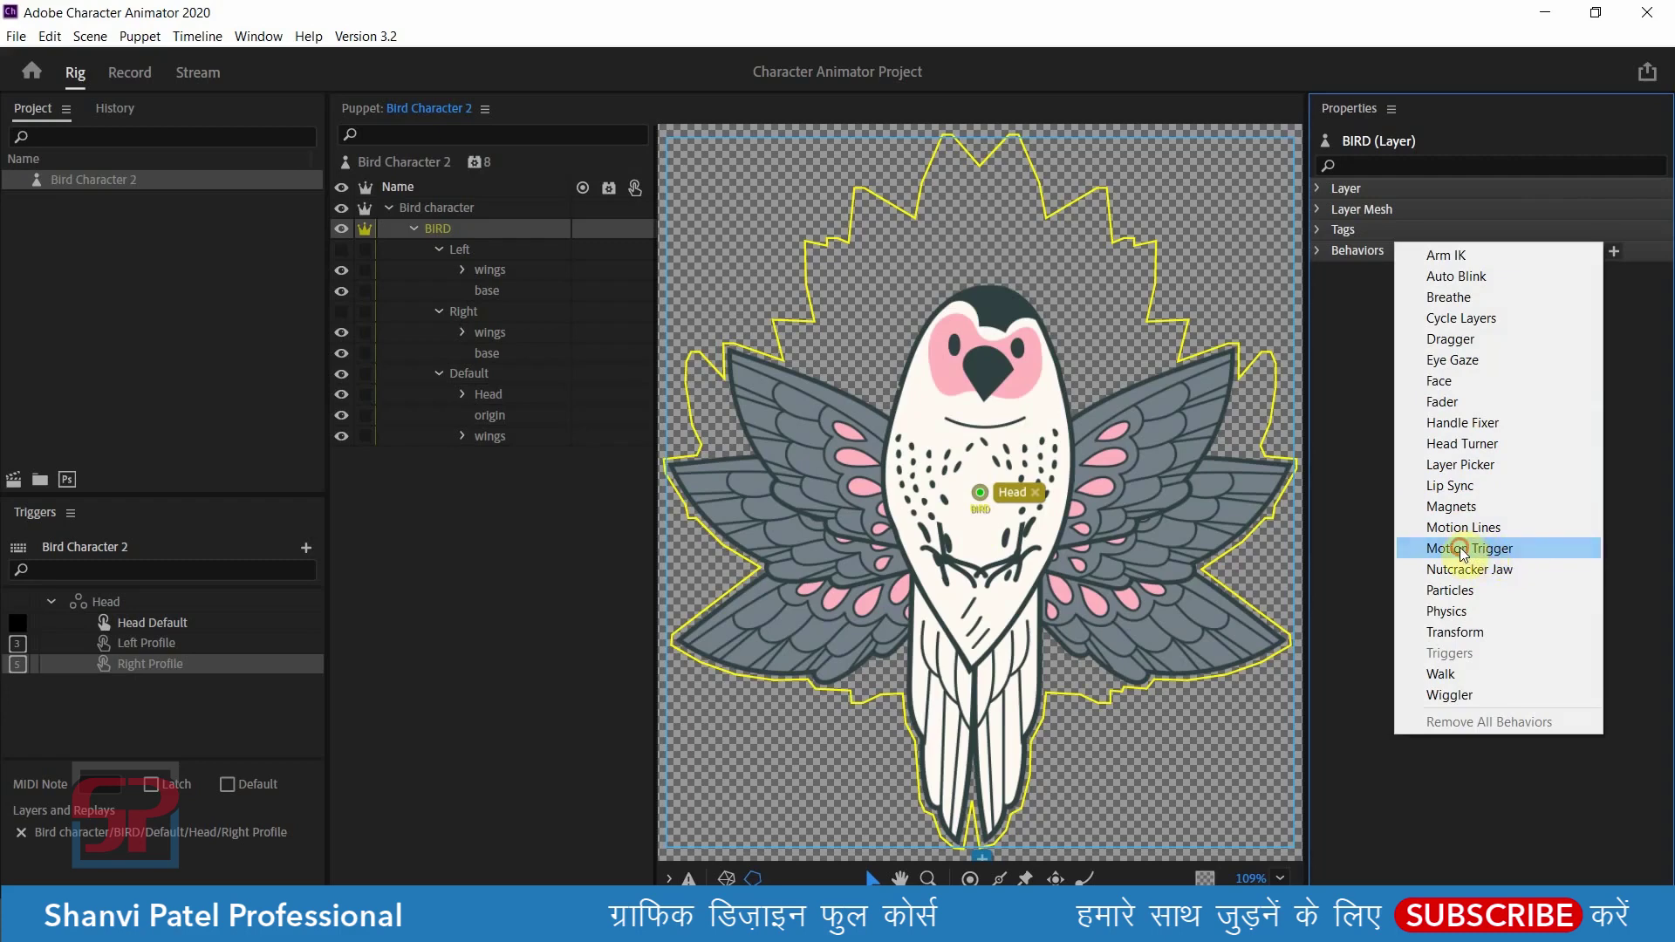
pyautogui.click(1464, 554)
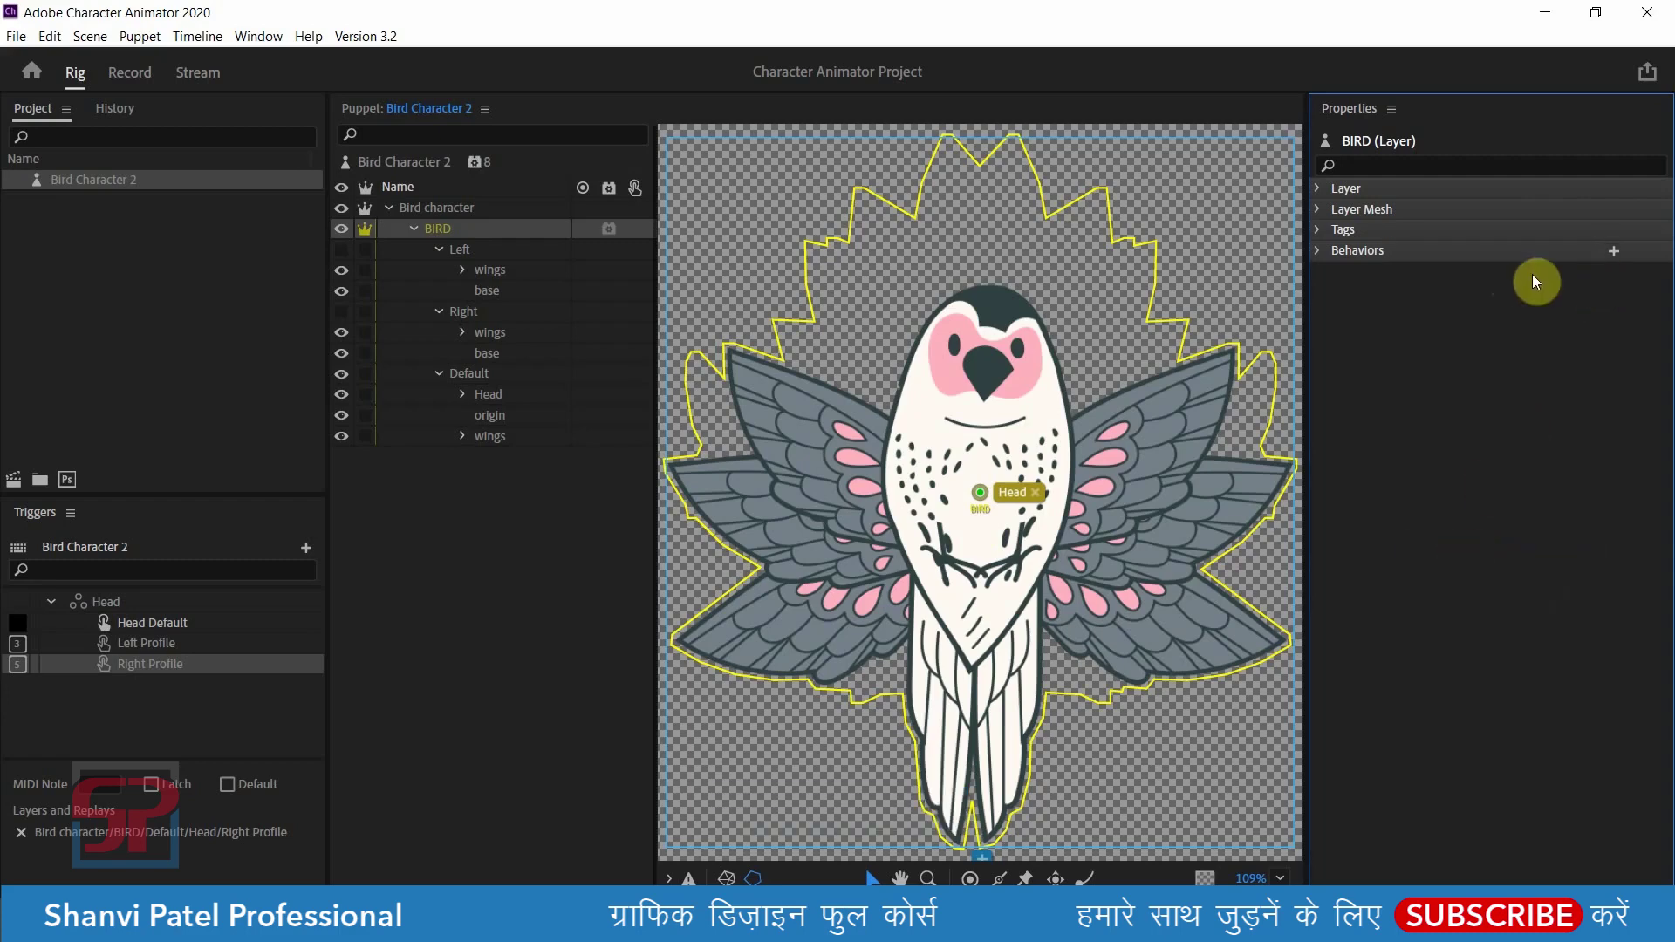
pyautogui.click(1317, 250)
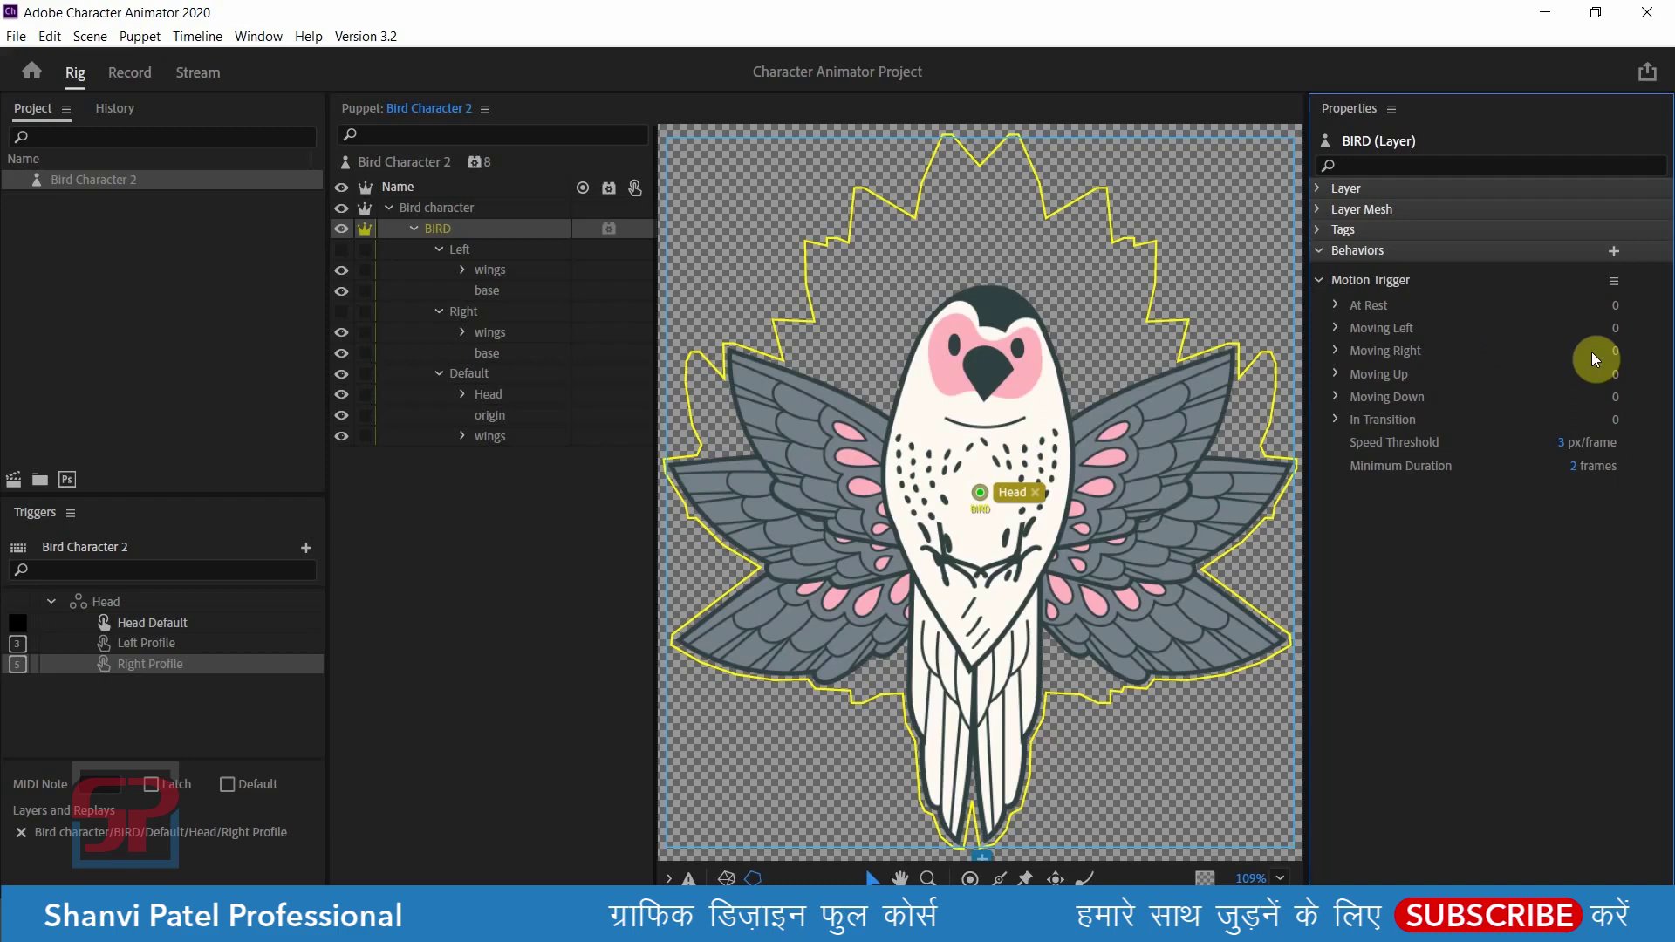
pyautogui.click(1578, 506)
# - Set BIRD's Motion Trigger Speed Threshold to 10 px/frame and Minimum Duration to 5 frames
pyautogui.click(1561, 445)
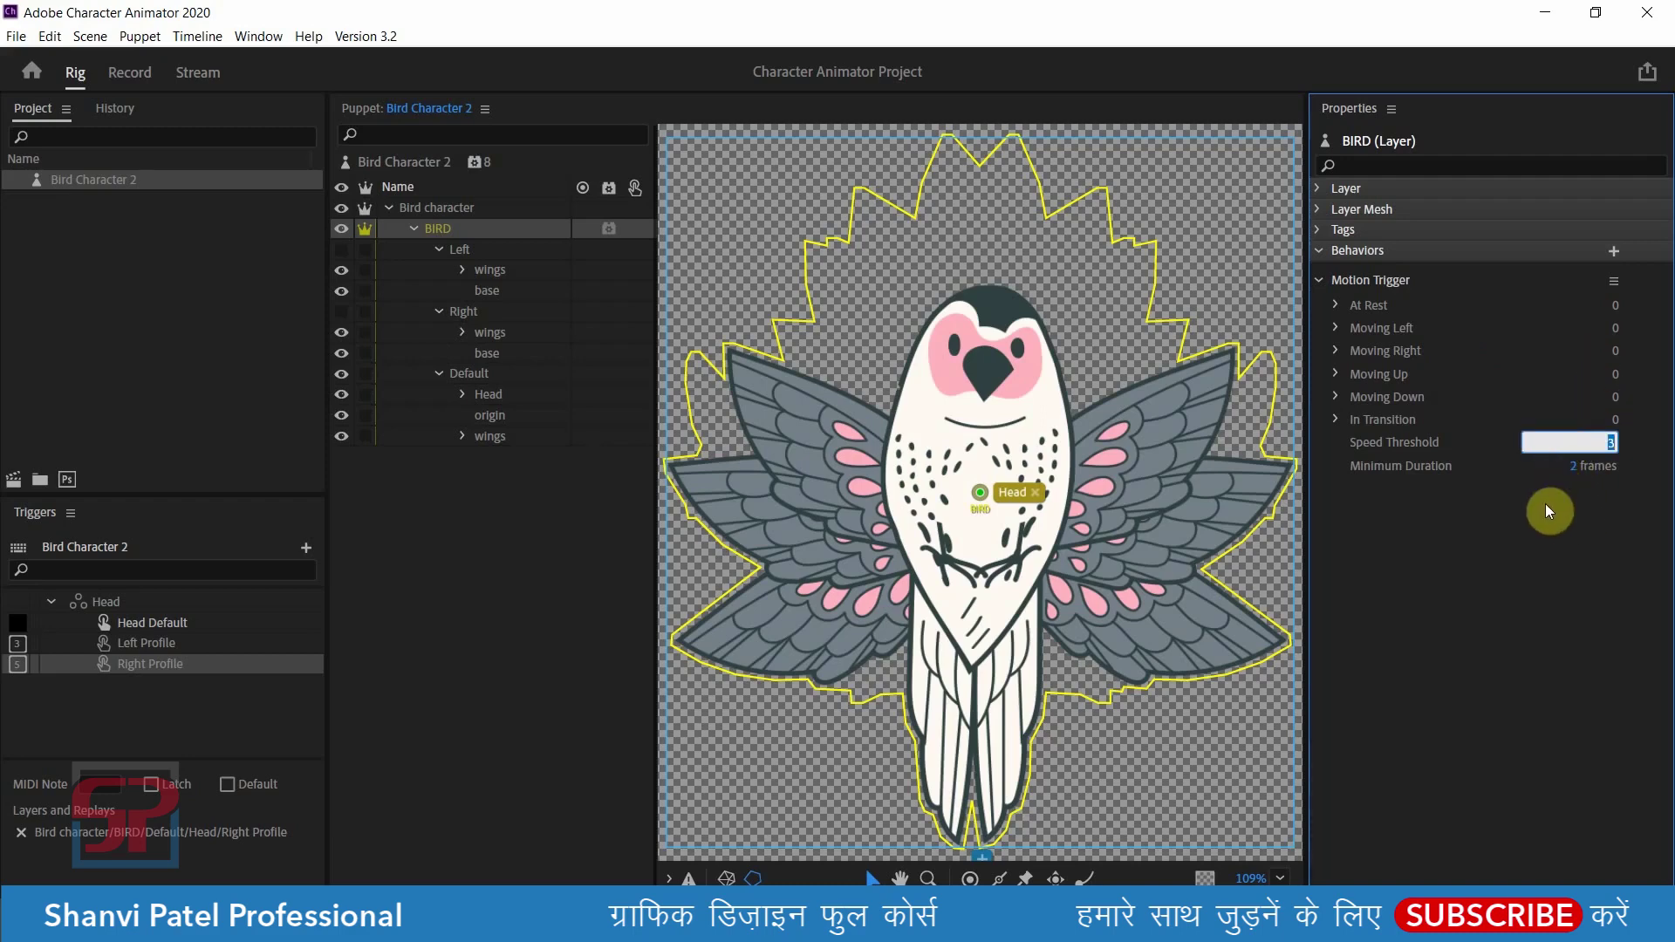
pyautogui.write('10')
pyautogui.press('Return')
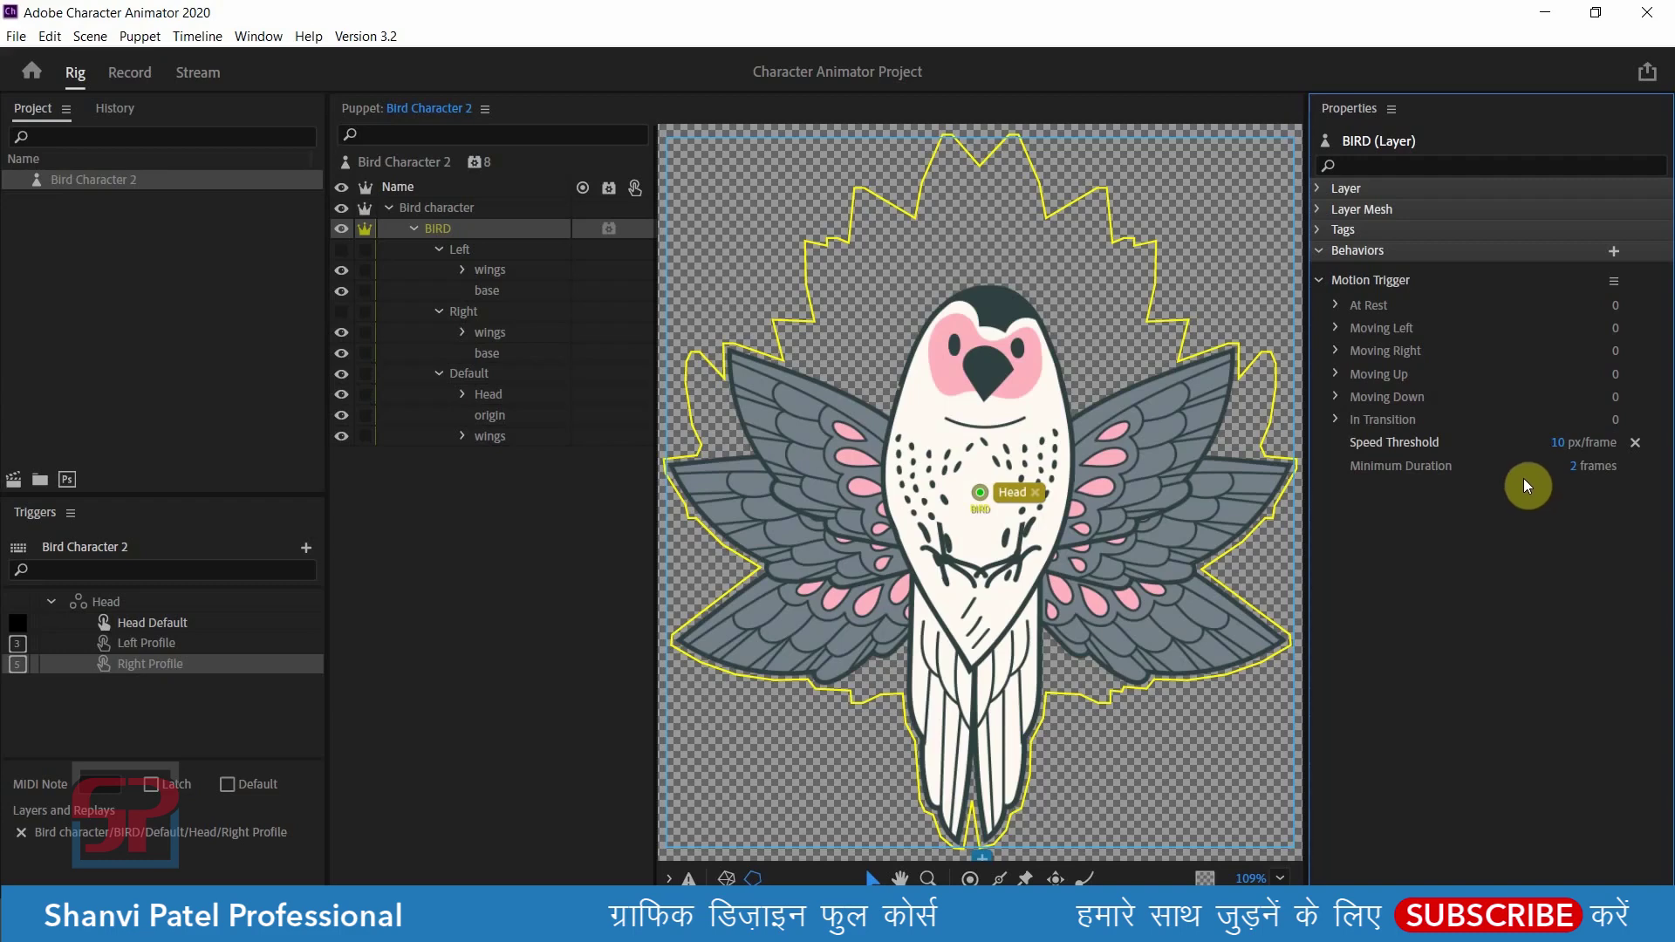
pyautogui.click(1580, 471)
pyautogui.write('5')
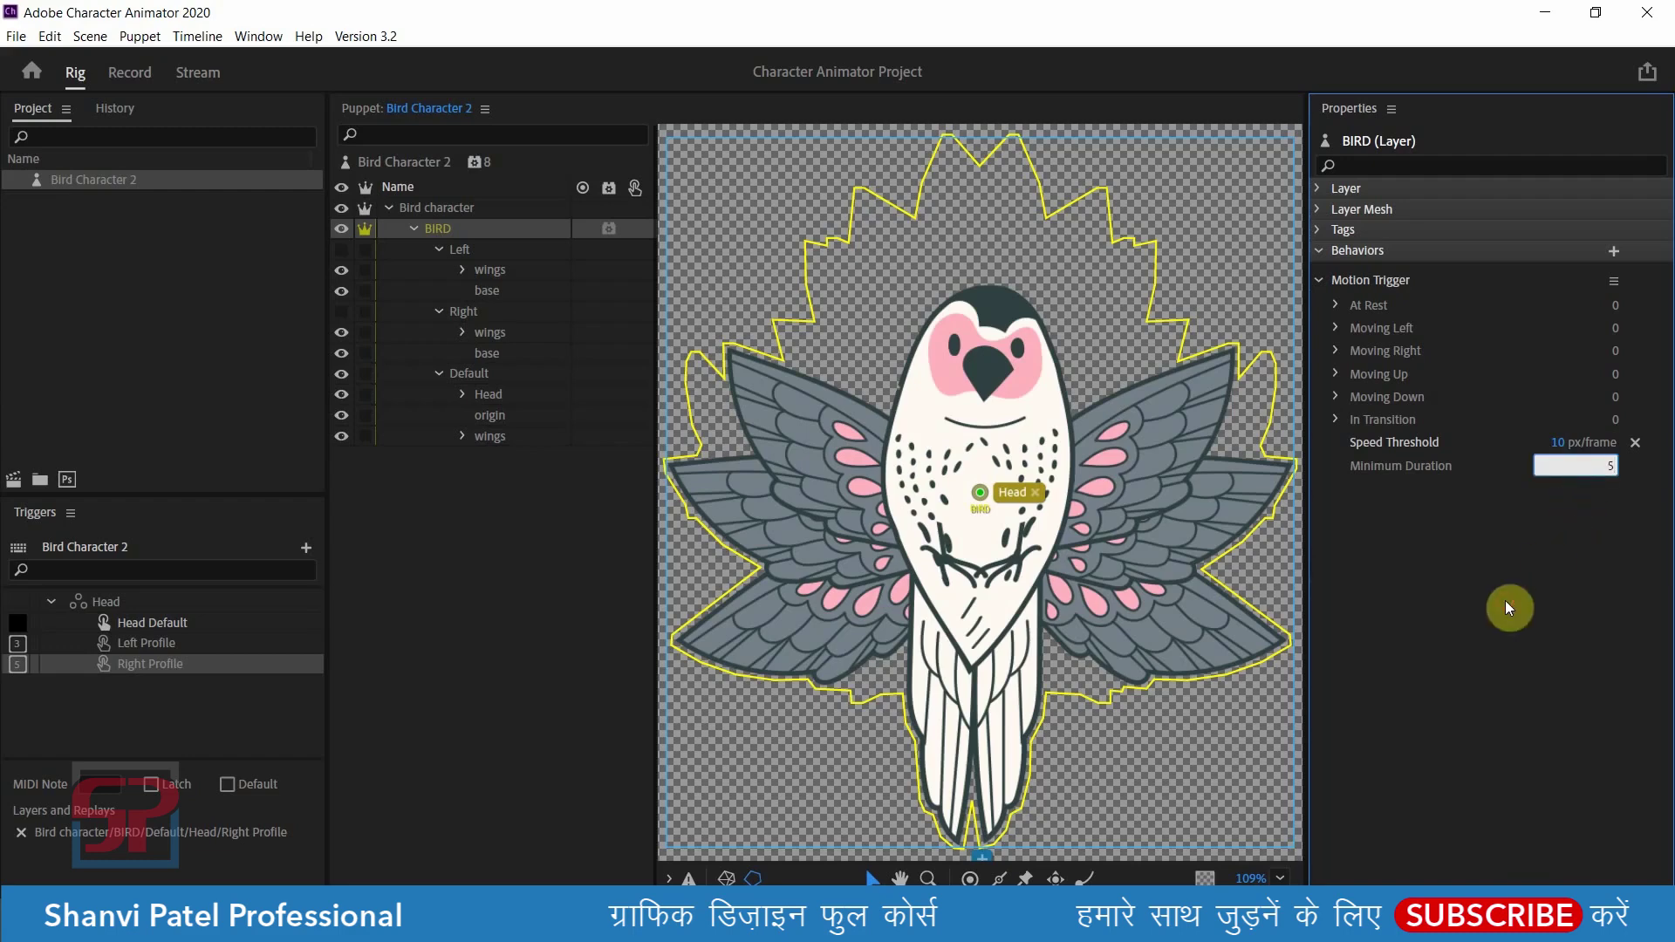
pyautogui.press('Return')
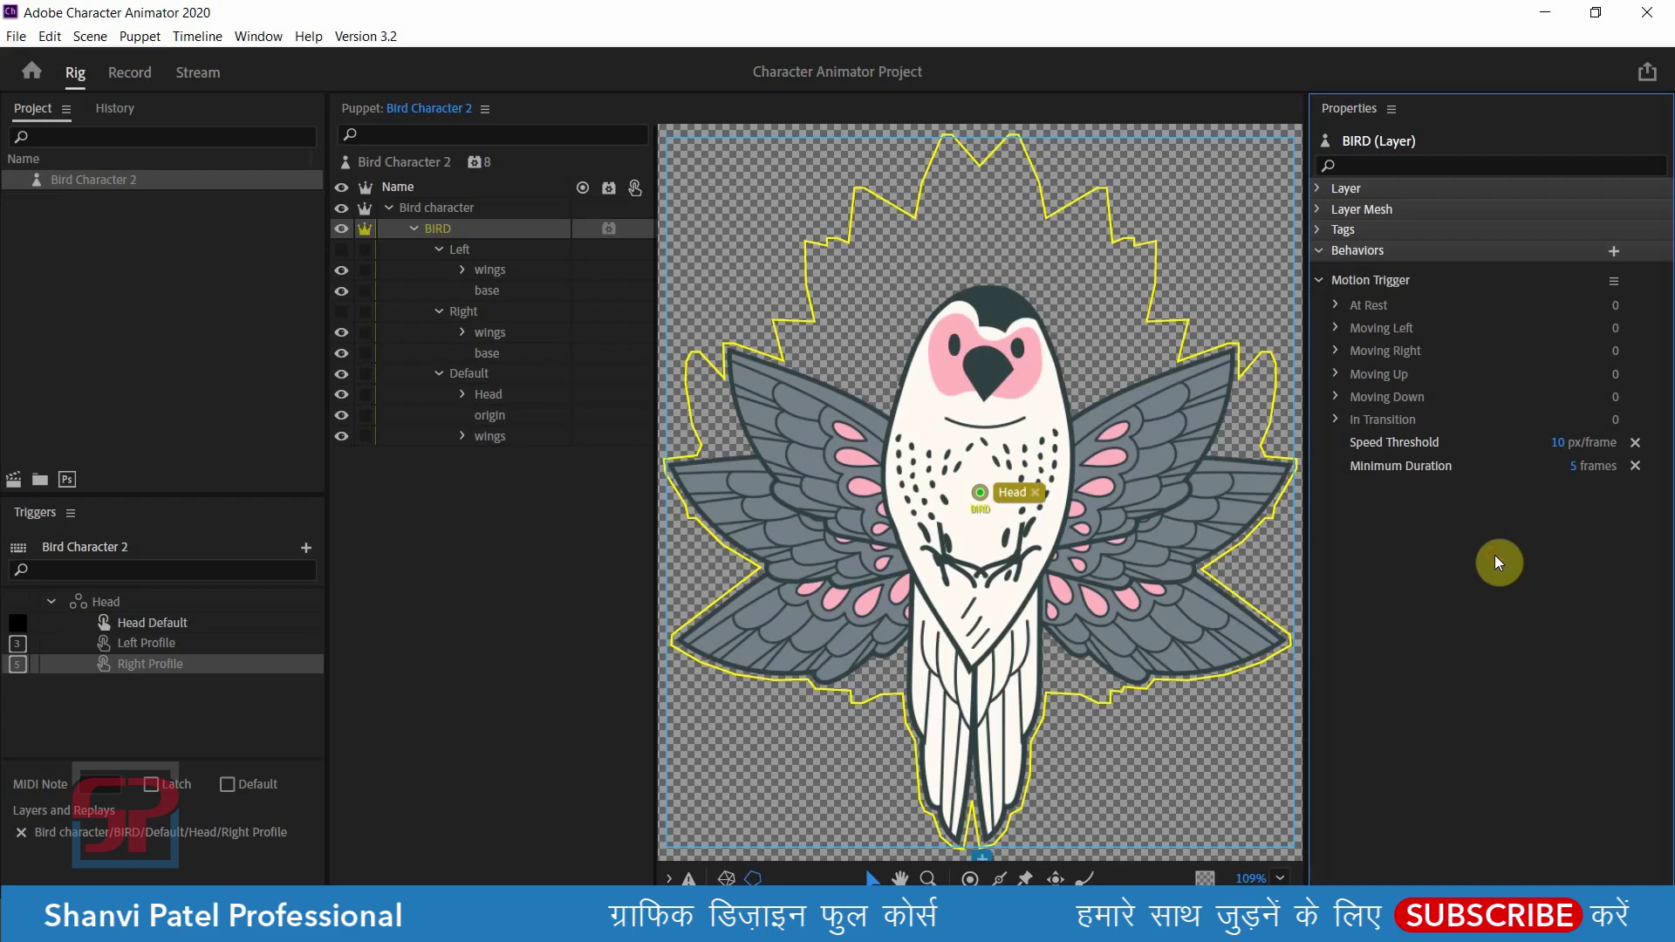
pyautogui.click(471, 250)
pyautogui.click(483, 229)
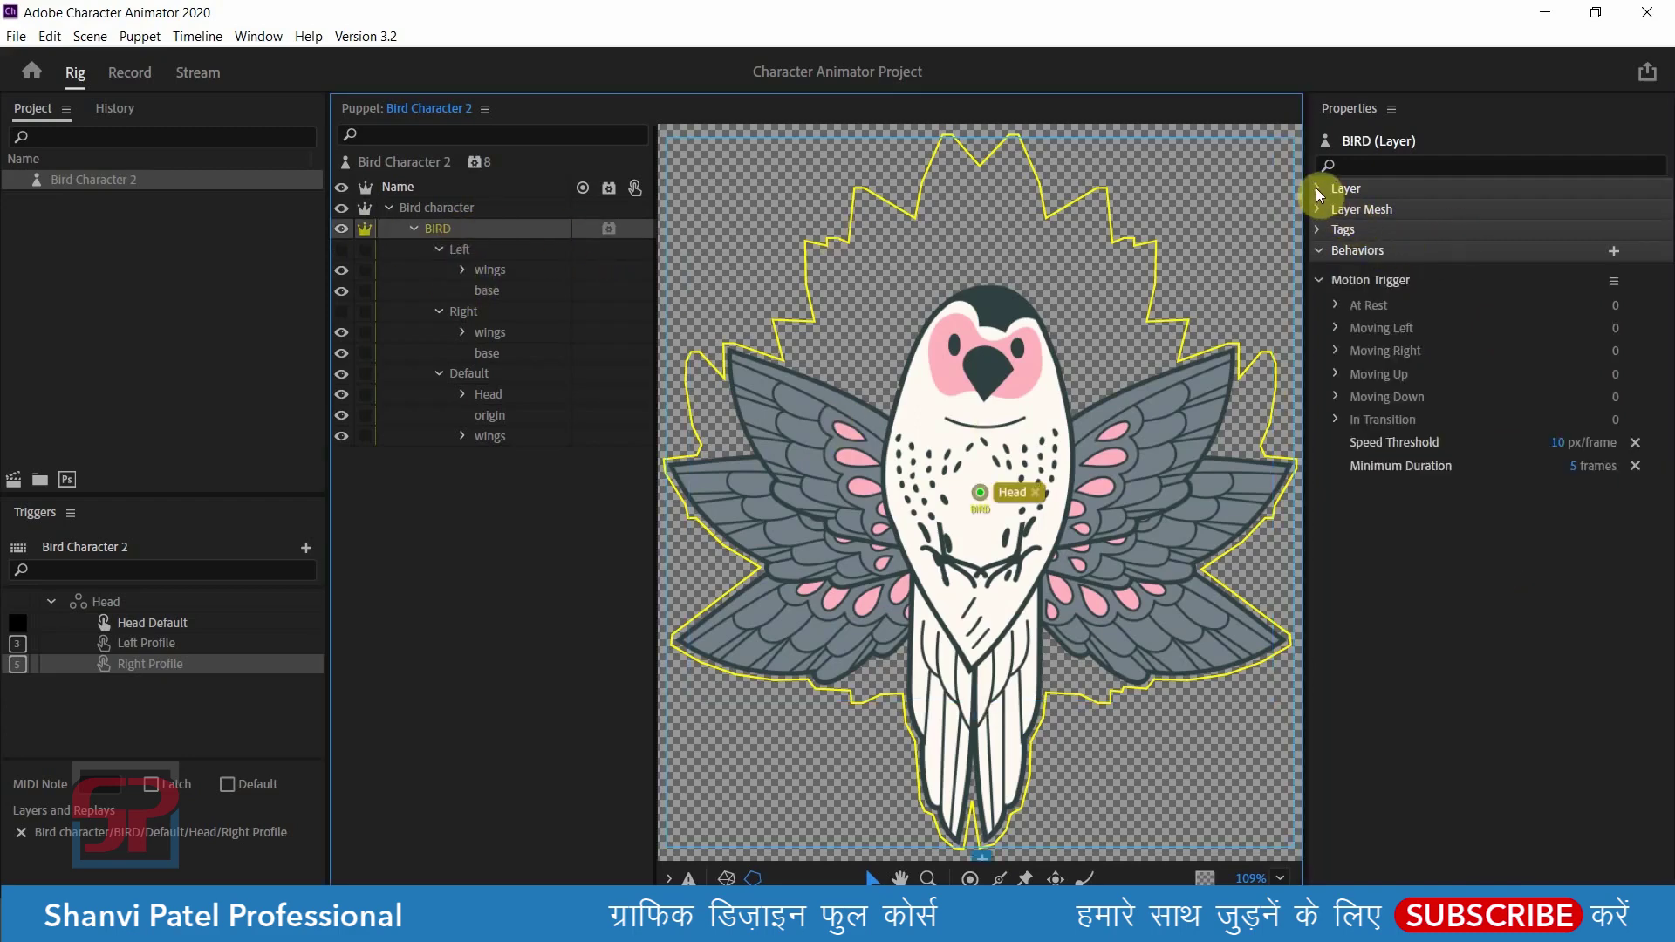
# - Tag the BIRD handle as Draggable
pyautogui.click(1317, 228)
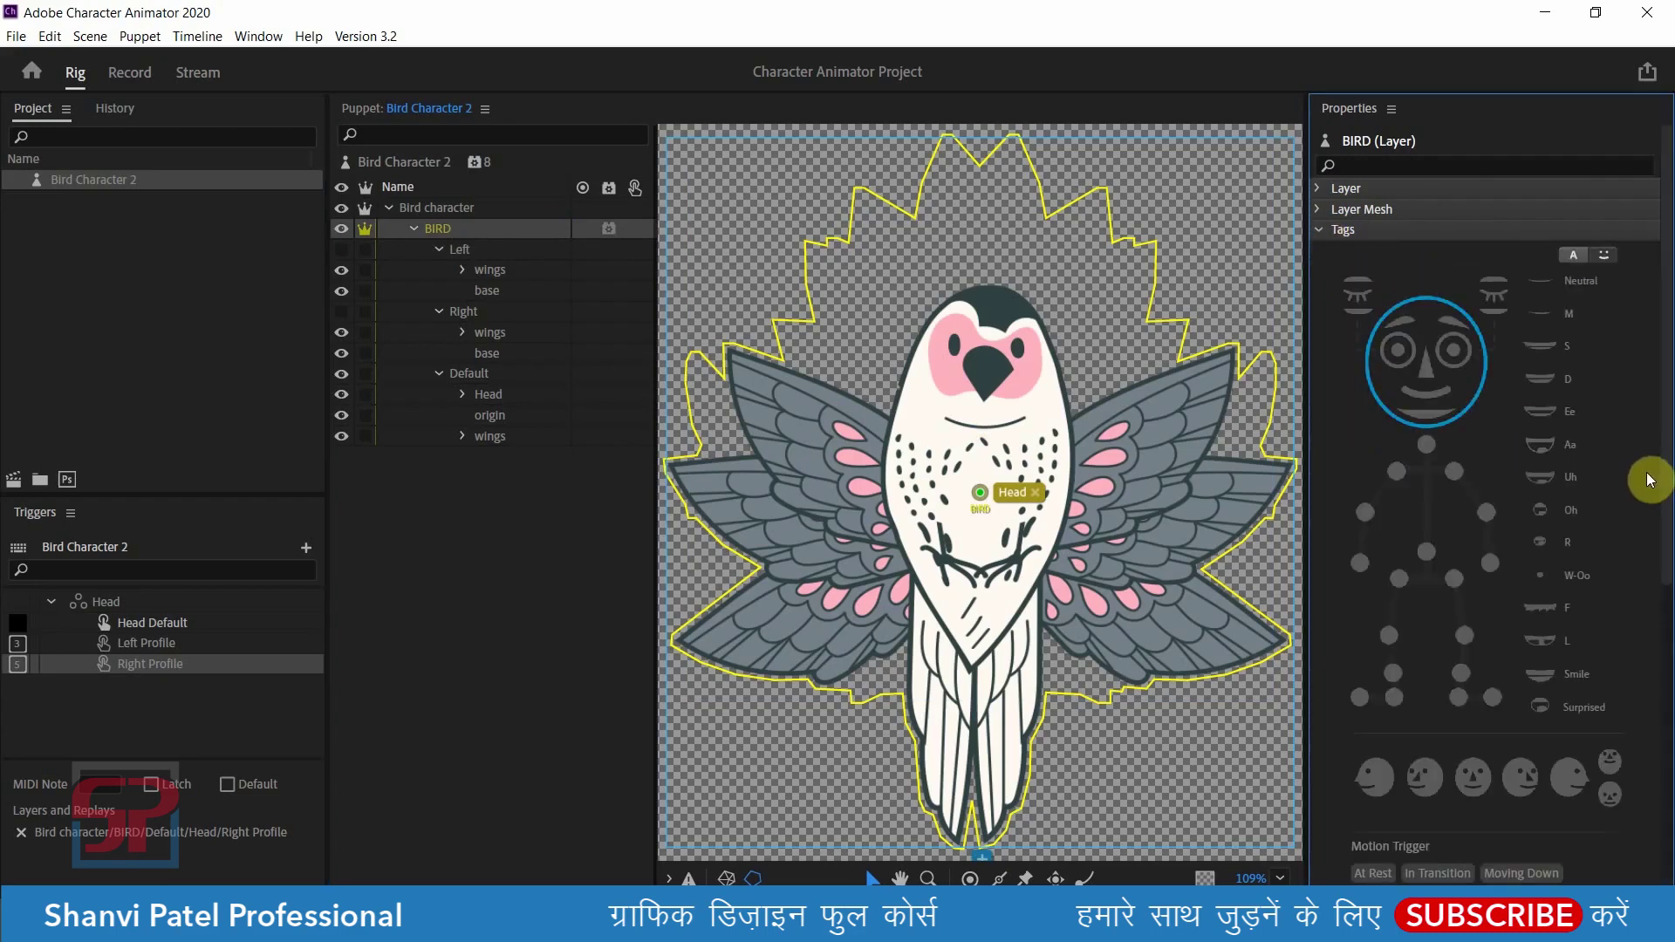
pyautogui.scroll(-5, 1584, 515)
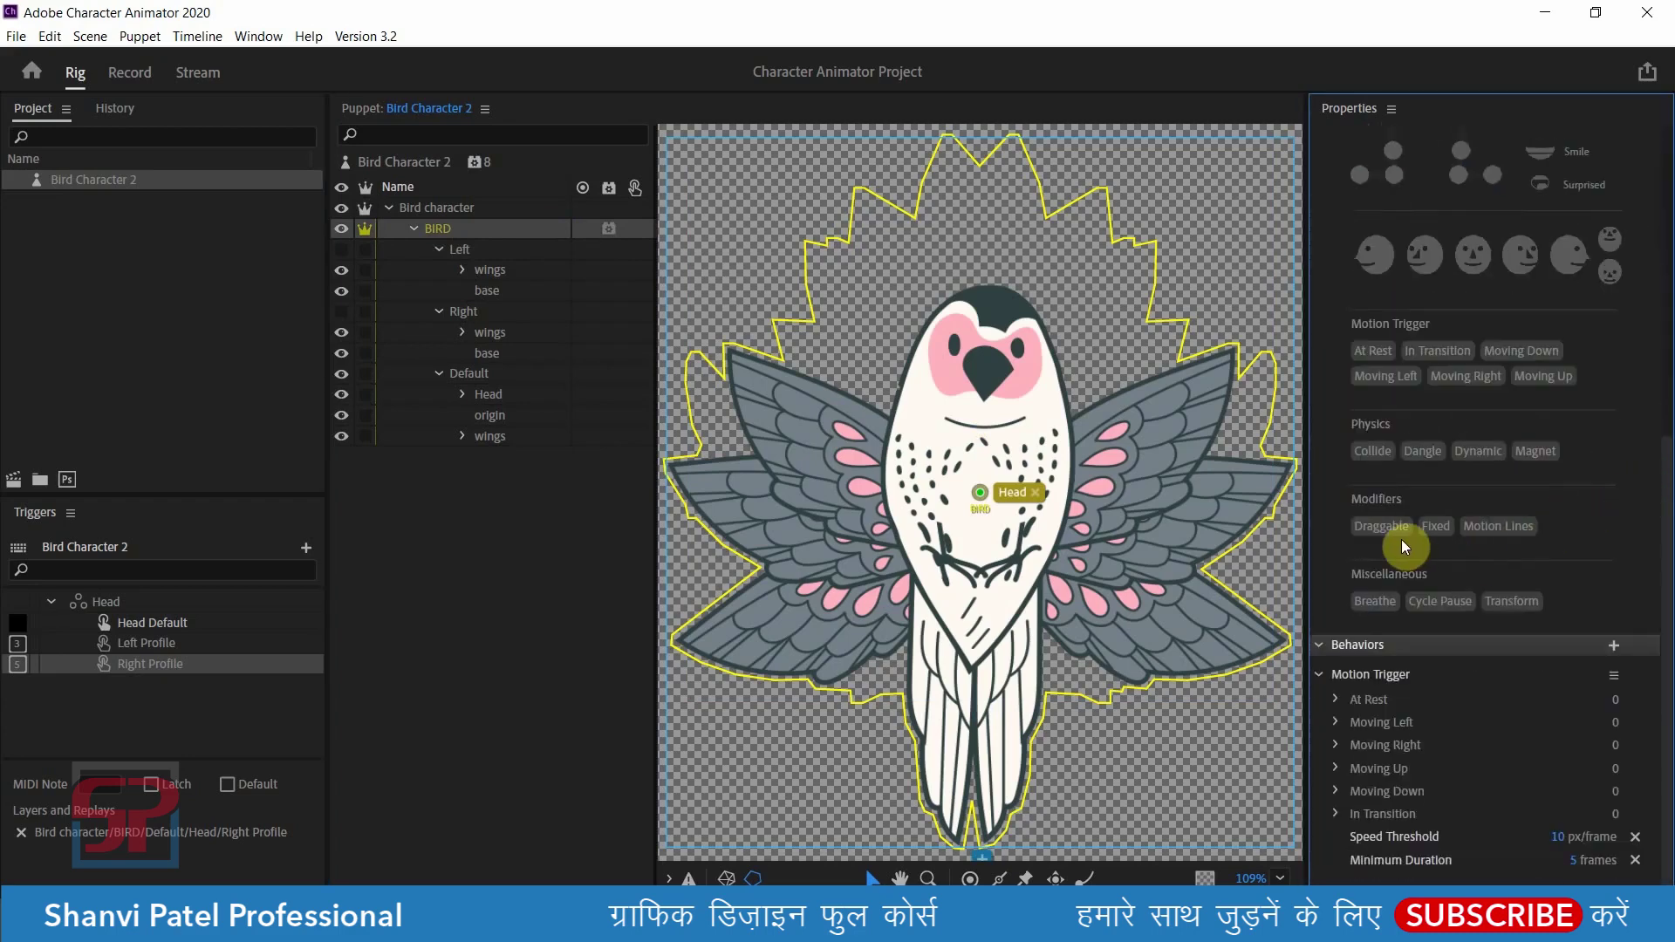
pyautogui.moveTo(1378, 533)
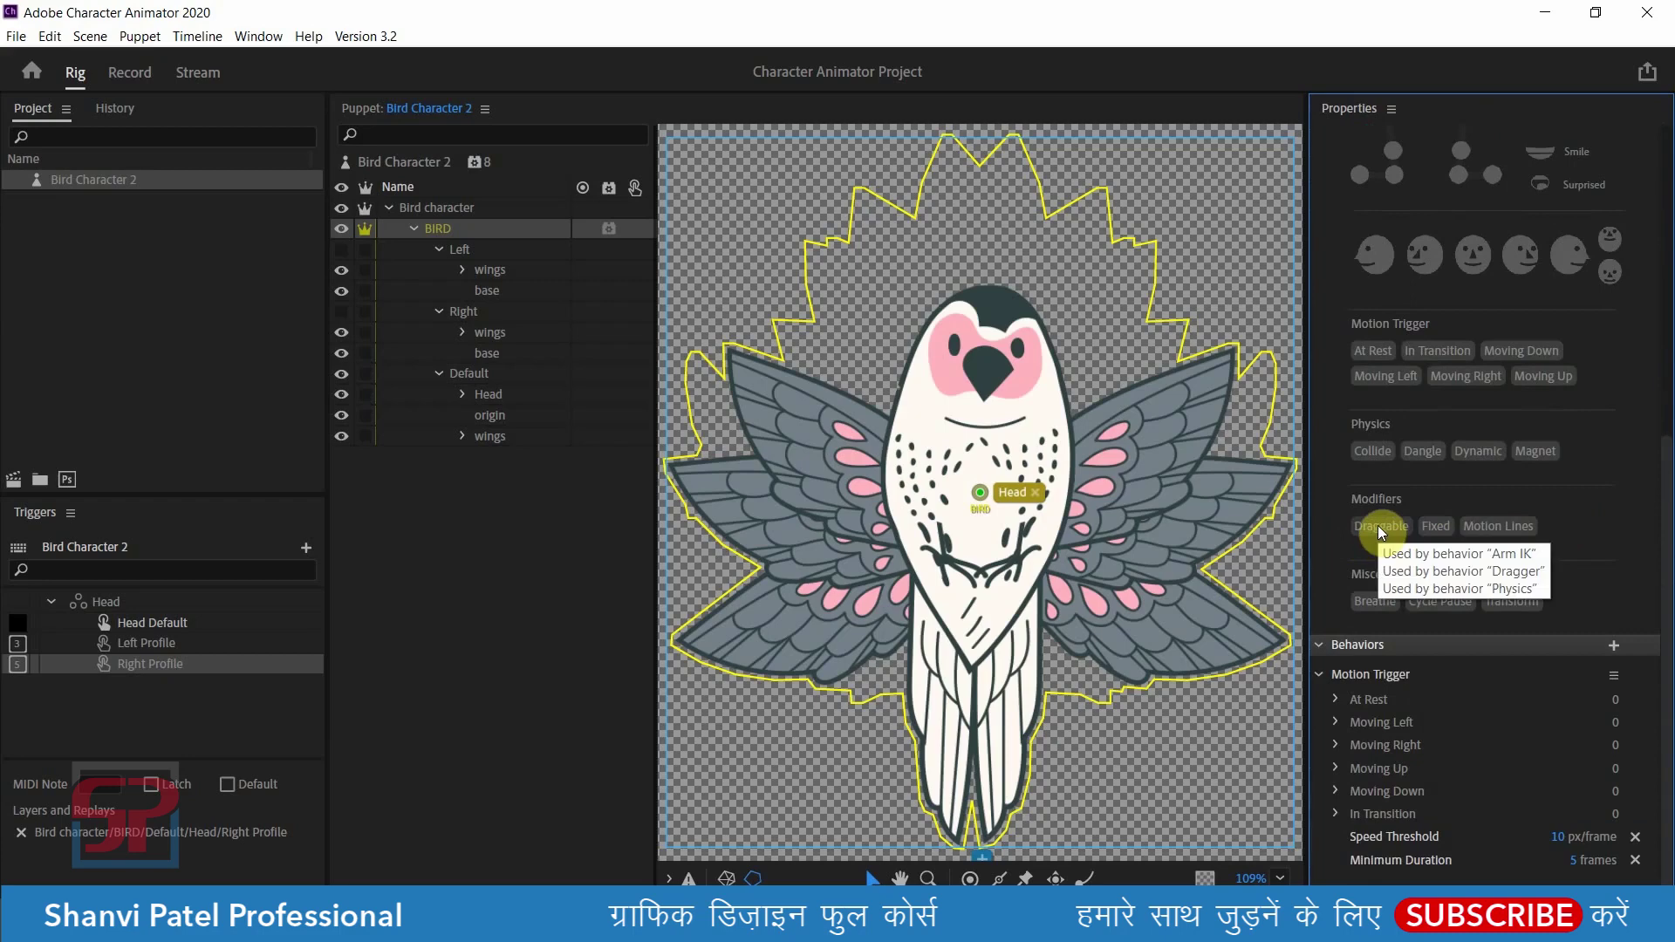
pyautogui.click(1379, 526)
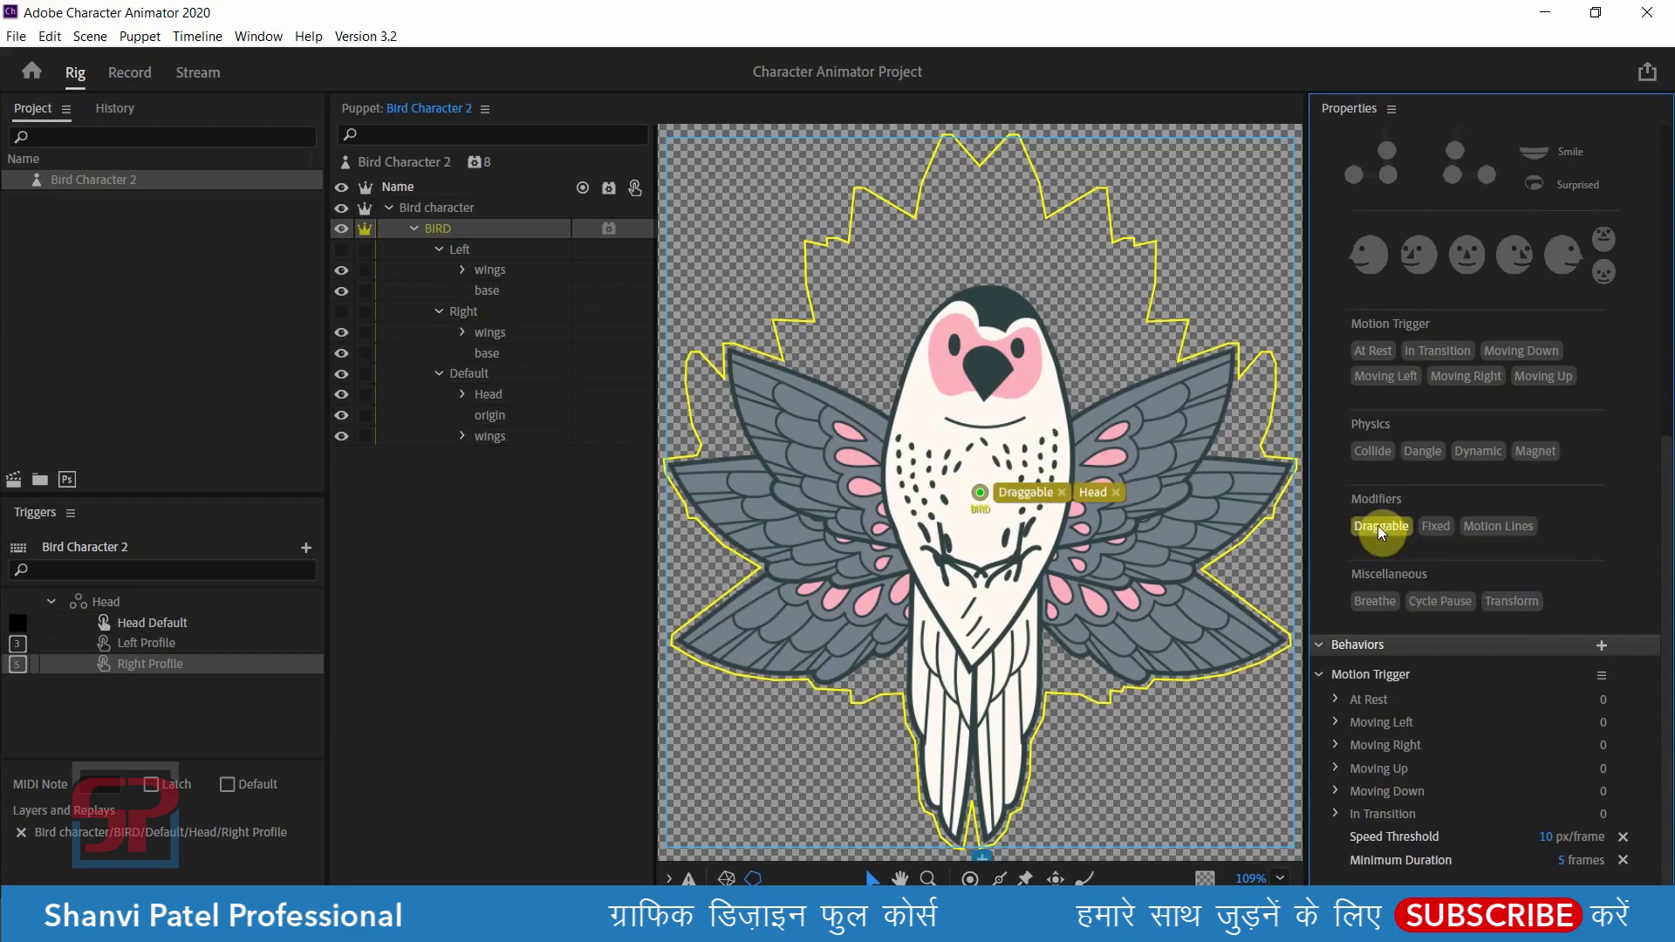
pyautogui.scroll(3, 1593, 459)
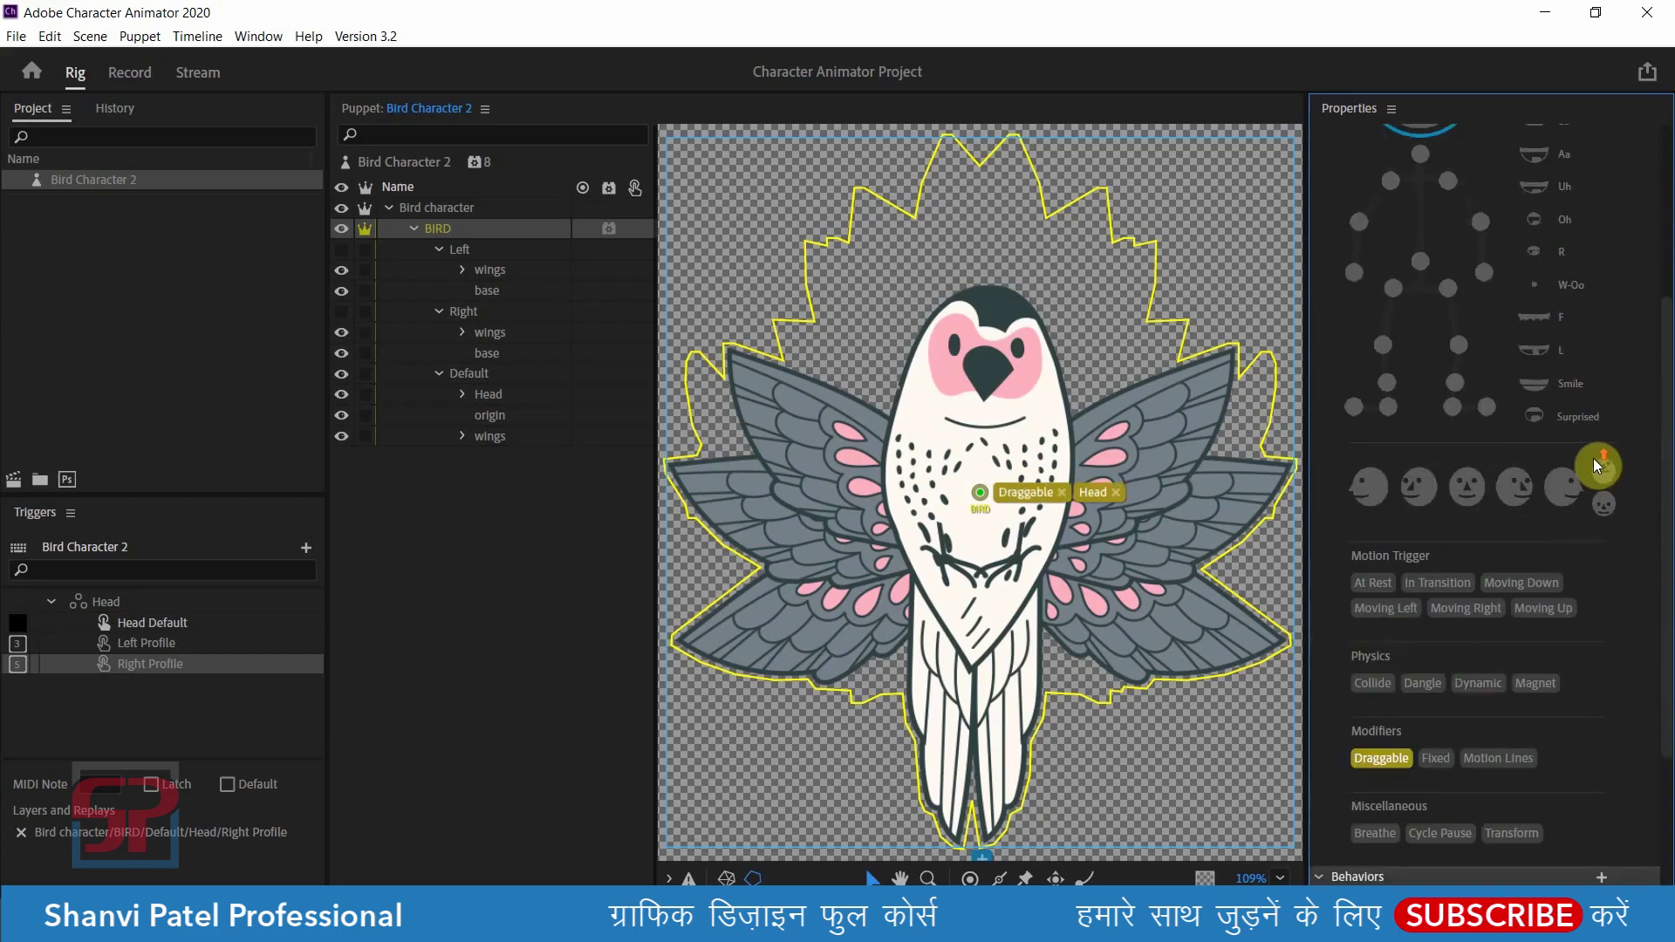
# - Tag the Left, Right and Default groups as Moving Left, Moving Right and At Rest
pyautogui.click(490, 249)
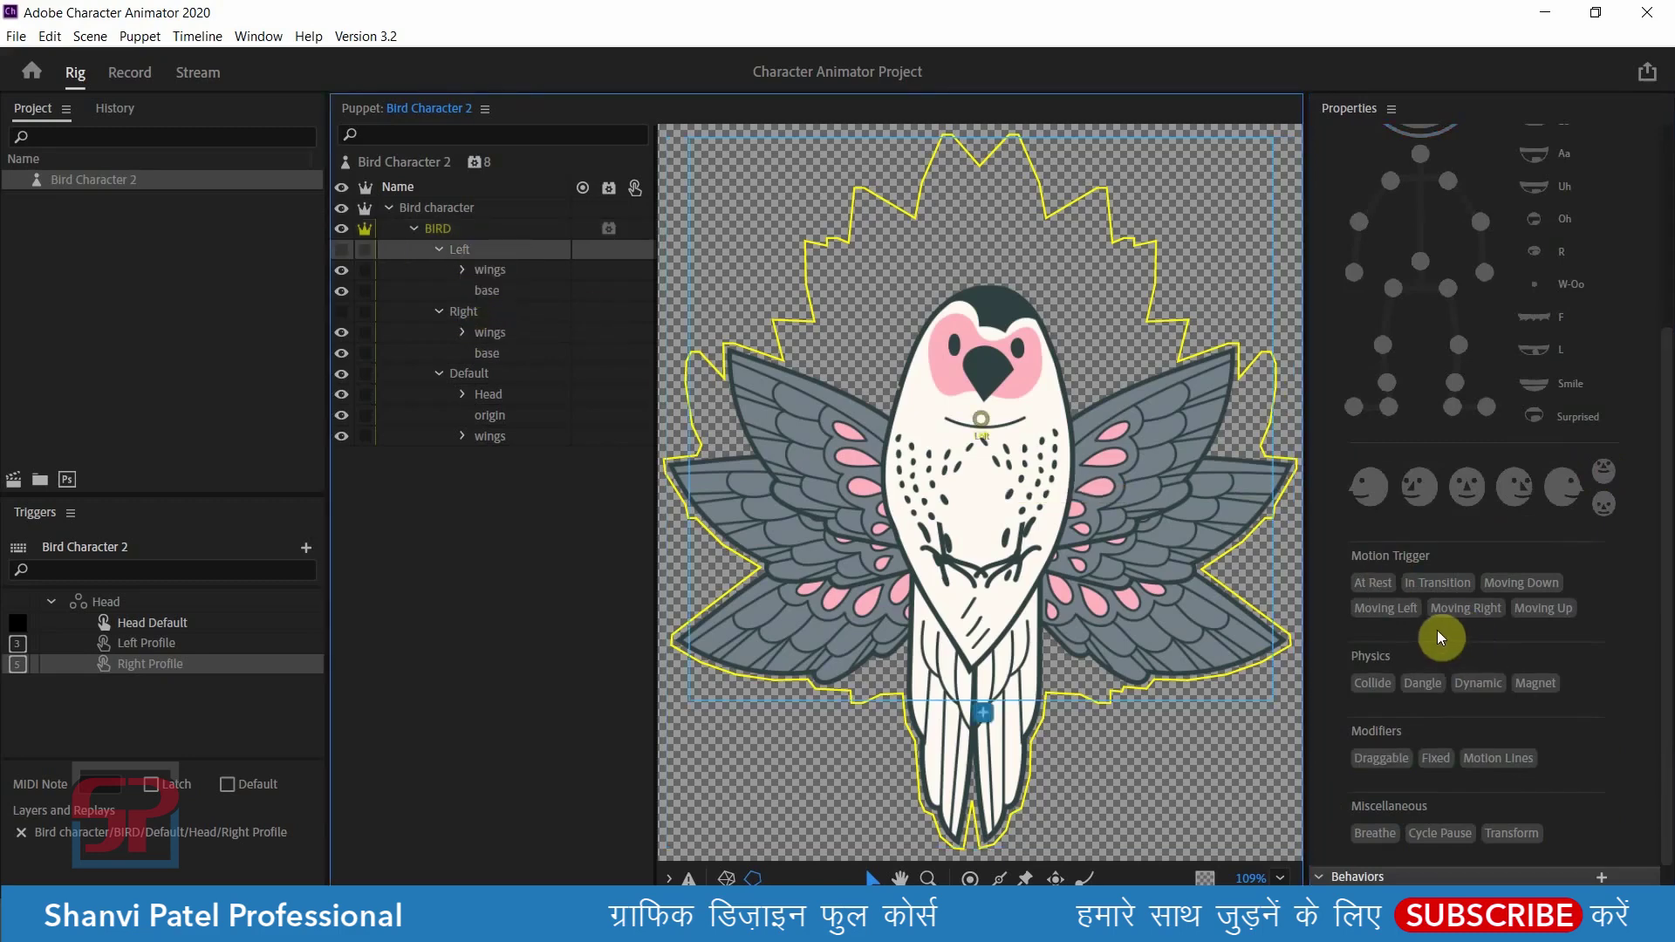
pyautogui.click(1393, 610)
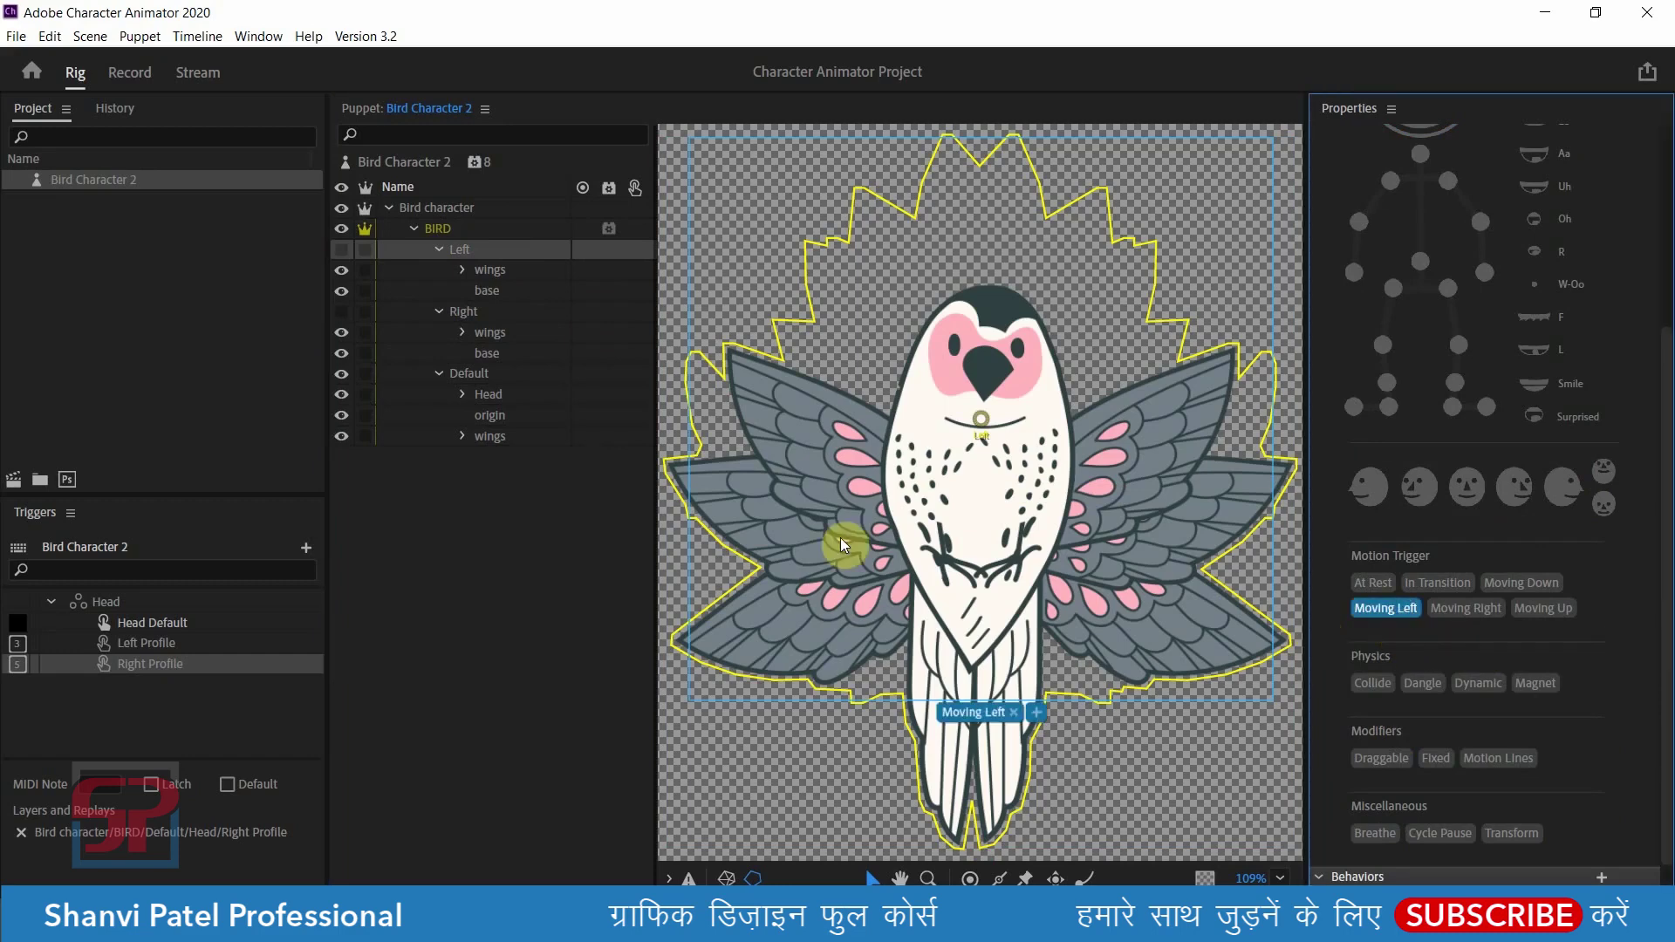
pyautogui.click(454, 316)
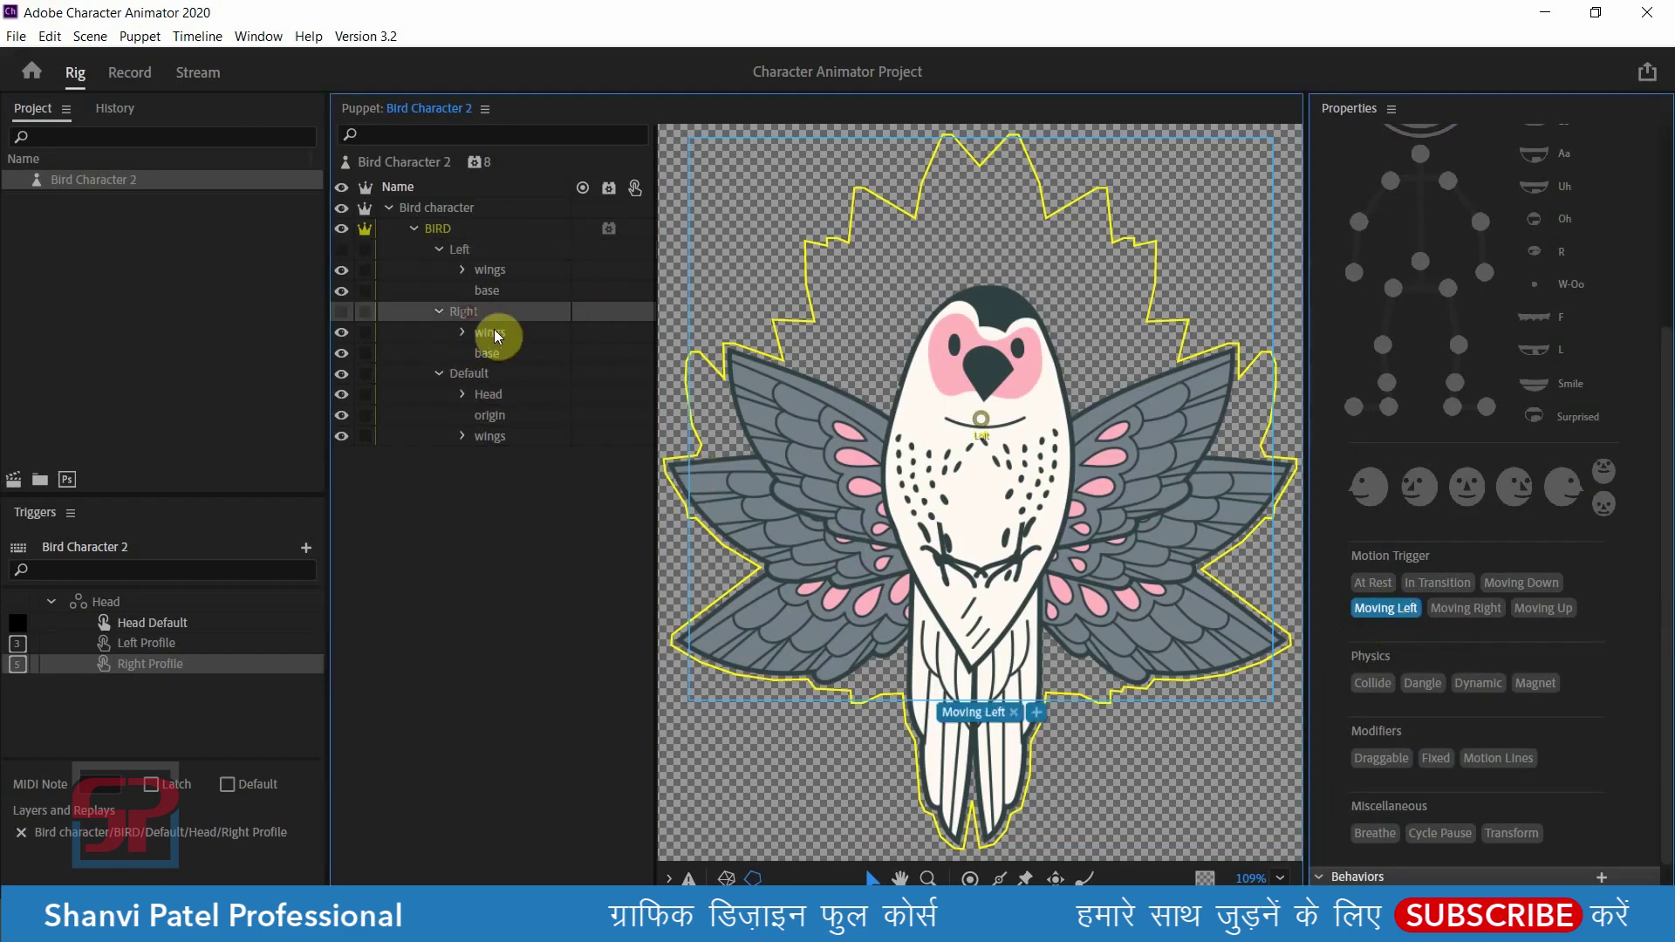
pyautogui.click(1466, 608)
pyautogui.click(479, 374)
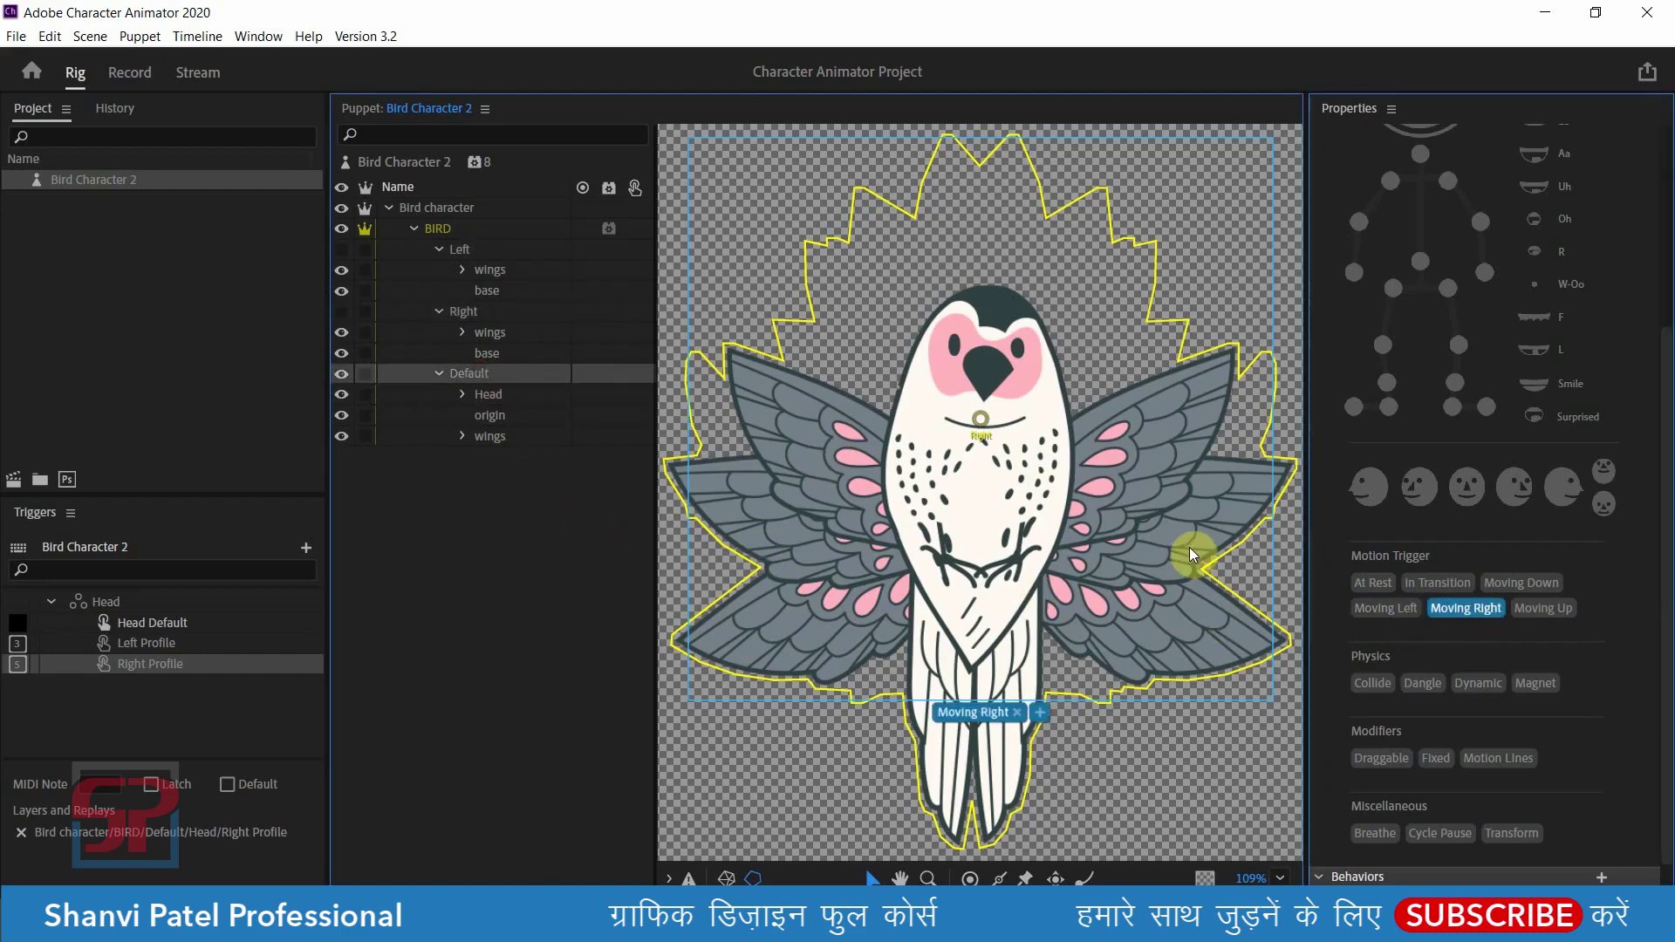
pyautogui.click(1371, 582)
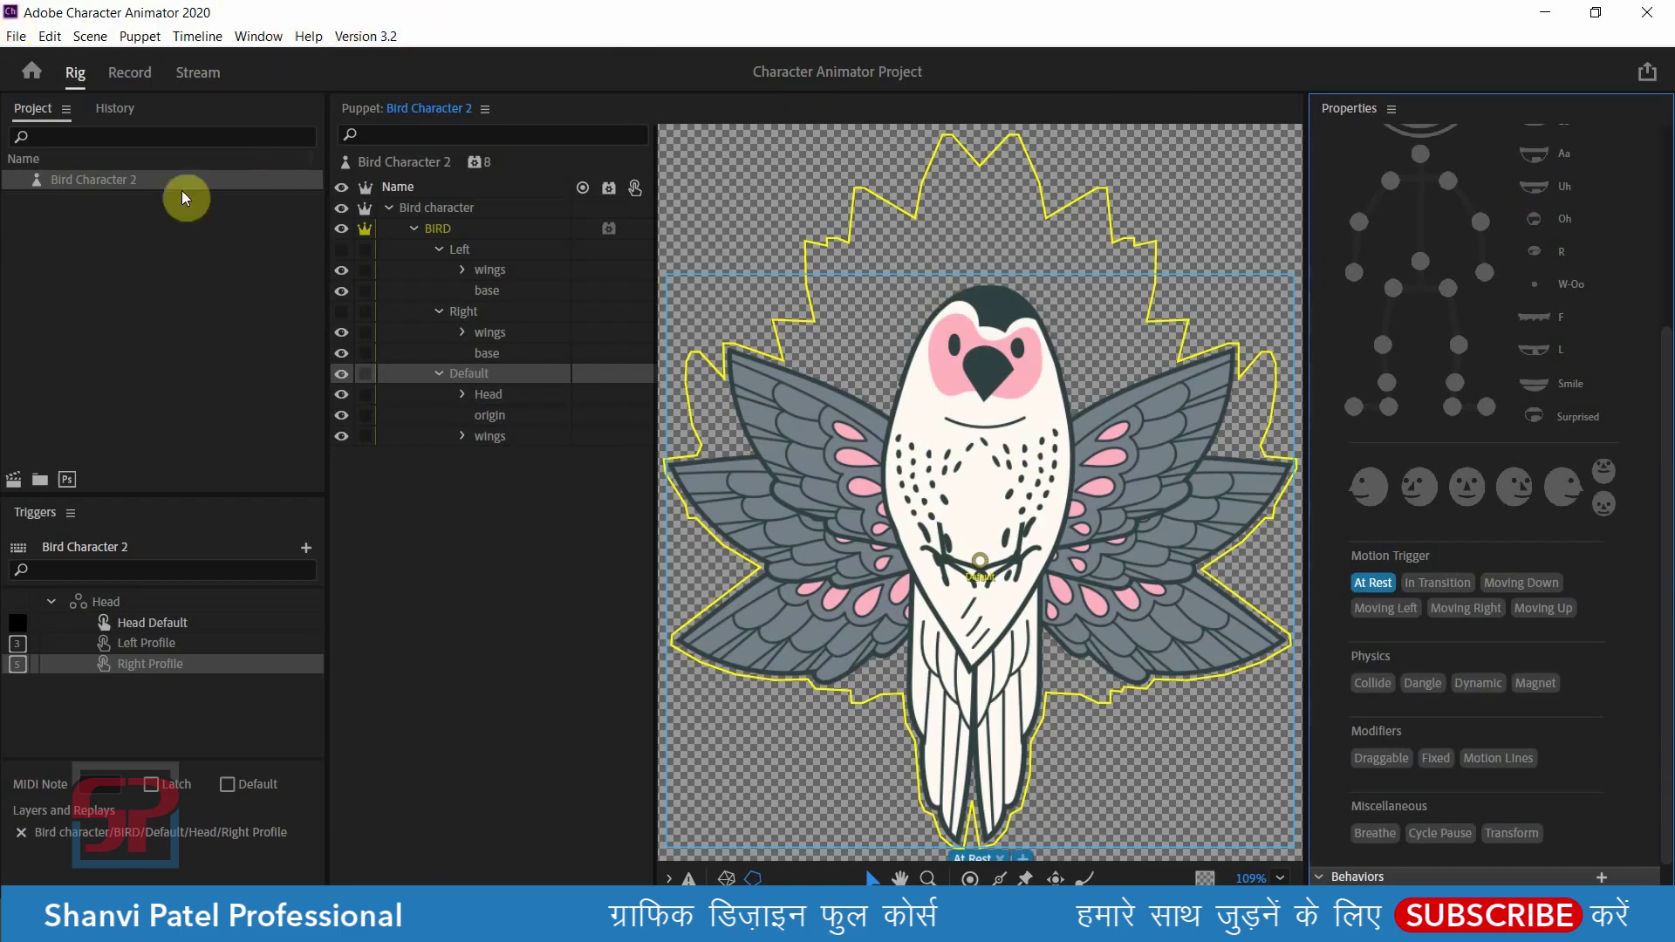
# - Create a scene from Bird Character 2 and test its left and right profiles with keys 3 and 5
pyautogui.click(122, 76)
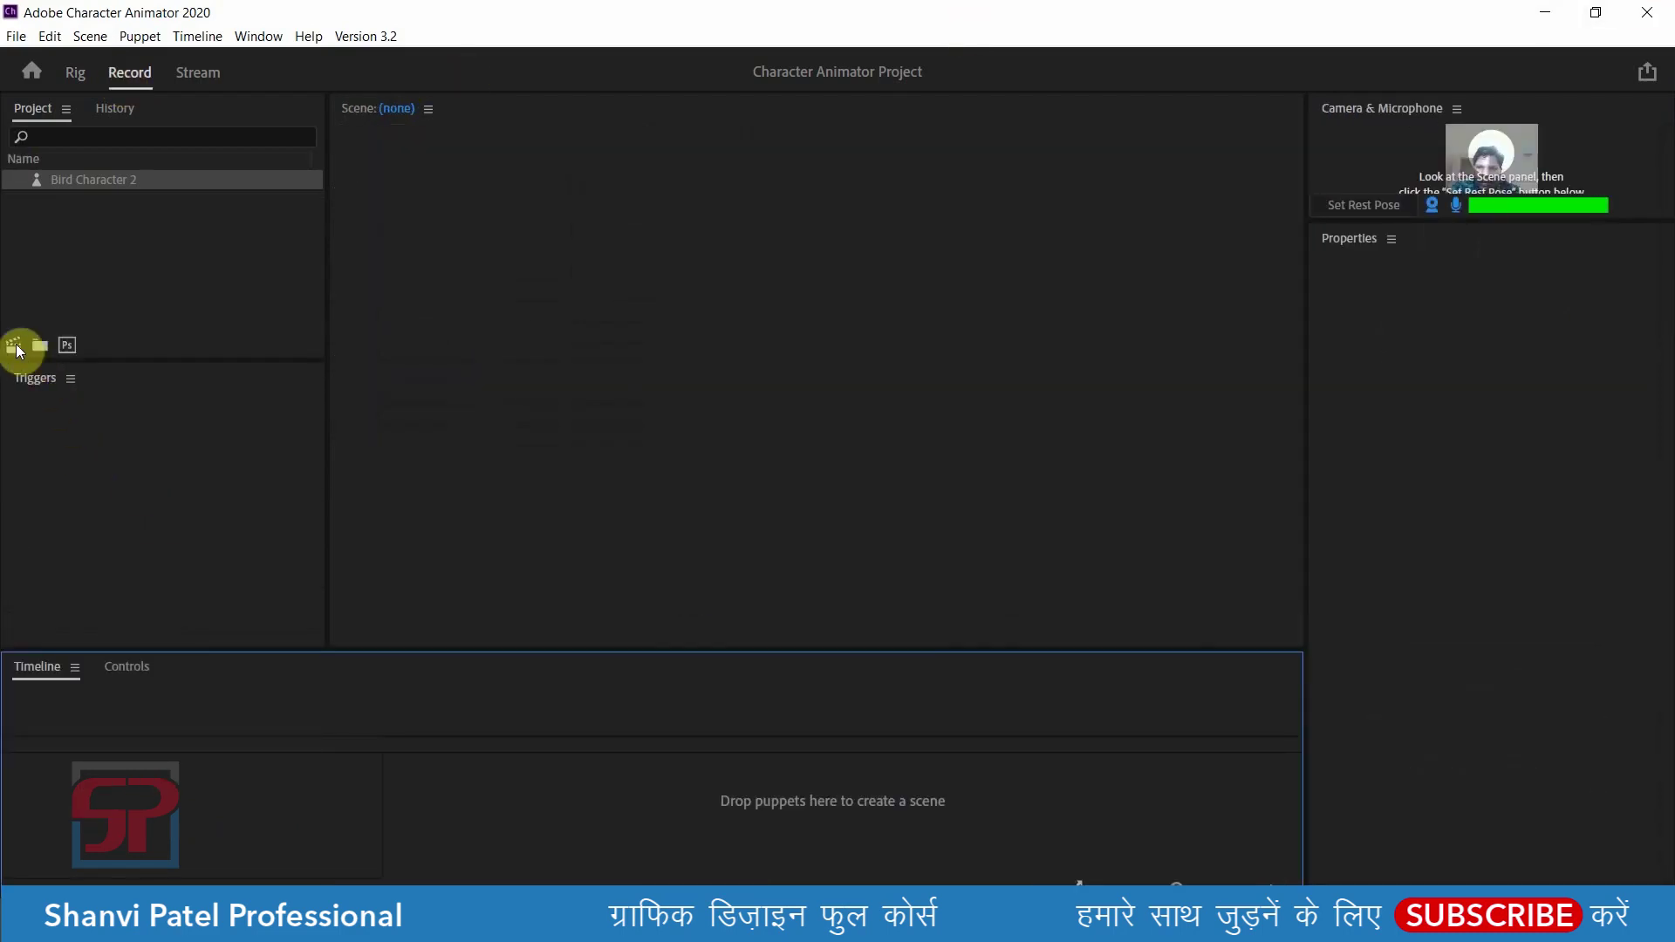
pyautogui.click(15, 346)
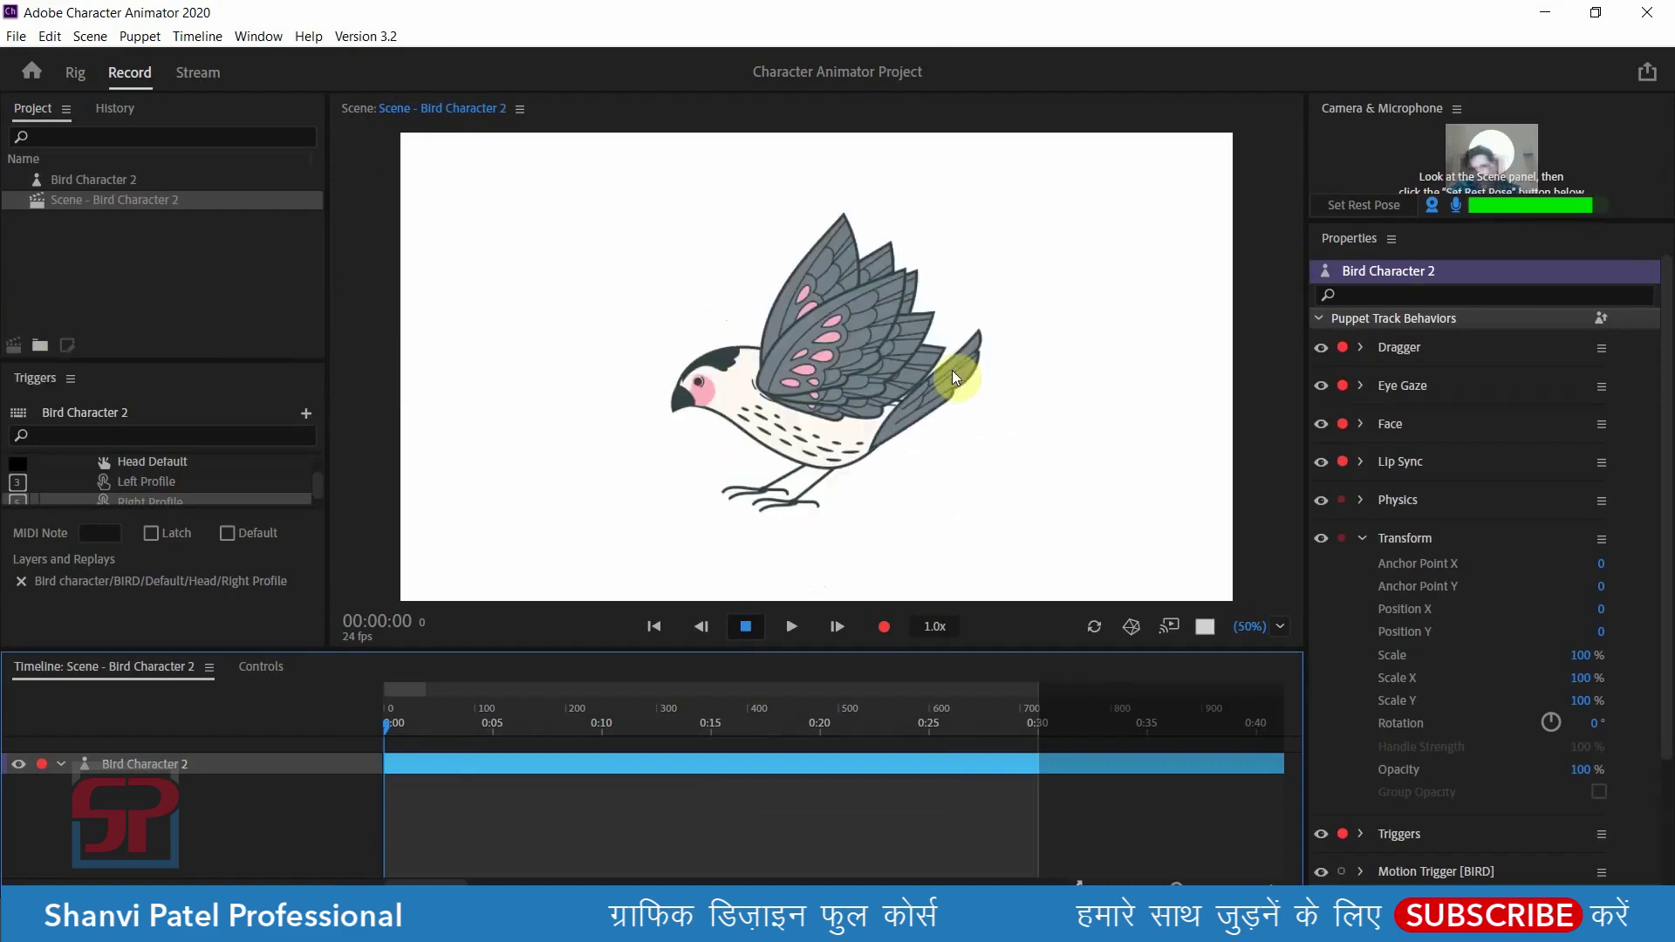
pyautogui.click(572, 370)
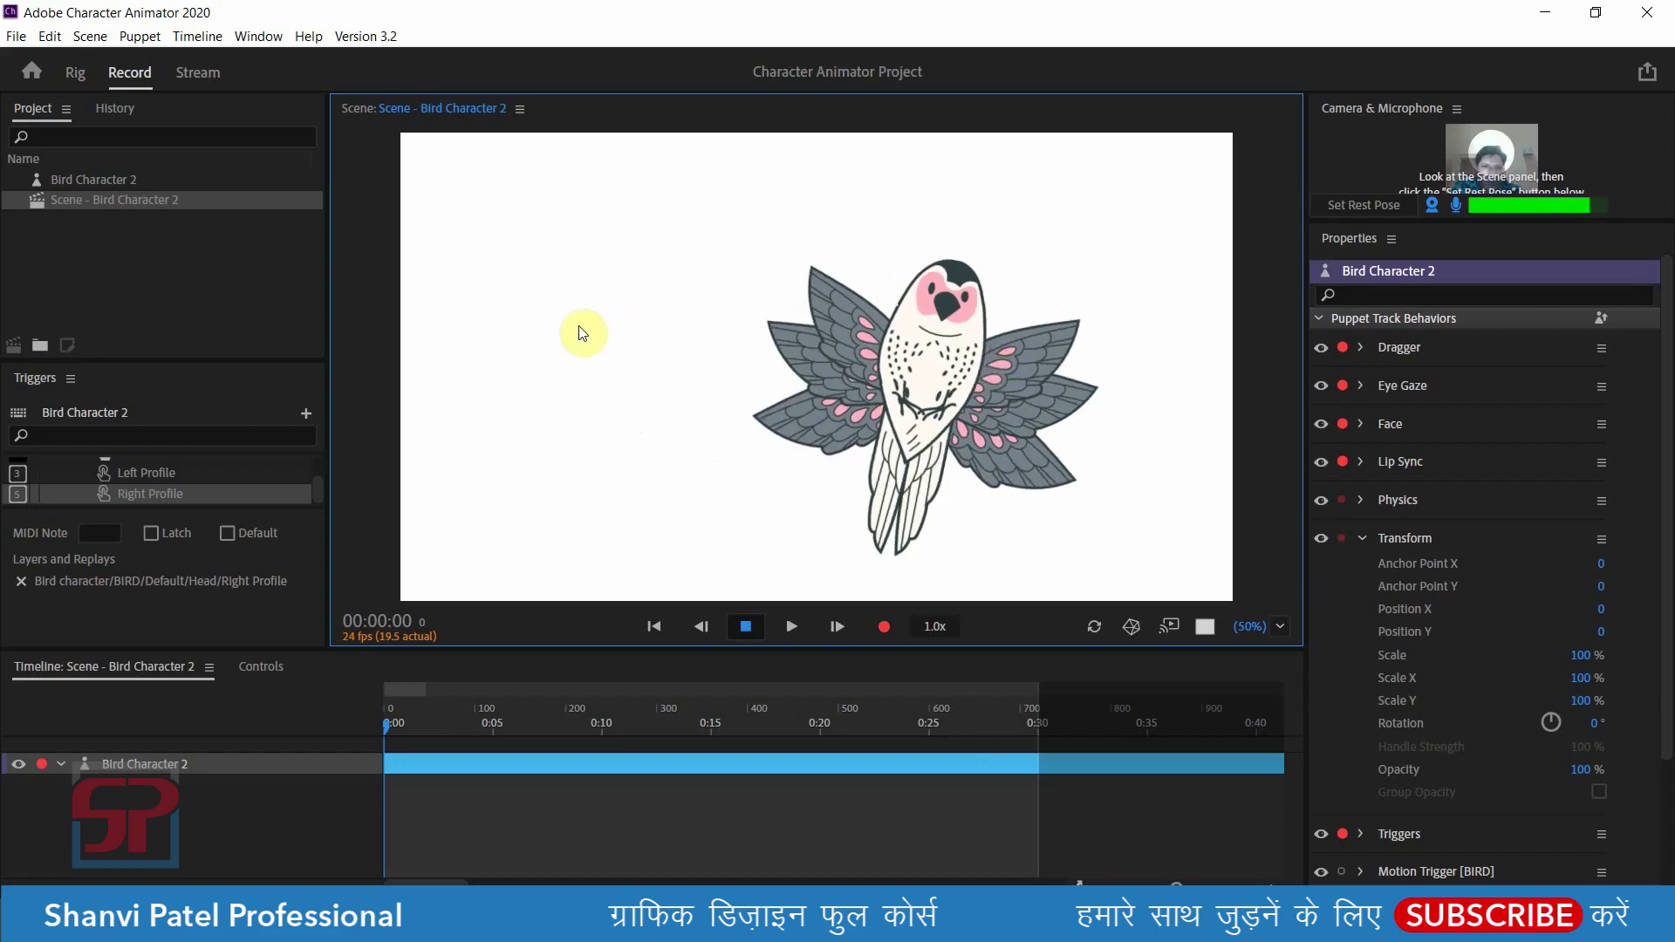
pyautogui.press('3')
pyautogui.press('3')
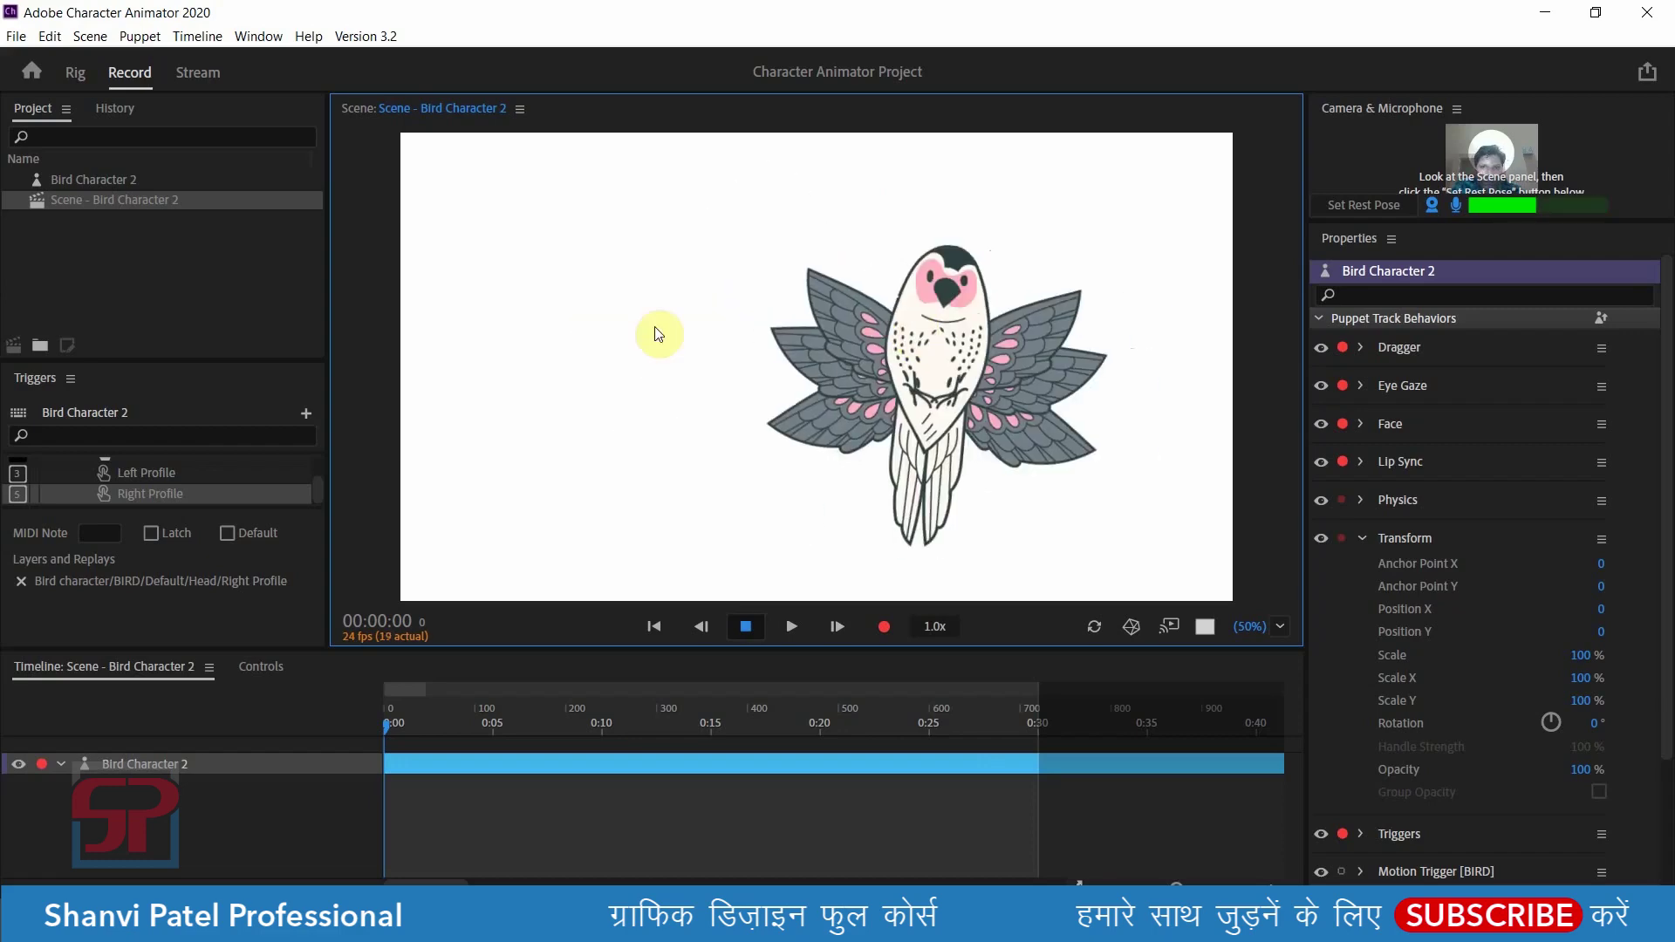
pyautogui.press('5')
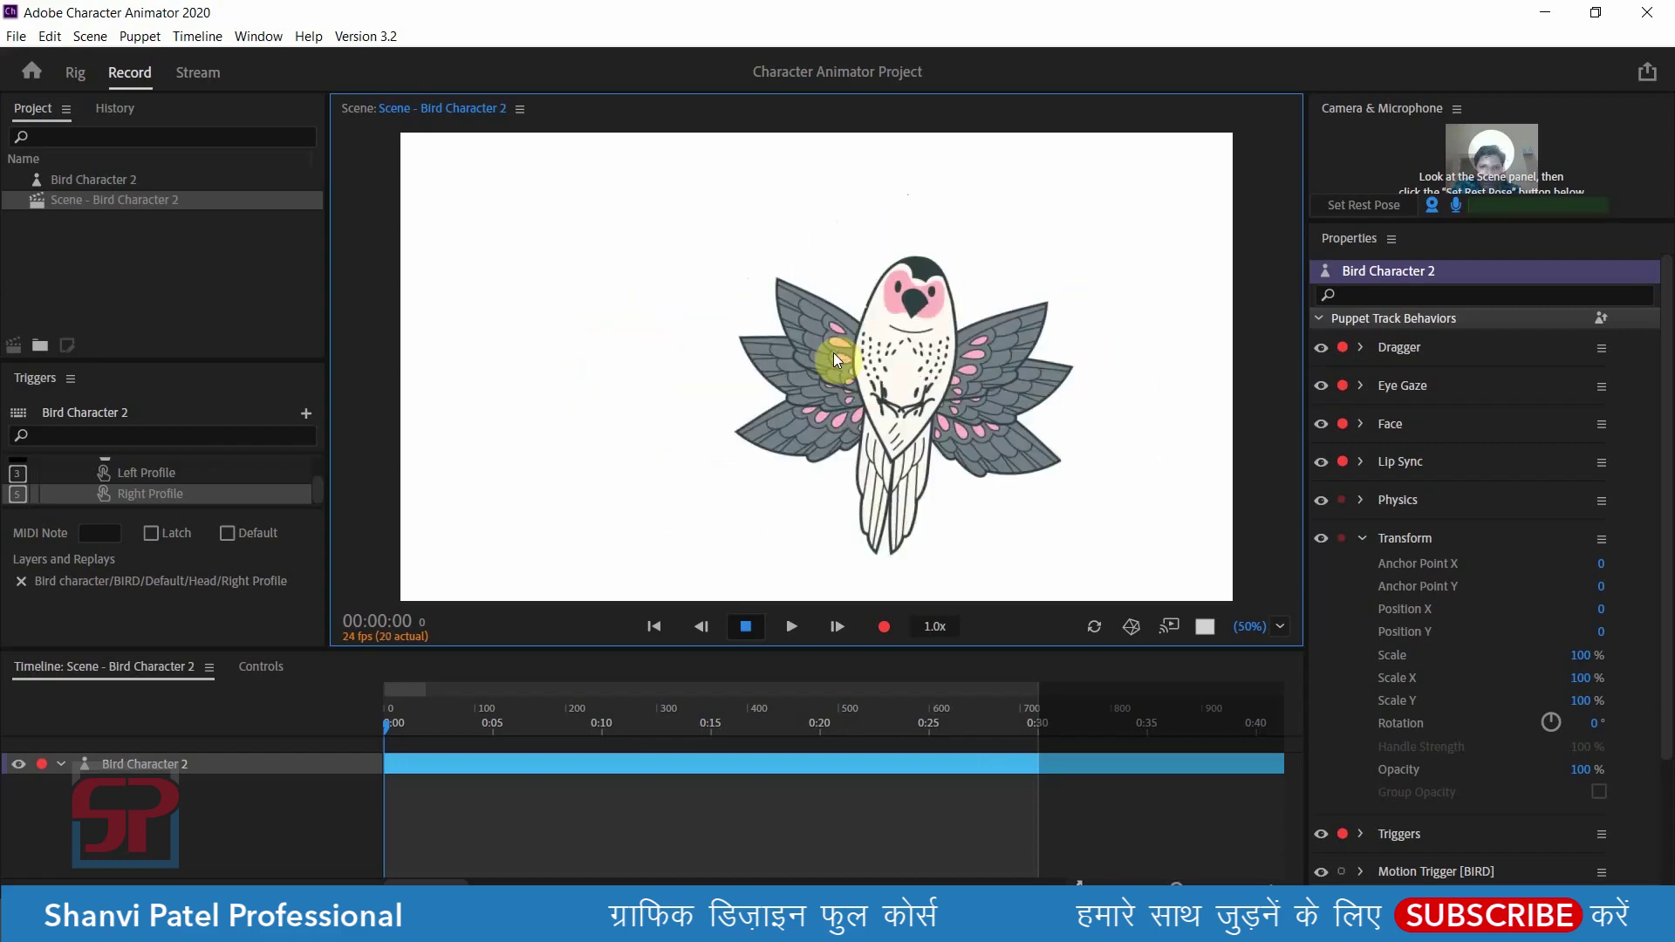
pyautogui.click(80, 73)
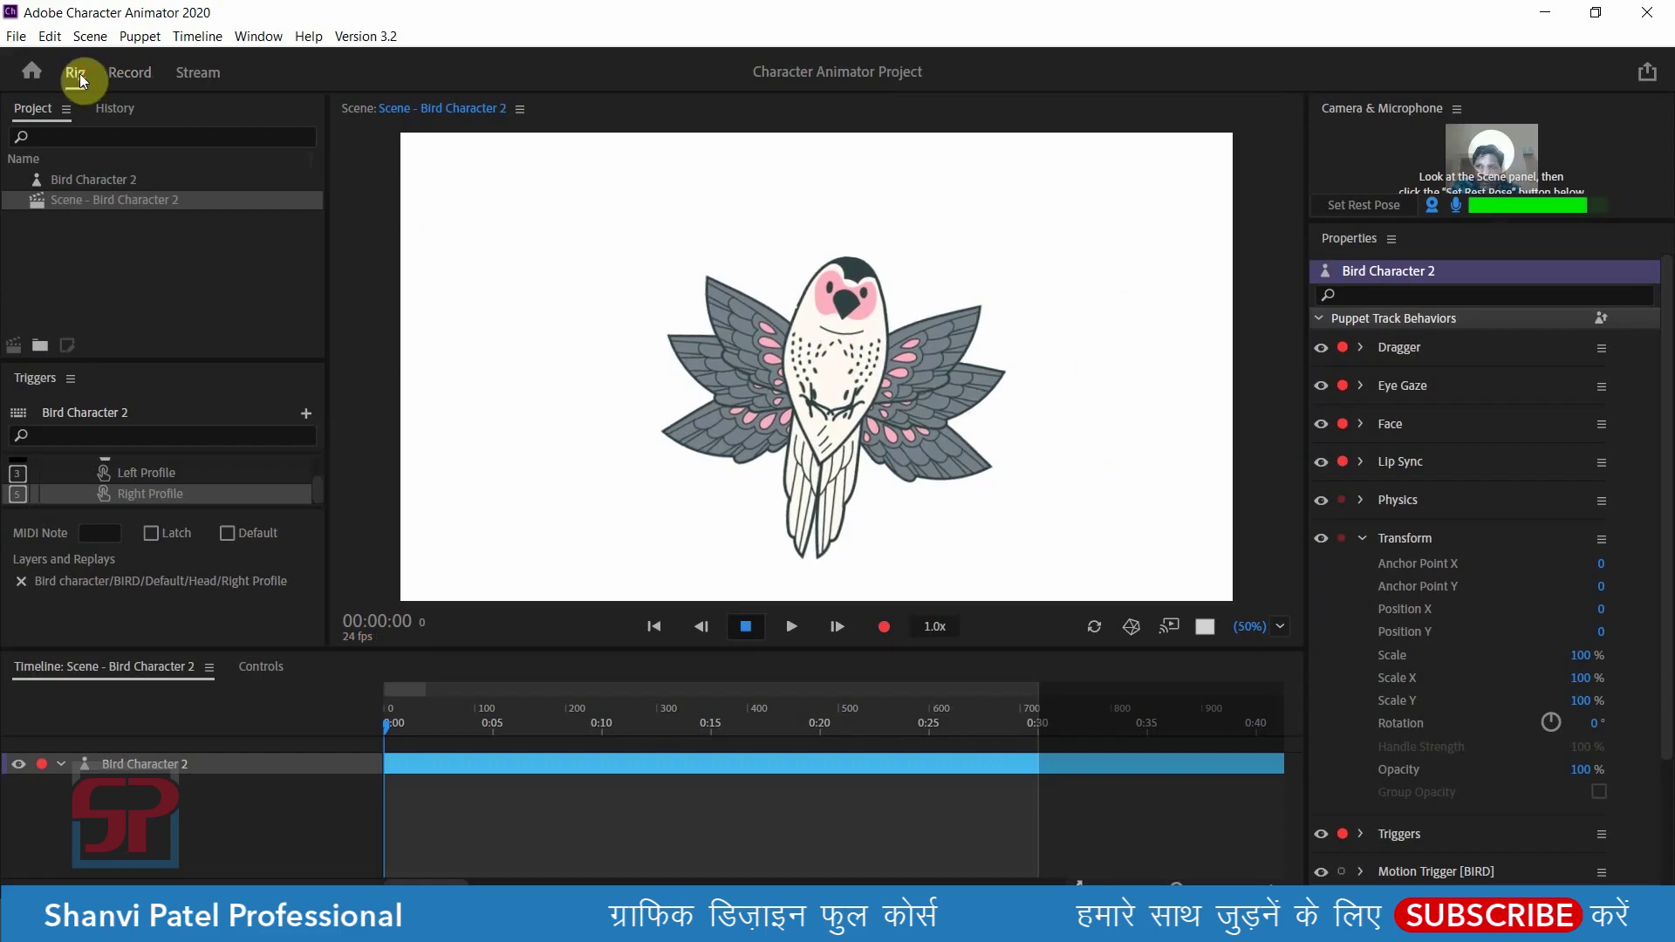
# - Open Bird Character 2 for rigging and select the Default, Right and Left wings layers
pyautogui.doubleClick(683, 239)
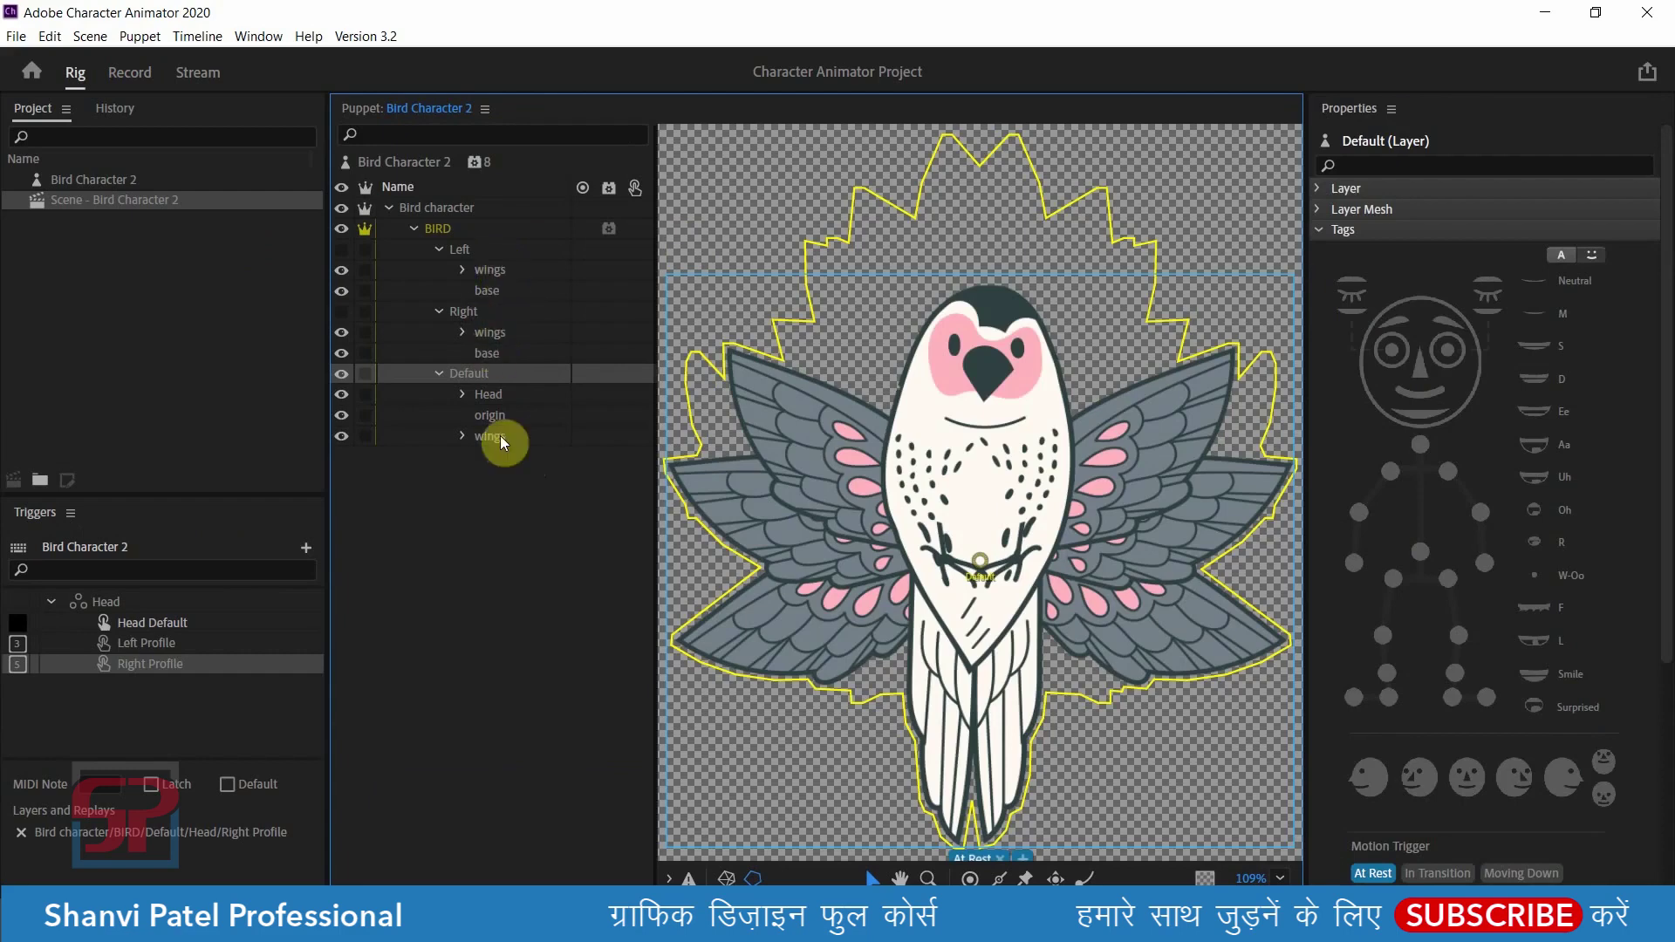
pyautogui.click(496, 436)
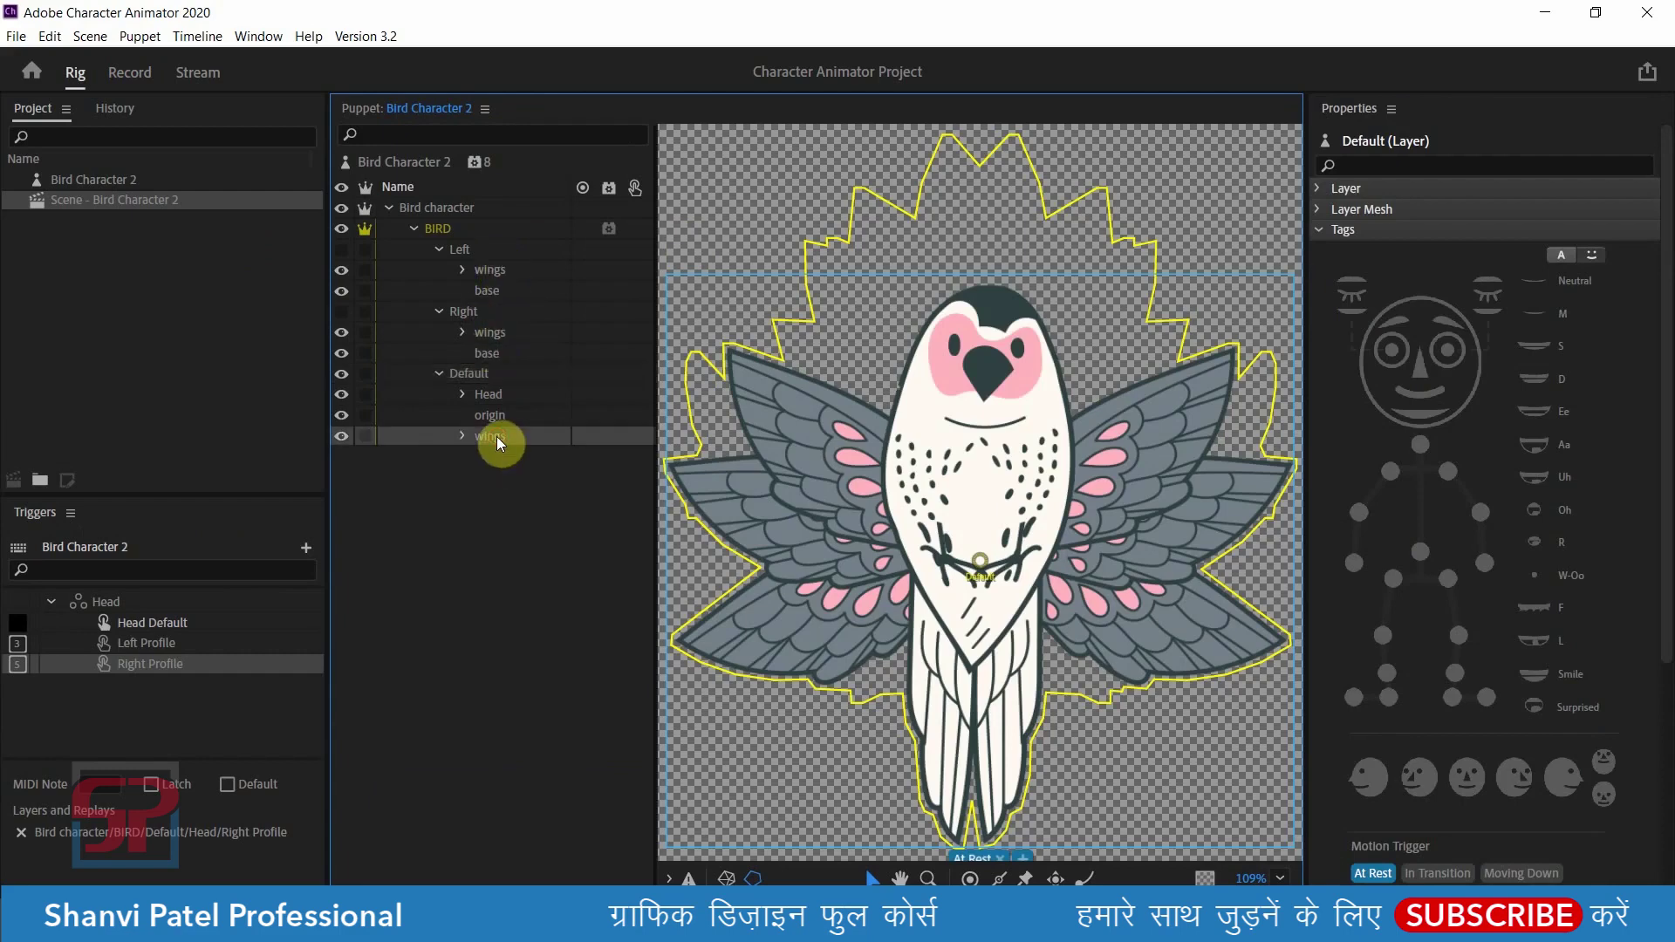
pyautogui.keyDown('ctrl'); pyautogui.click(500, 331); pyautogui.keyUp('ctrl')
pyautogui.keyDown('ctrl'); pyautogui.click(503, 271); pyautogui.keyUp('ctrl')
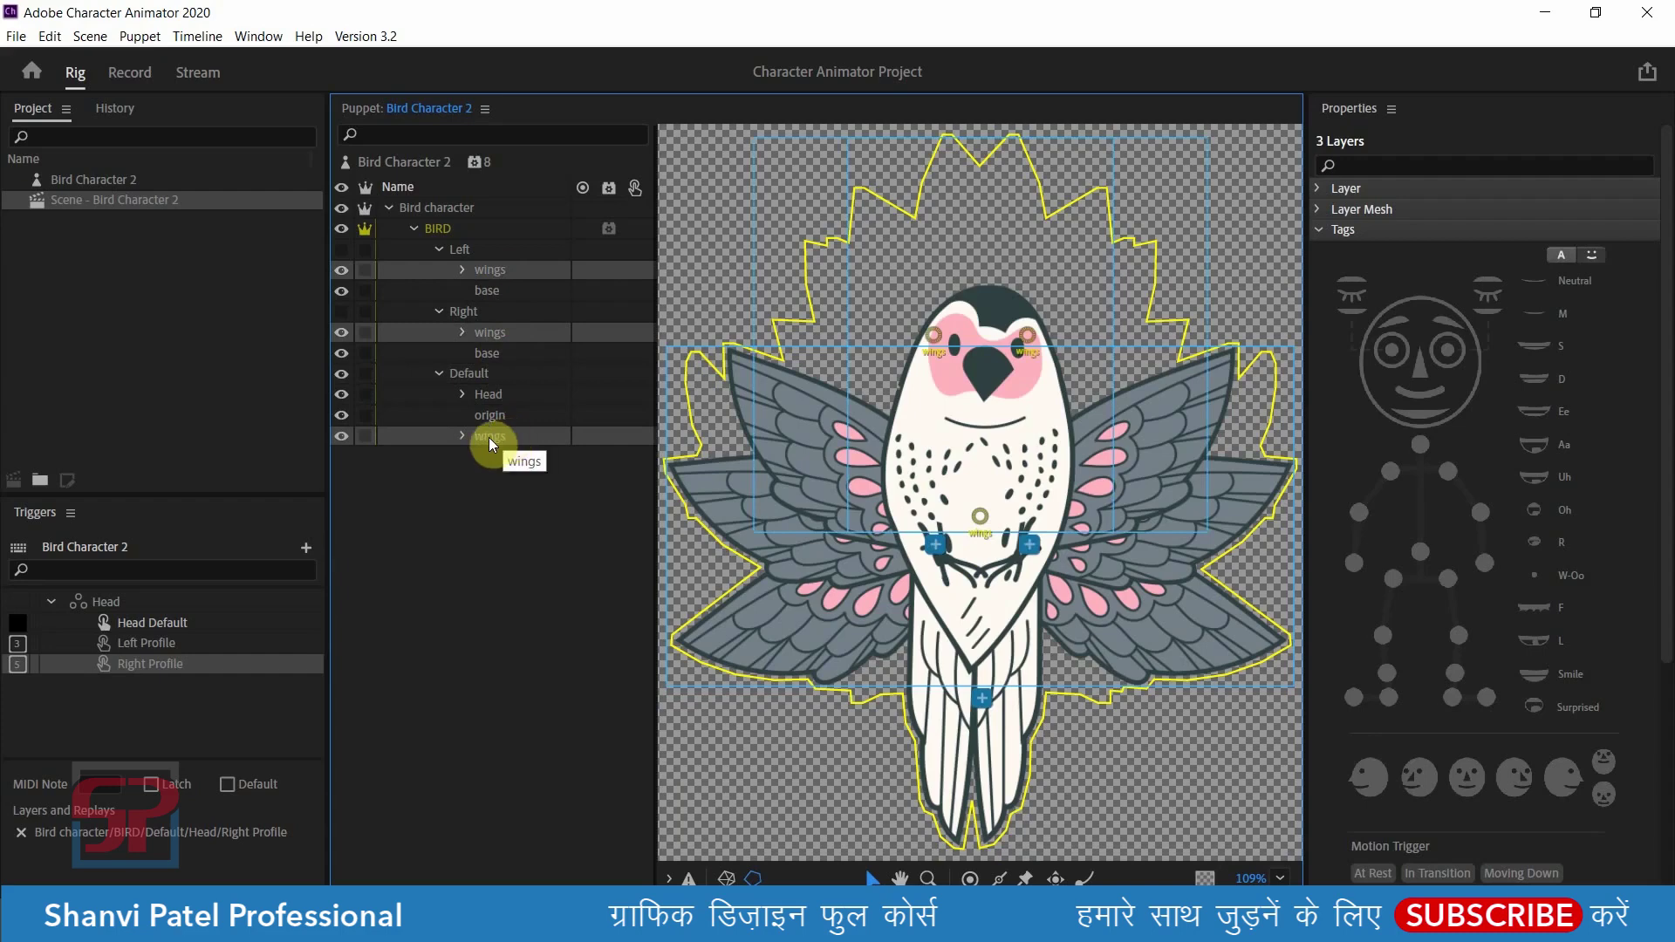
pyautogui.click(1322, 231)
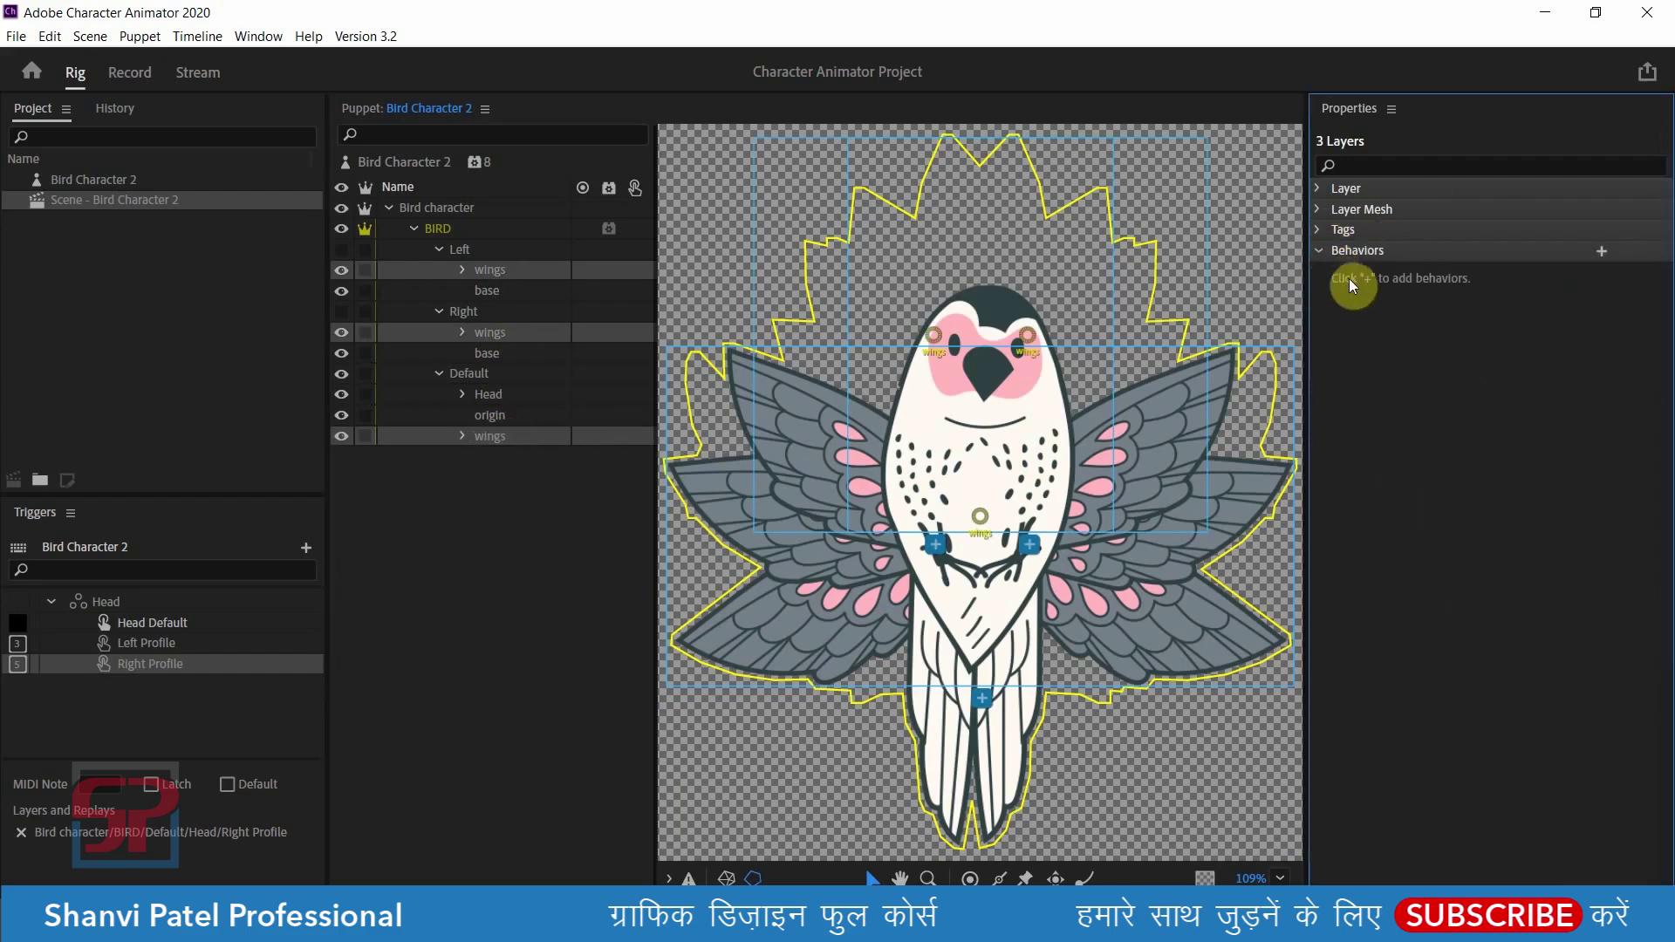
pyautogui.click(1602, 253)
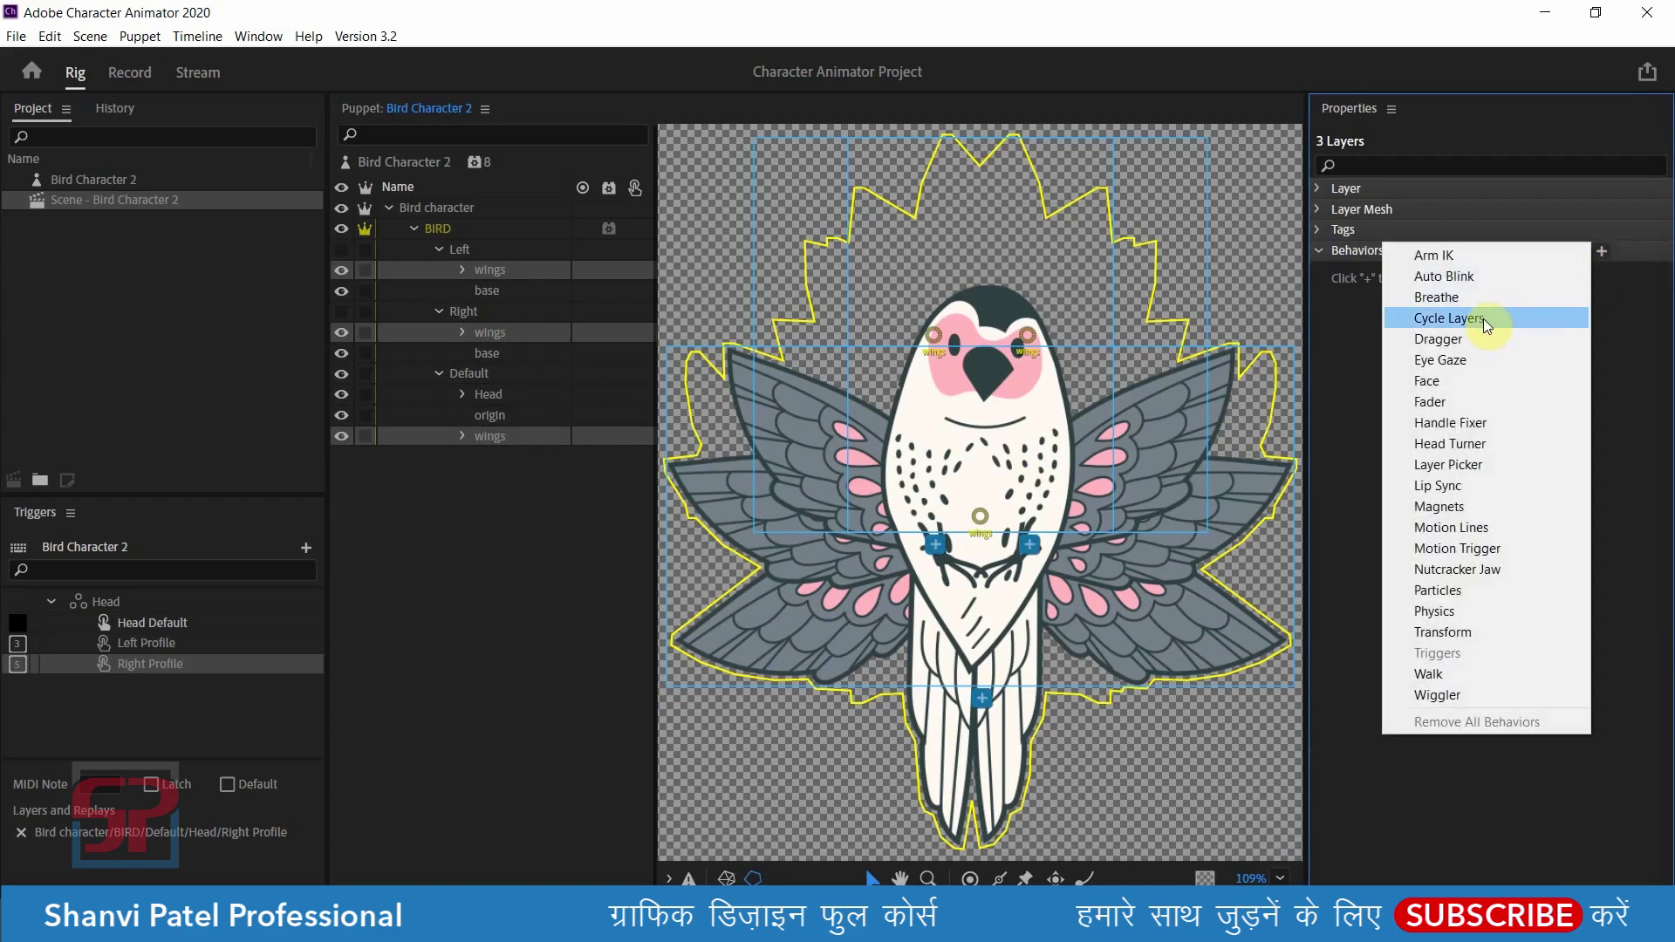
pyautogui.click(463, 412)
# - Reselect the three wings layers starting from the whole bird character and check the behaviors list
pyautogui.click(454, 215)
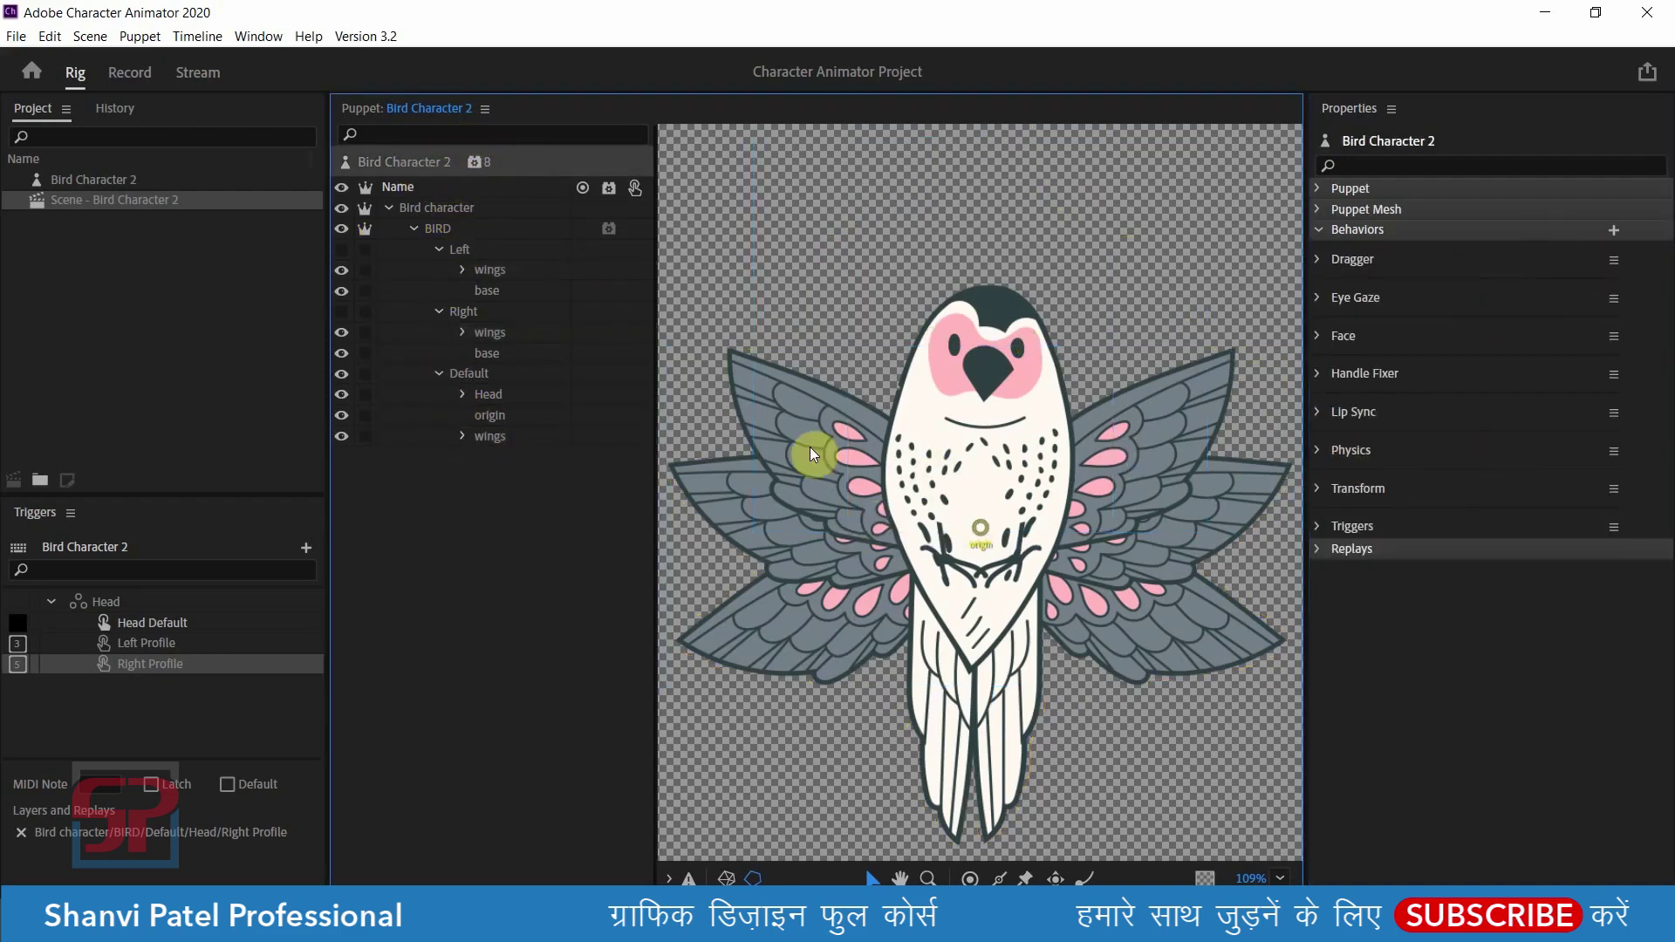
pyautogui.click(487, 437)
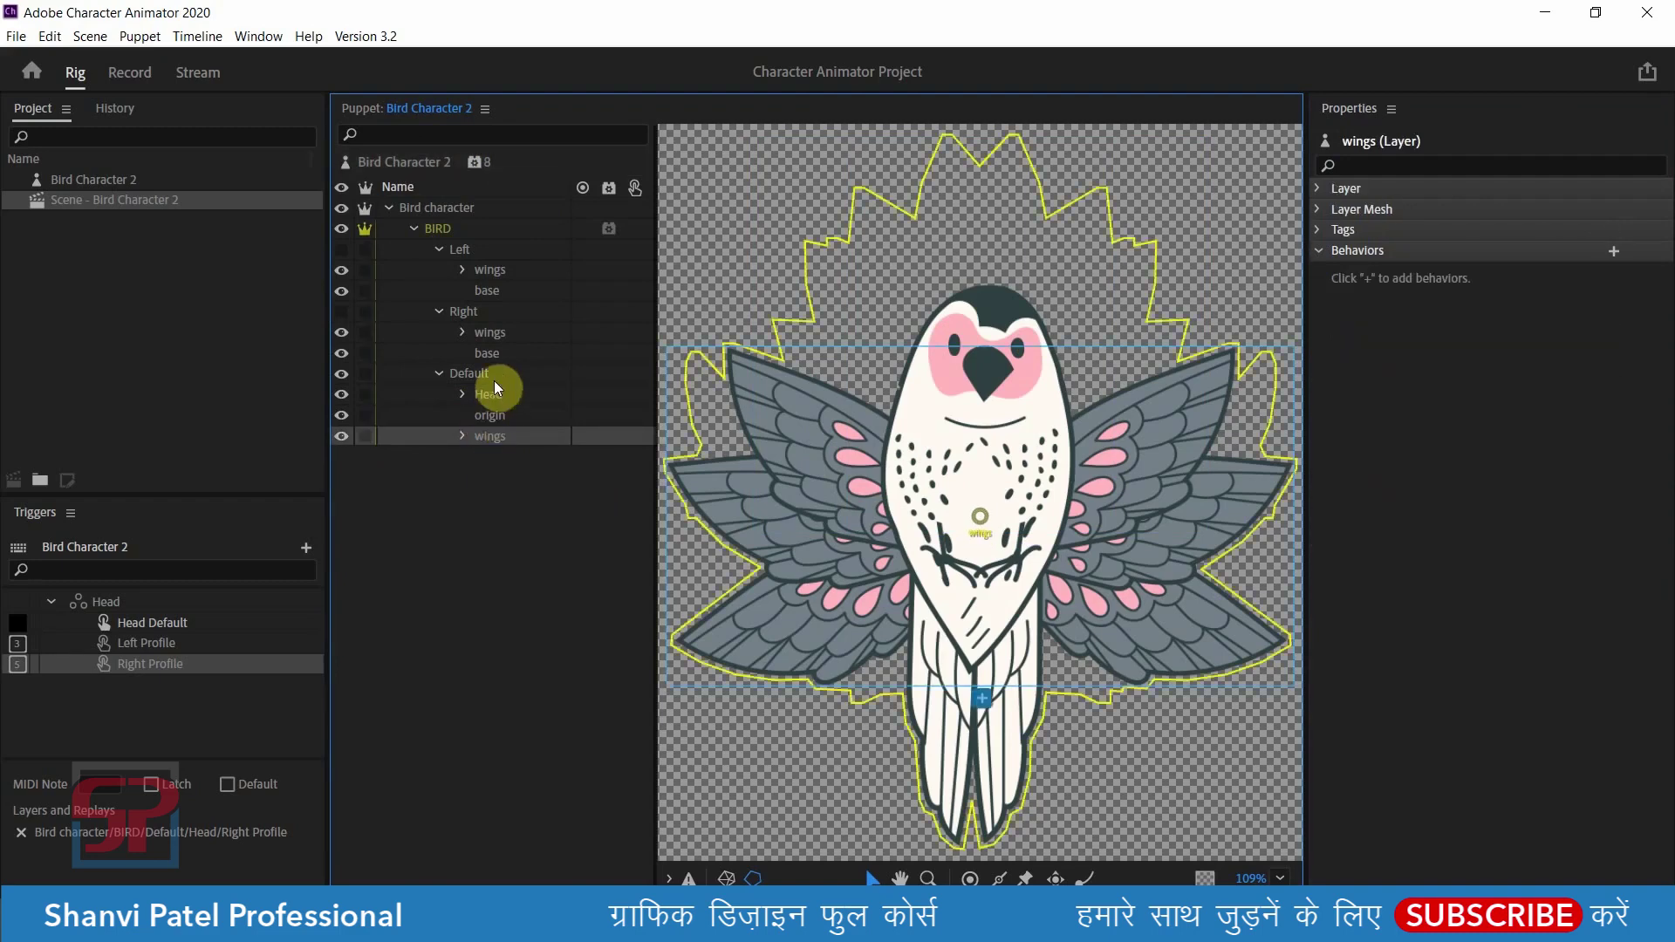
pyautogui.keyDown('ctrl'); pyautogui.click(496, 332); pyautogui.keyUp('ctrl')
pyautogui.keyDown('ctrl'); pyautogui.click(505, 272); pyautogui.keyUp('ctrl')
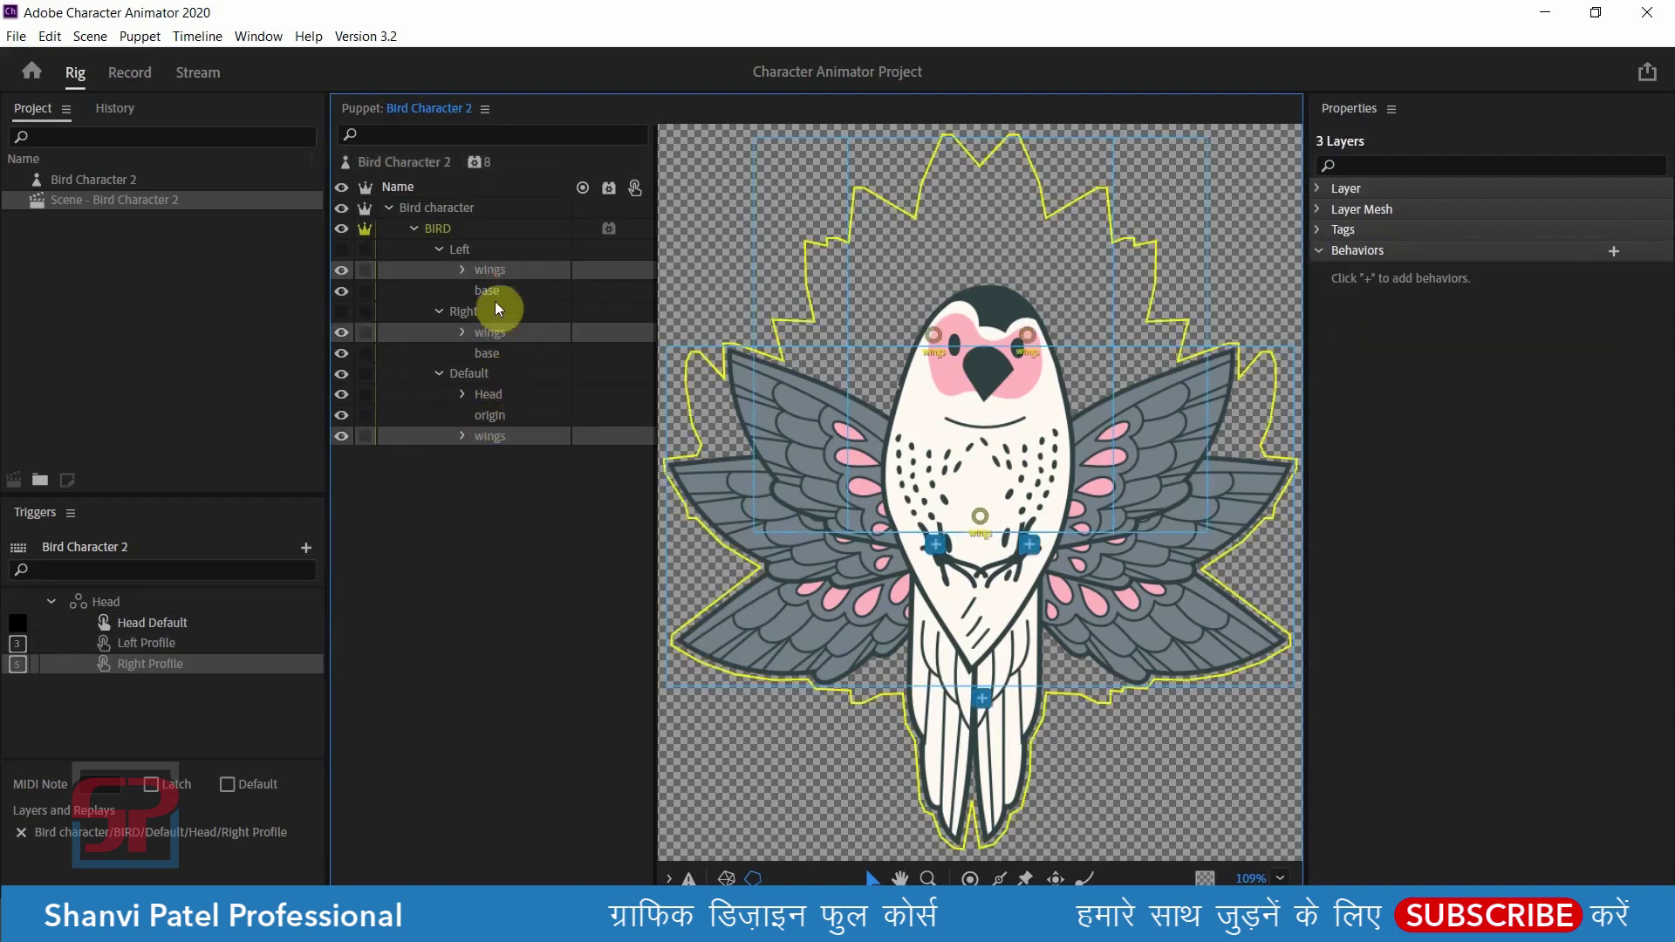
pyautogui.click(475, 162)
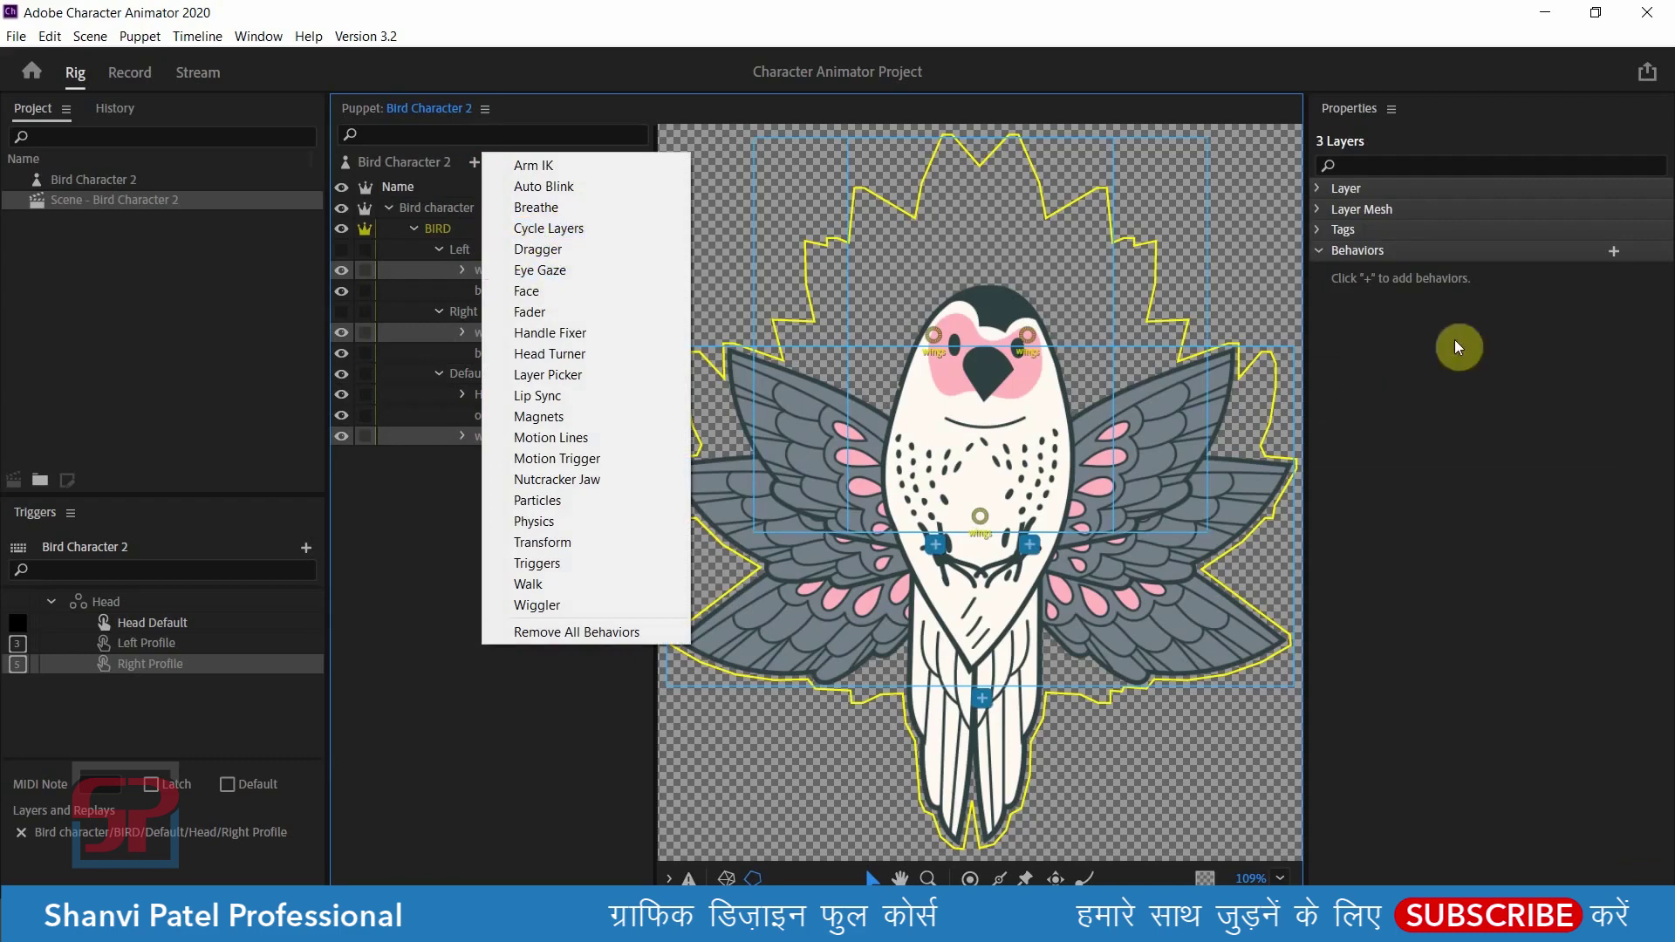
pyautogui.click(1564, 204)
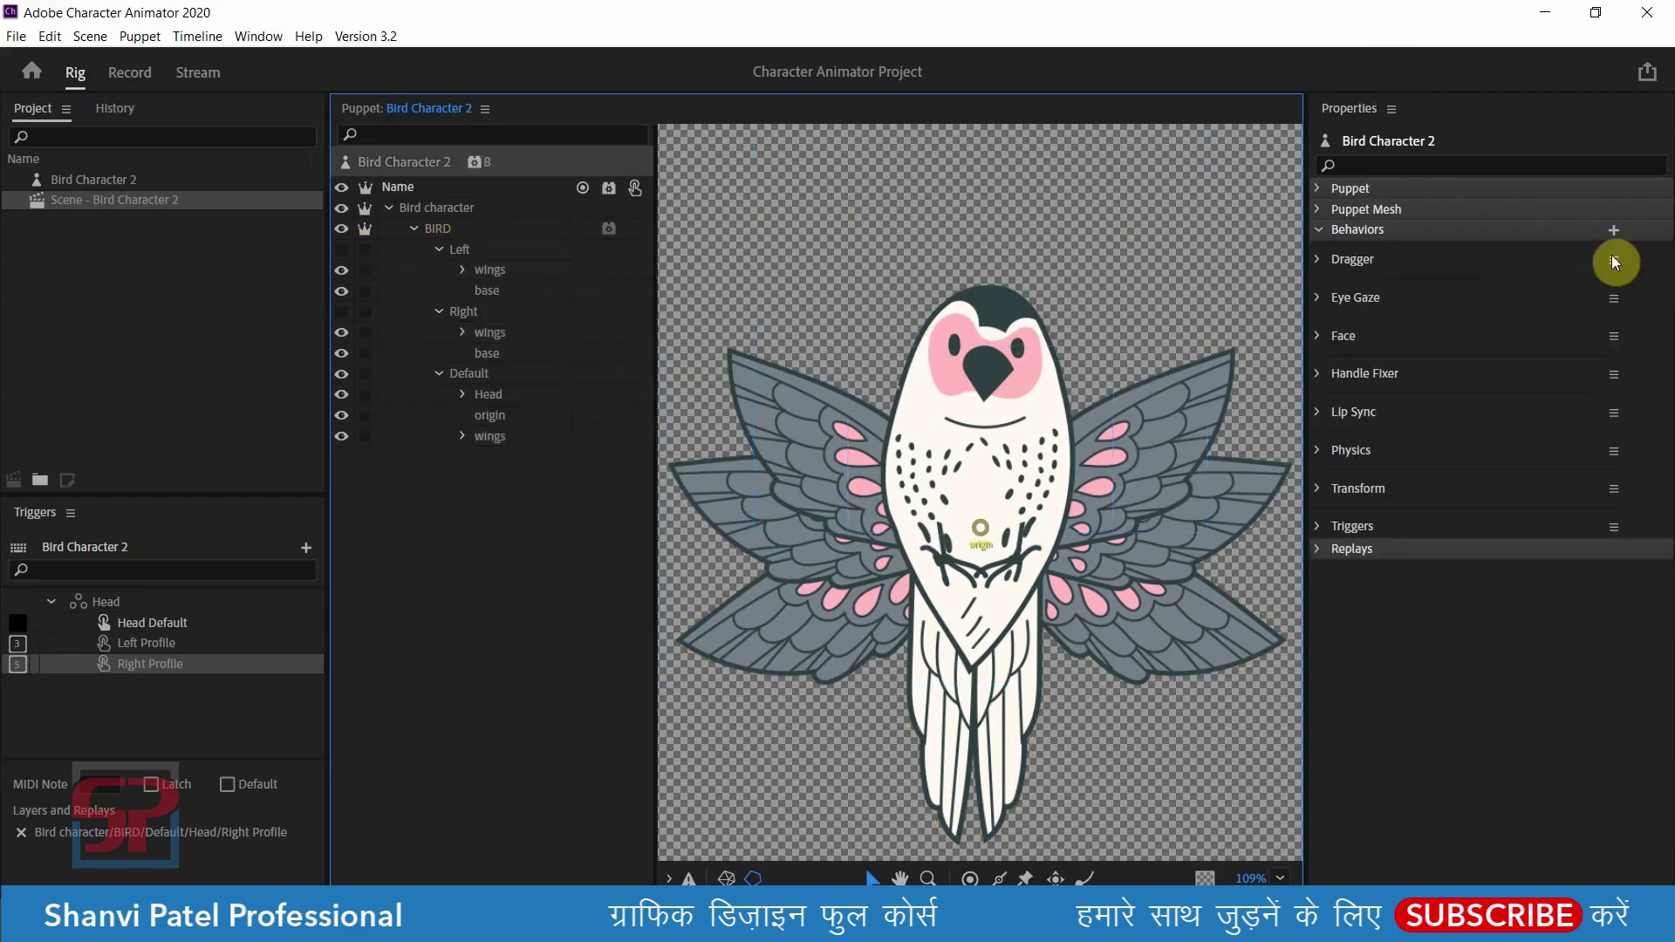
# - Add Cycle Layers to the three wings layers with Start set to Immediately
pyautogui.click(1614, 251)
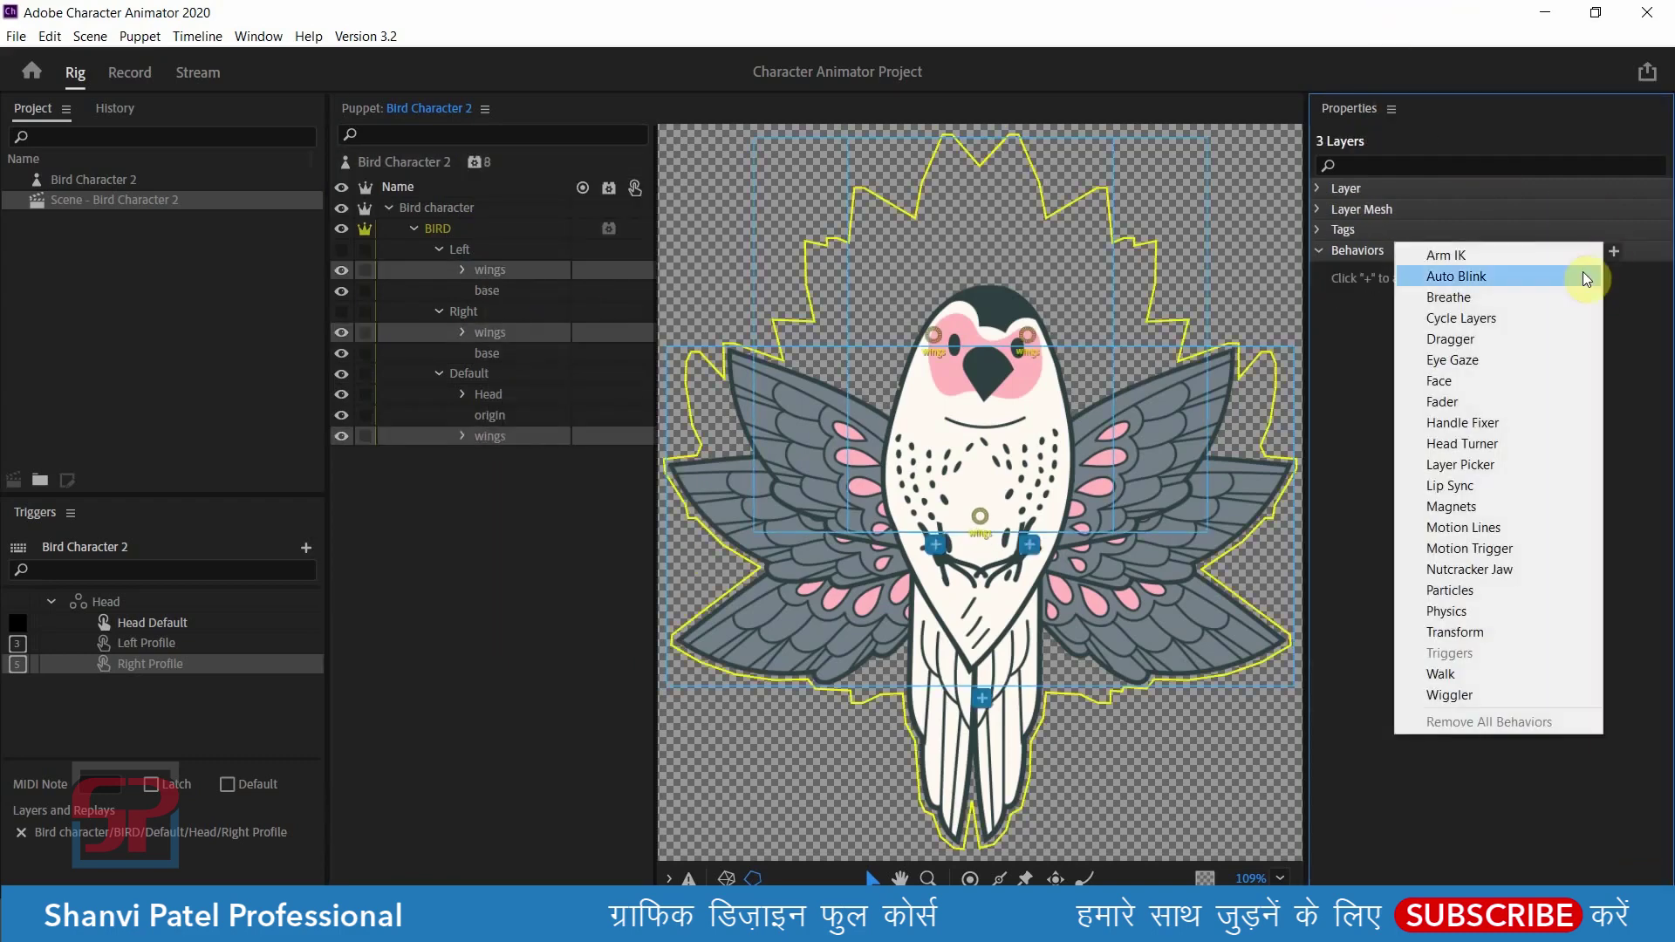
pyautogui.click(1490, 321)
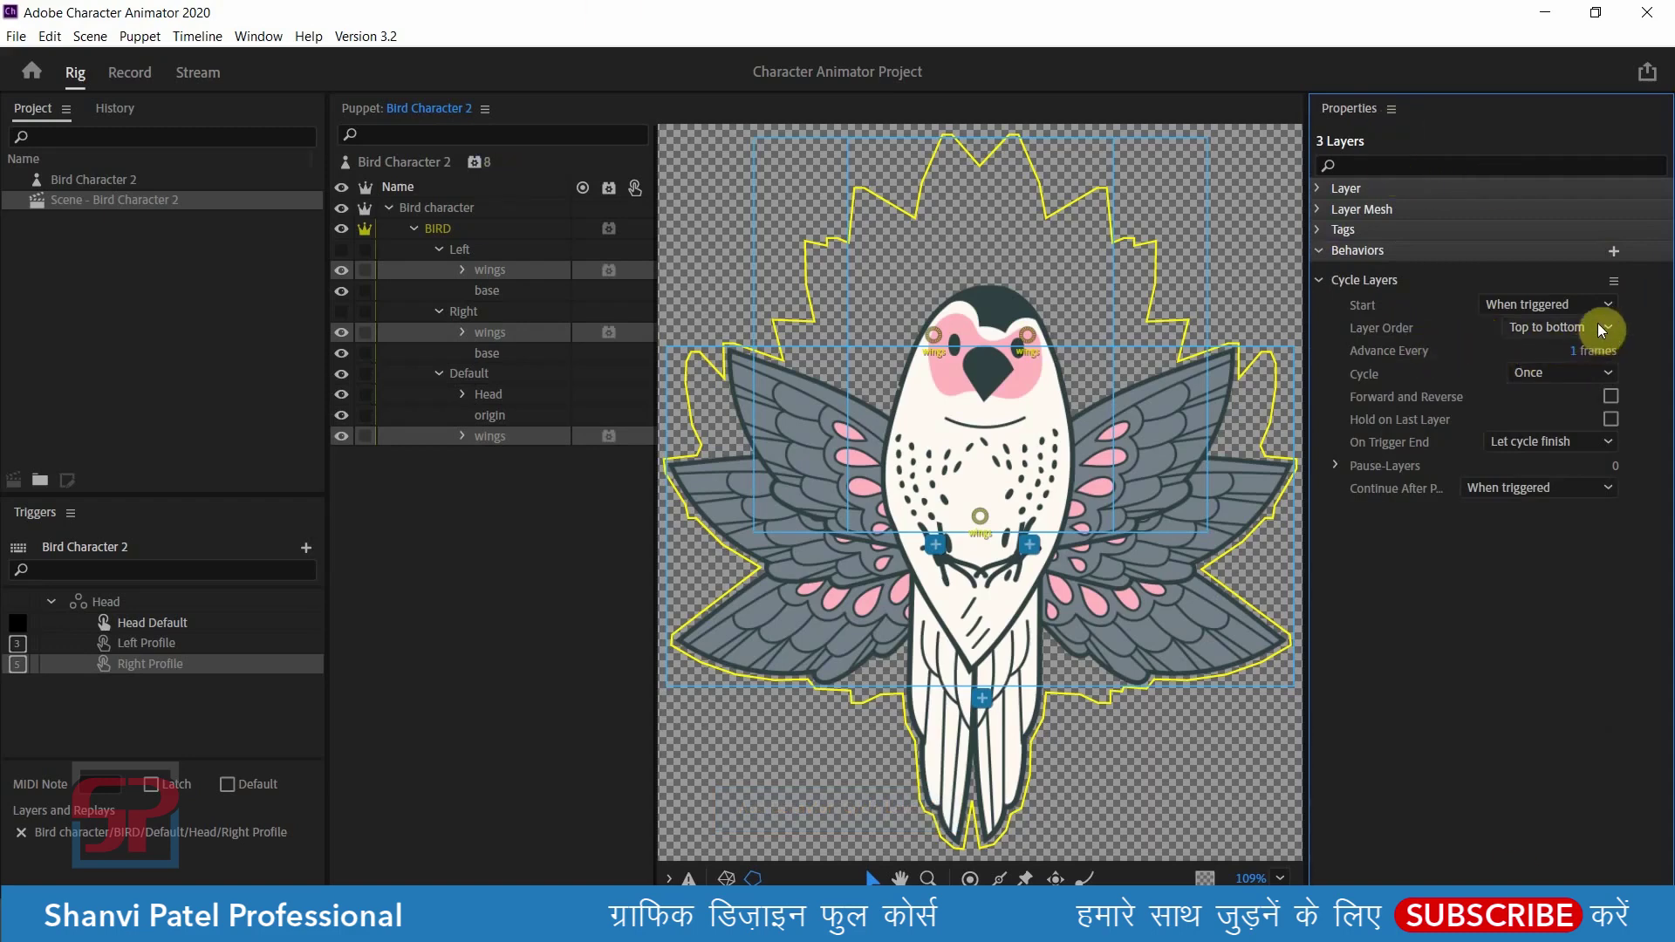
pyautogui.click(1608, 302)
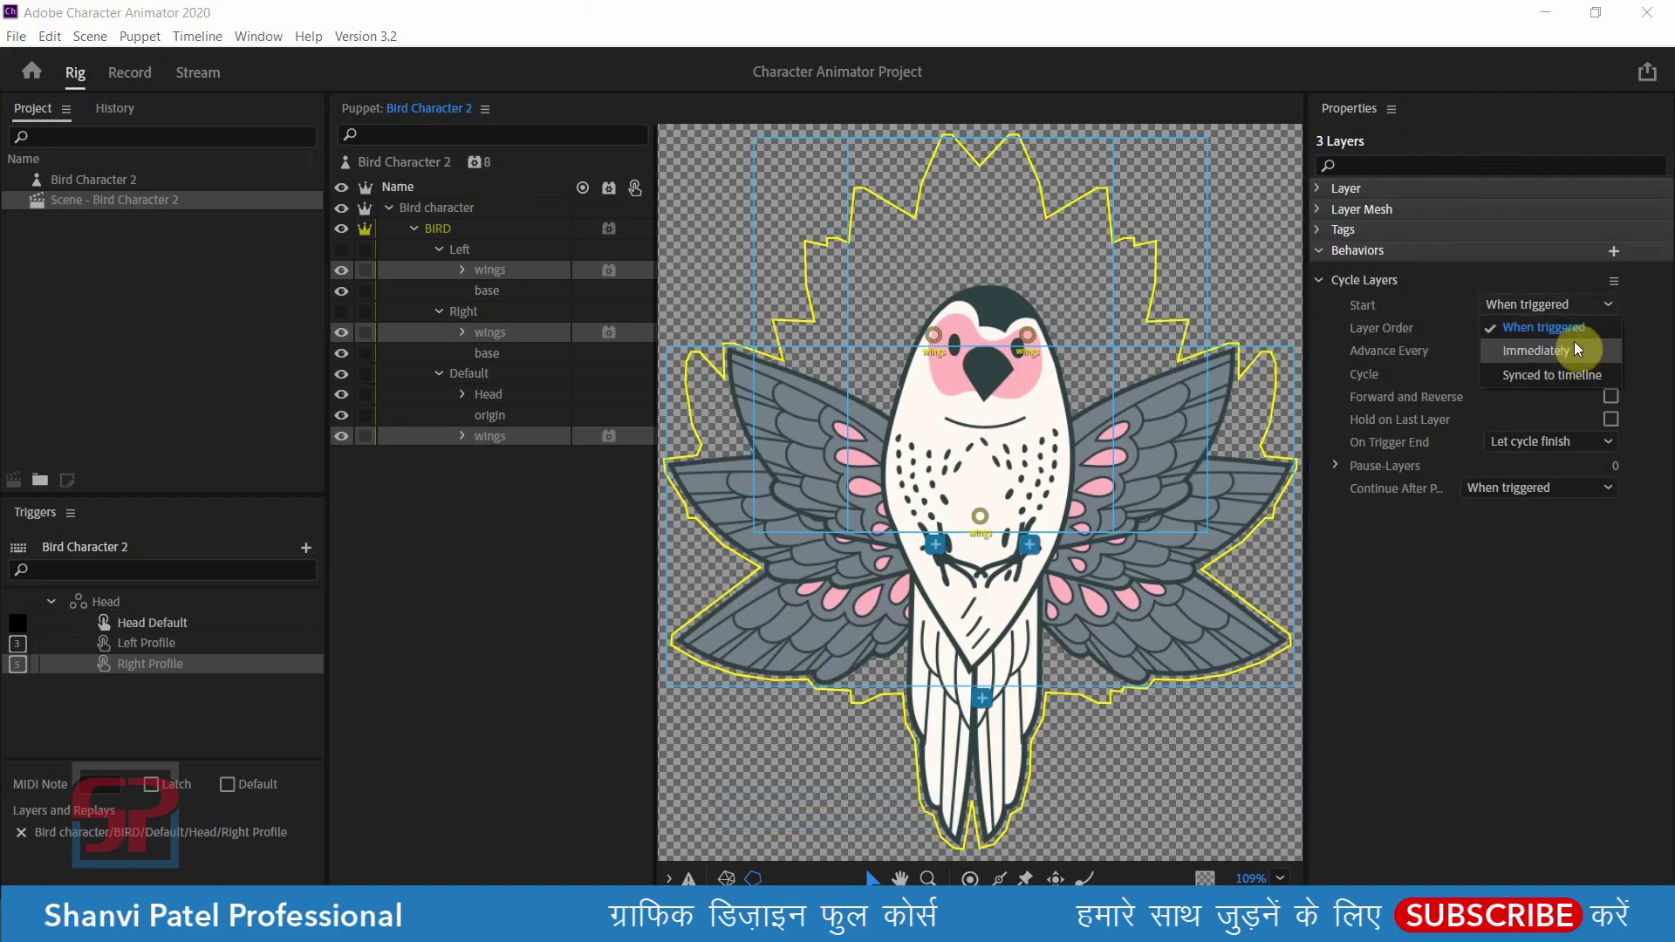
pyautogui.click(1534, 351)
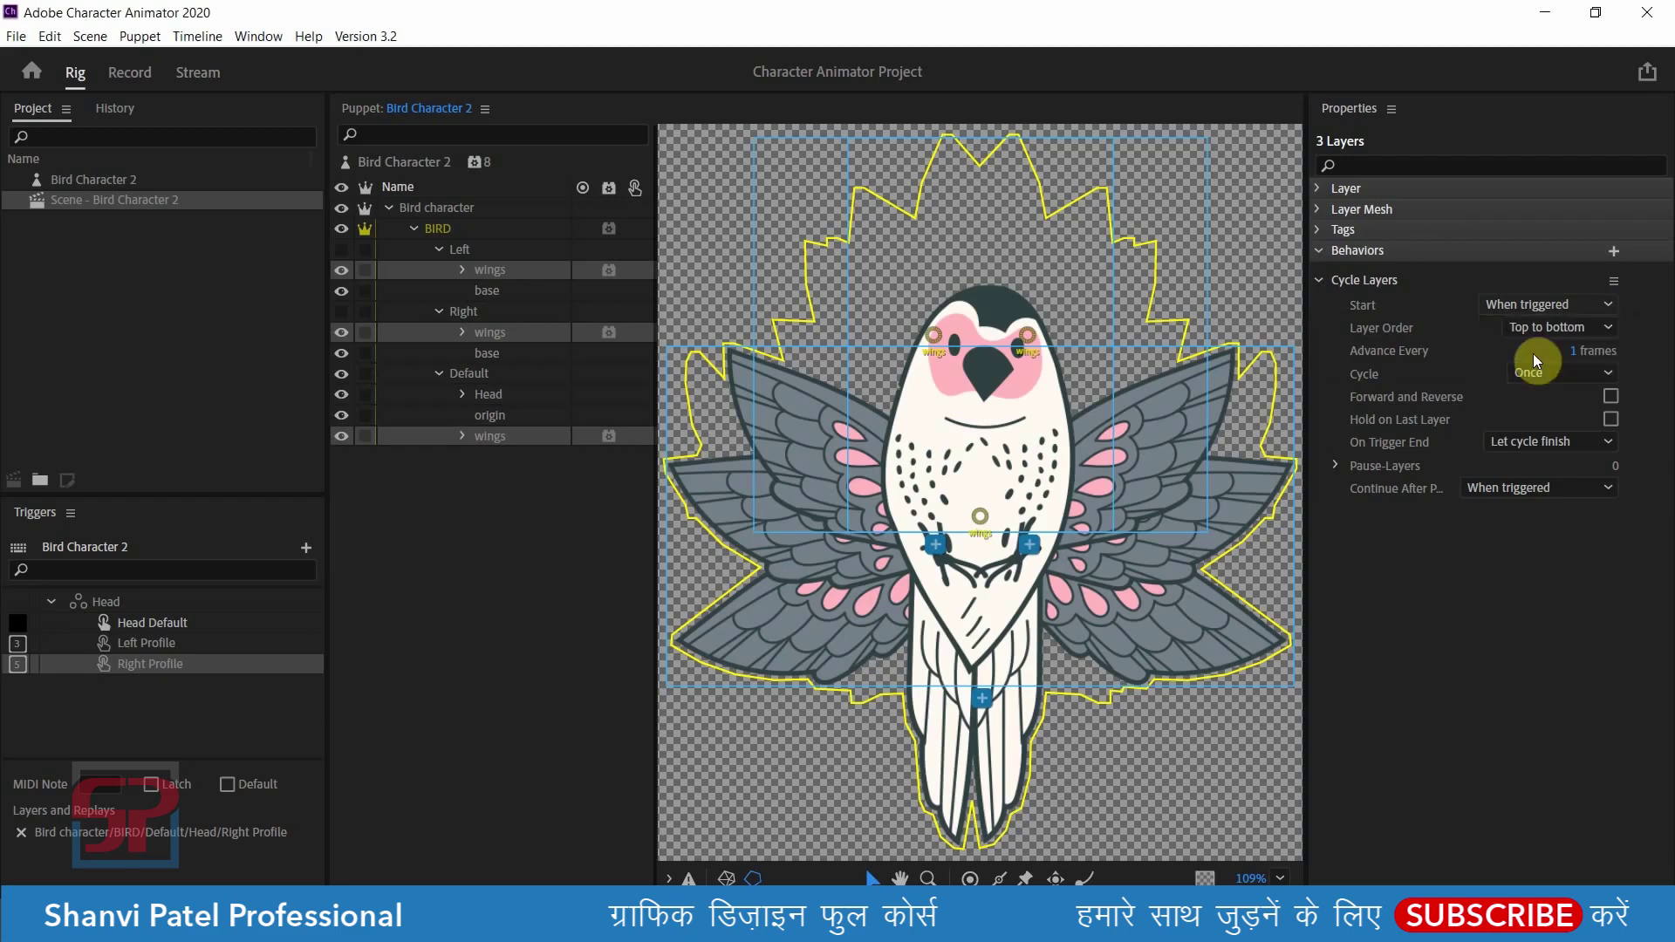
pyautogui.click(1583, 332)
pyautogui.click(1586, 323)
pyautogui.click(1595, 305)
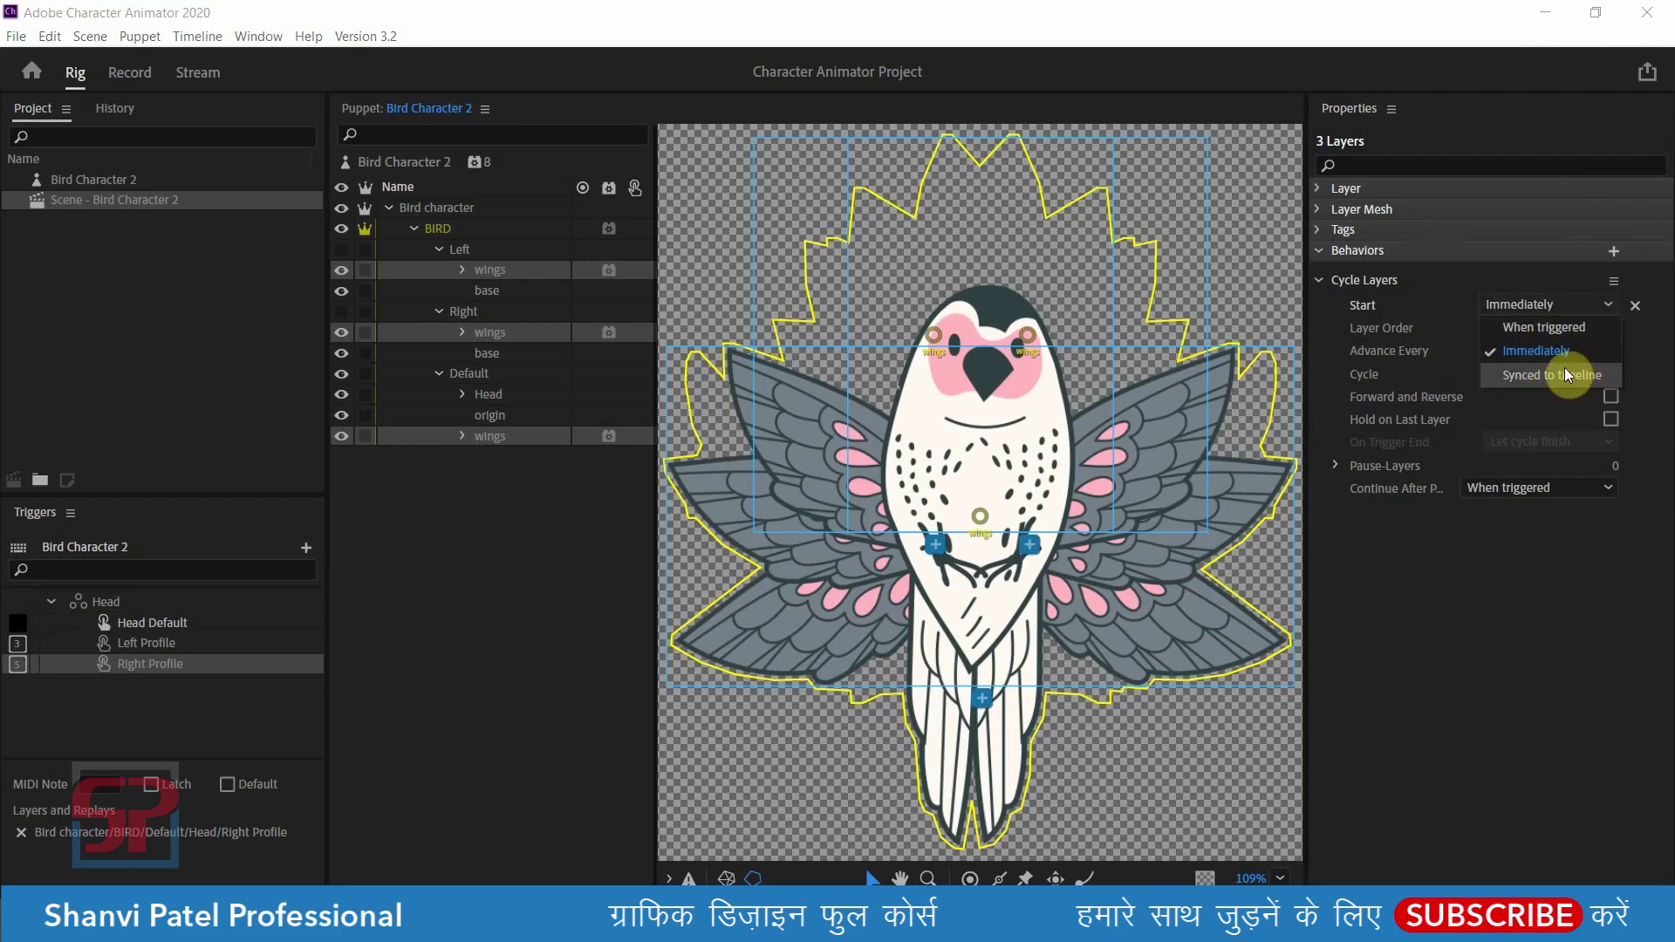
pyautogui.click(1556, 354)
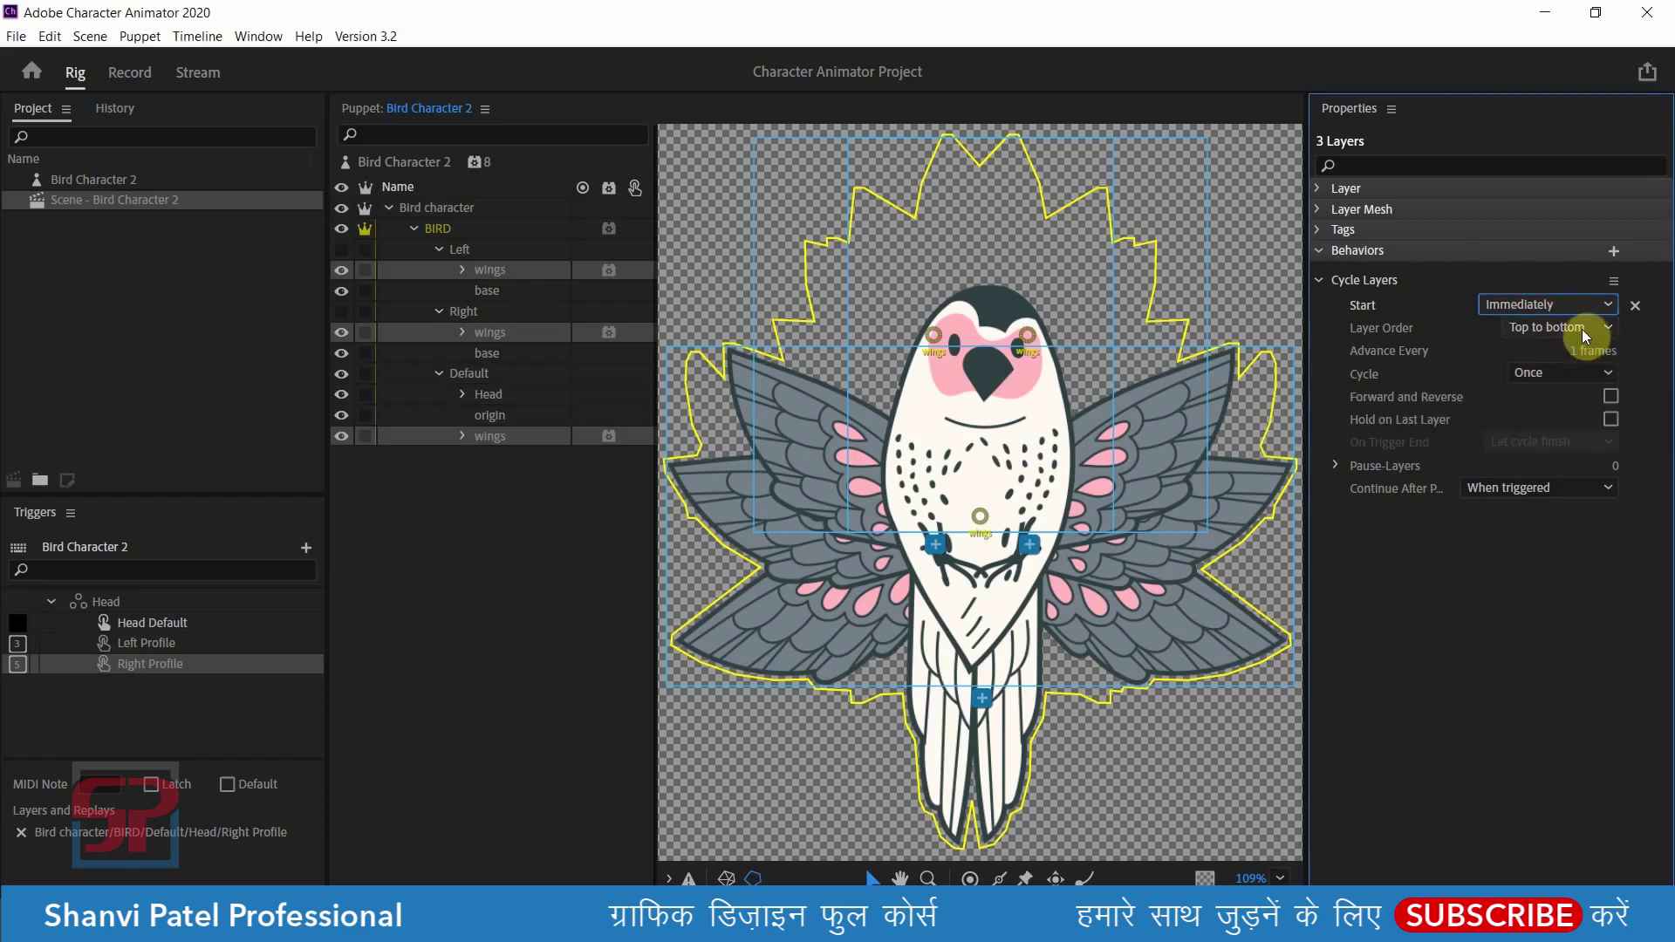
# - Set Cycle Layers order to Bottom to top and cycling to Continuously, keeping pause setting When triggered
pyautogui.click(1530, 334)
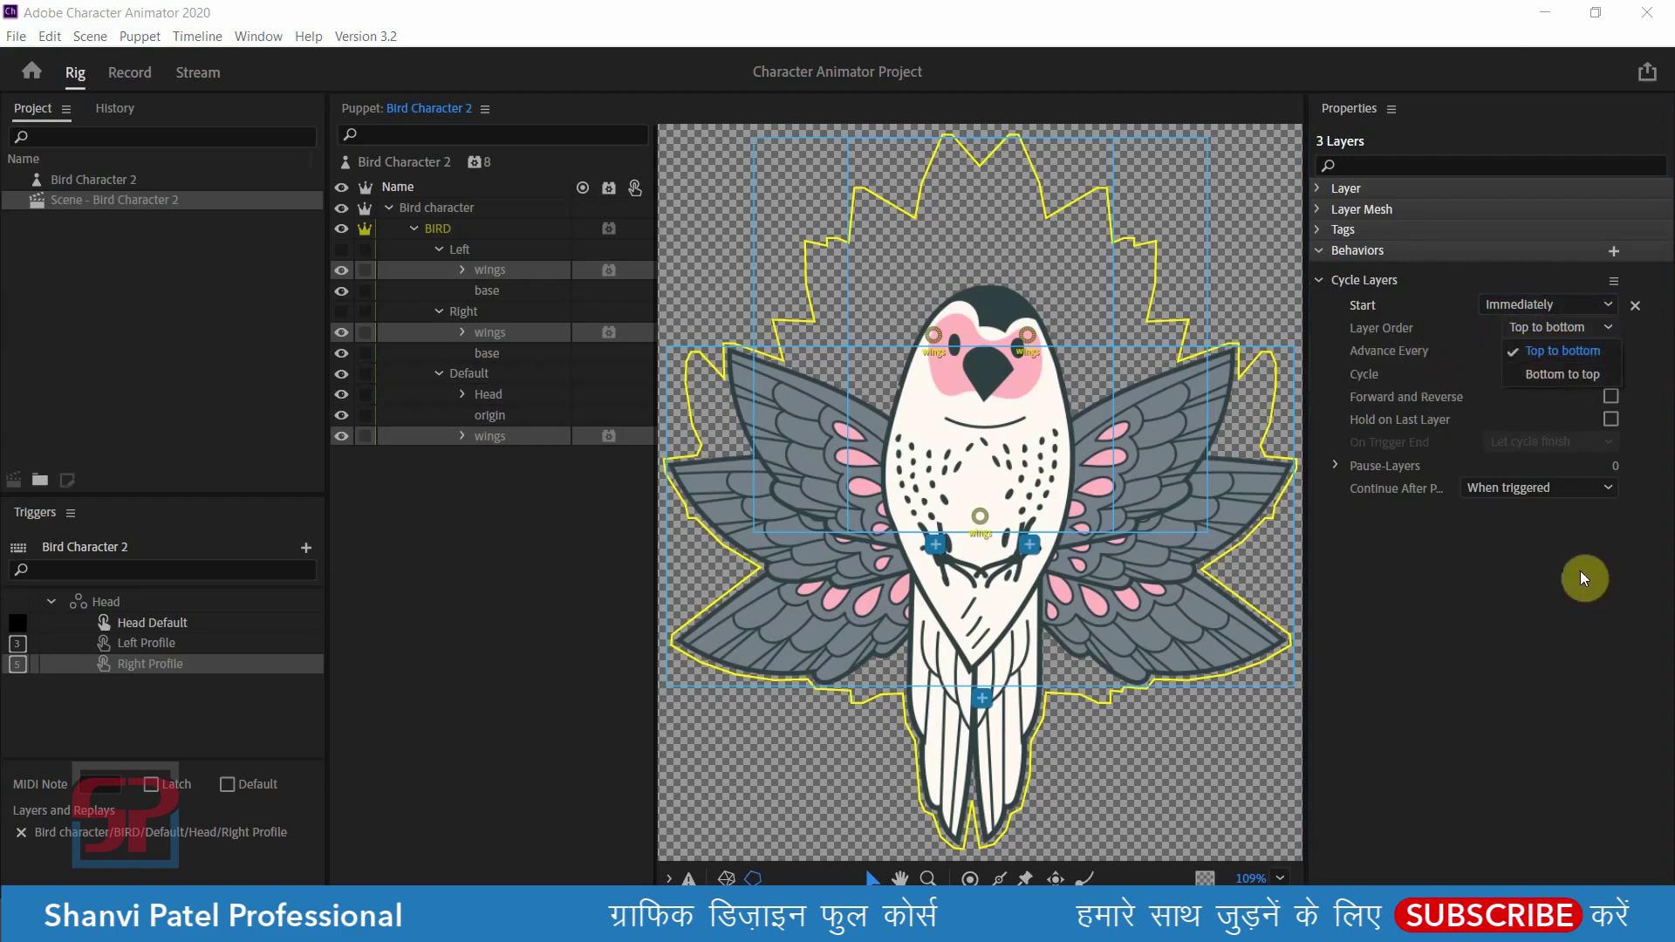
pyautogui.click(1544, 373)
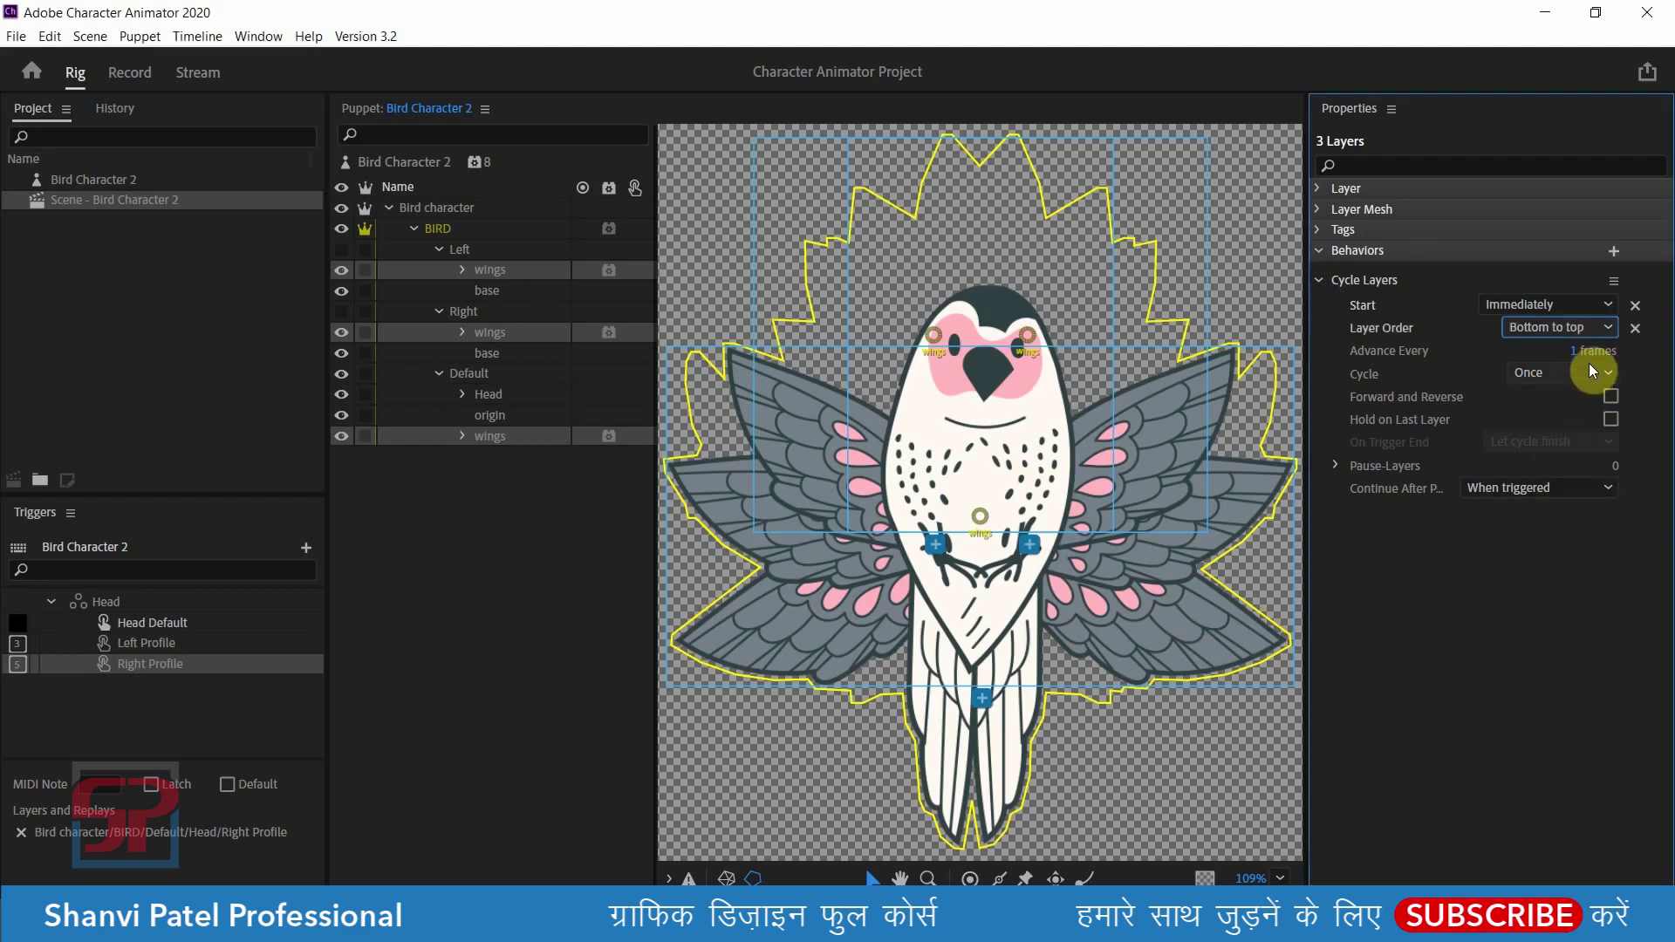
pyautogui.click(1564, 372)
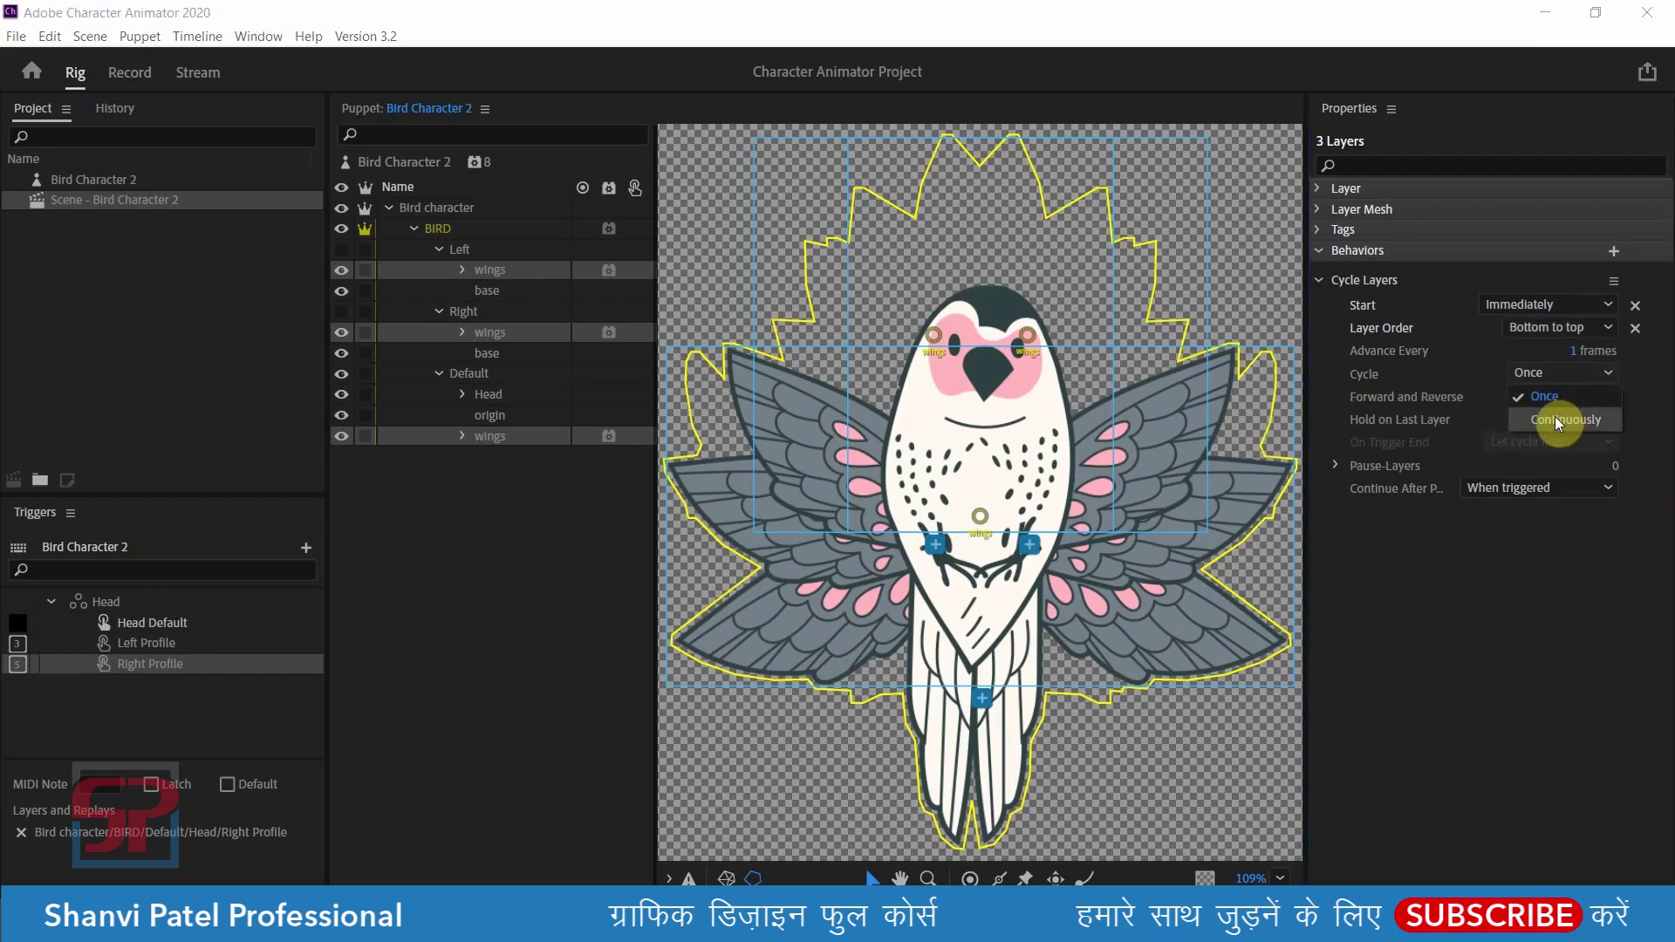
pyautogui.click(1556, 418)
pyautogui.click(1572, 375)
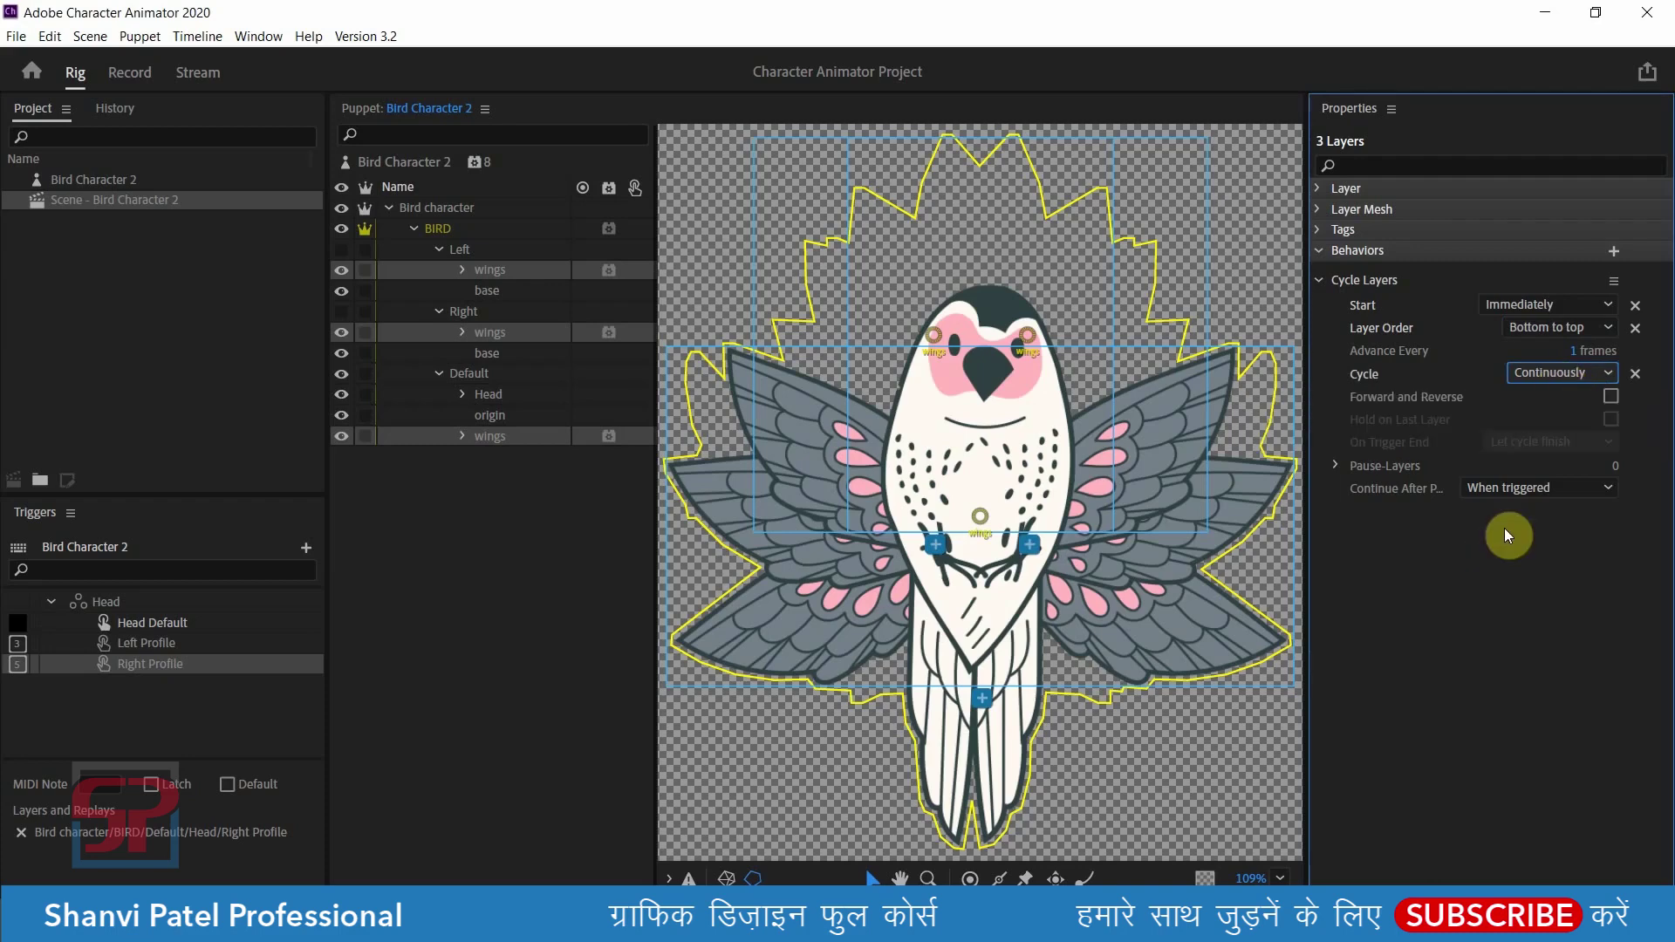
pyautogui.click(1557, 488)
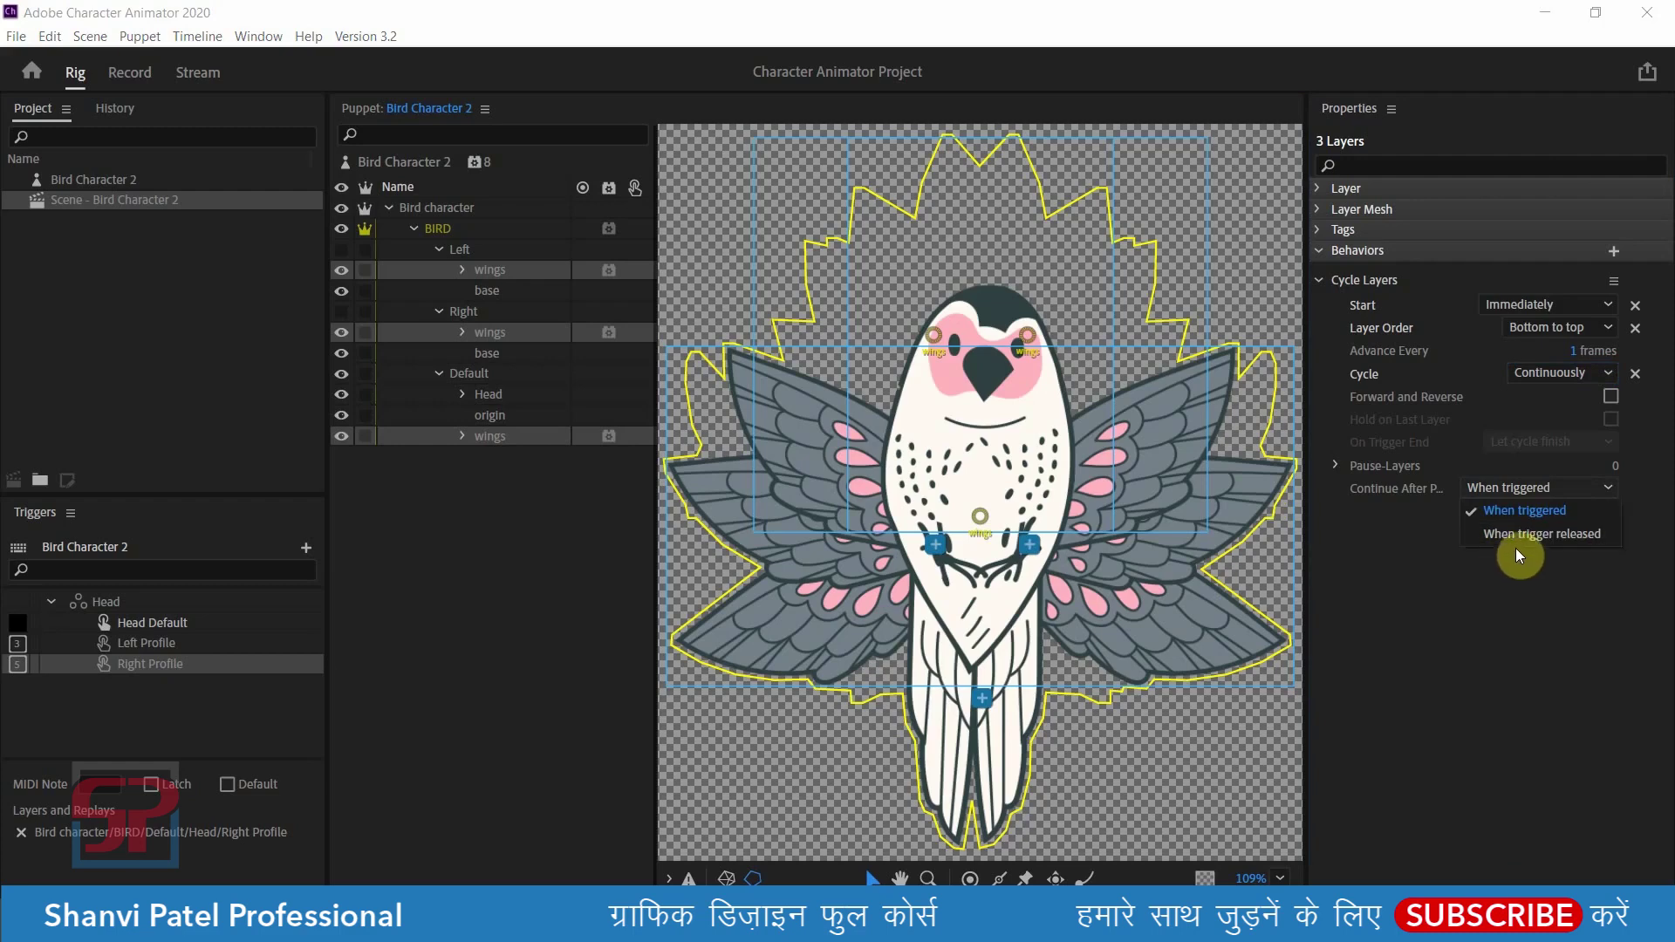
pyautogui.click(1495, 596)
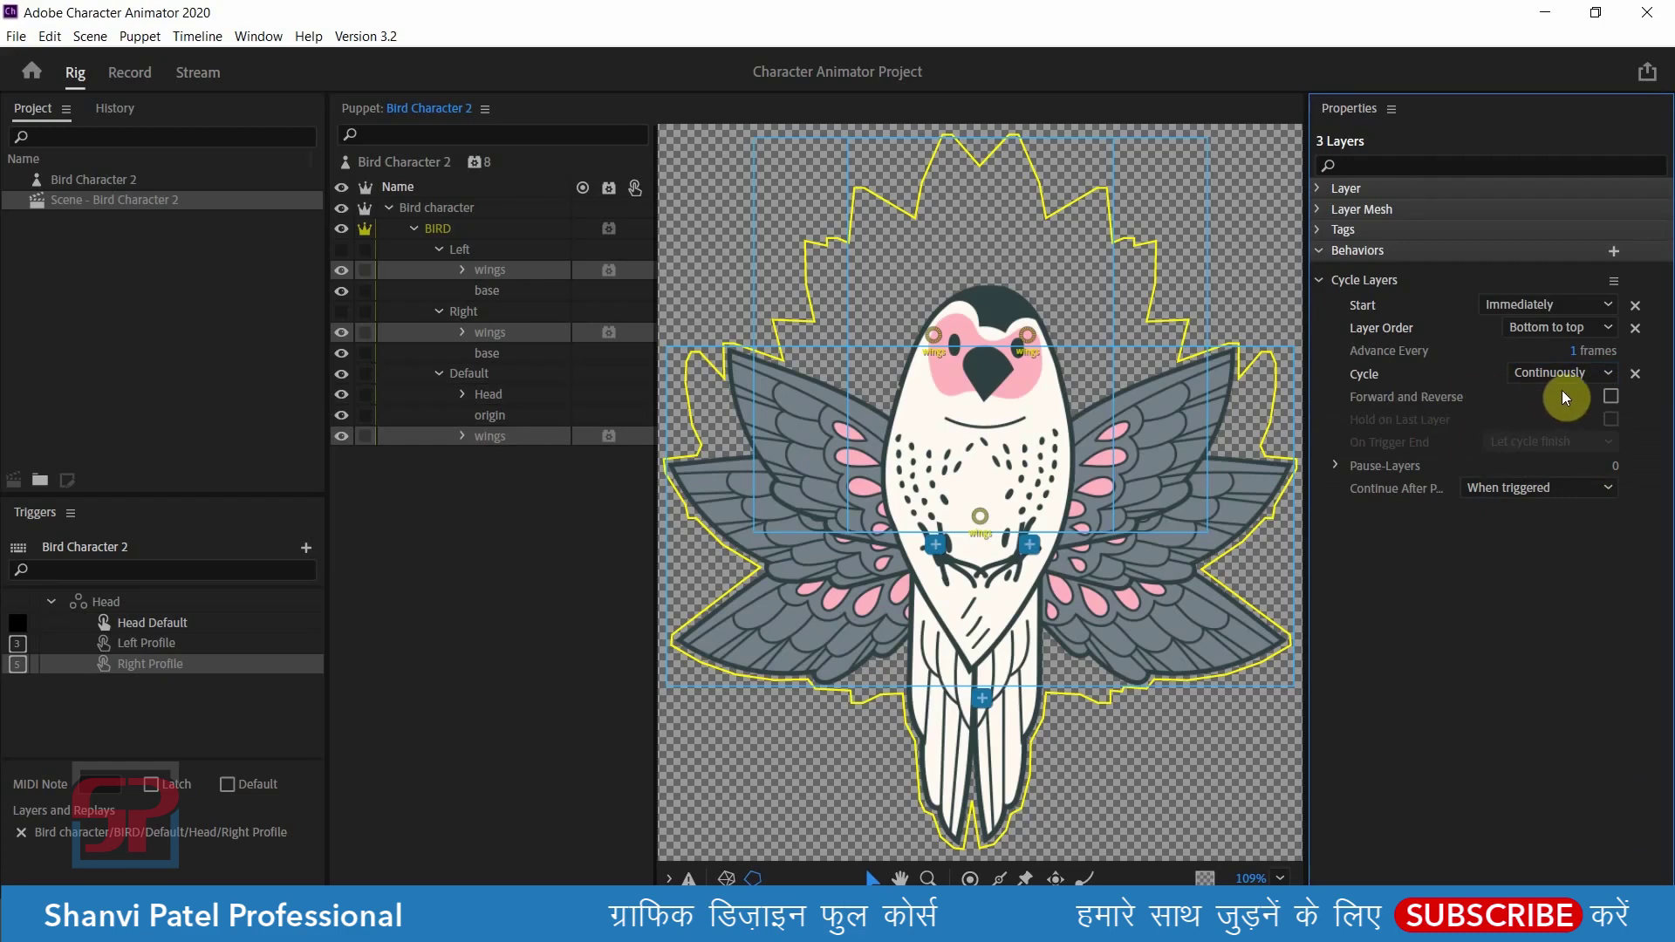
pyautogui.click(1318, 253)
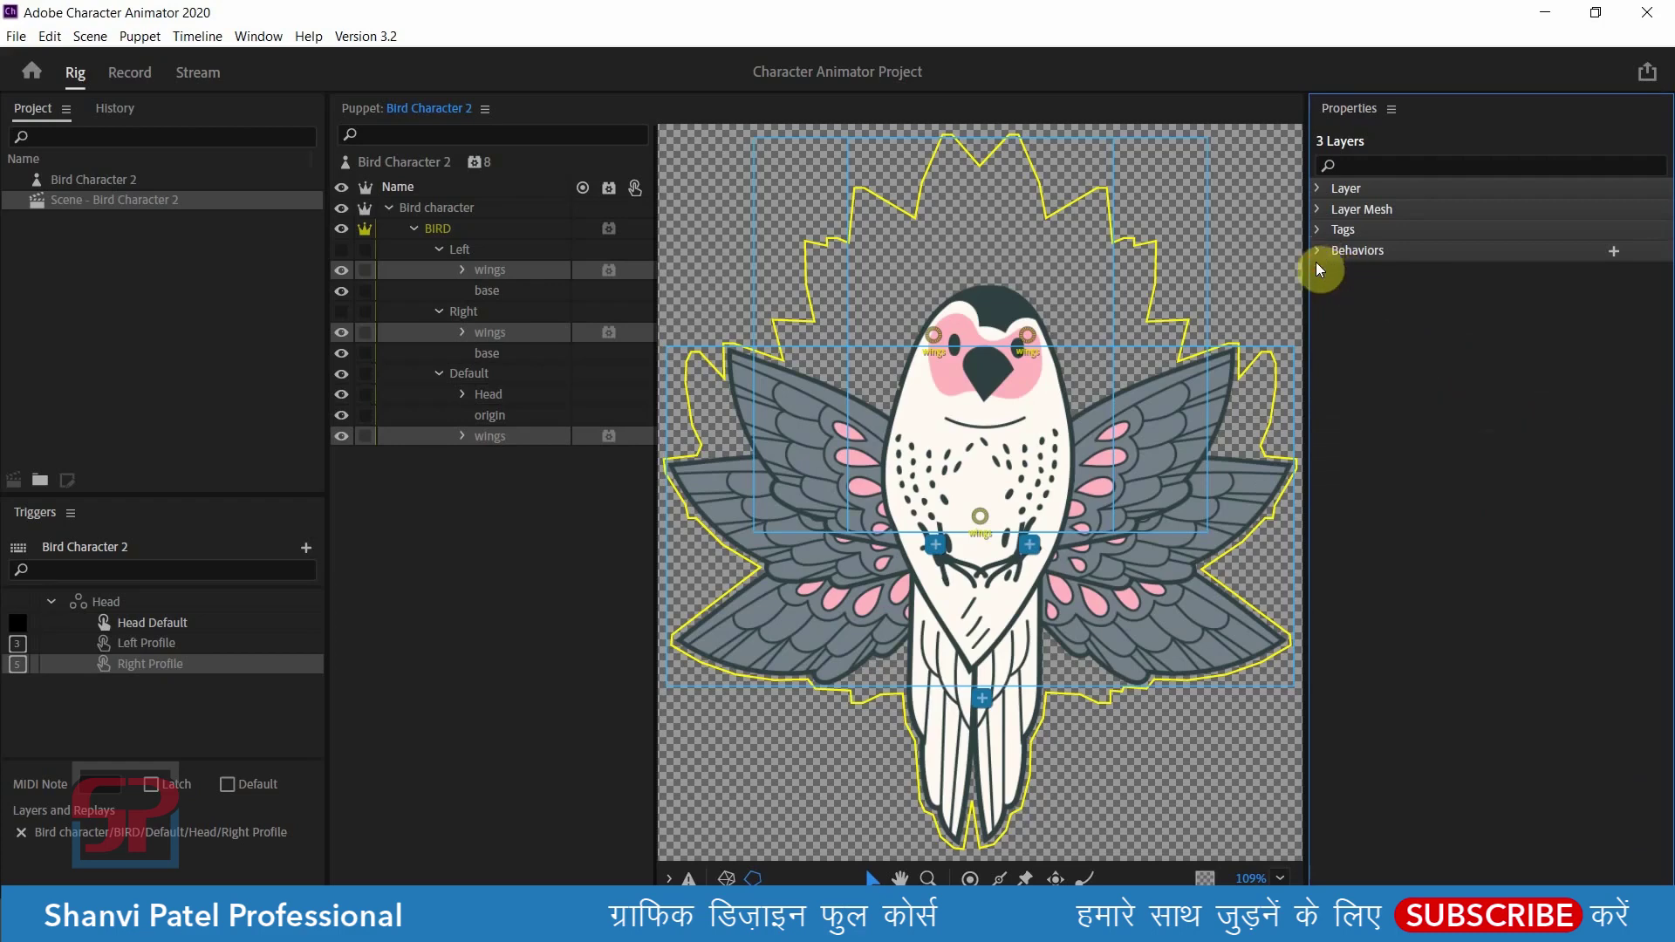
# - Preview the bird puppet live in its scene in Record mode
pyautogui.click(130, 79)
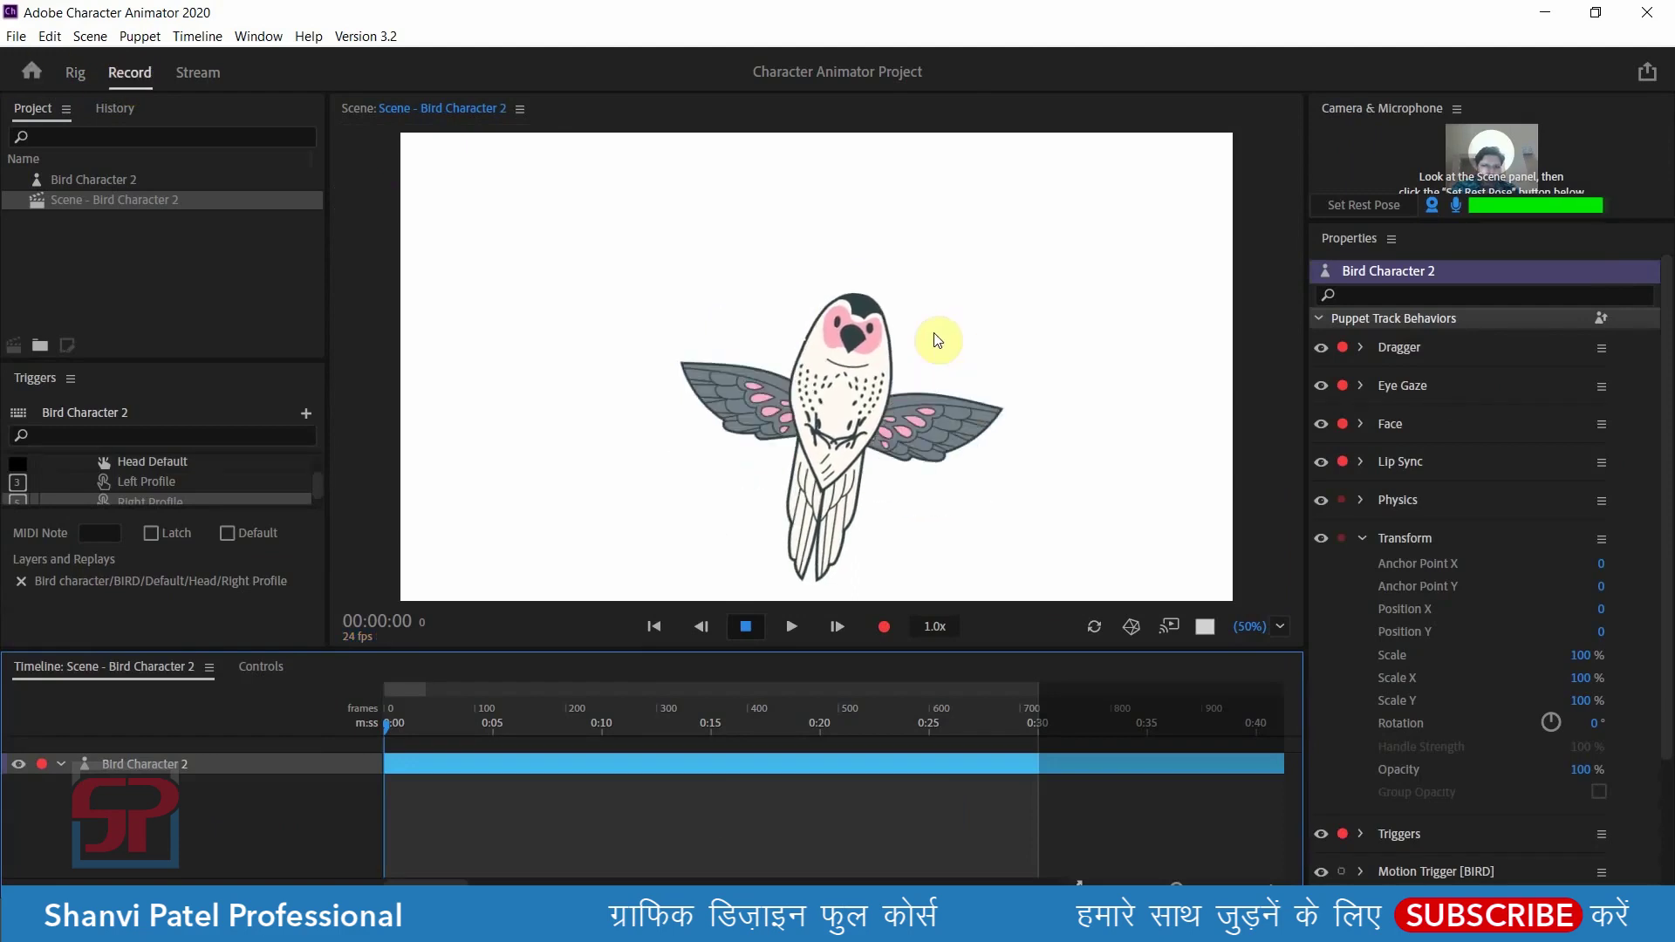
pyautogui.click(644, 373)
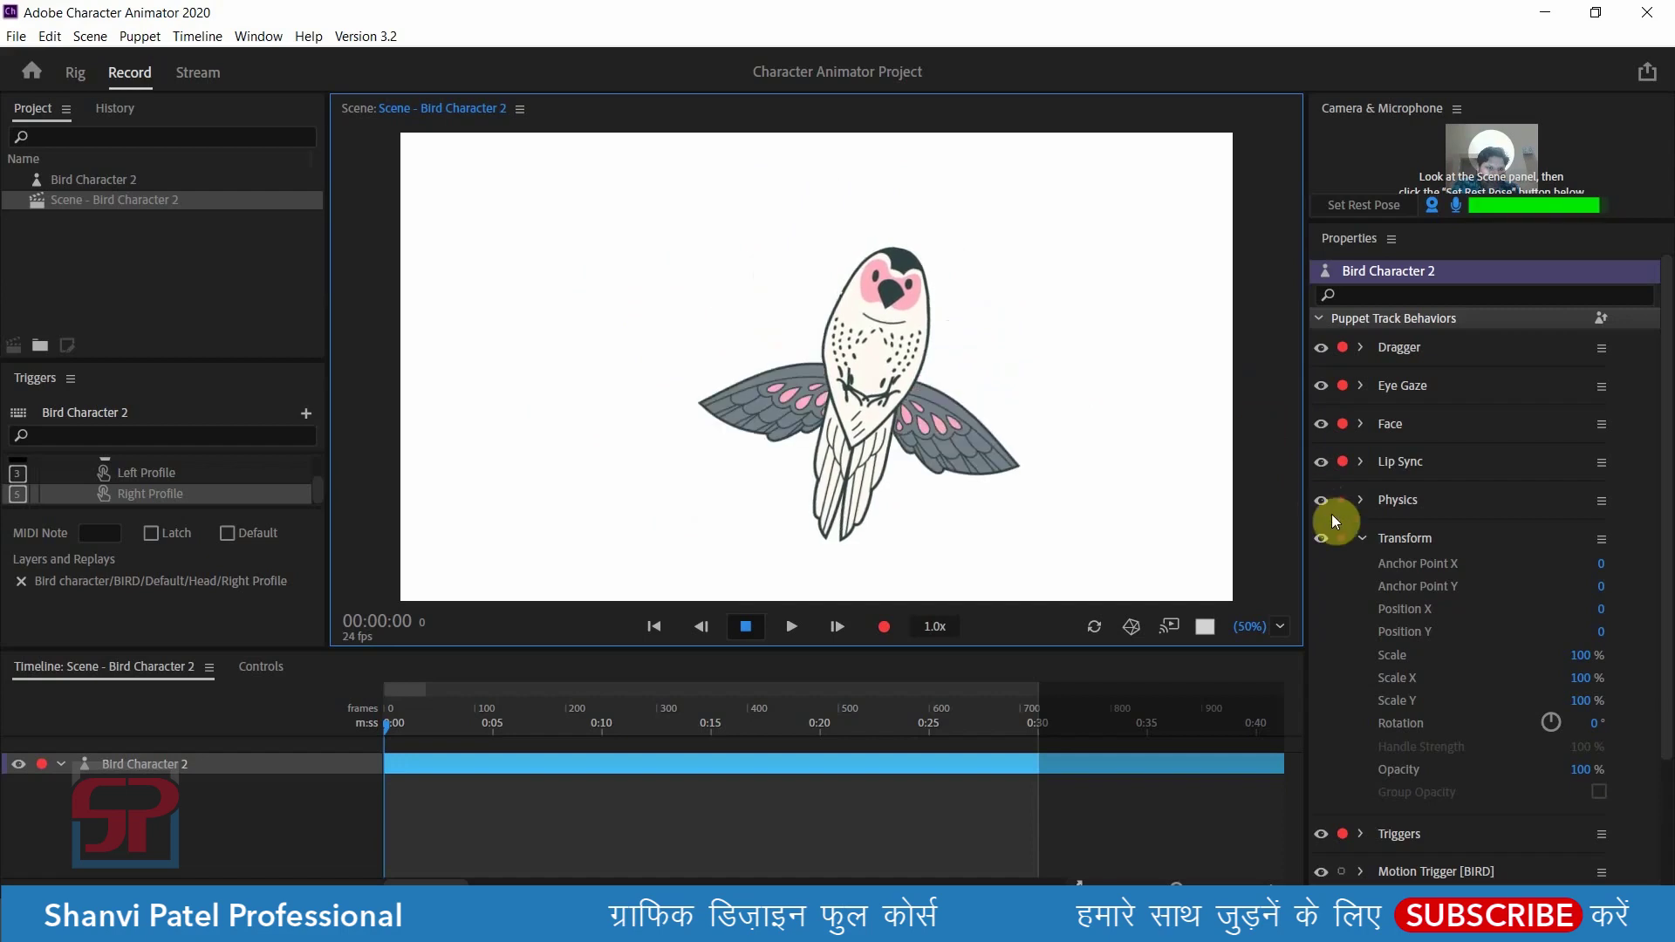
pyautogui.click(1361, 538)
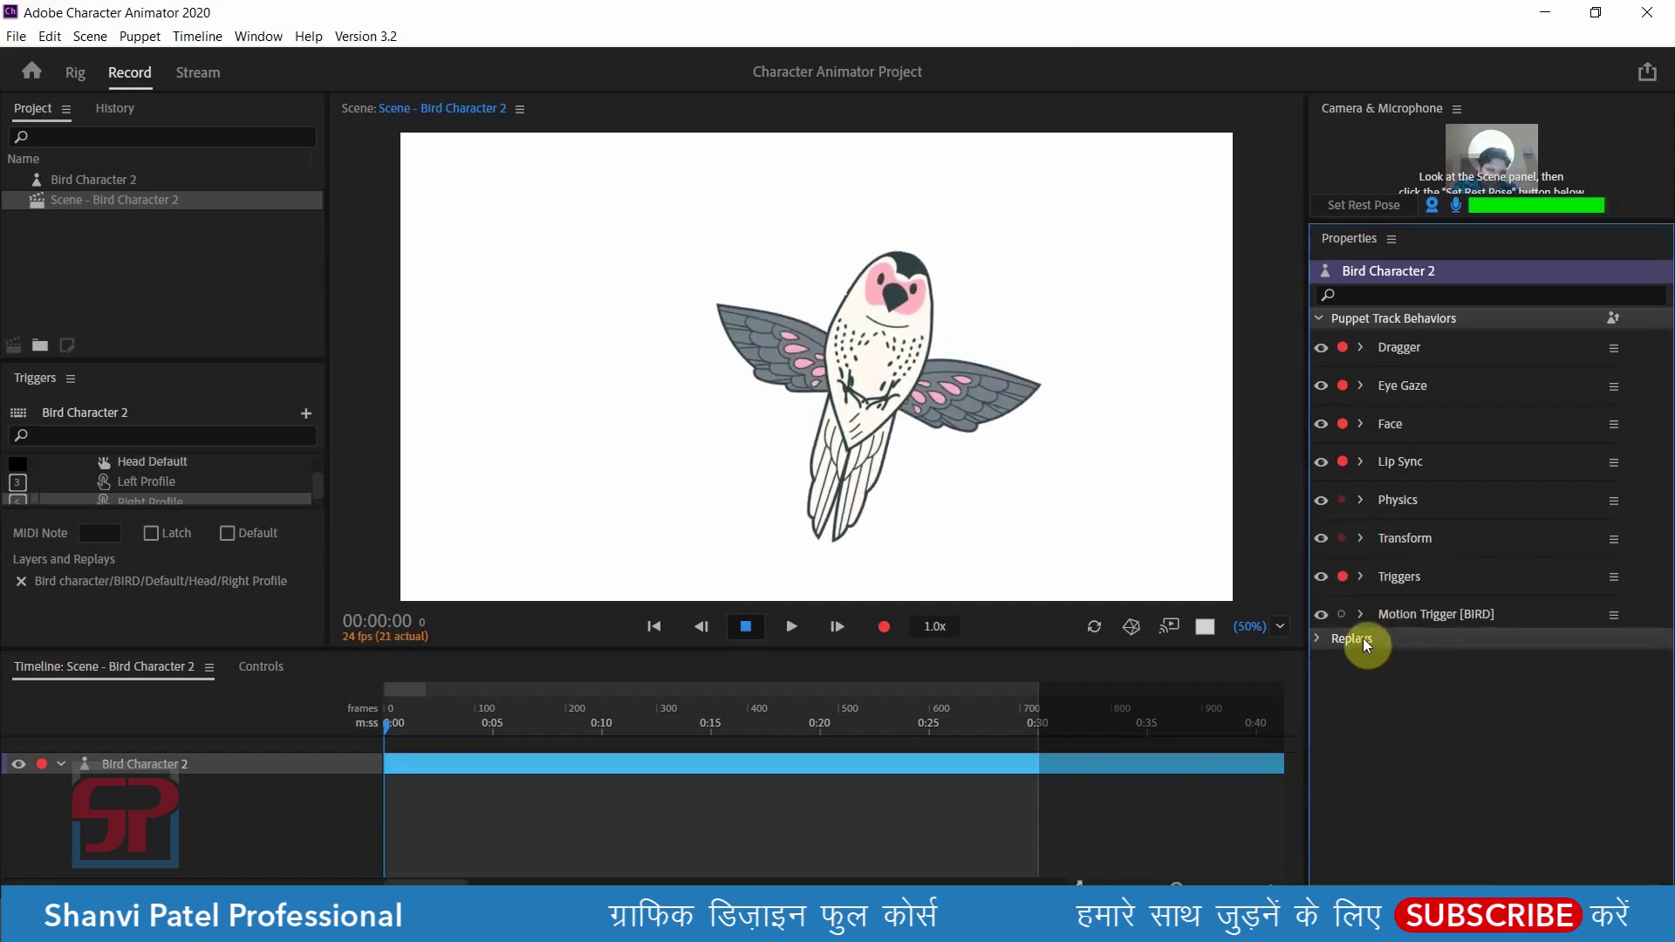
# - Raise the bird's Motion Trigger Minimum Duration to 50 frames and test it by dragging the bird
pyautogui.click(1504, 644)
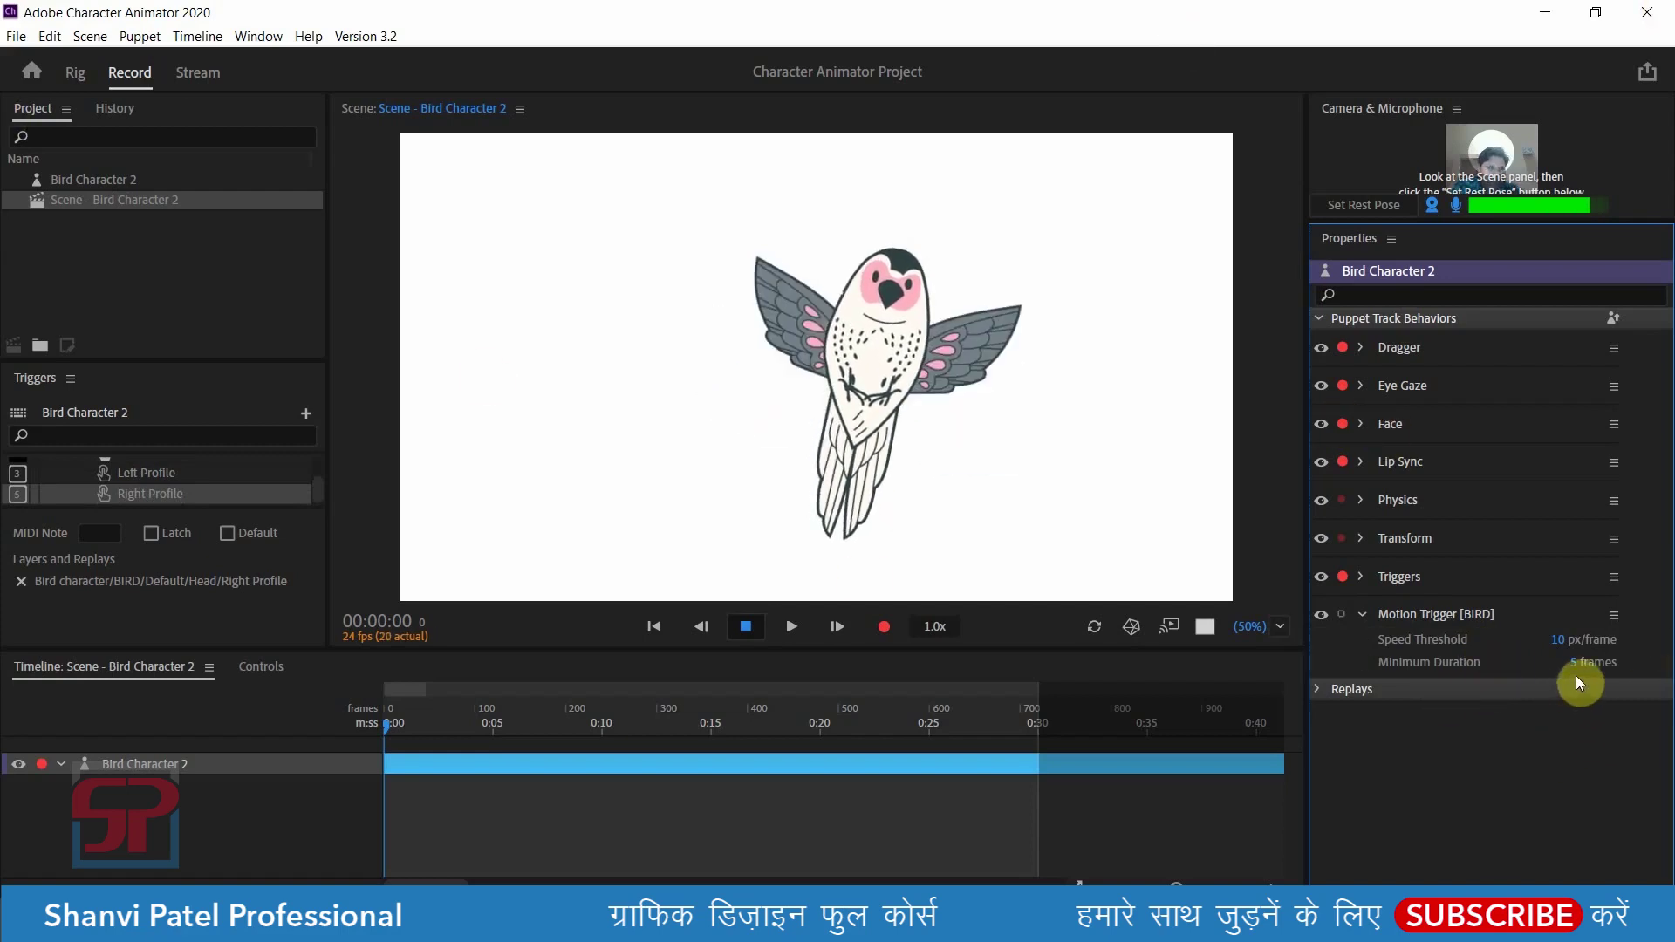
pyautogui.moveTo(1573, 665); pyautogui.dragTo(1609, 664)
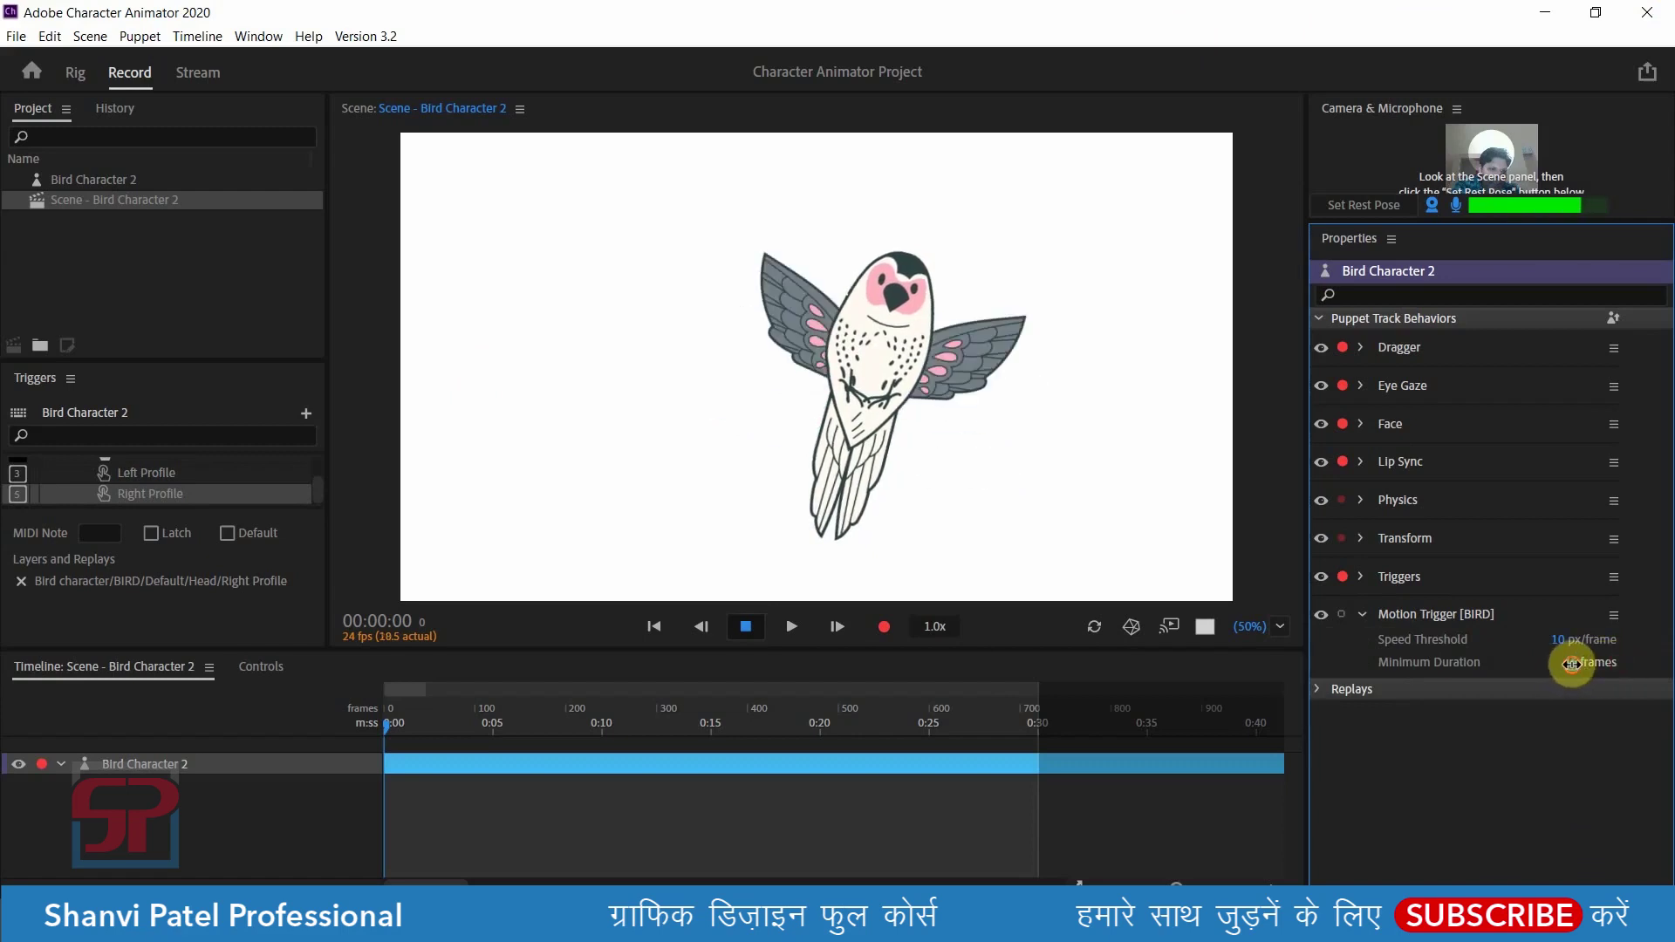
pyautogui.moveTo(1573, 718); pyautogui.dragTo(1573, 718)
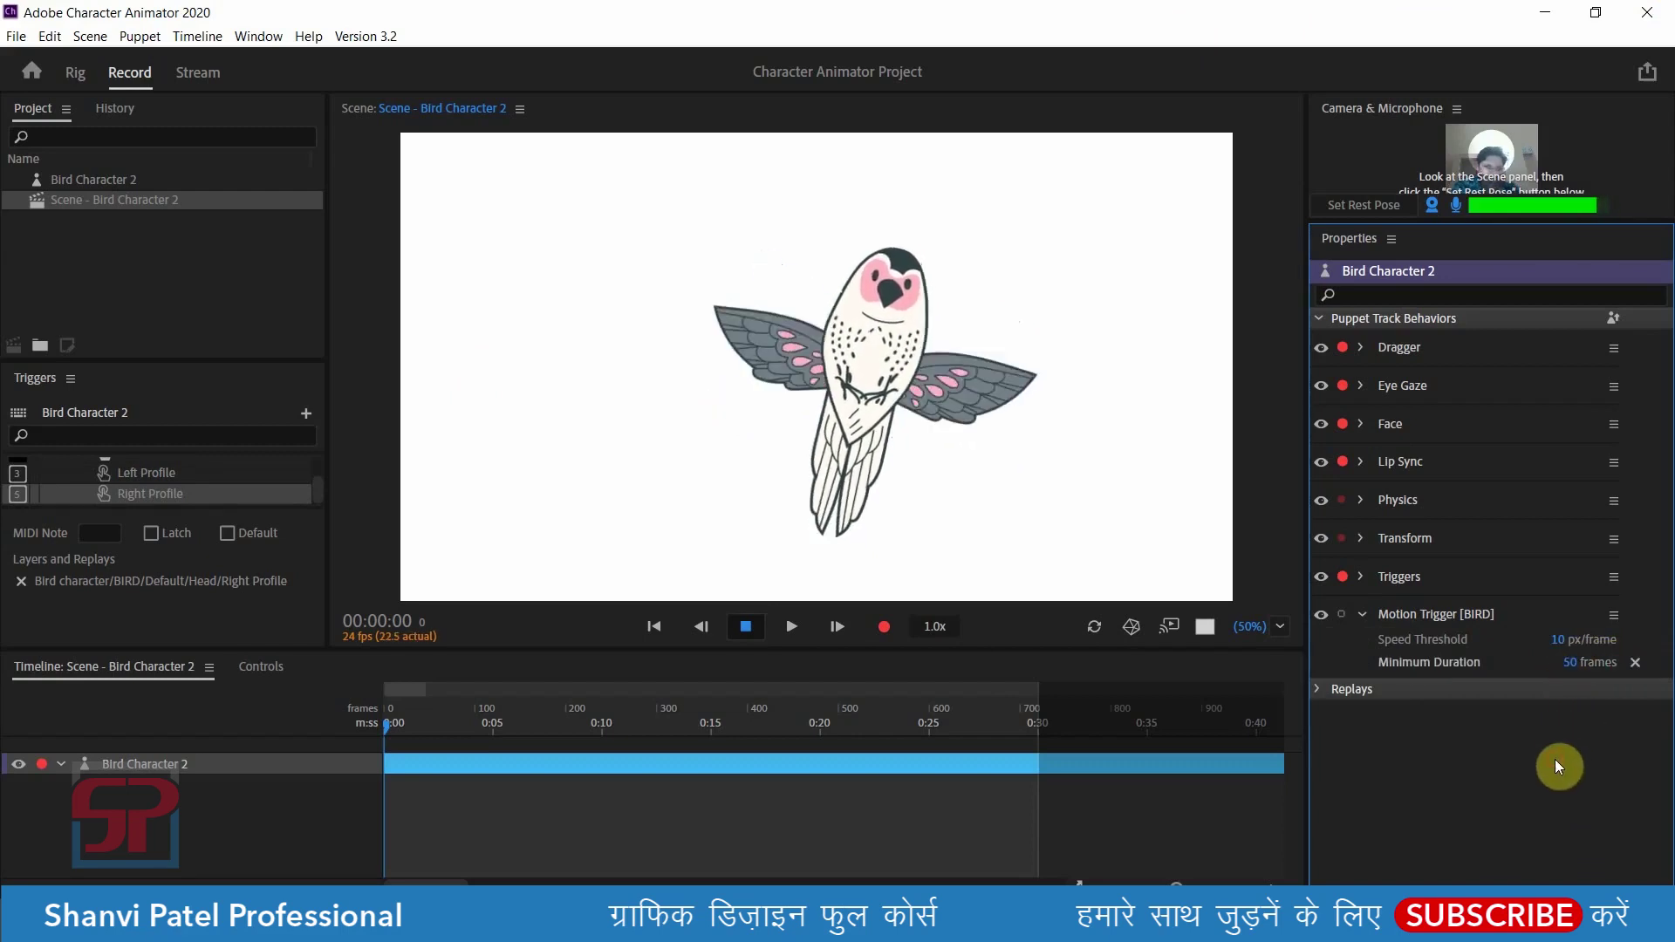
pyautogui.moveTo(817, 337); pyautogui.dragTo(581, 341)
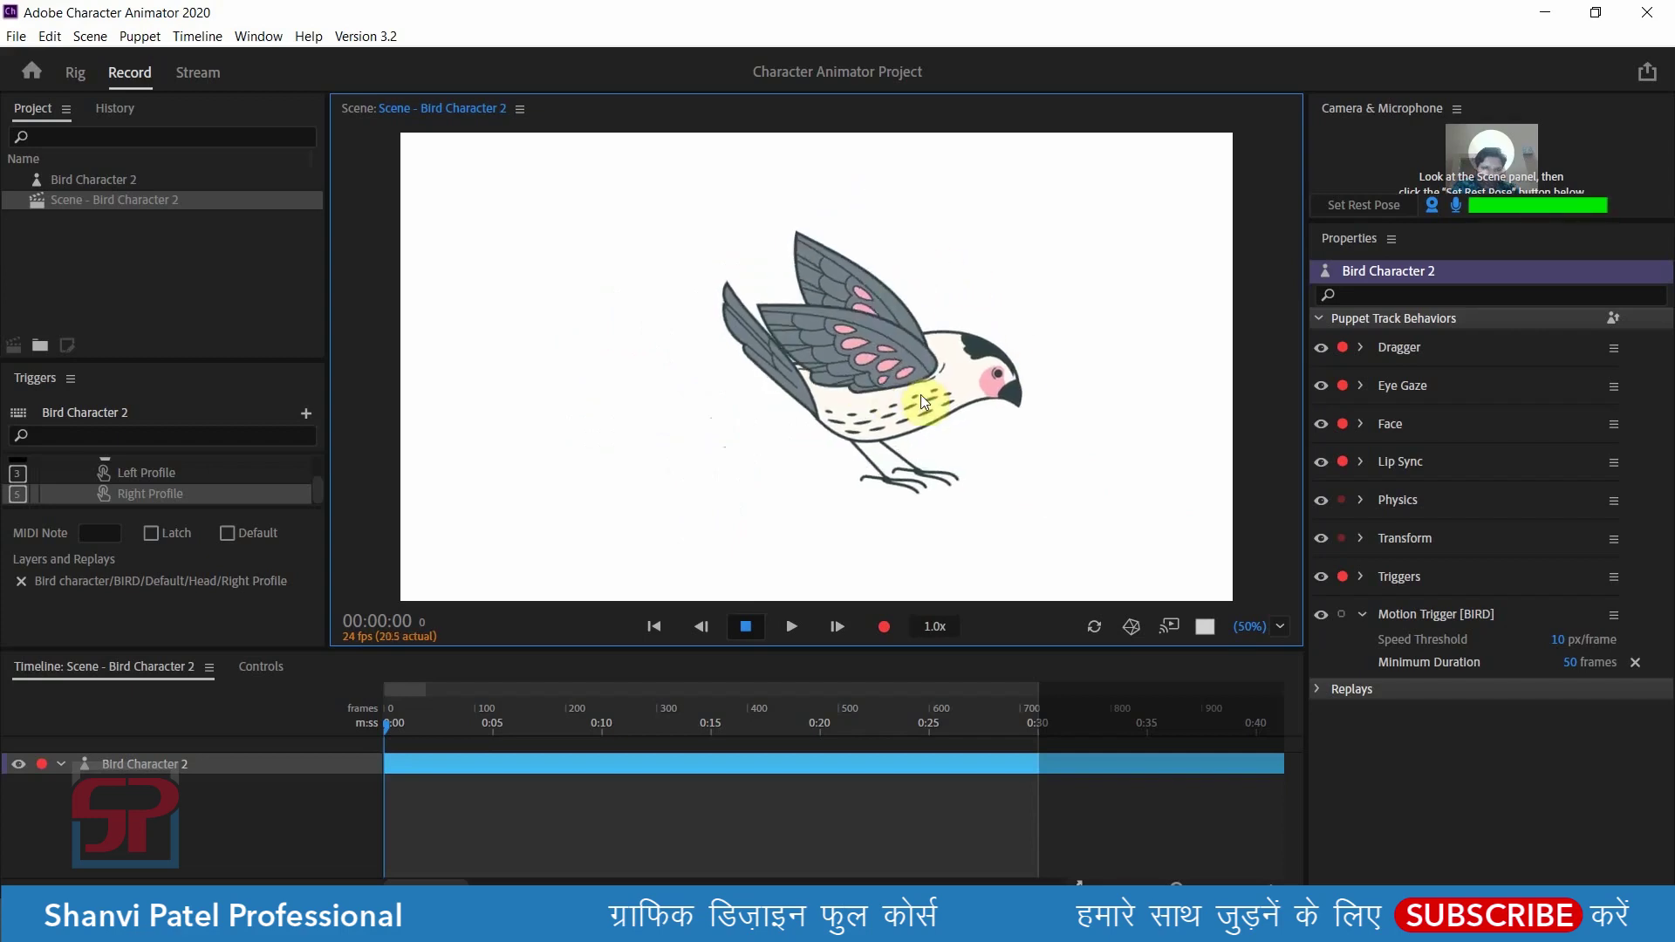
# - Try a Minimum Duration of 100 frames, test the bird again, then settle on 5 frames
pyautogui.click(1588, 662)
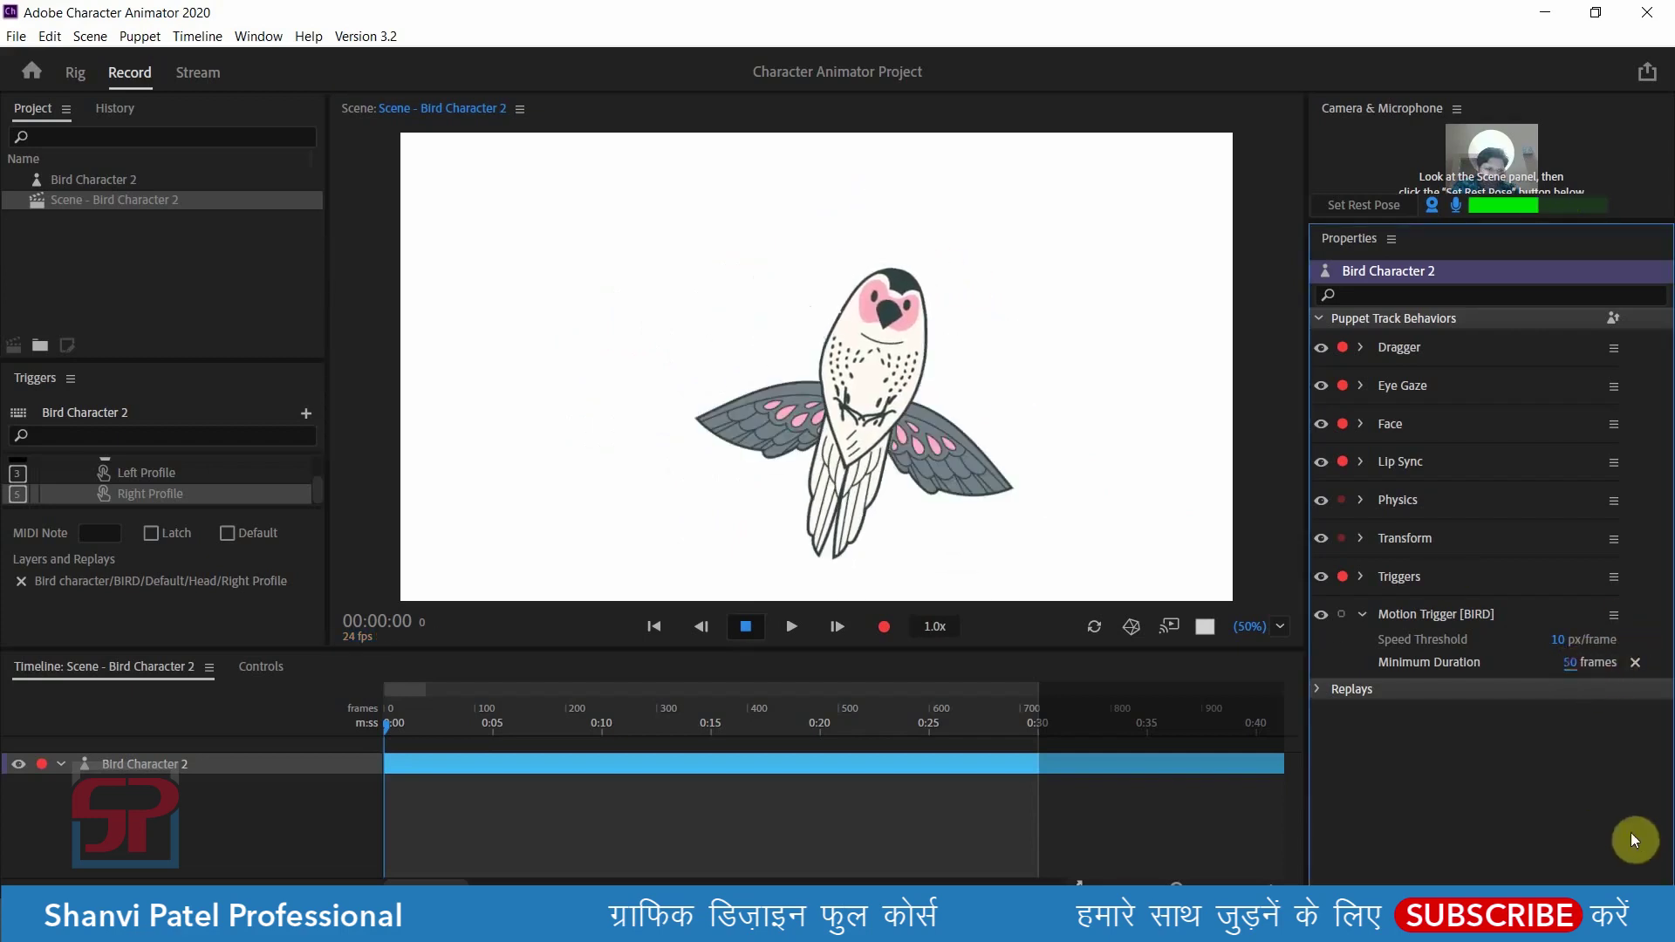
pyautogui.write('100')
pyautogui.press('Return')
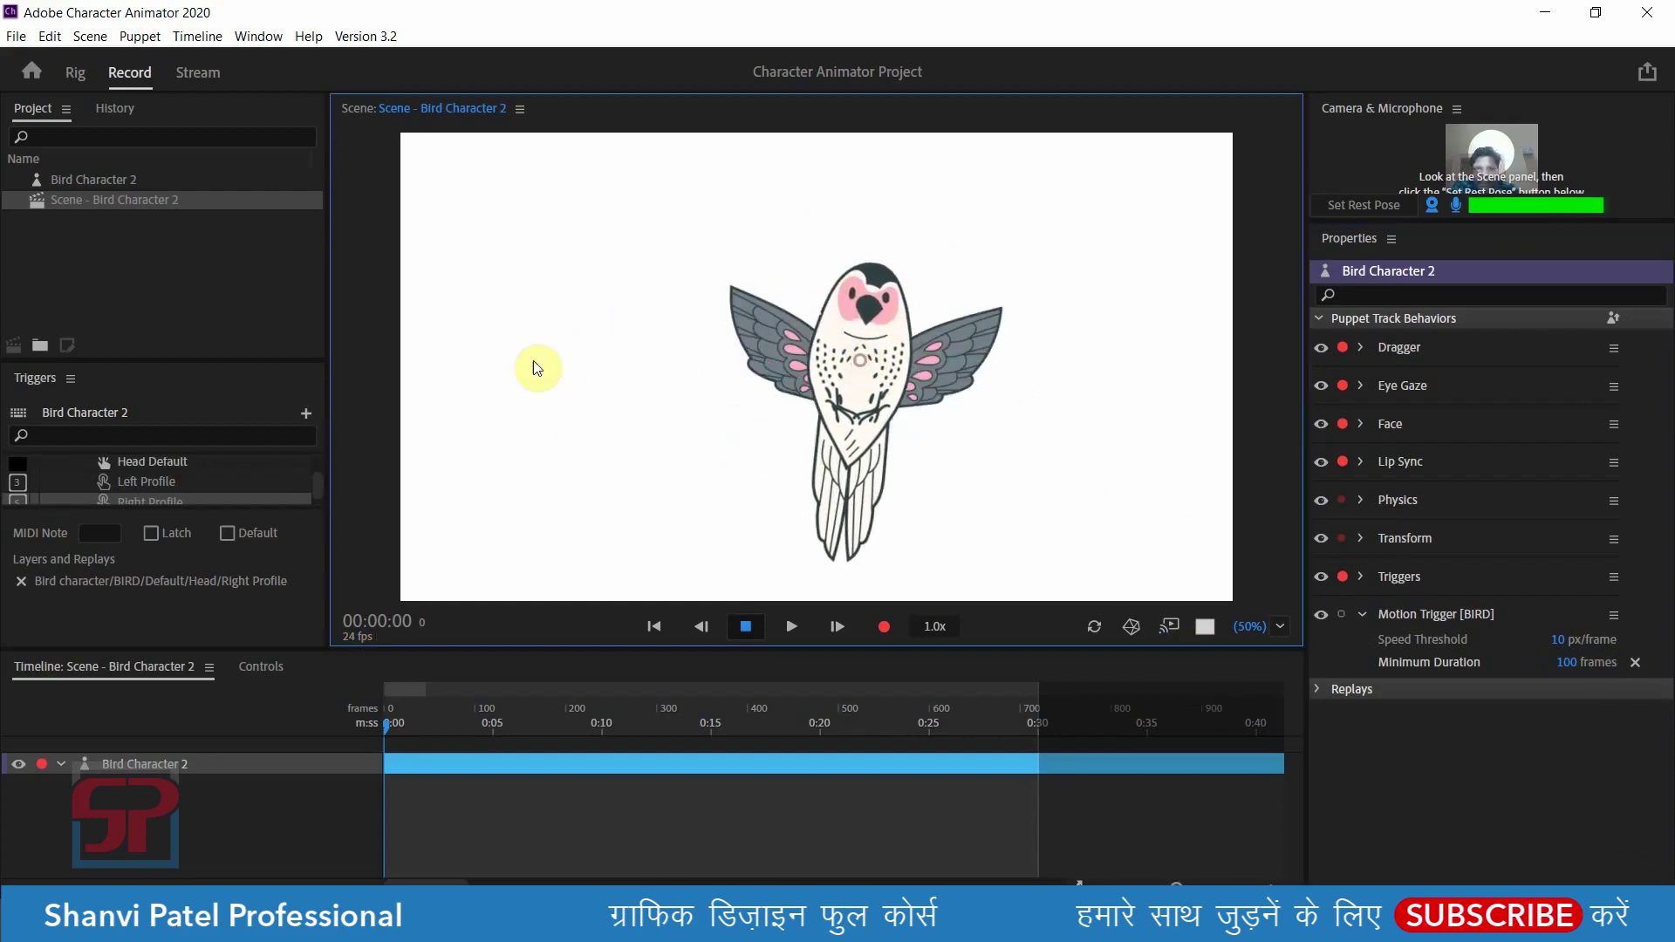
pyautogui.moveTo(535, 363); pyautogui.dragTo(494, 371)
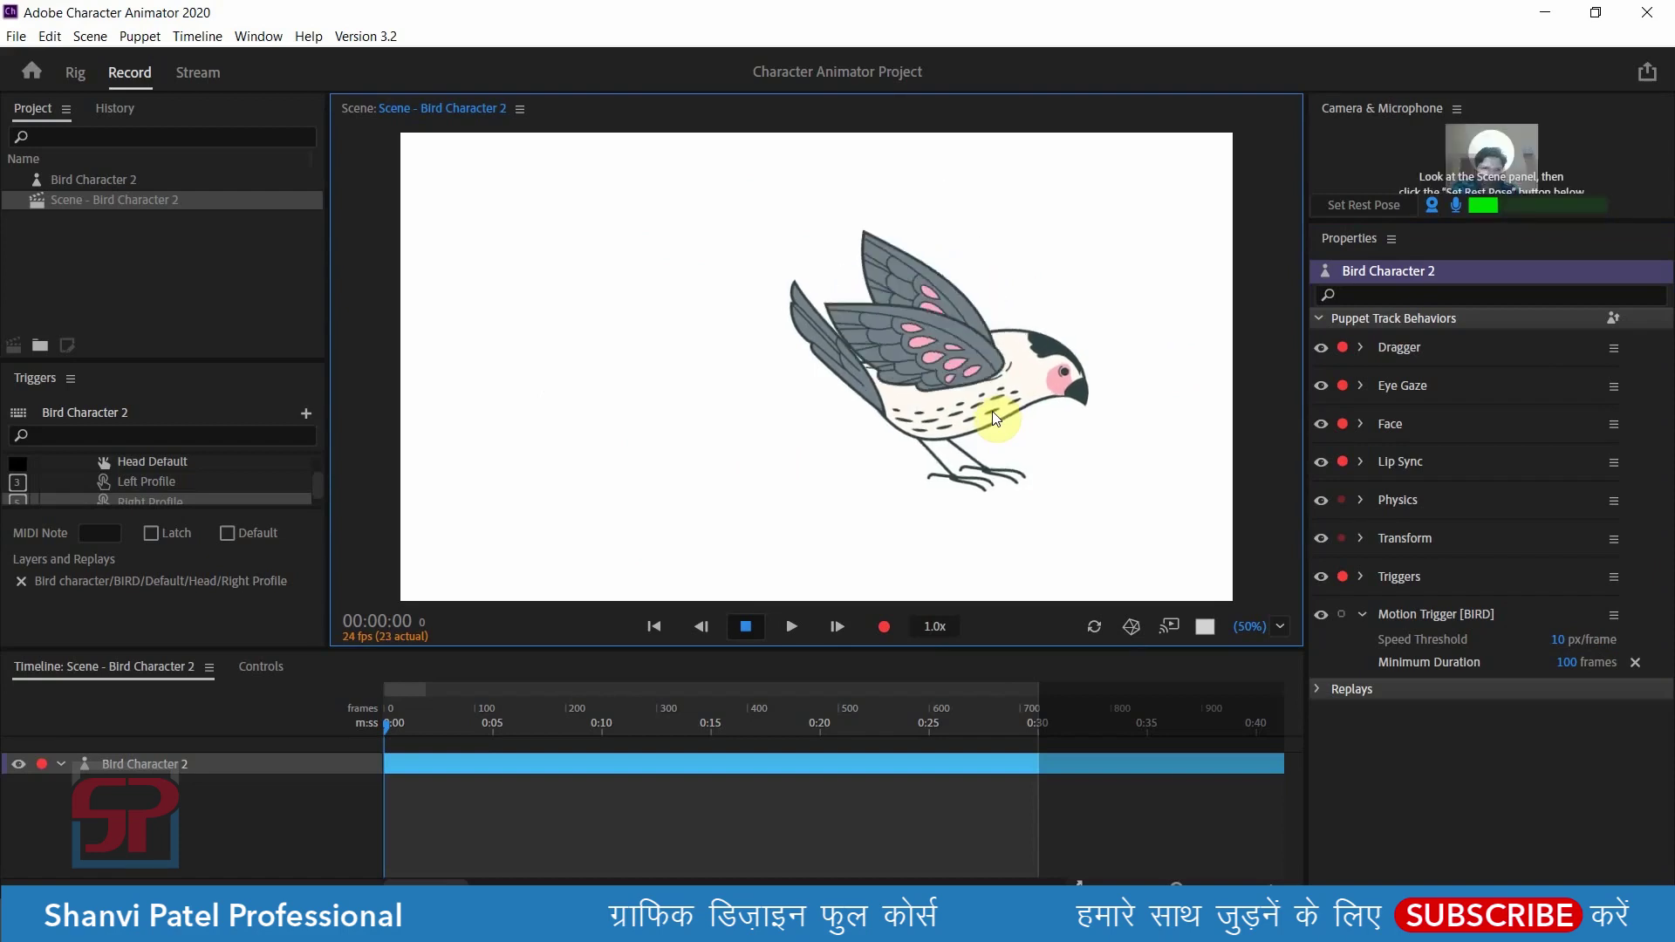
pyautogui.click(1584, 668)
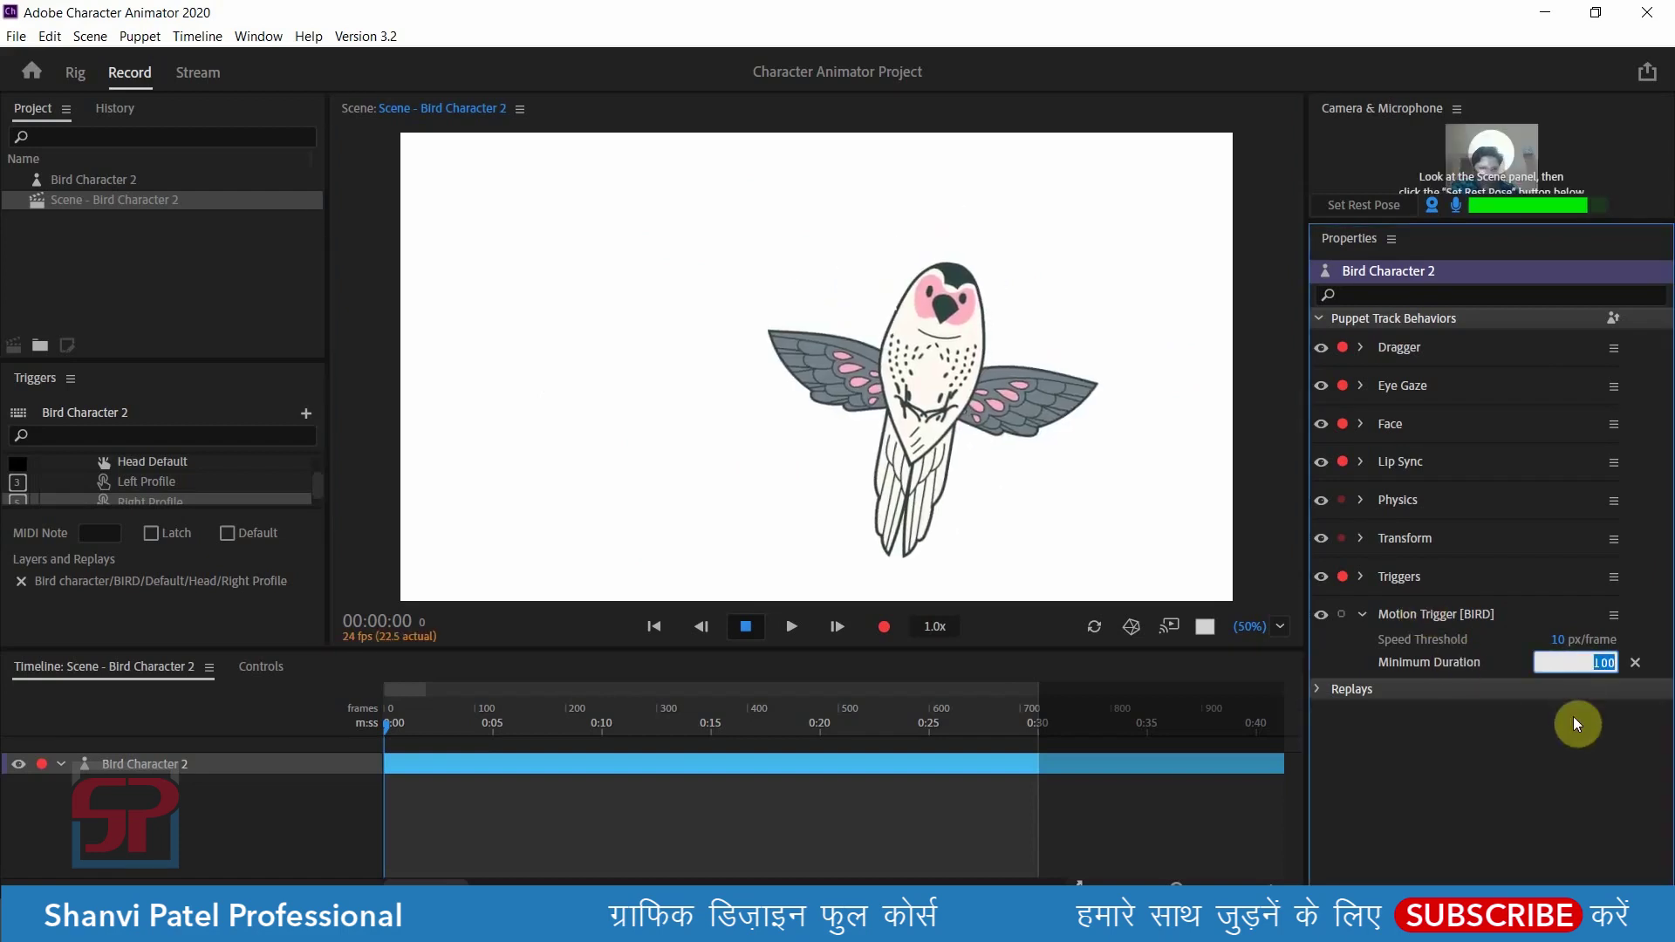
pyautogui.write('5')
pyautogui.press('Return')
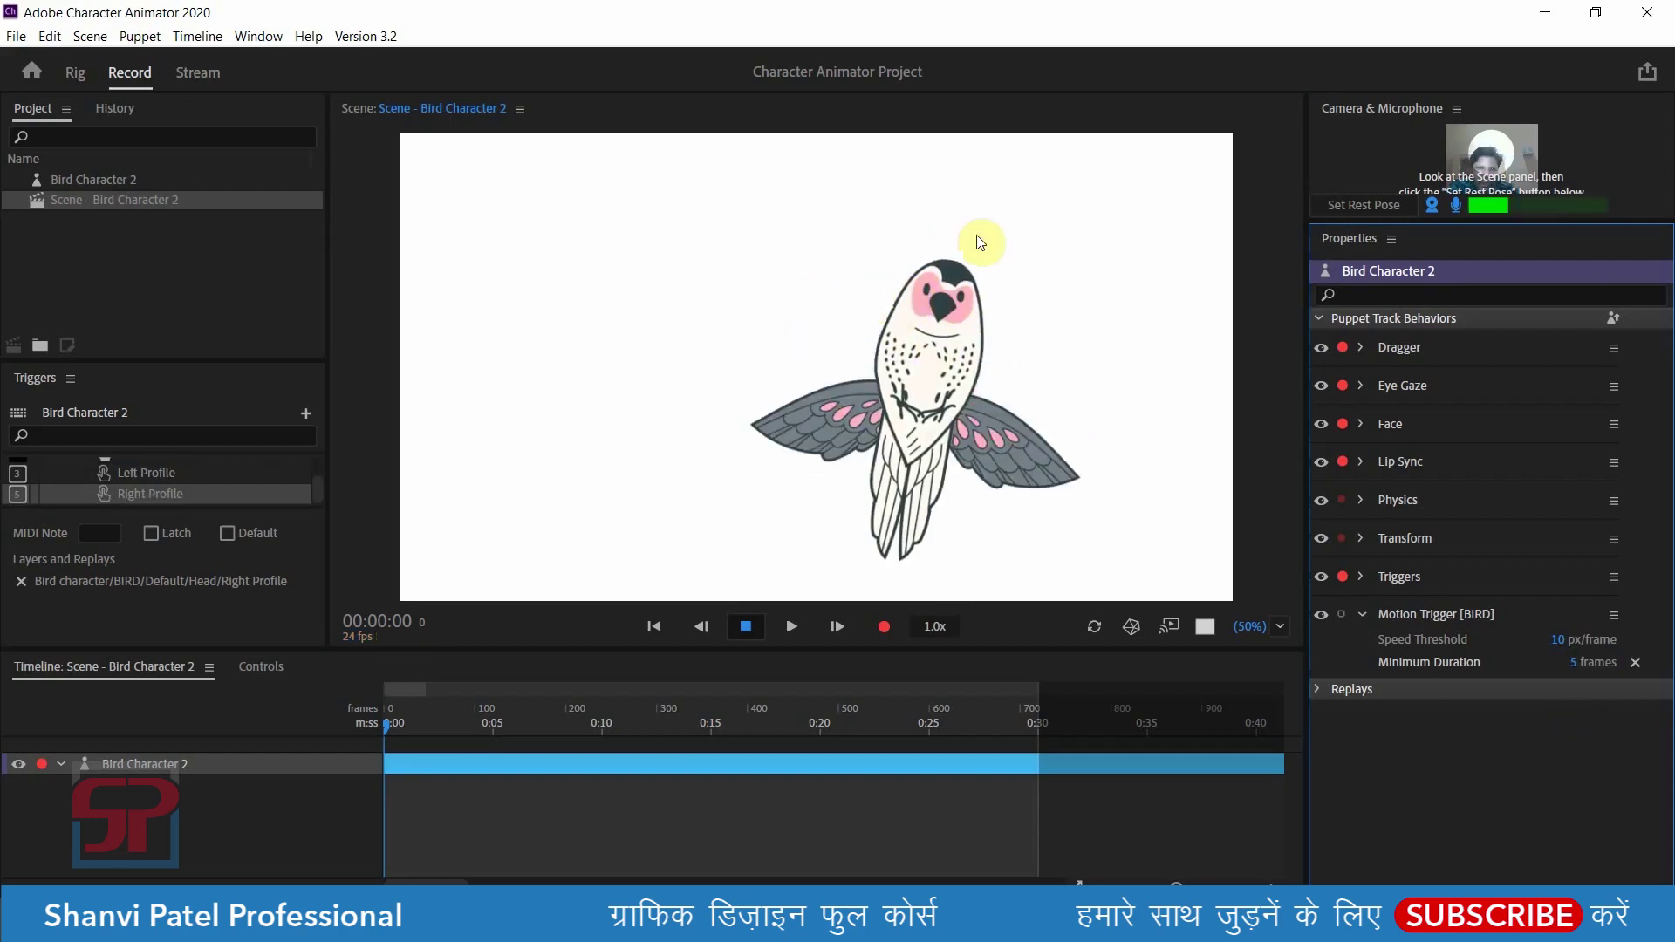
pyautogui.click(75, 75)
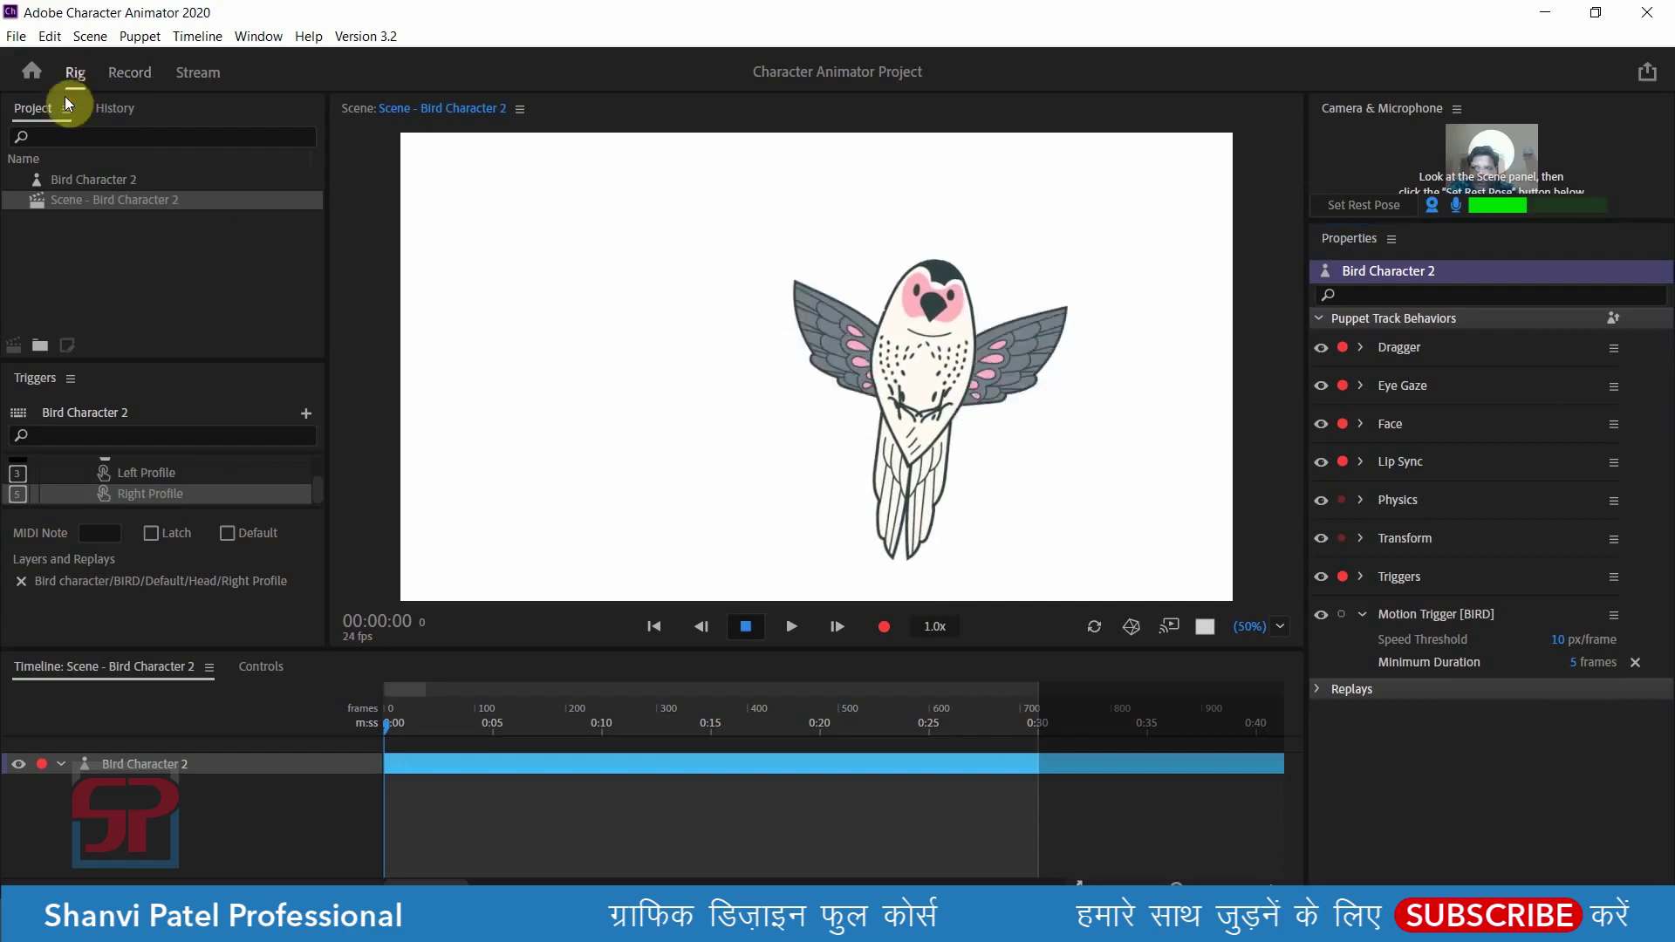
# - Open the Bird Character 2 puppet and add the Head Turner behavior to the Head group
pyautogui.doubleClick(112, 174)
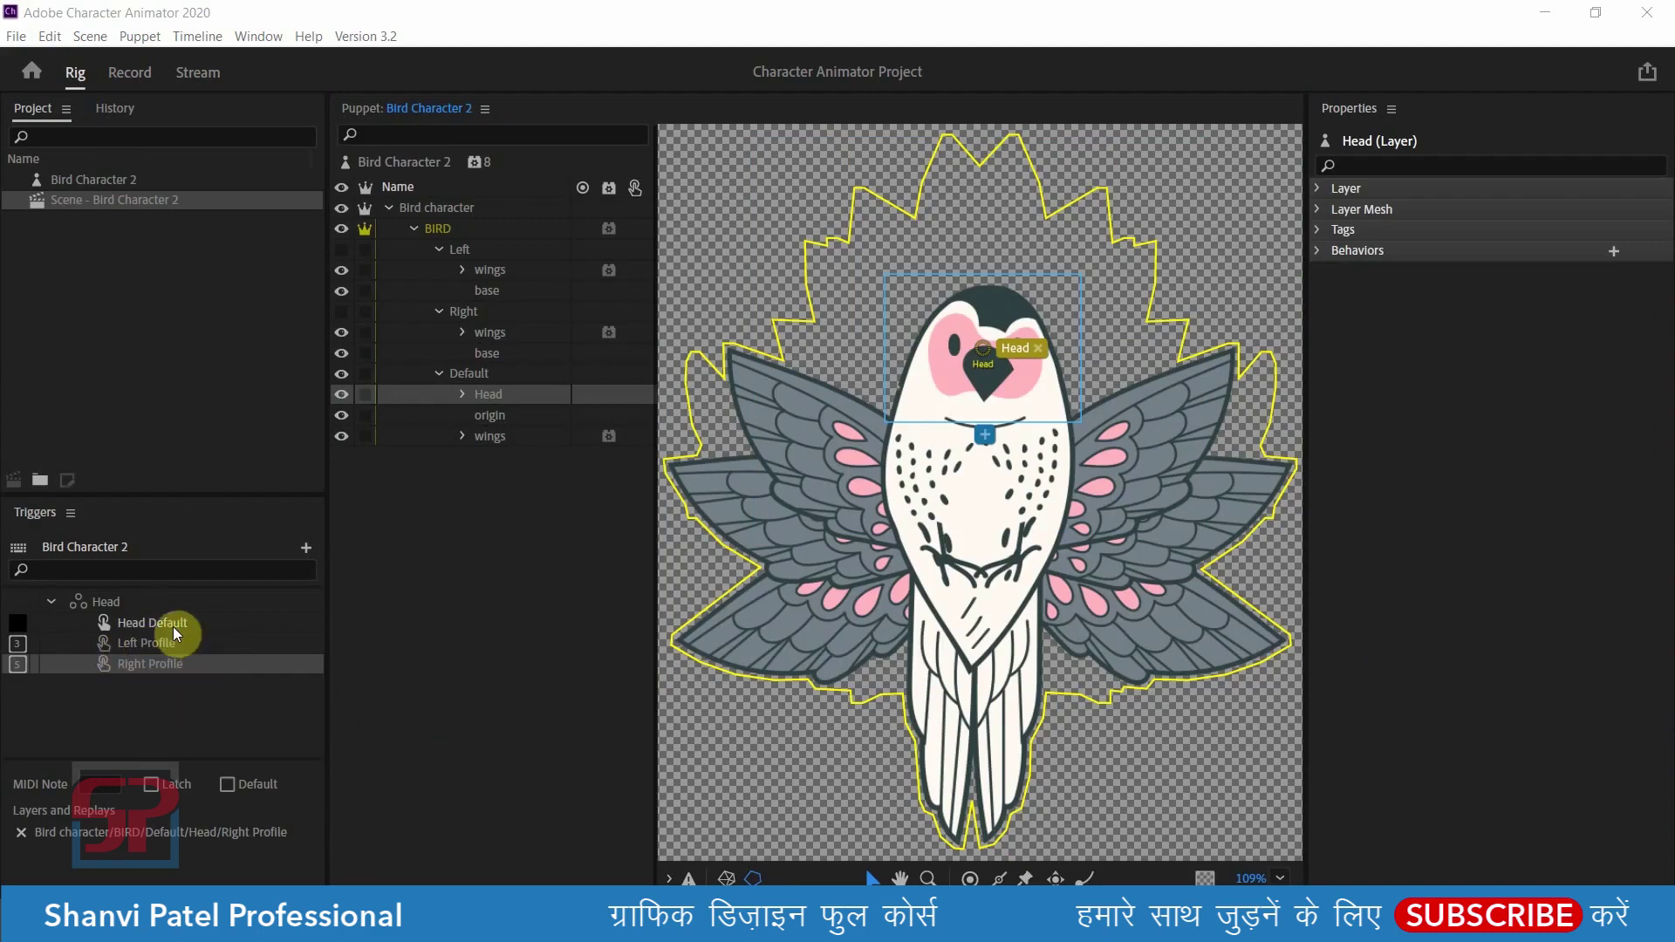
pyautogui.click(51, 601)
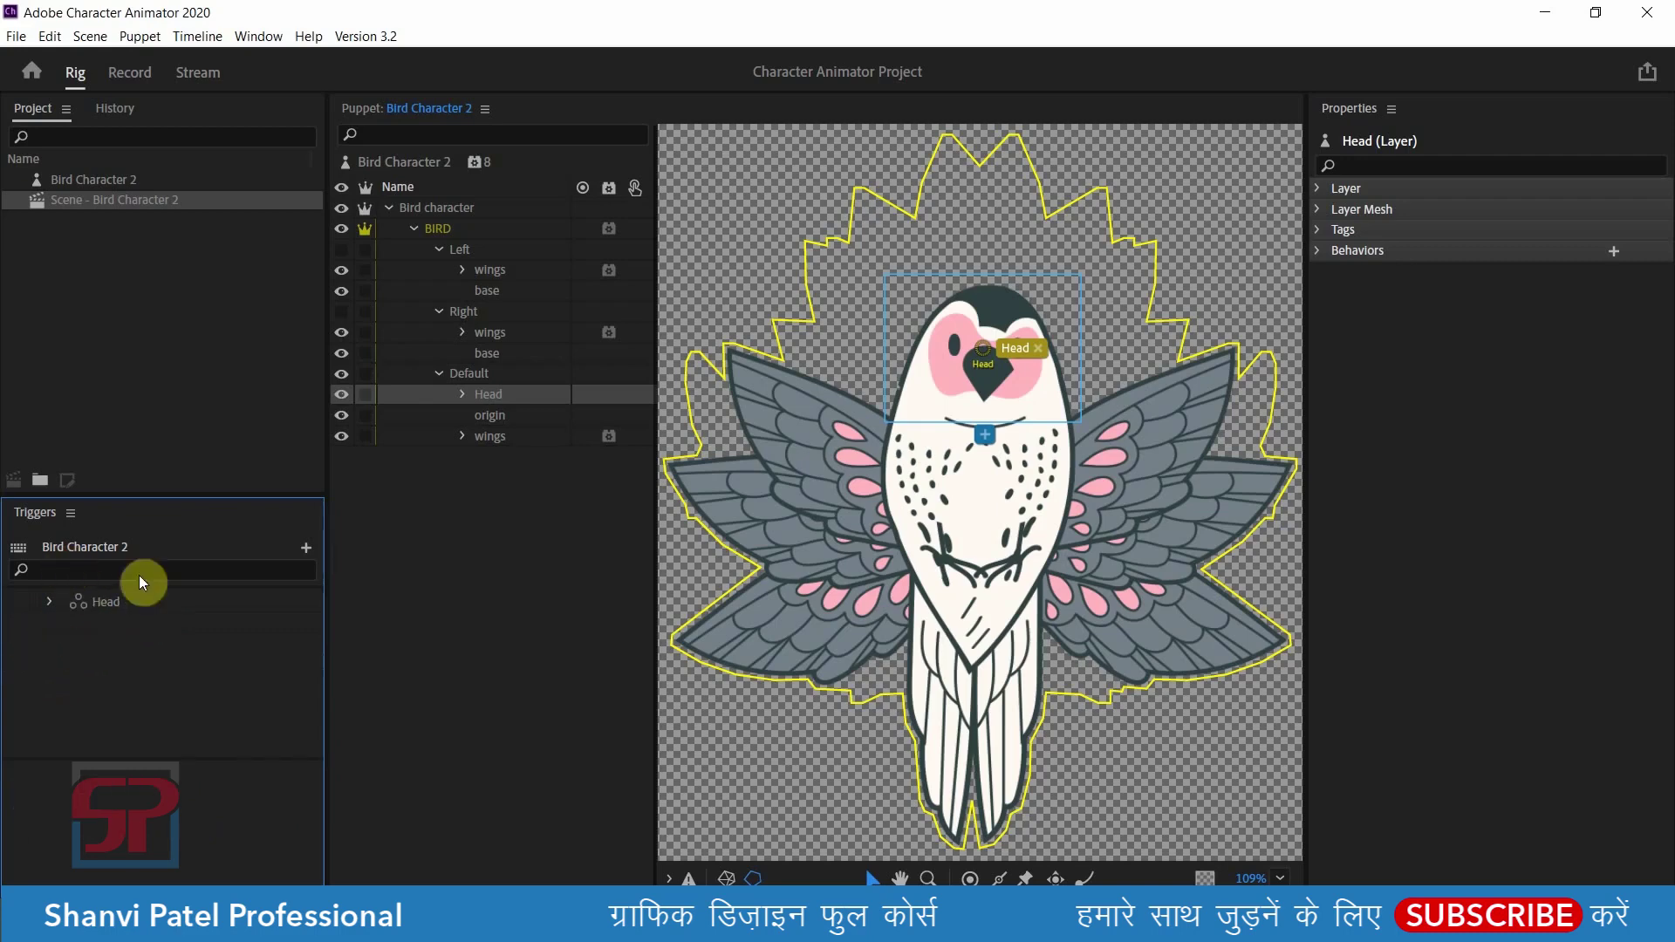
pyautogui.click(50, 601)
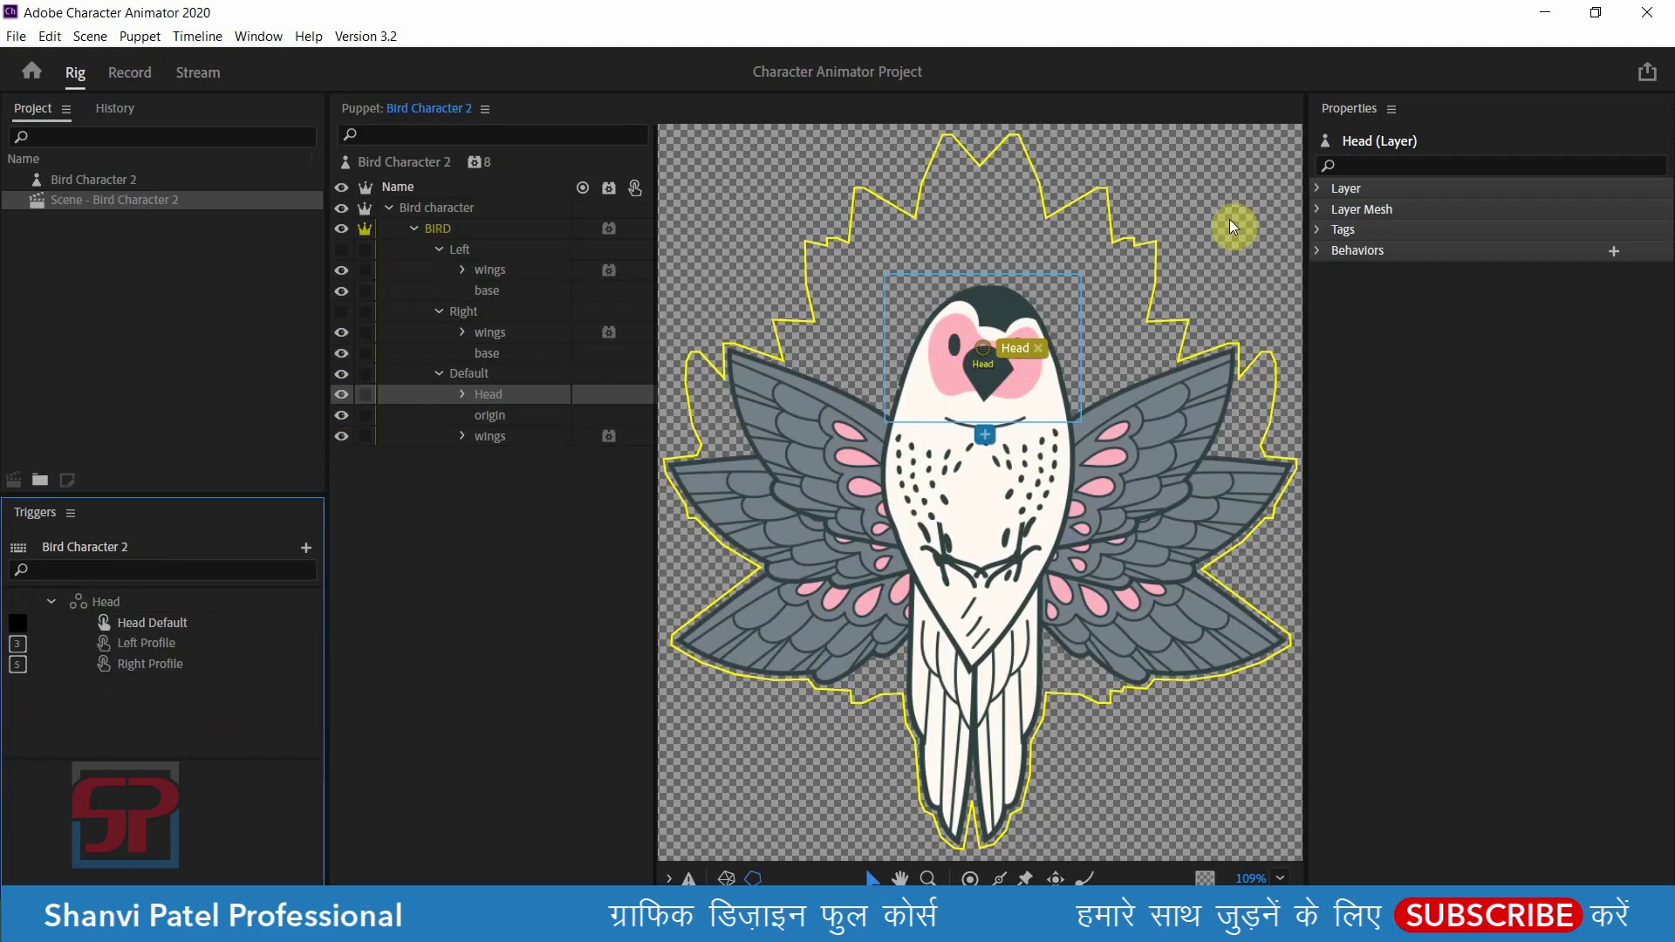
pyautogui.click(1319, 250)
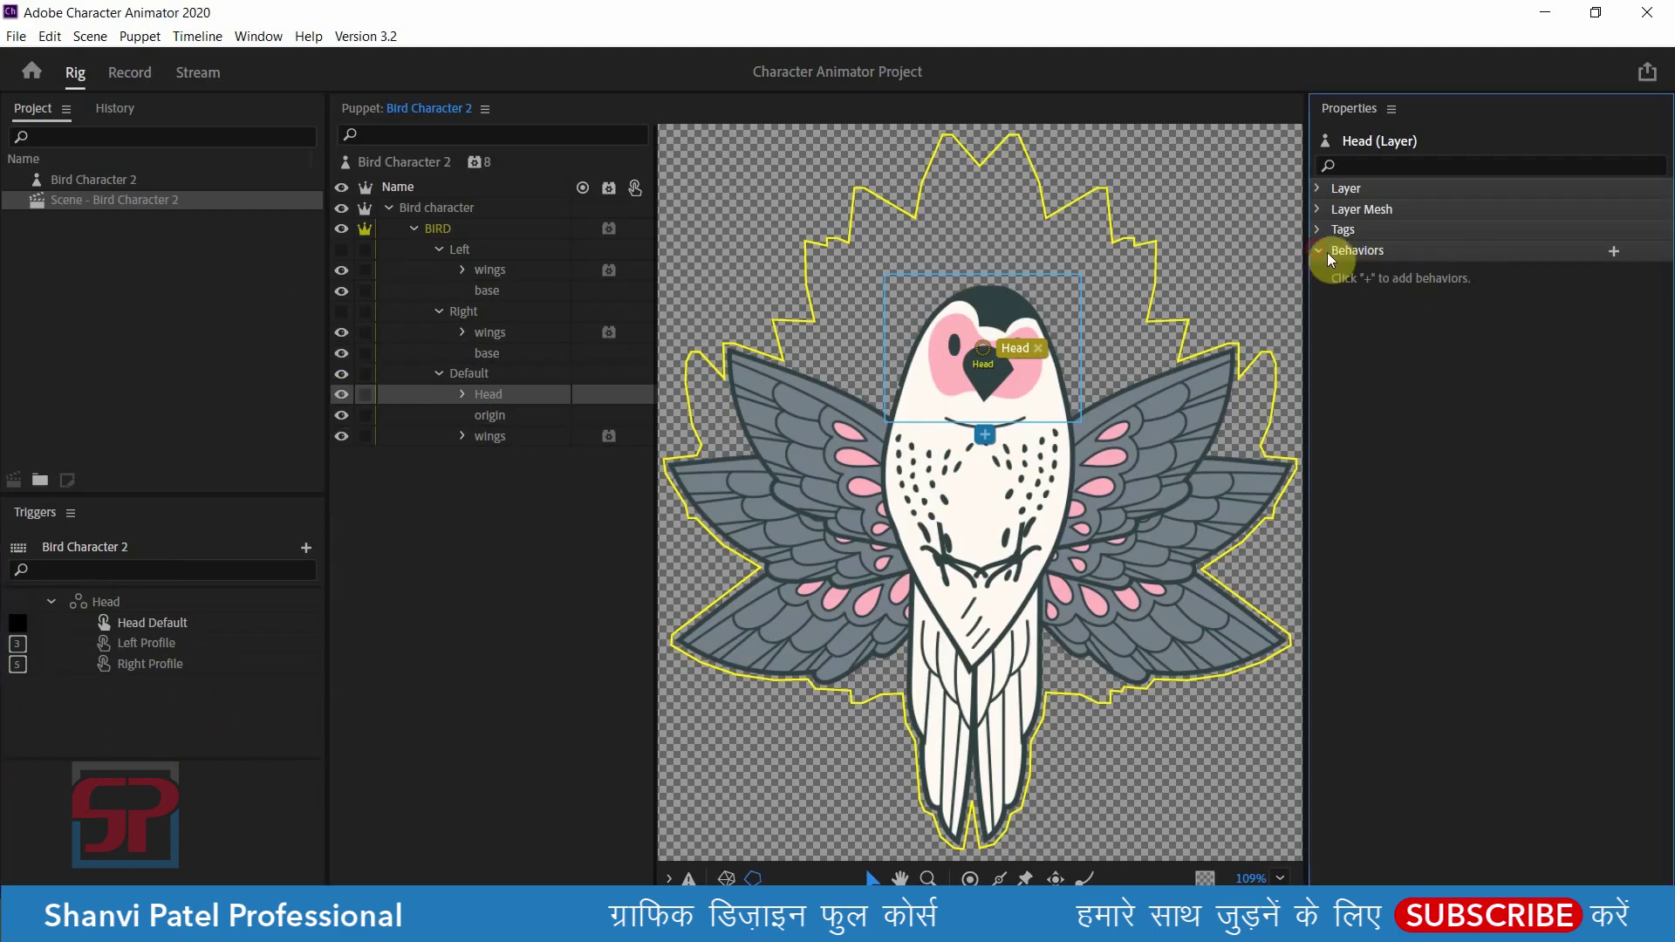
pyautogui.click(1614, 253)
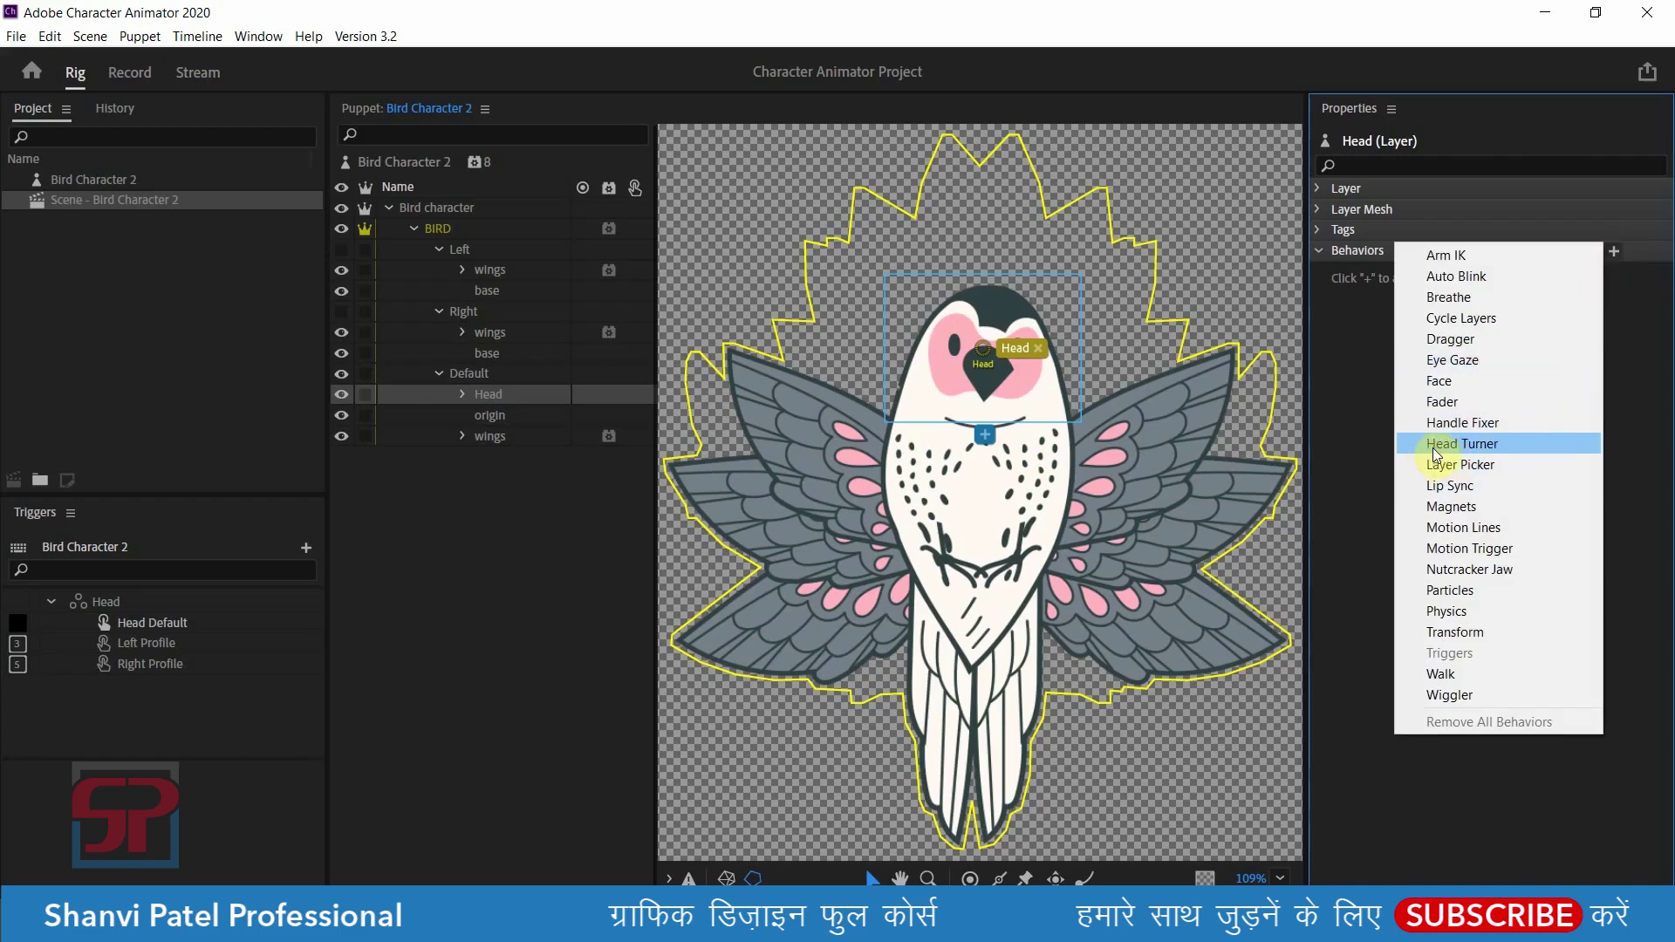
pyautogui.click(1481, 445)
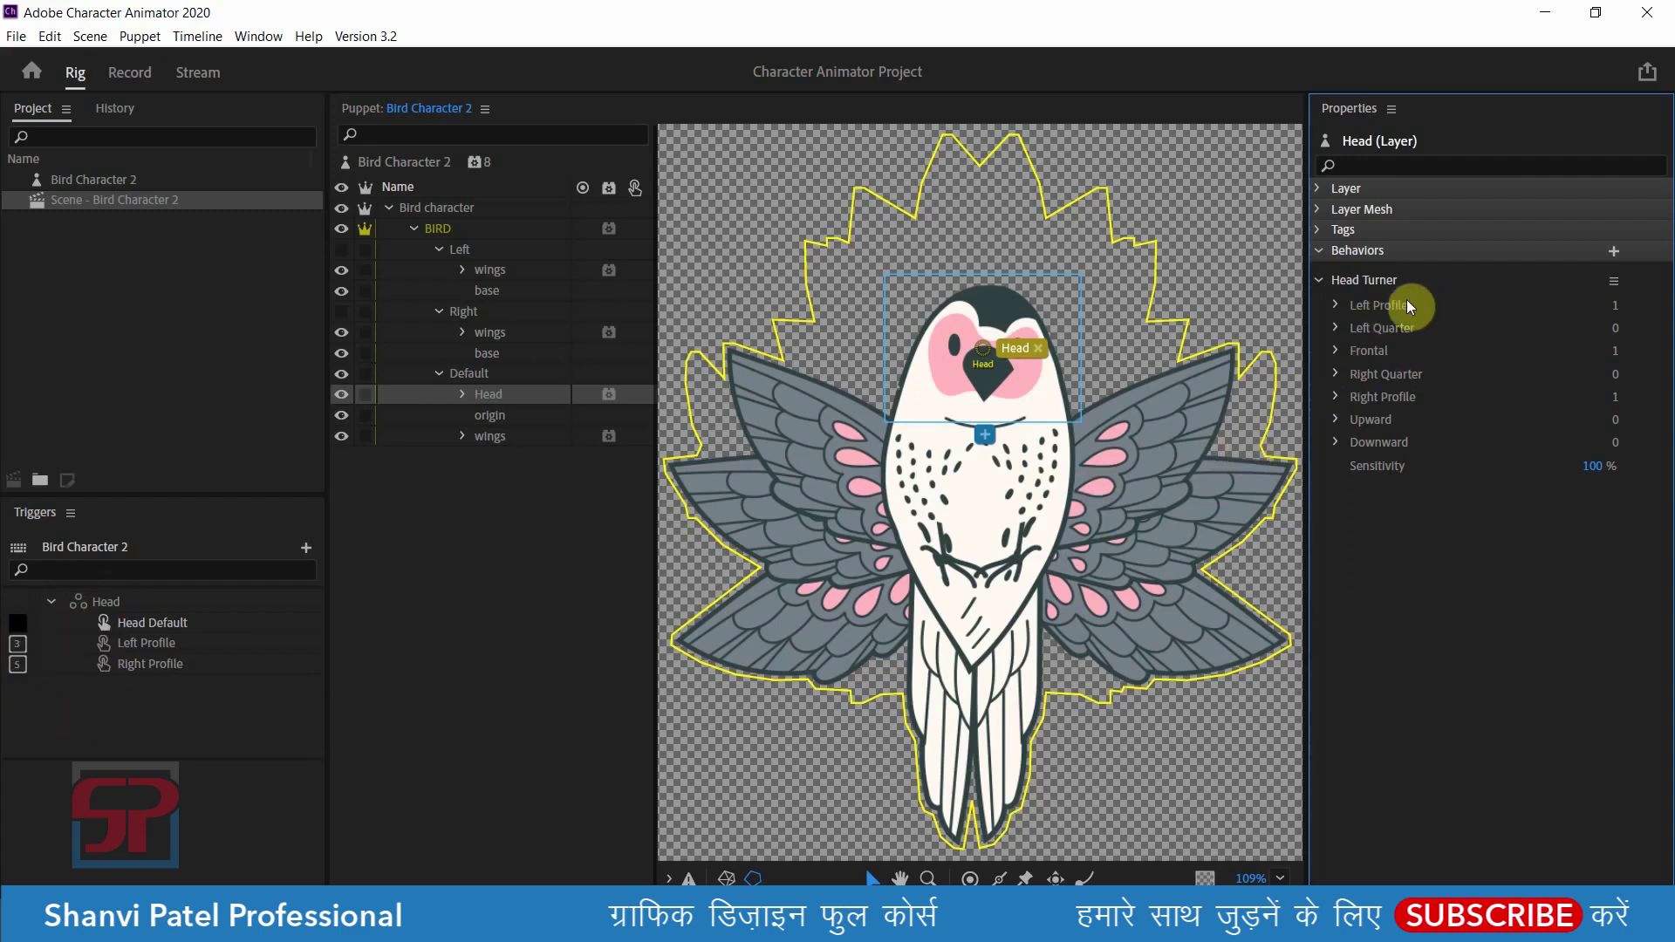
# - Assign trigger key 1 to Left Profile and key 2 to Right Profile
pyautogui.click(122, 617)
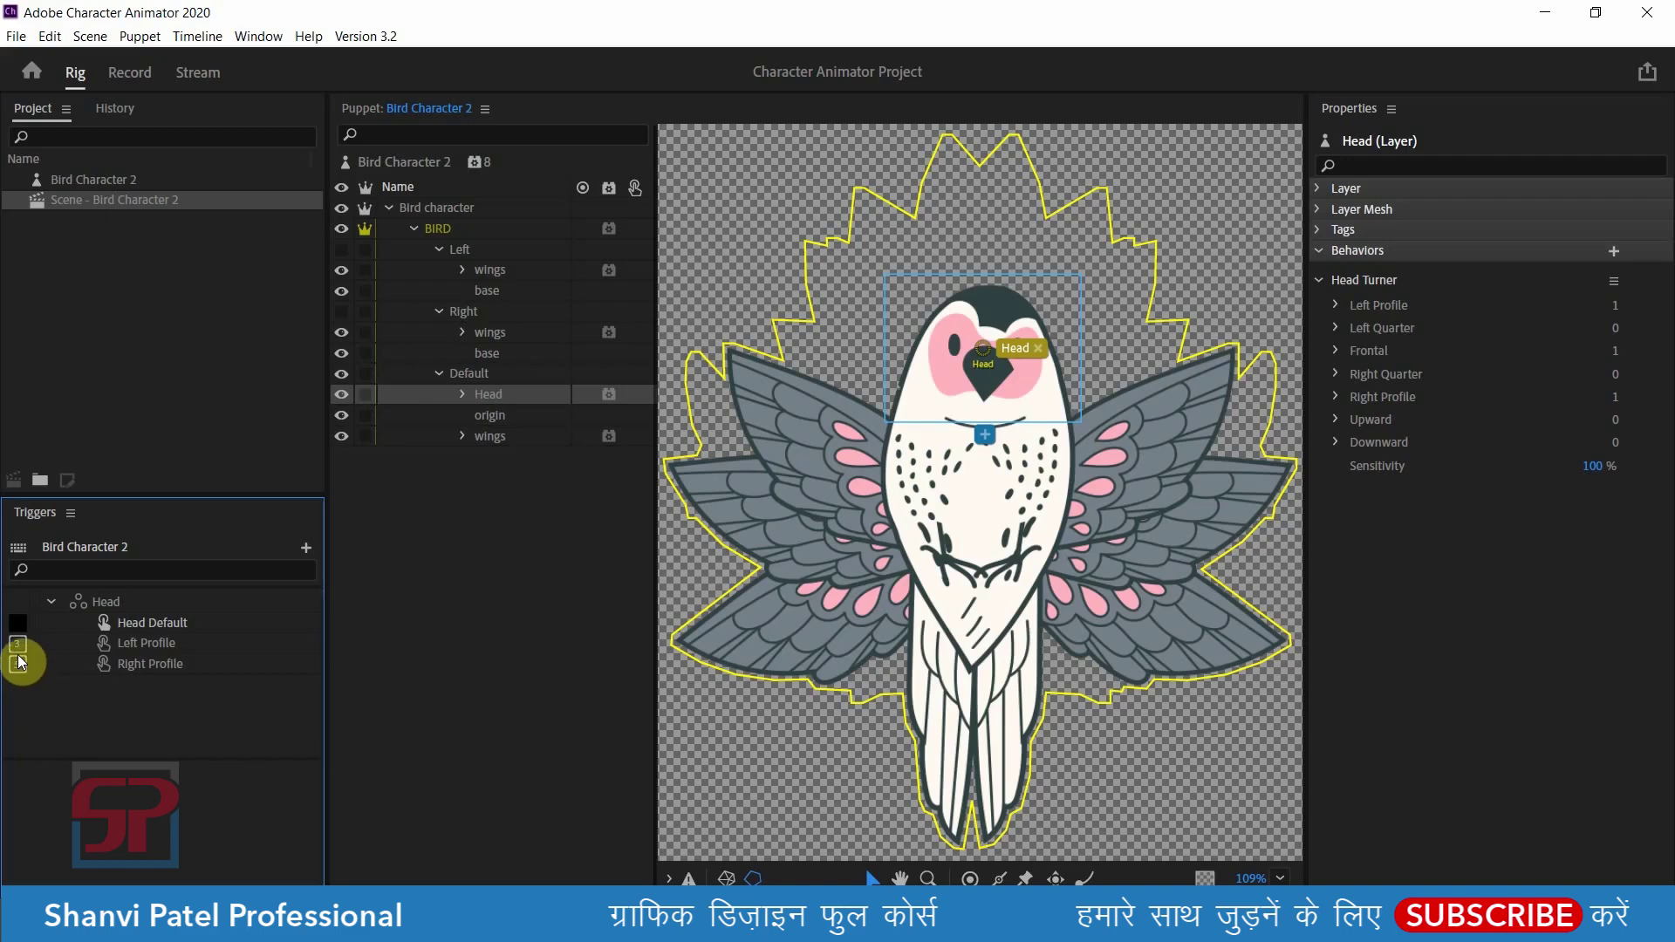
pyautogui.doubleClick(18, 643)
pyautogui.write('1')
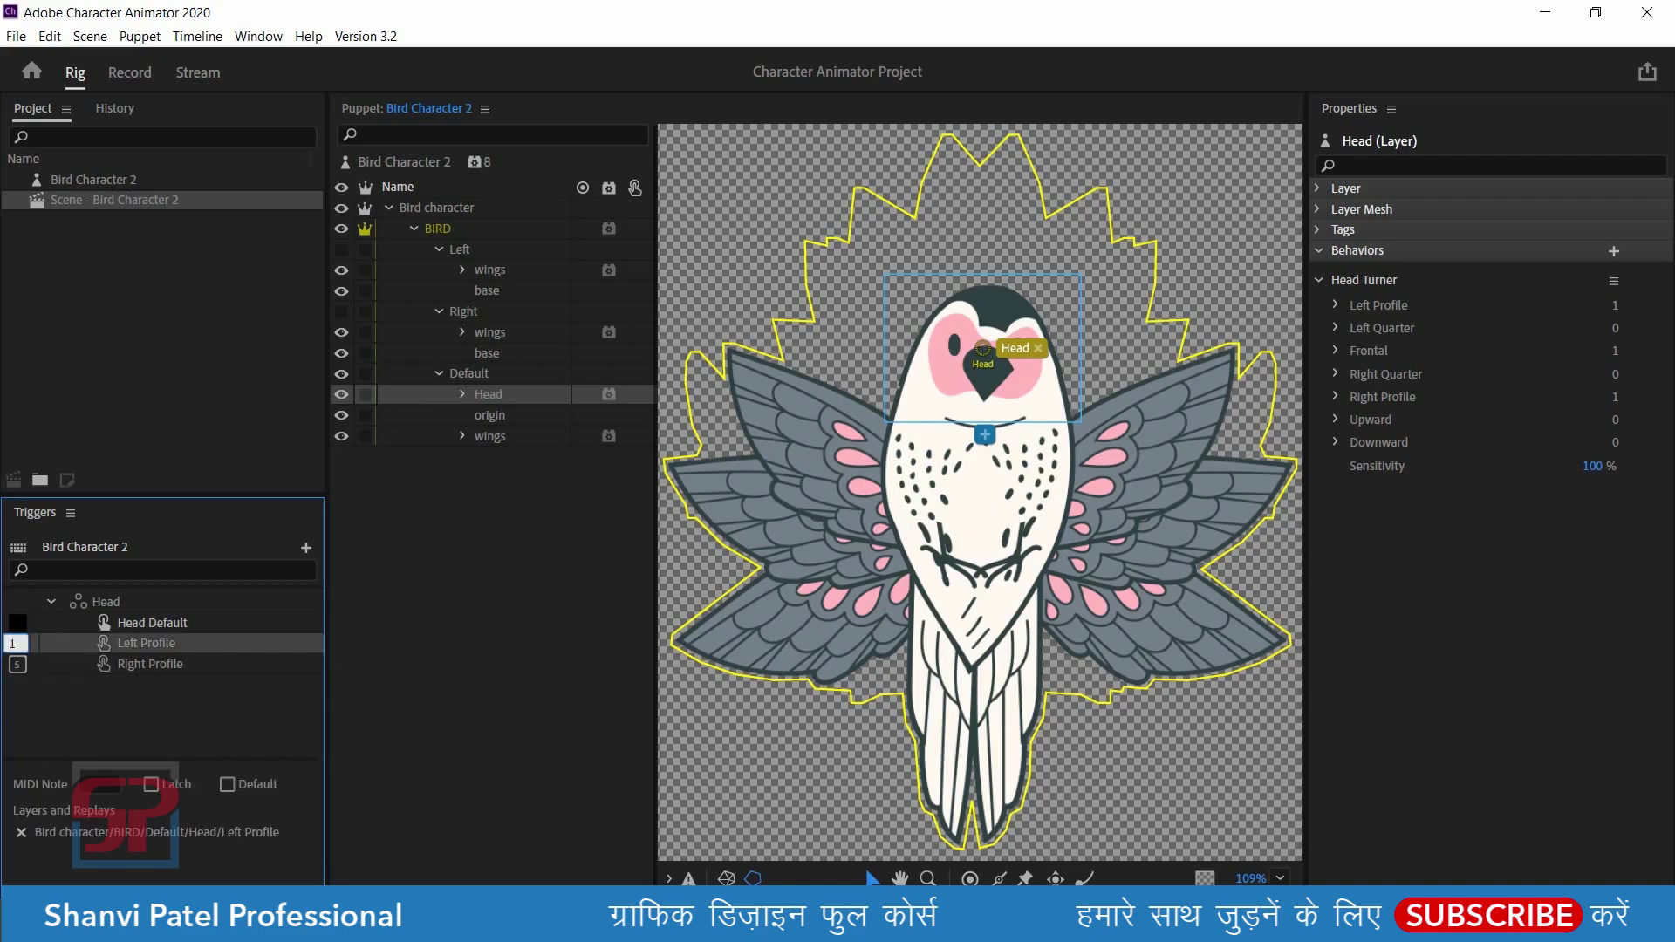
pyautogui.doubleClick(17, 663)
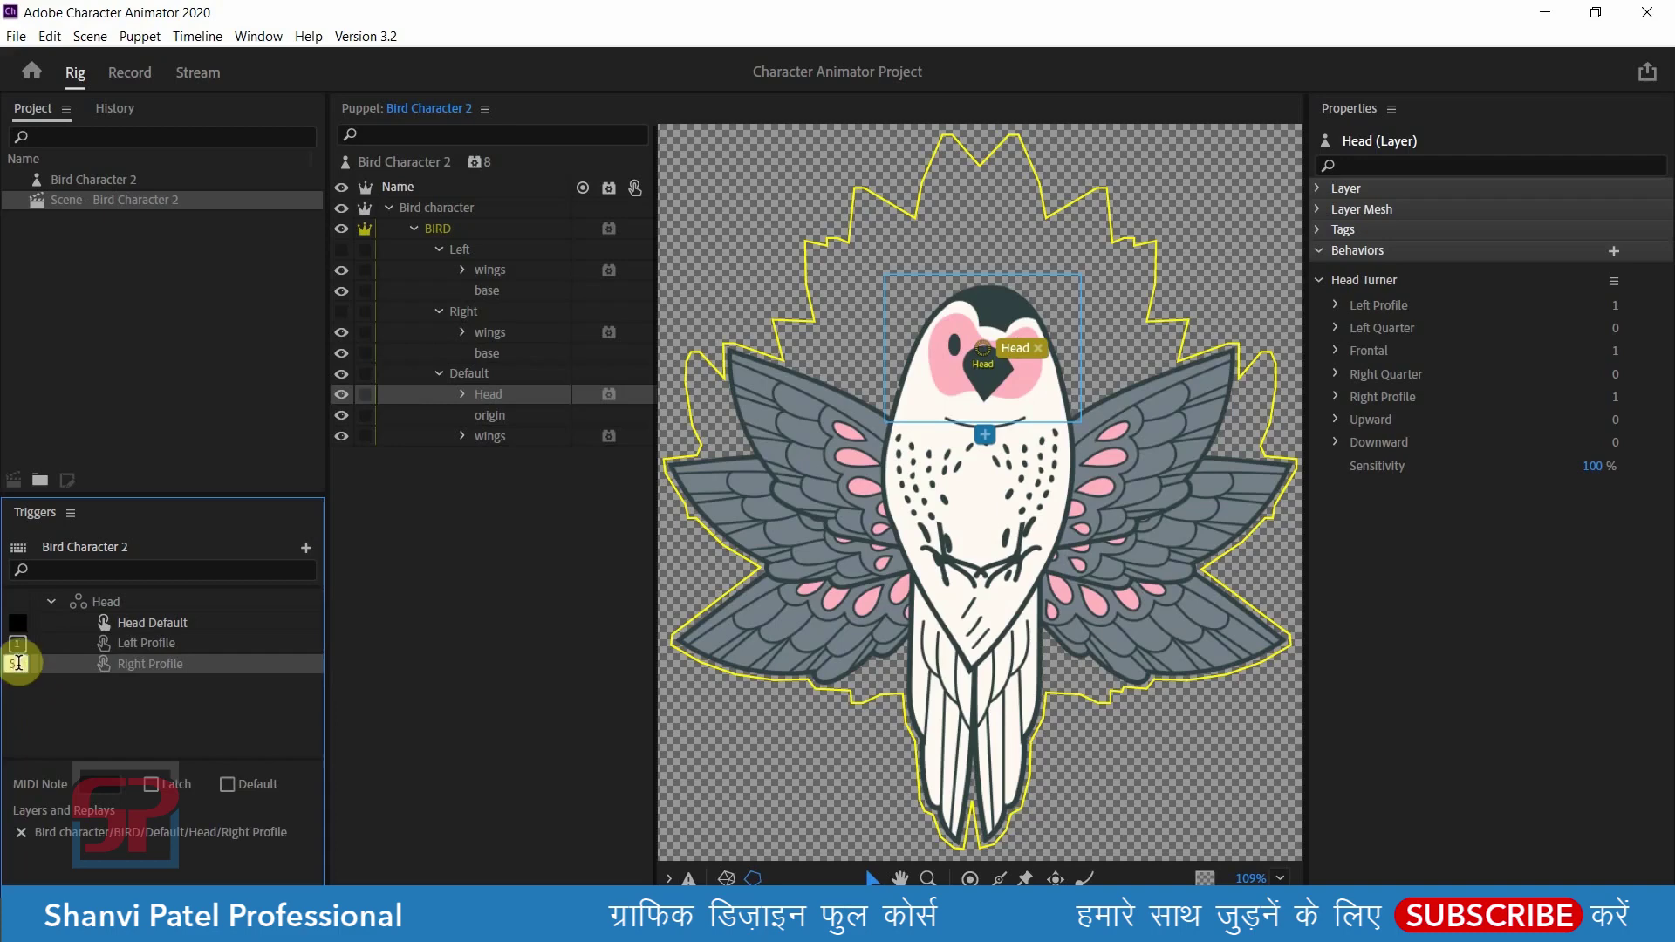
pyautogui.write('2')
pyautogui.click(44, 708)
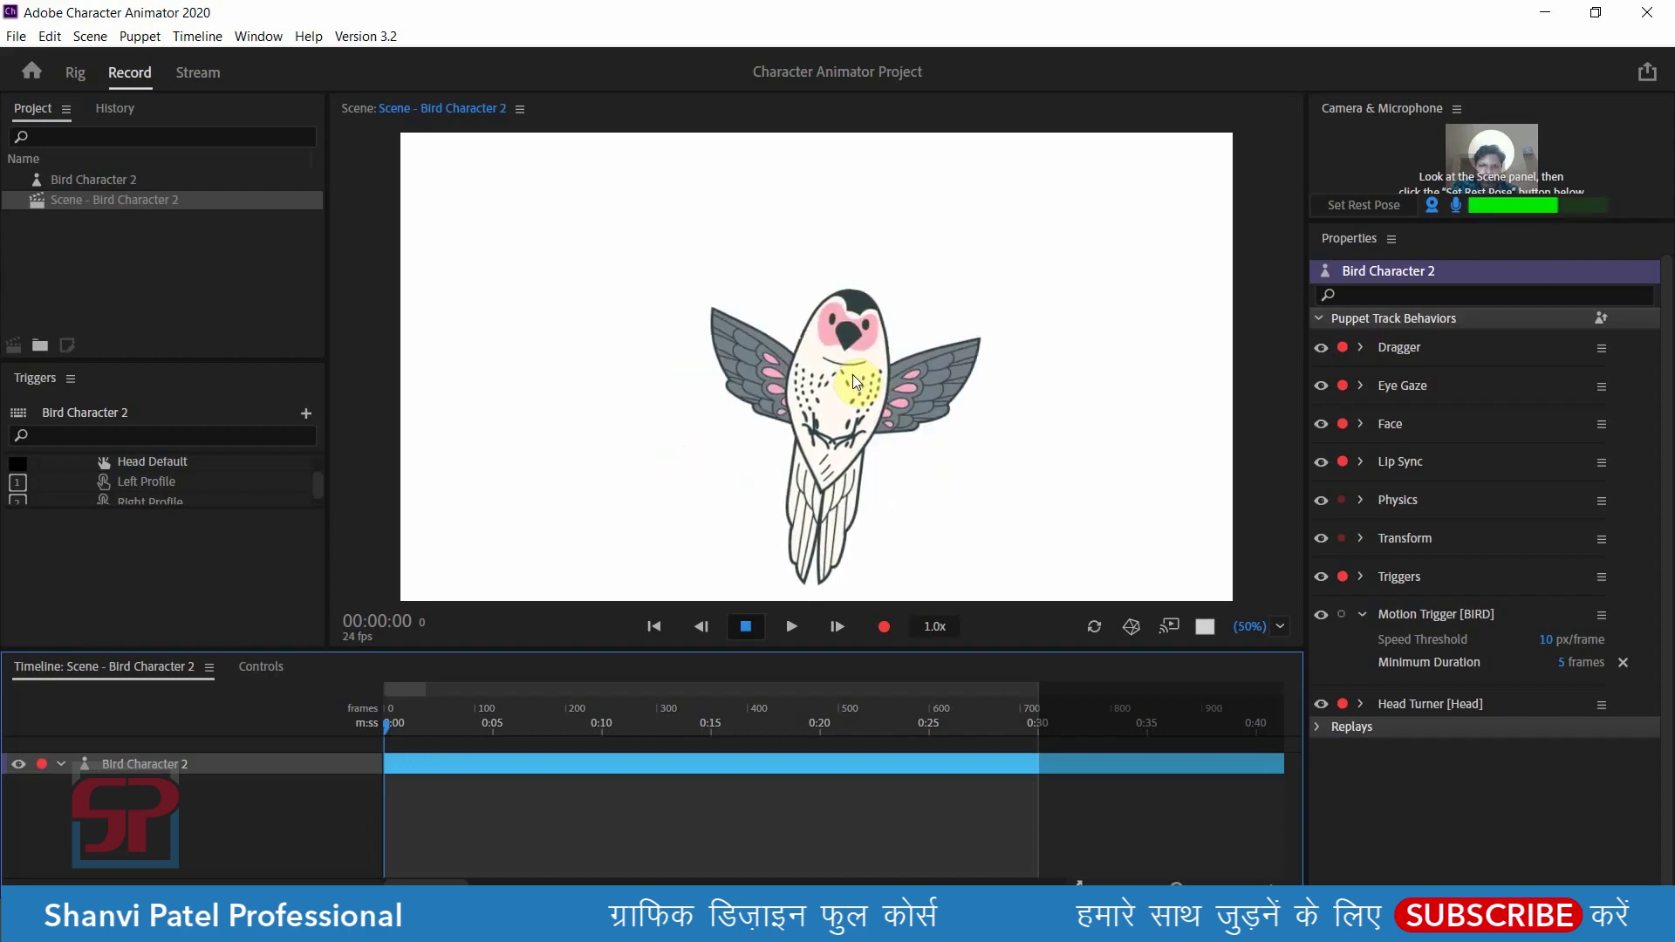
# - Drag the bird left and around to test its side-view flight, then choose BG for import
pyautogui.click(844, 377)
pyautogui.moveTo(845, 377)
pyautogui.mouseDown()
pyautogui.moveTo(453, 345)
pyautogui.moveTo(627, 304)
pyautogui.mouseUp()
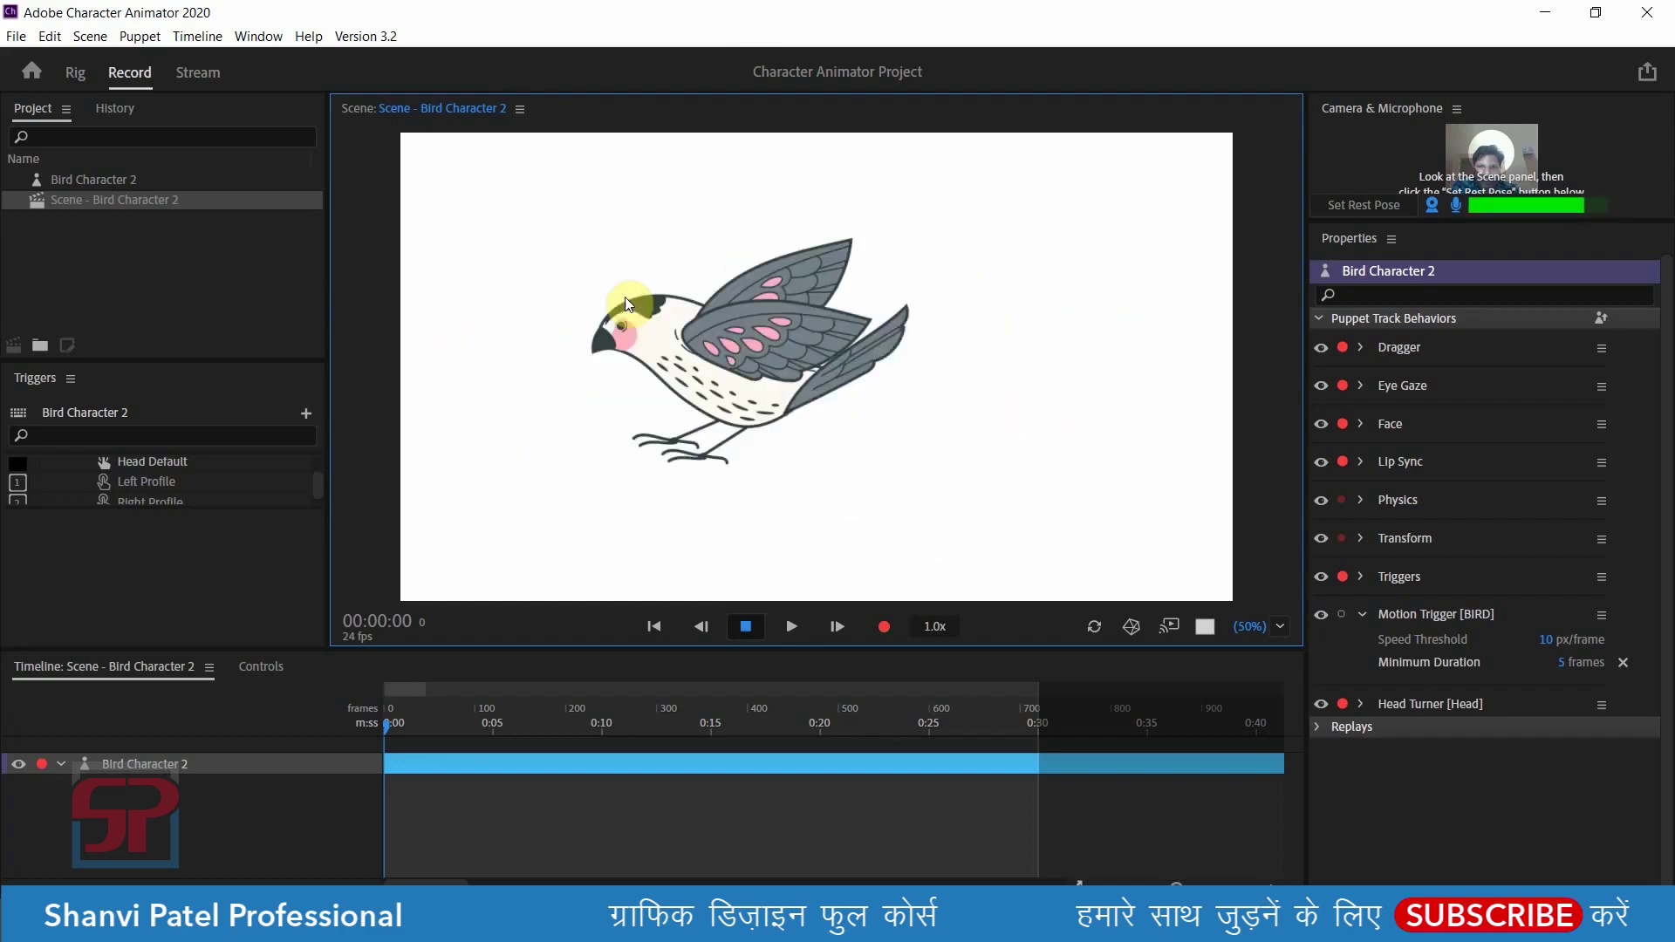
pyautogui.moveTo(627, 304); pyautogui.dragTo(768, 170)
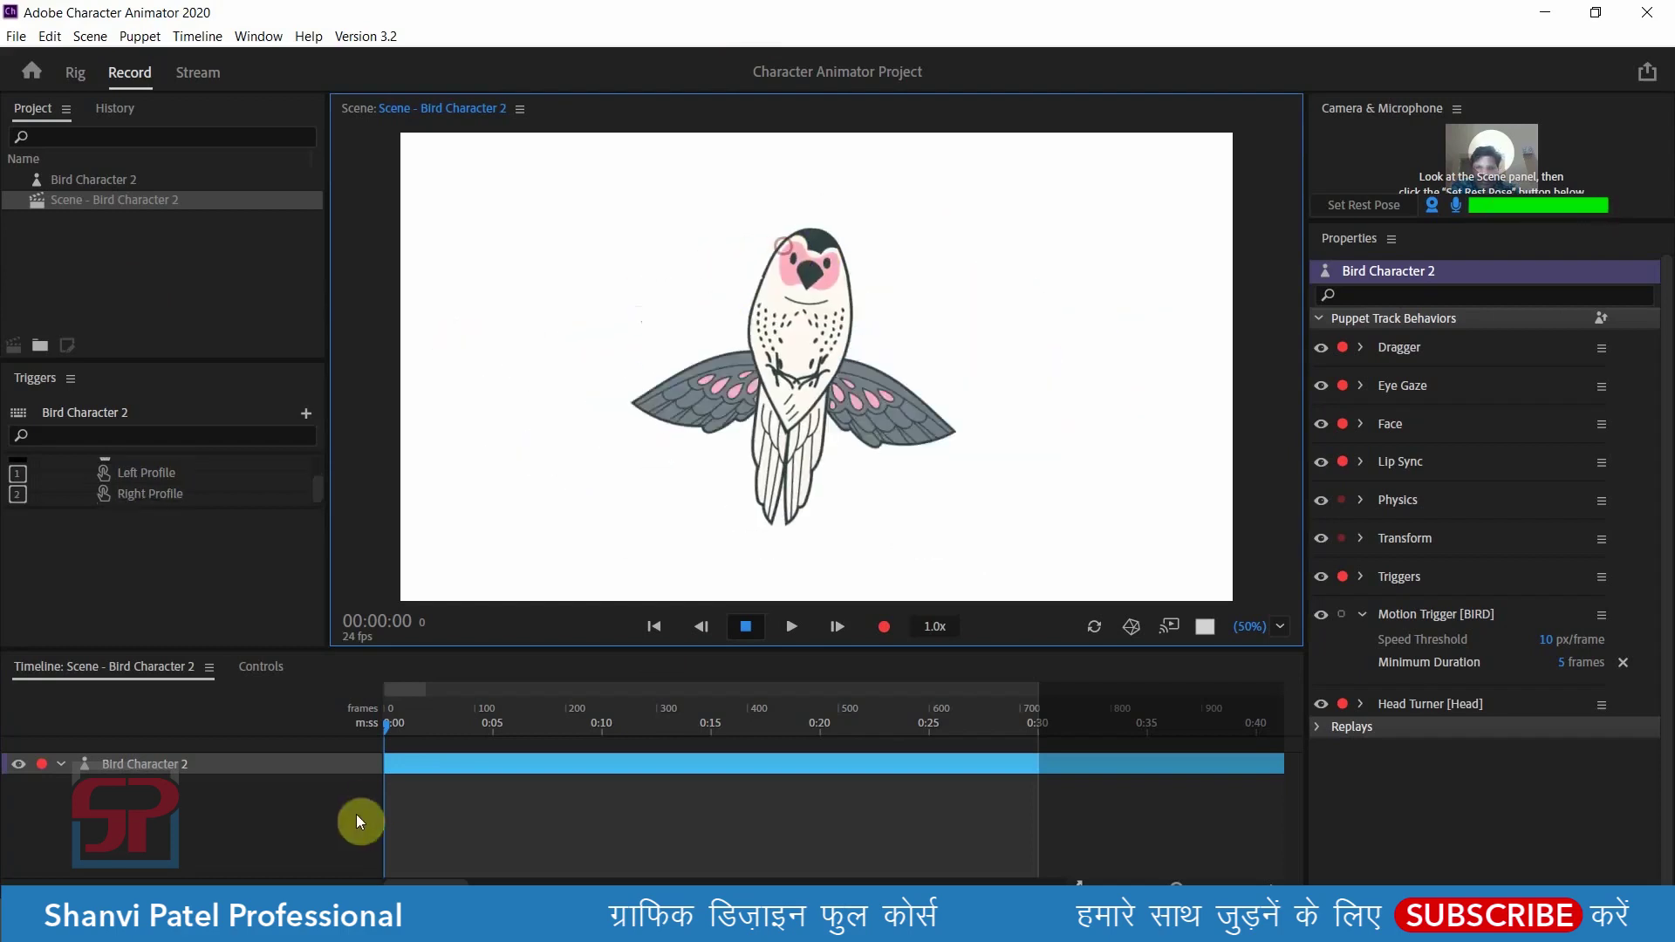
pyautogui.doubleClick(140, 234)
pyautogui.click(262, 179)
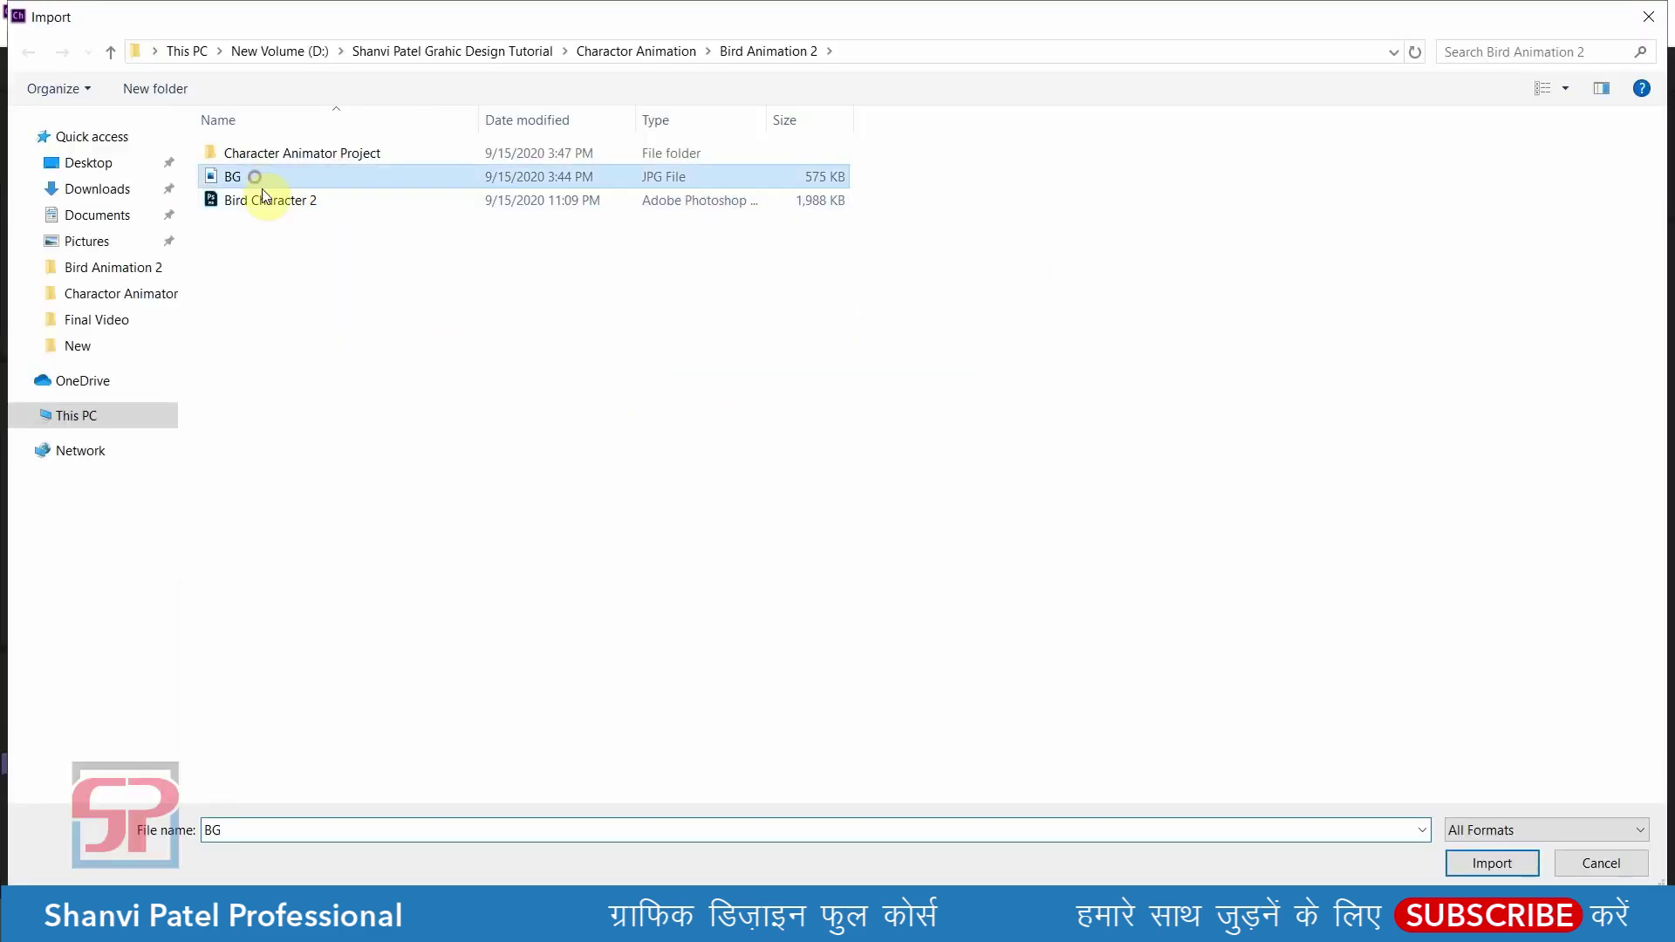
# - Import BG and place it on the timeline beneath Bird Character 2, then select the bird track
pyautogui.click(1494, 858)
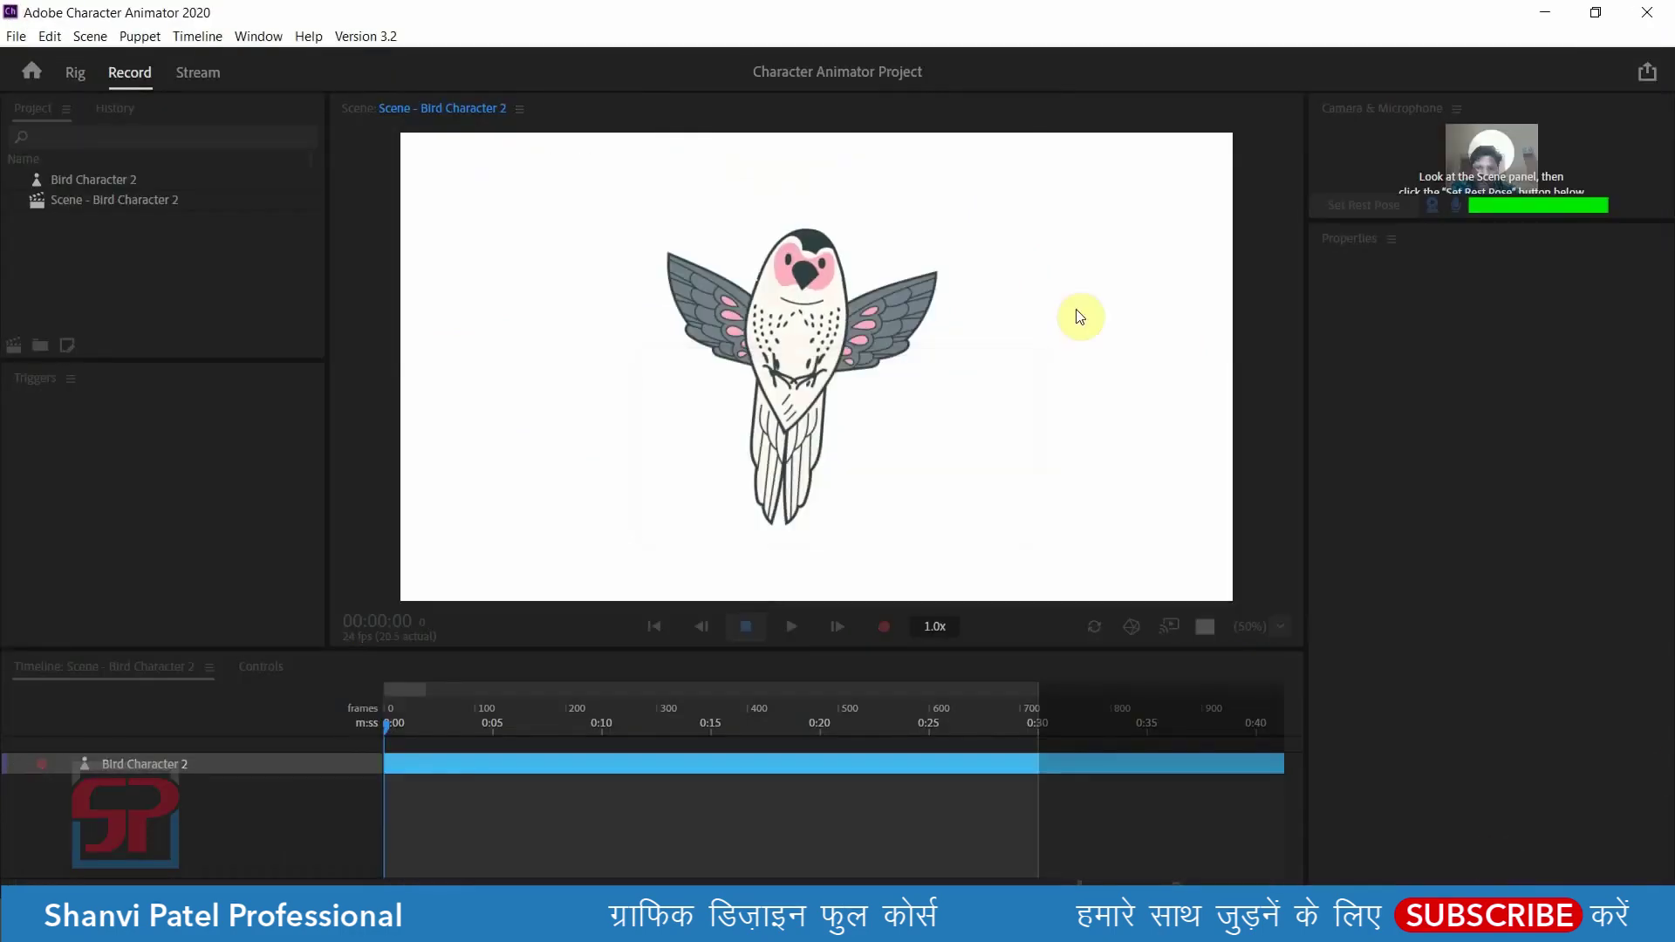
pyautogui.moveTo(70, 181); pyautogui.dragTo(166, 813)
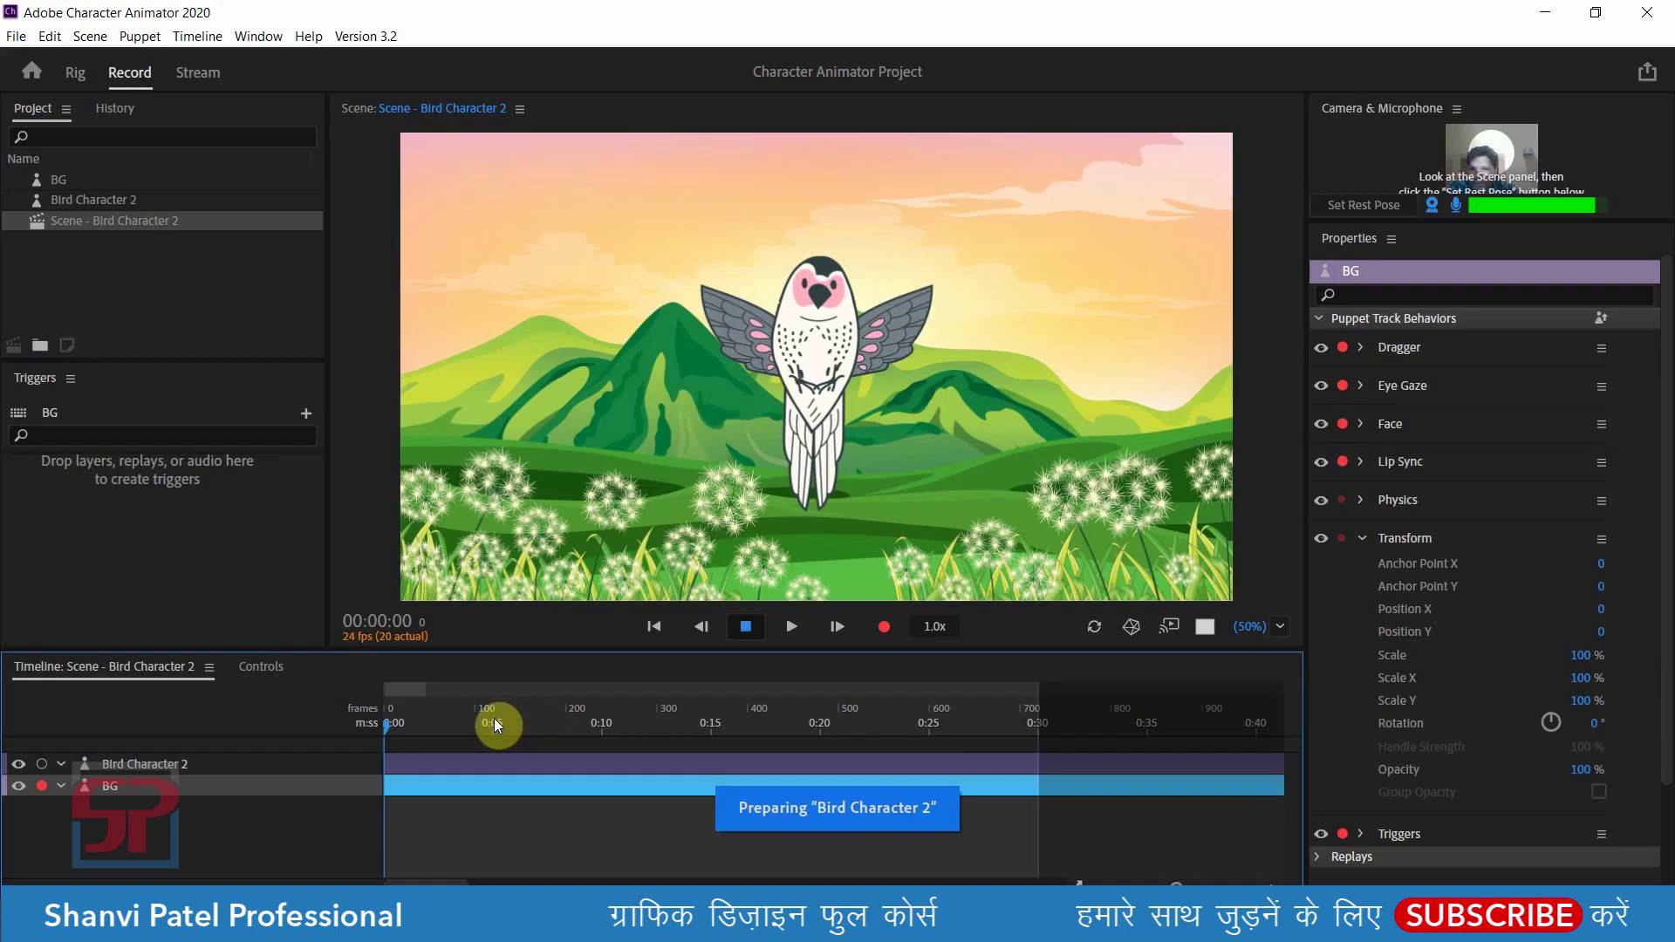
pyautogui.click(756, 722)
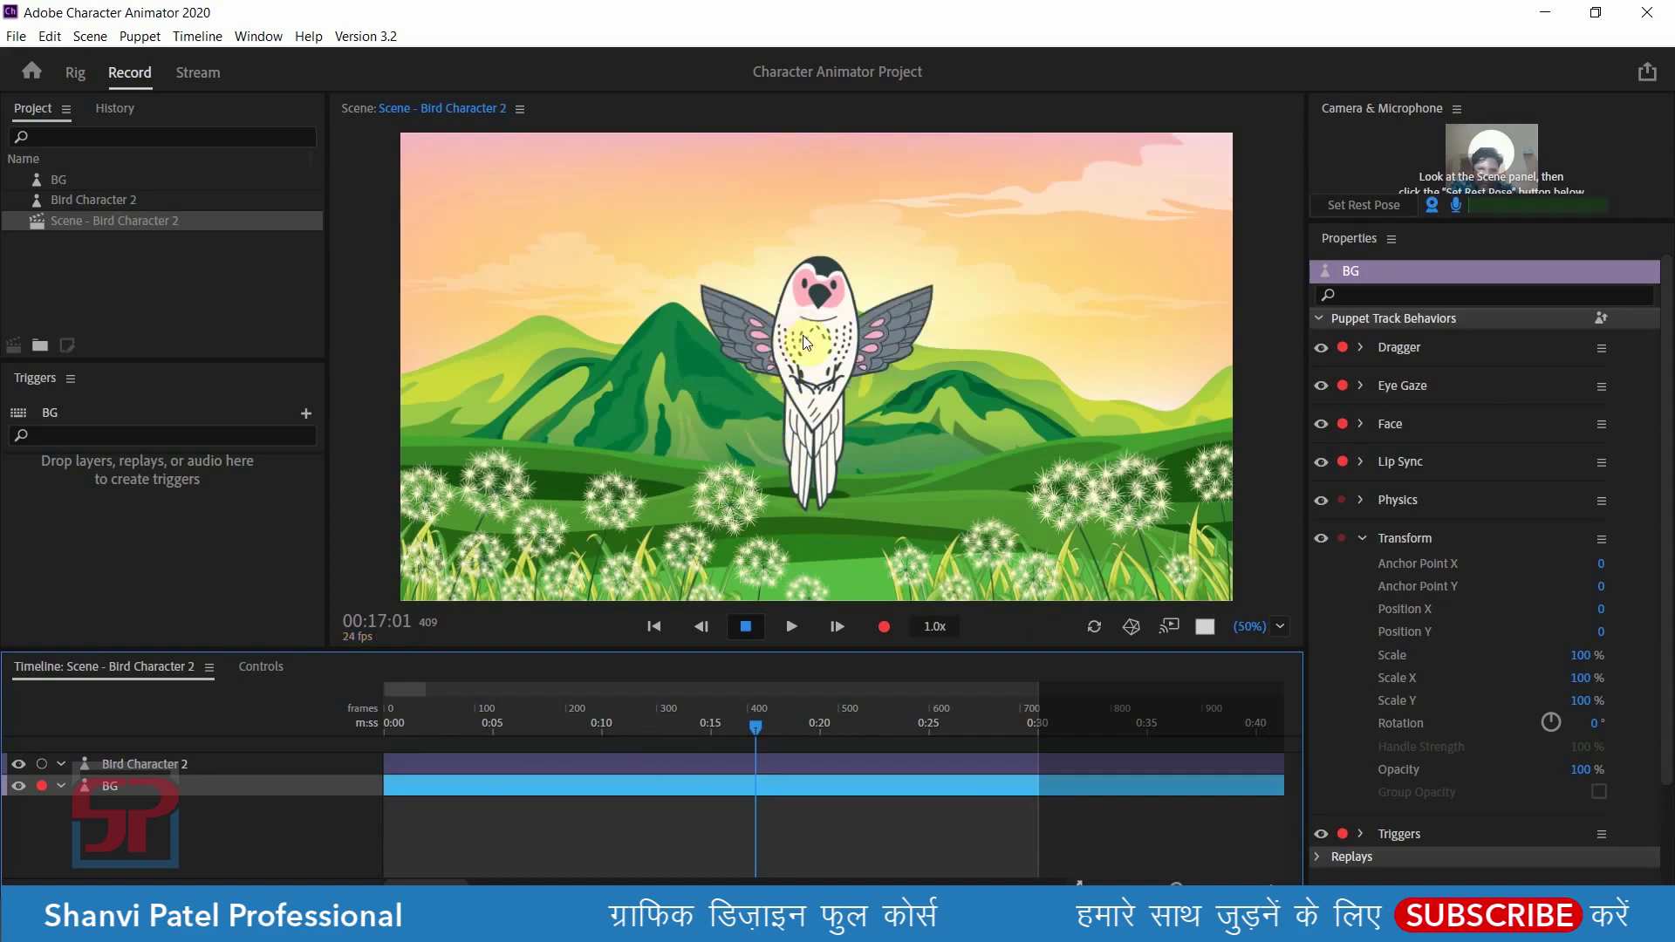
pyautogui.click(752, 725)
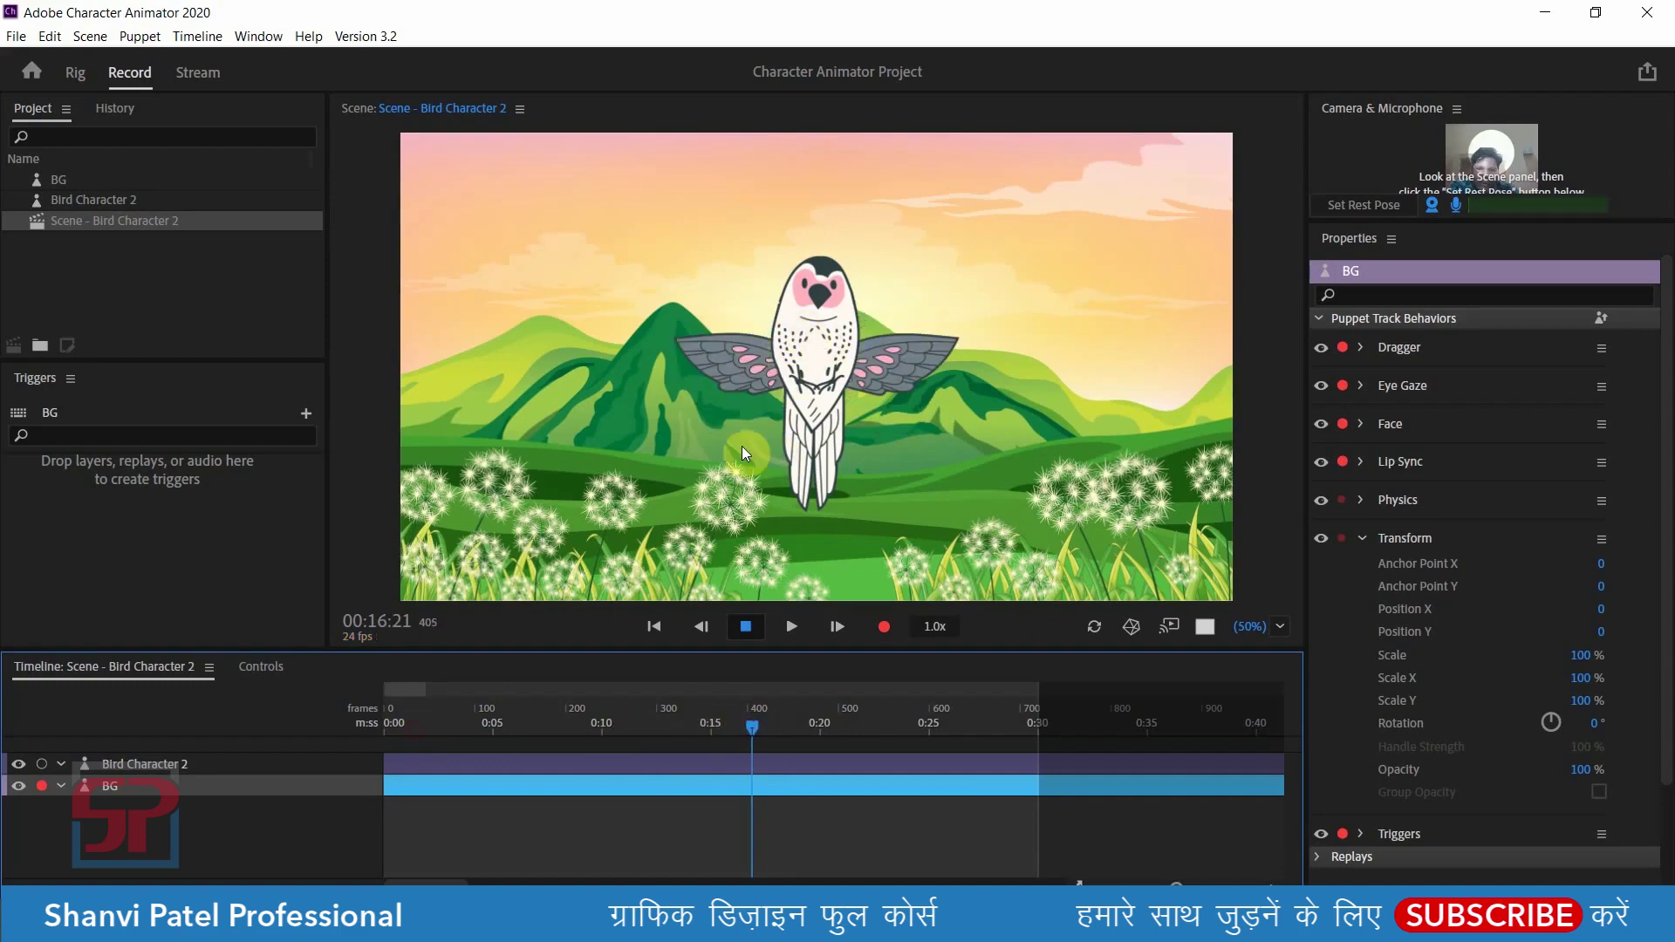
pyautogui.click(512, 765)
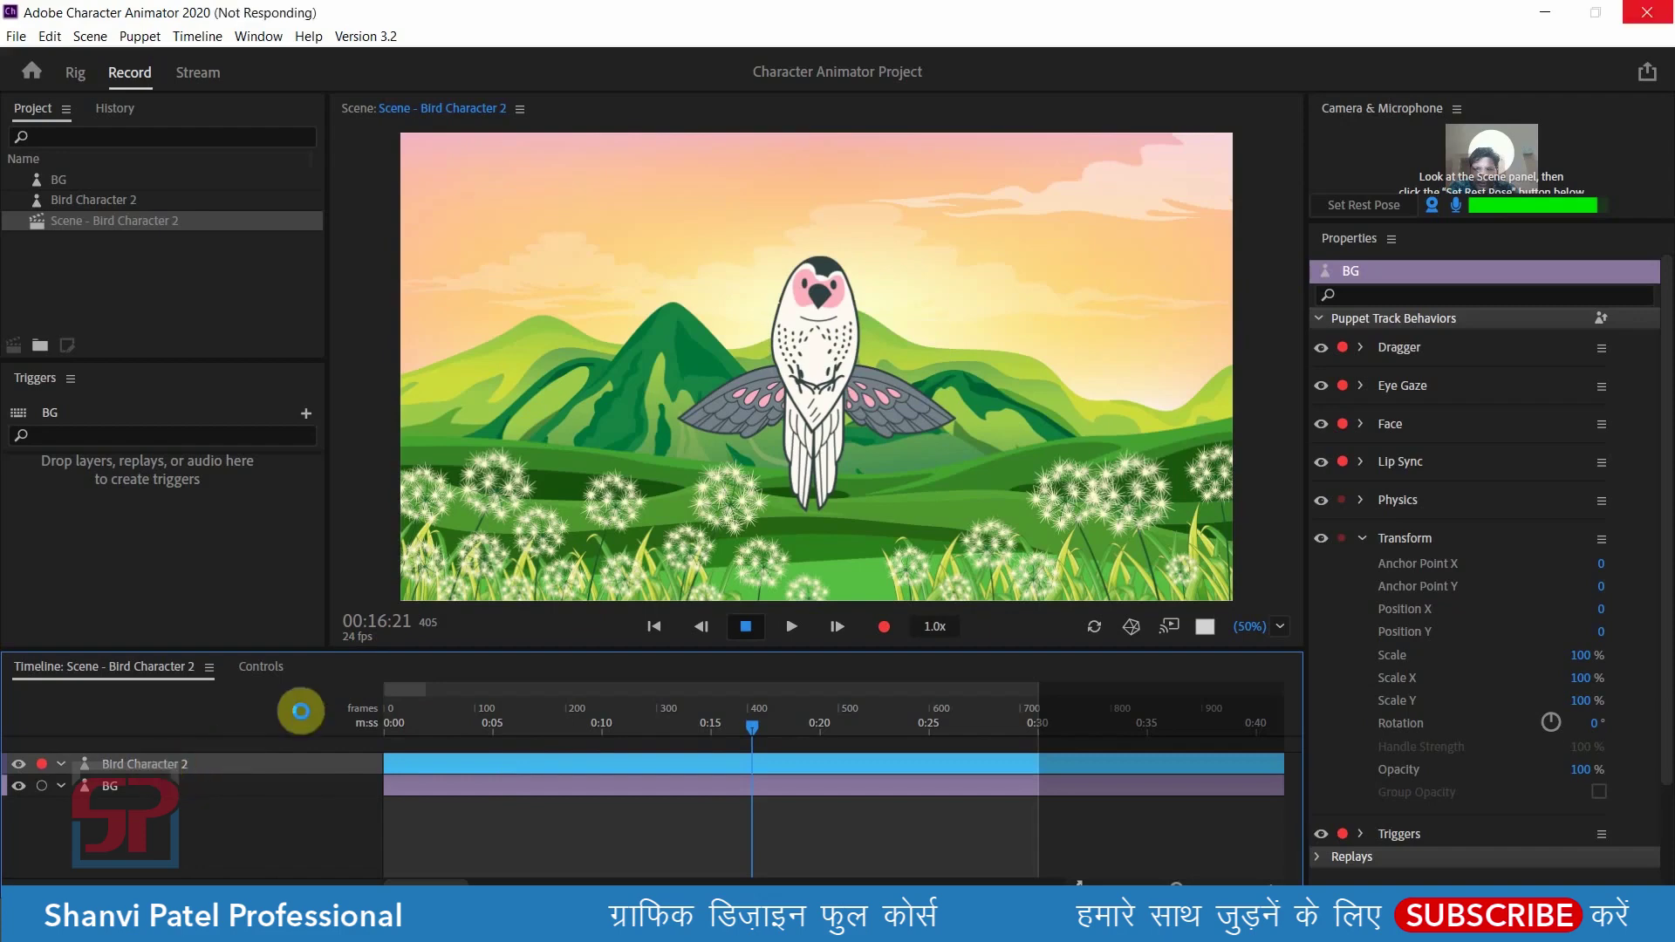
# - Duplicate the Bird Character 2 track and drag the copied bird toward the left of the scene
pyautogui.click(503, 779)
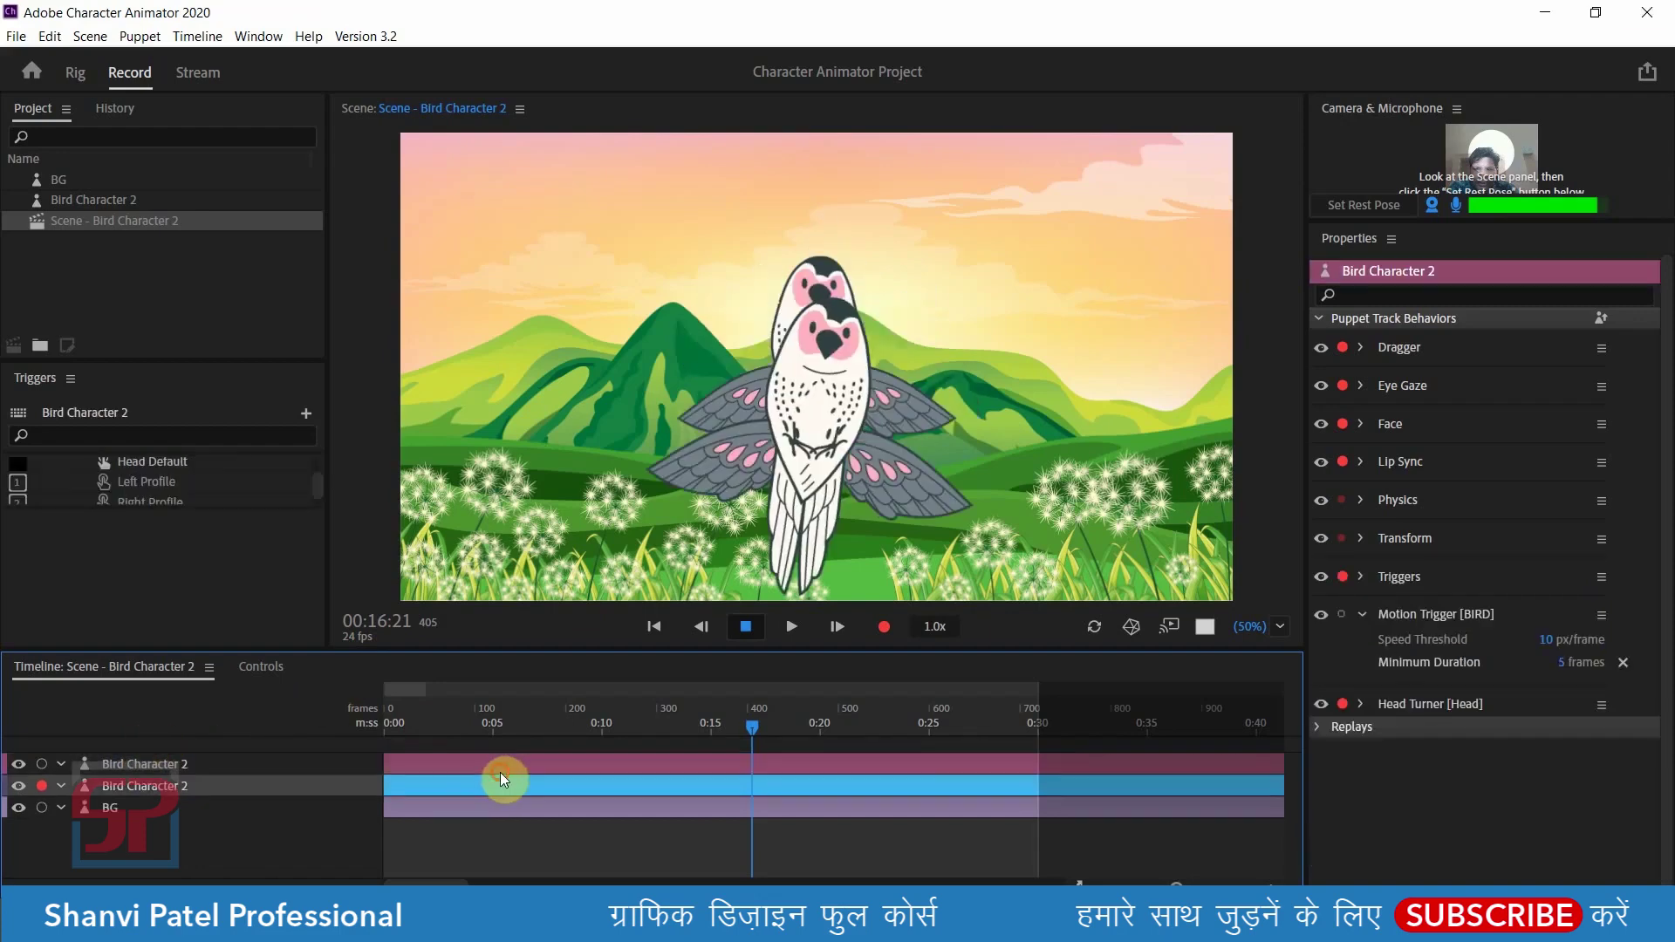
pyautogui.click(504, 765)
pyautogui.moveTo(602, 237)
pyautogui.mouseDown()
pyautogui.moveTo(445, 238)
pyautogui.moveTo(621, 294)
pyautogui.moveTo(584, 305)
pyautogui.mouseUp()
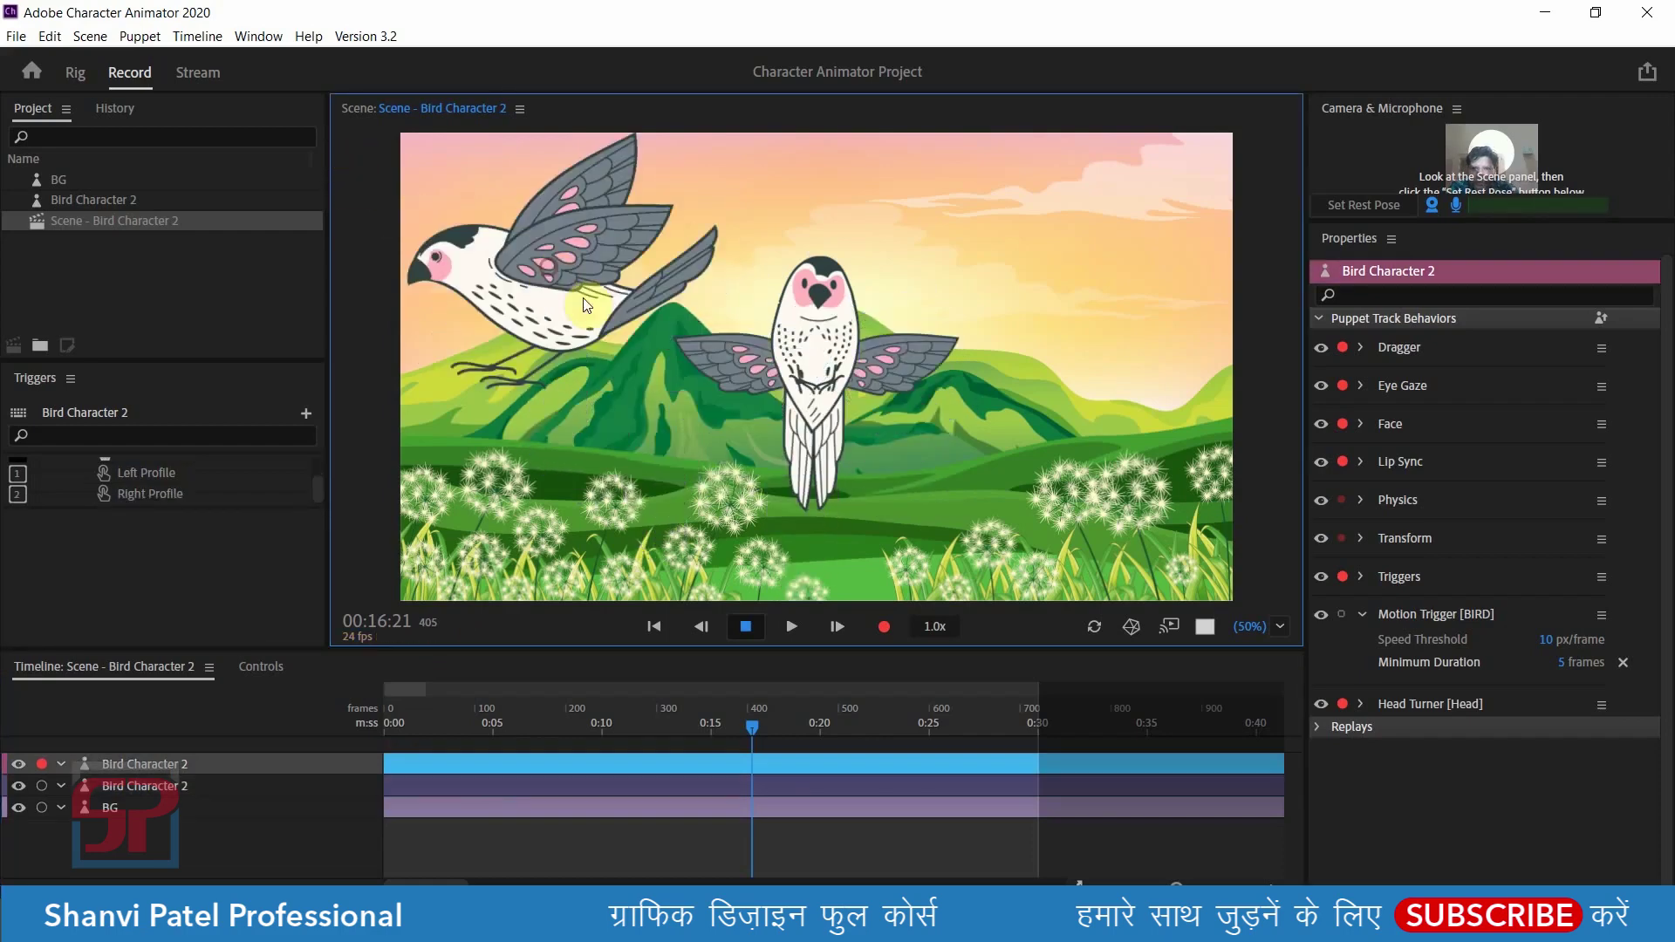
pyautogui.moveTo(772, 331); pyautogui.dragTo(774, 332)
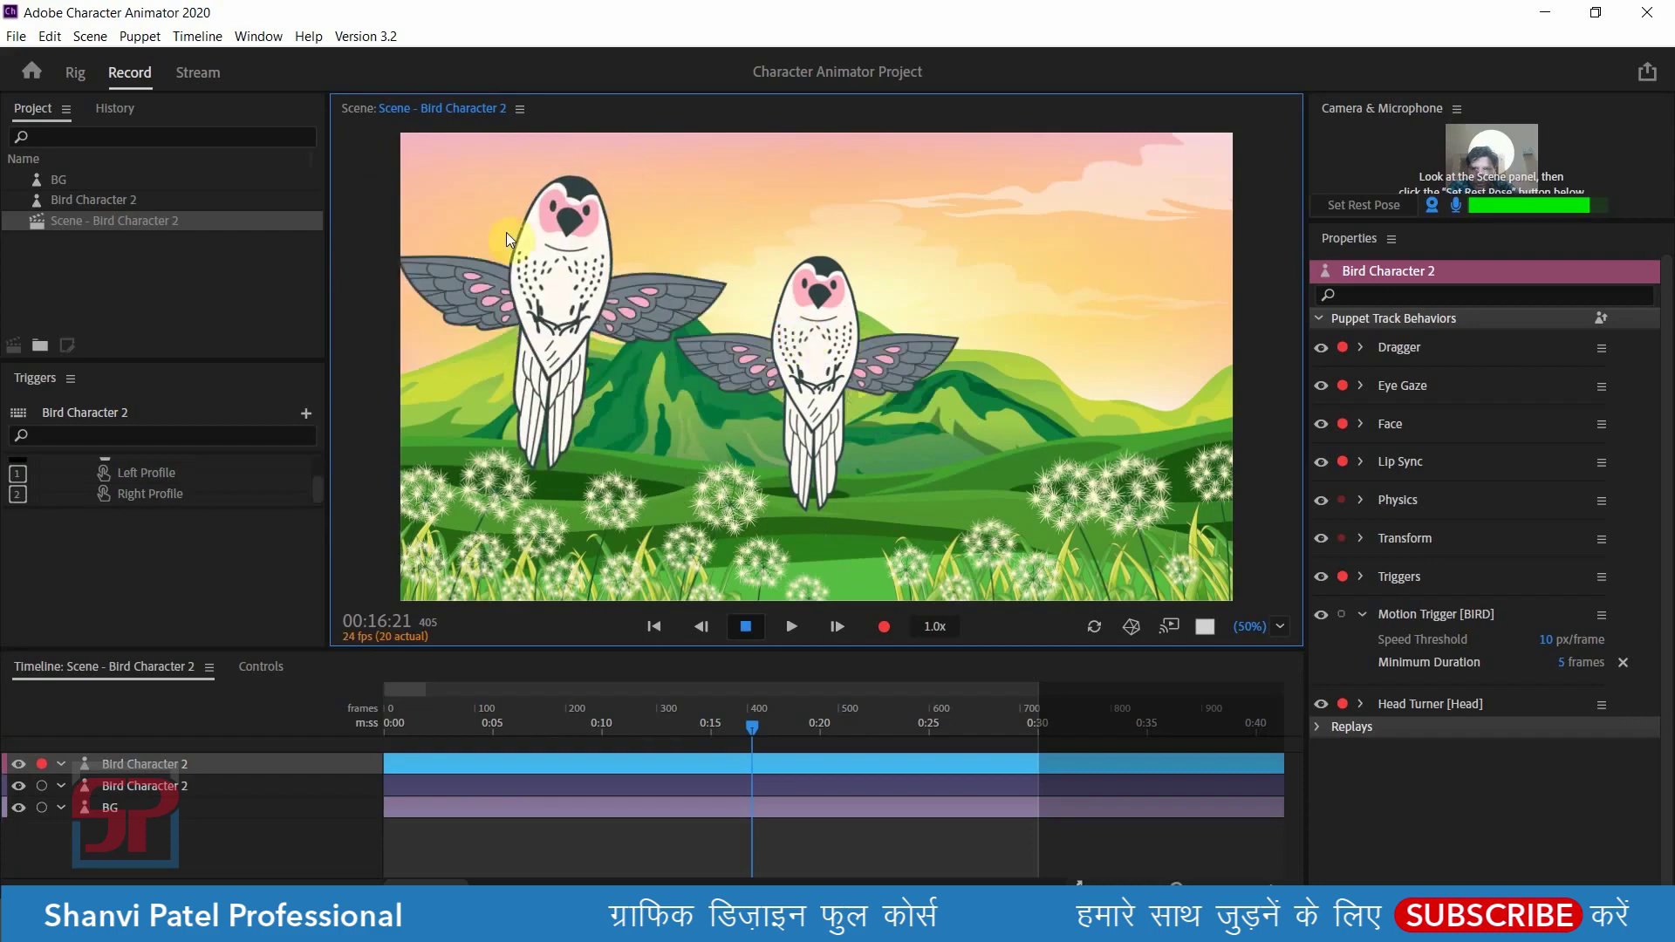
pyautogui.moveTo(508, 236); pyautogui.dragTo(694, 284)
pyautogui.moveTo(784, 417)
pyautogui.mouseDown()
pyautogui.moveTo(738, 367)
pyautogui.moveTo(713, 536)
pyautogui.moveTo(1314, 580)
pyautogui.mouseUp()
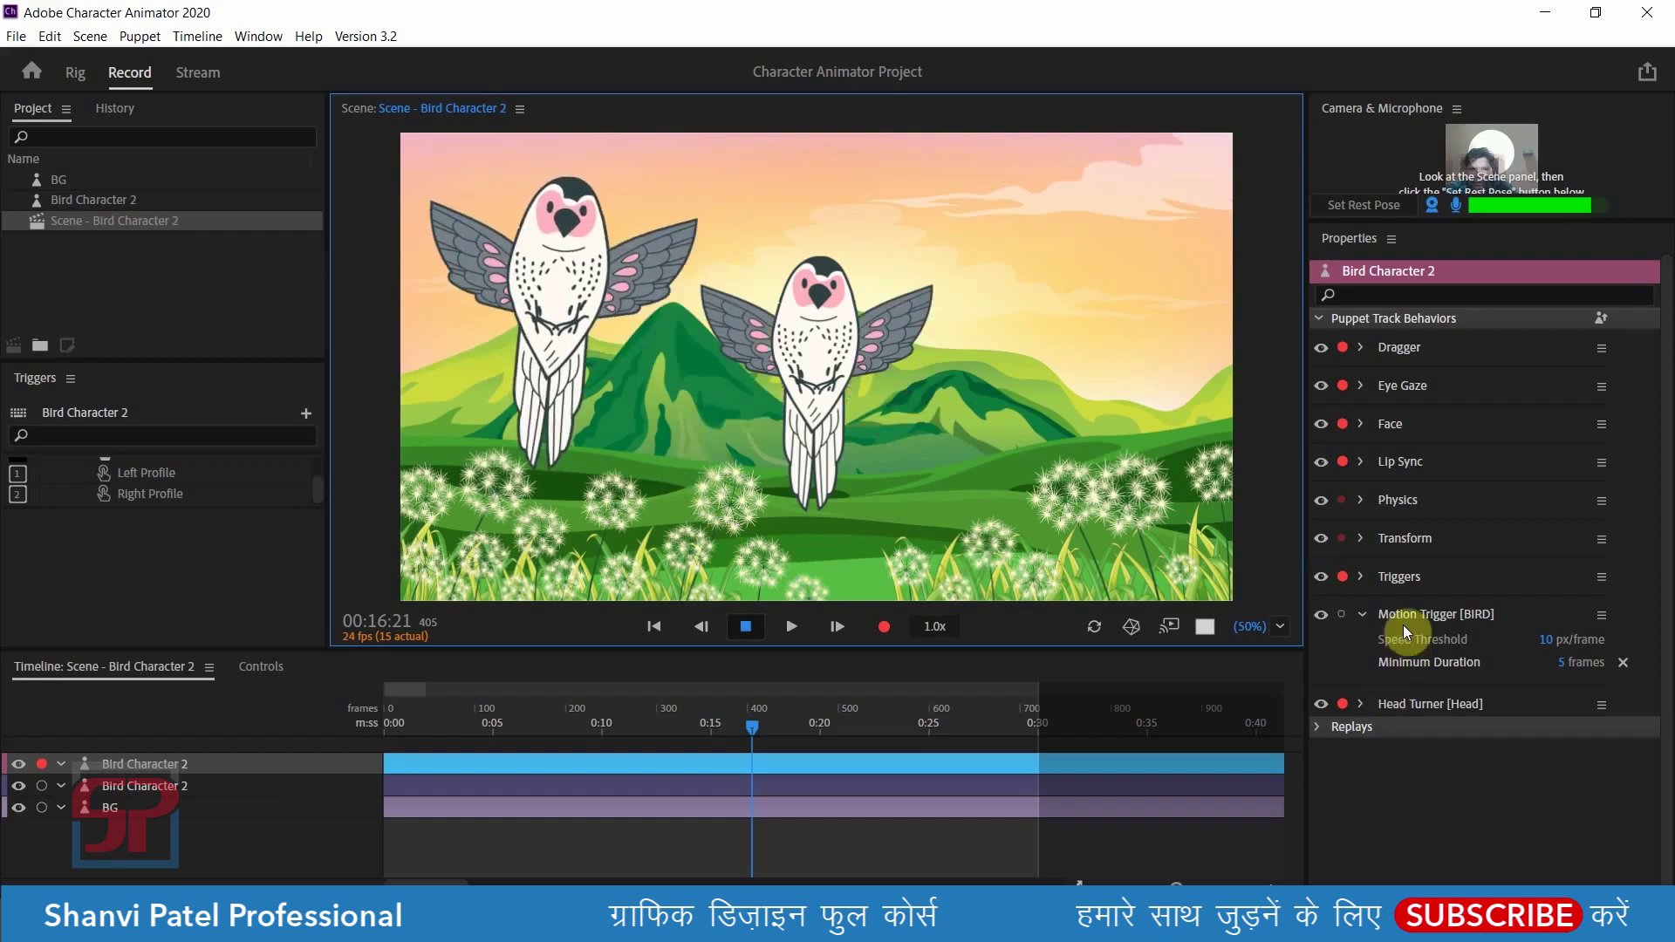
# - Scale the copied bird to 40% and move it to the upper left sky
pyautogui.click(1358, 537)
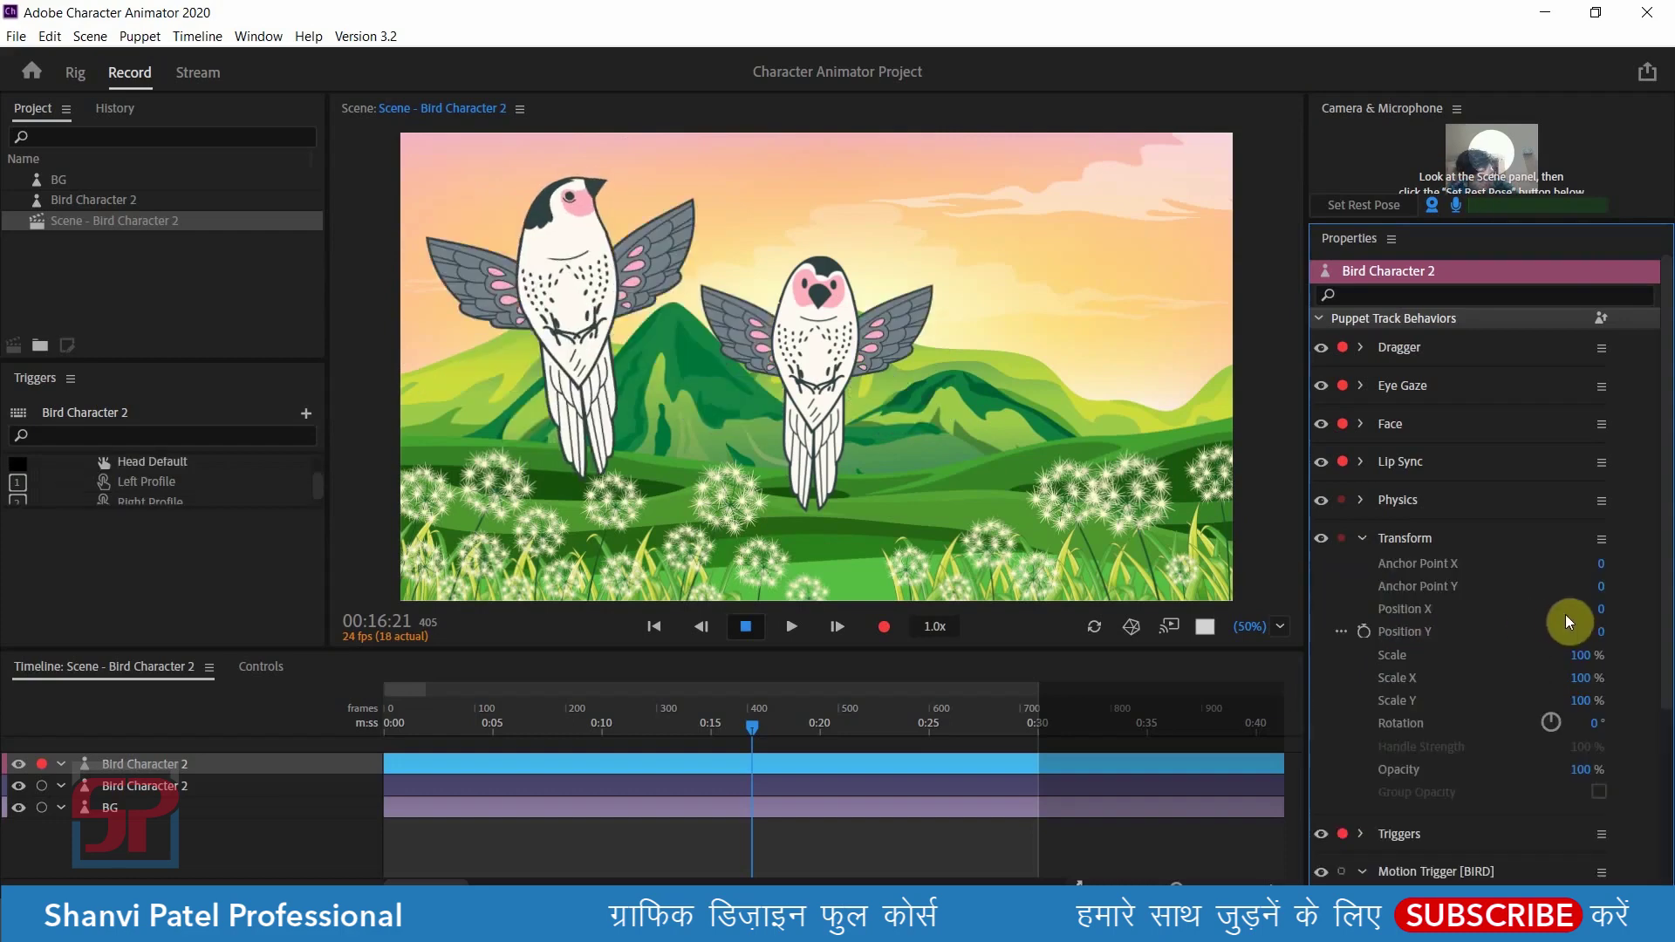
pyautogui.moveTo(1579, 655); pyautogui.dragTo(1493, 661)
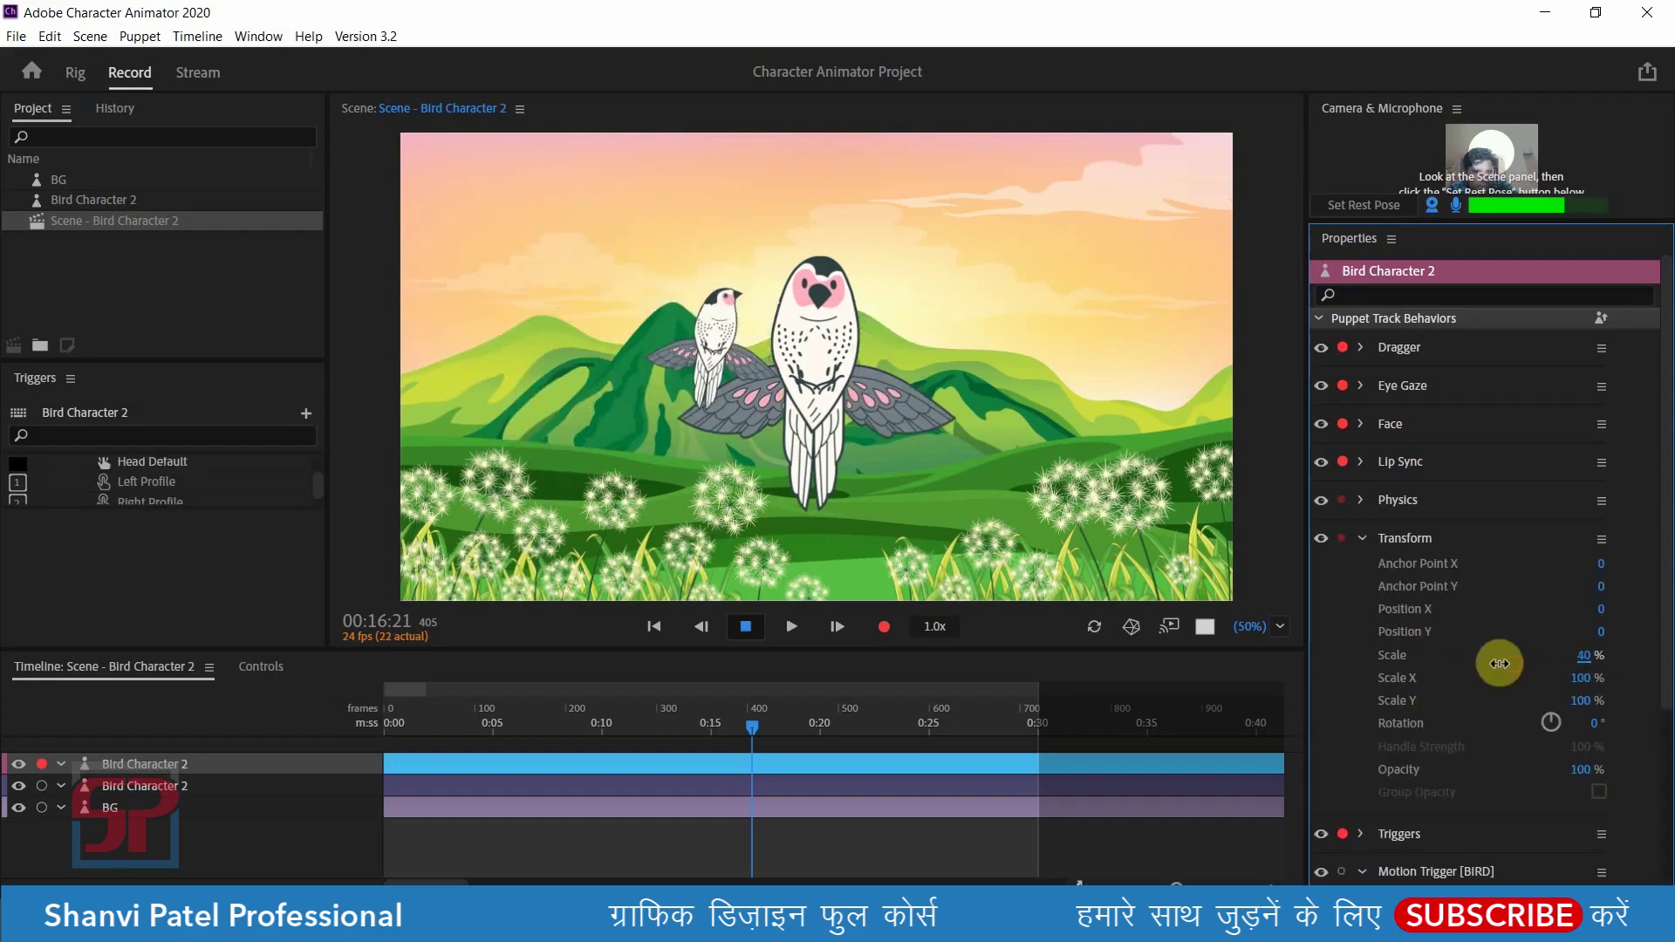
pyautogui.moveTo(720, 332); pyautogui.dragTo(558, 232)
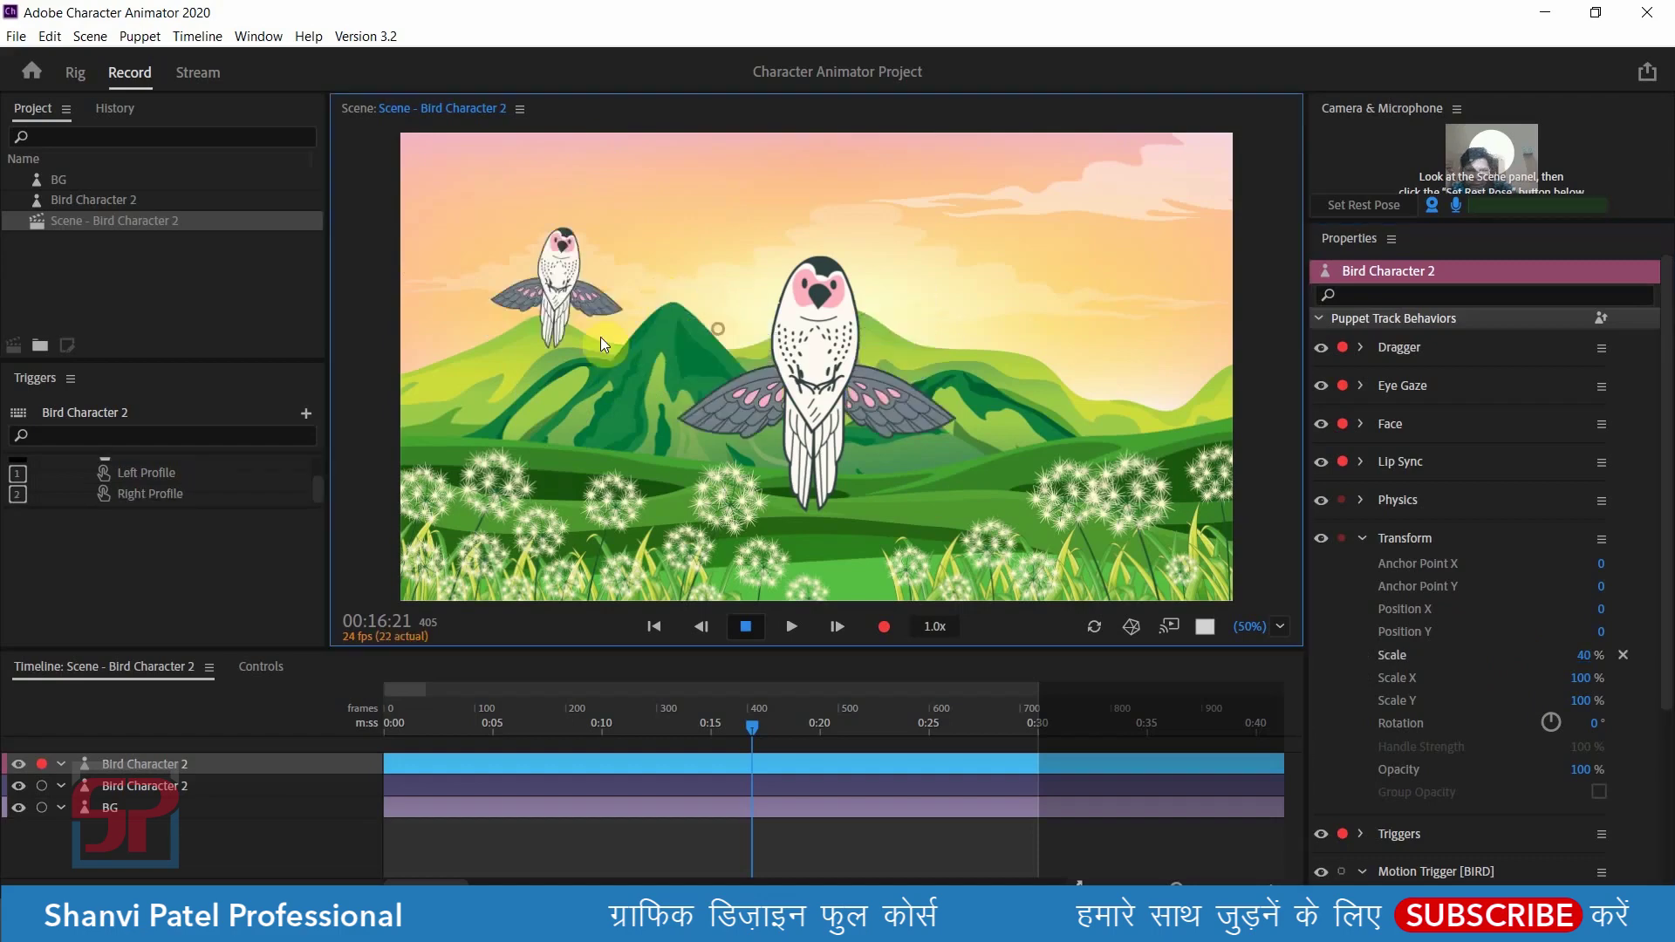